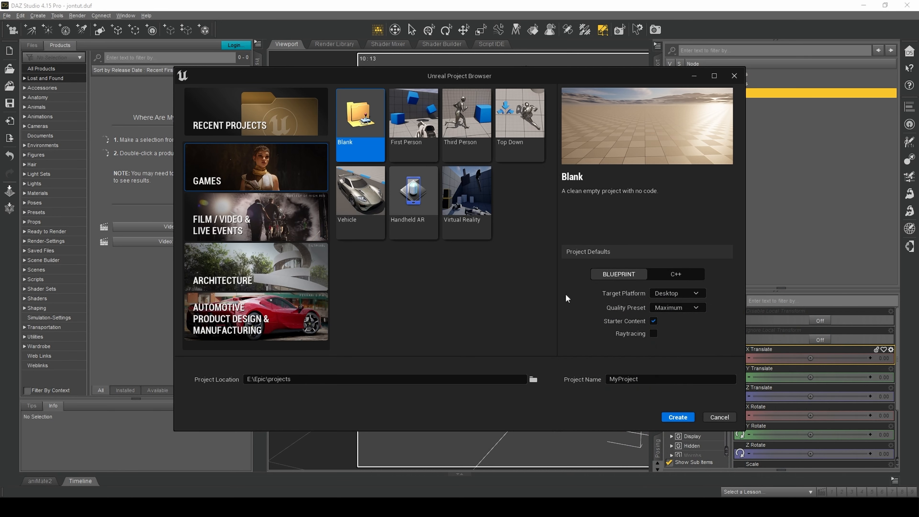
Create a blank Games project named DazToUreal in E:\Epic\projects, keeping the Blueprint, Desktop, Maximum quality and Starter Content defaults
{"action": "left_click_drag", "start_coordinate": [548, 79], "coordinate": [549, 75]}
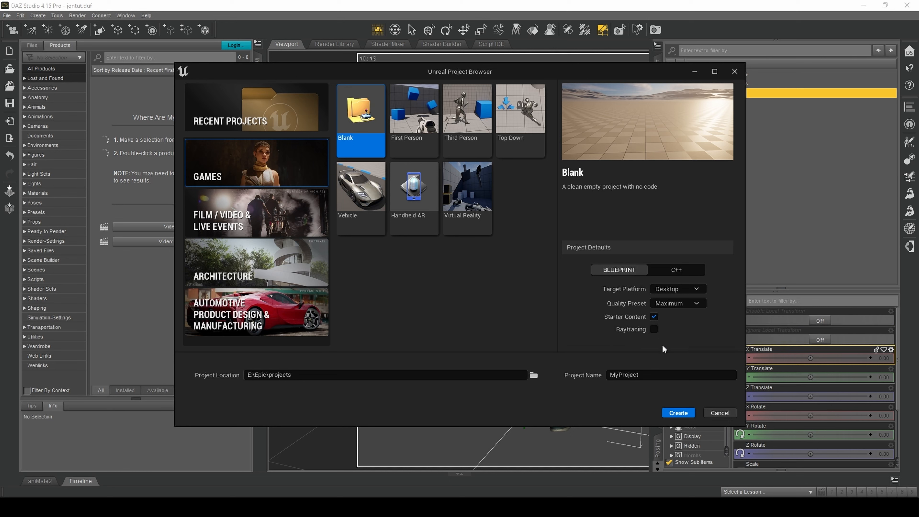
{"action": "left_click", "coordinate": [652, 373]}
{"action": "key", "text": "BackSpace"}
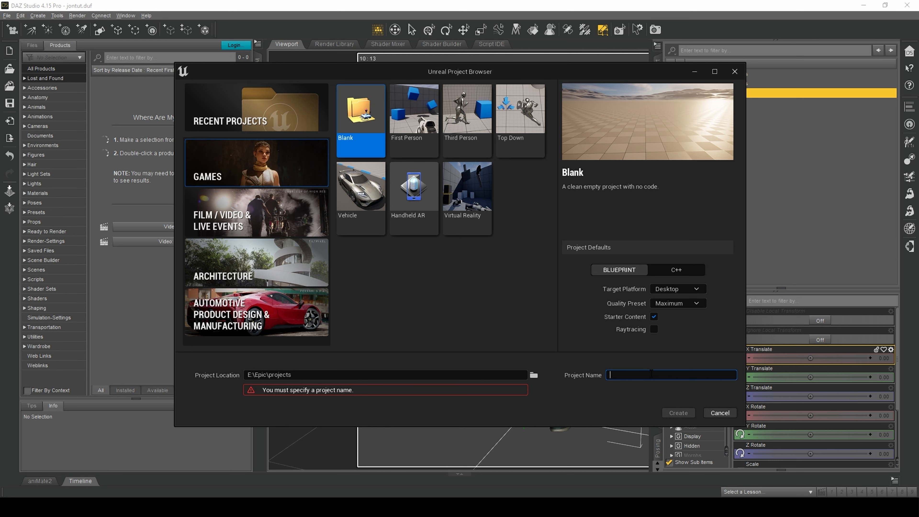
{"action": "type", "text": "Da"}
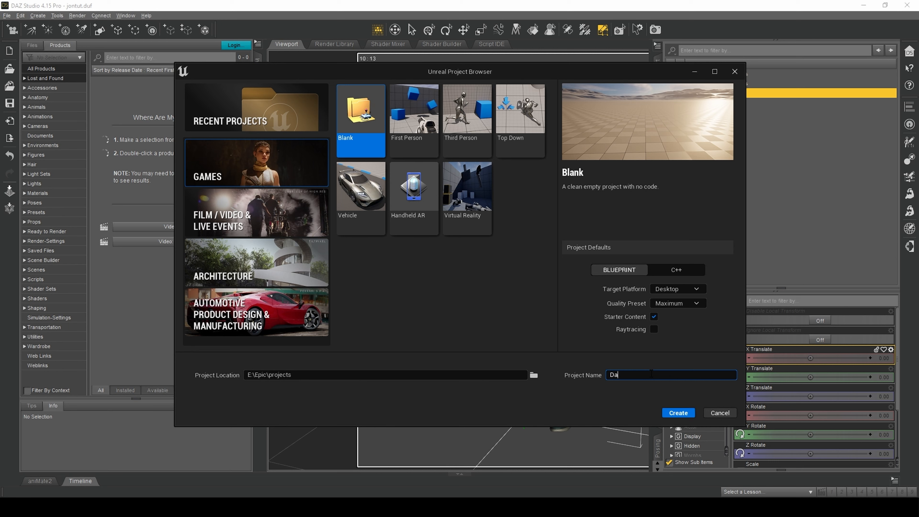
{"action": "type", "text": "zToUreal"}
{"action": "left_click", "coordinate": [673, 414]}
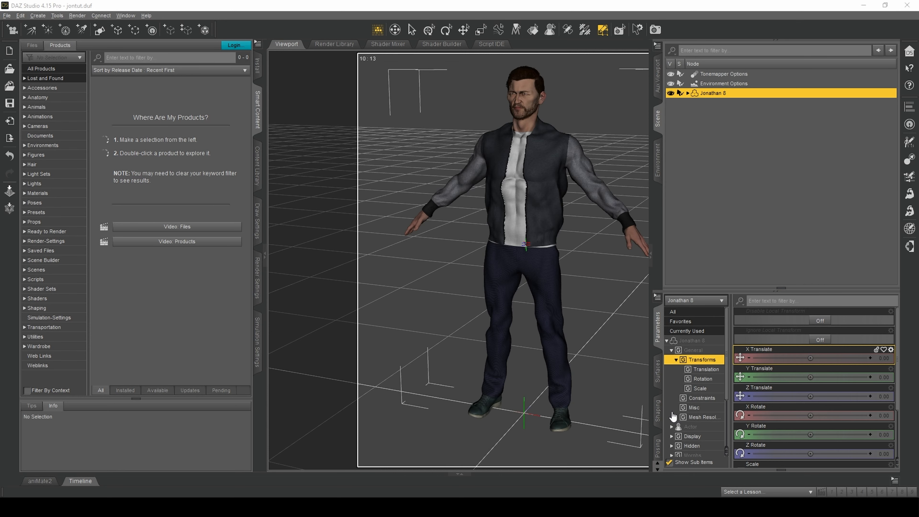
Switch to the Unreal Editor, find the DazToUnreal plugin by searching for "daz", and enable it
{"action": "left_click", "coordinate": [862, 7]}
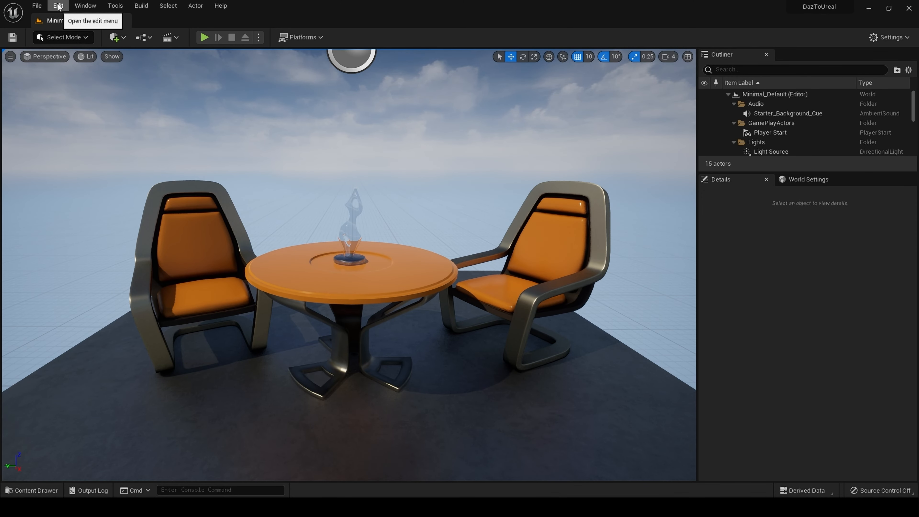
{"action": "left_click", "coordinate": [58, 5]}
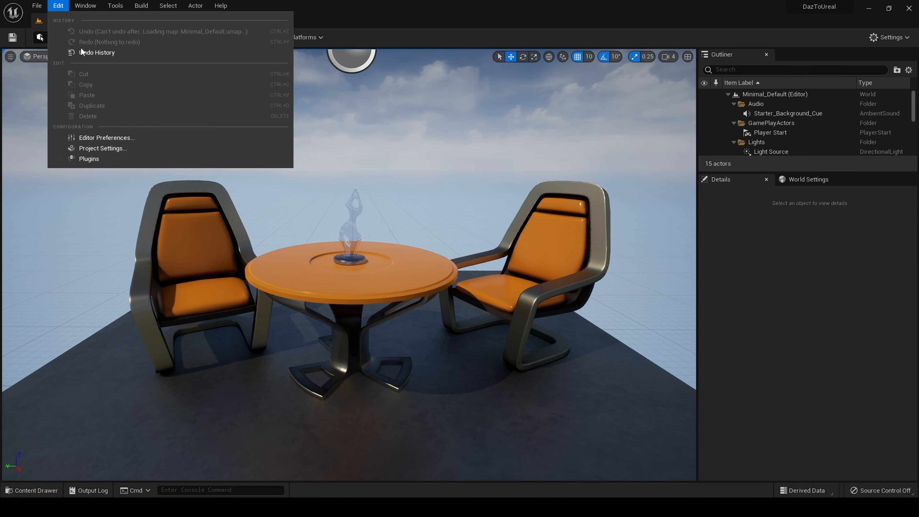
{"action": "left_click", "coordinate": [110, 159]}
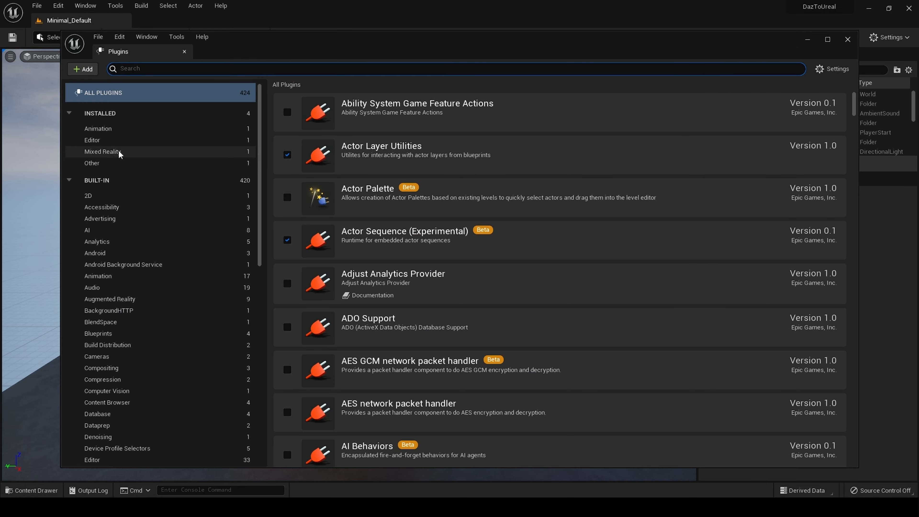
{"action": "type", "text": "daz"}
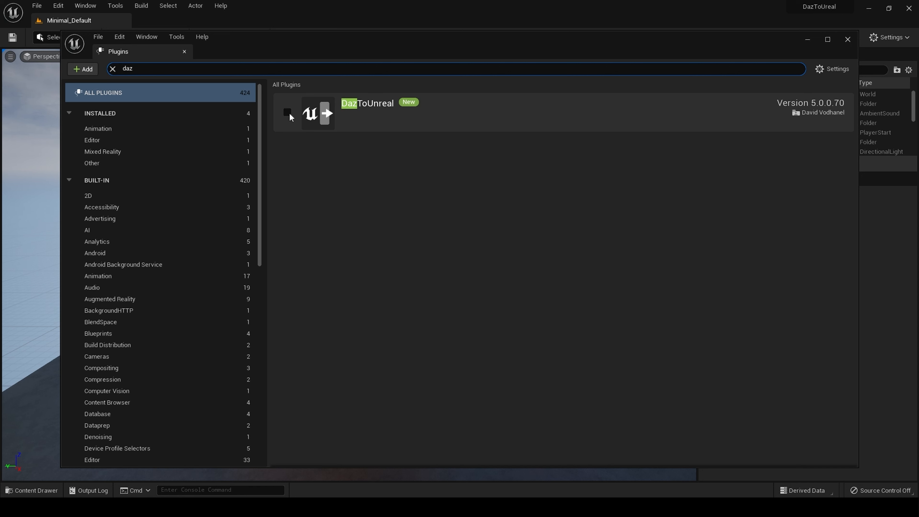
{"action": "left_click", "coordinate": [288, 112]}
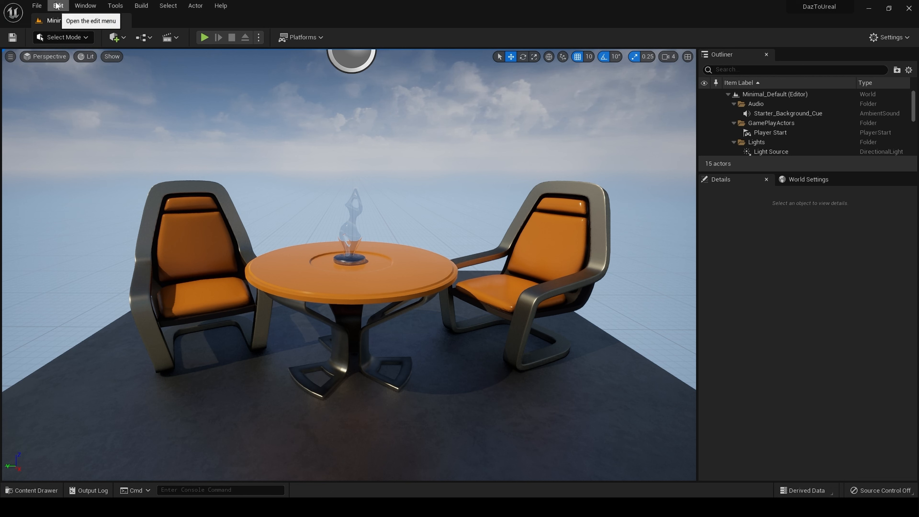
Enable Show FBXImport Dialog in the project's Daz to Unreal plugin settings
{"action": "left_click", "coordinate": [57, 6]}
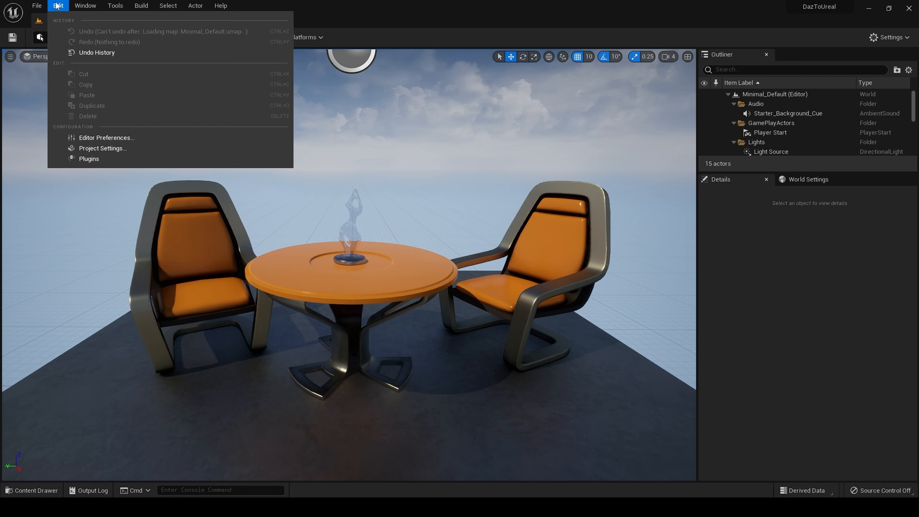
{"action": "left_click", "coordinate": [107, 149]}
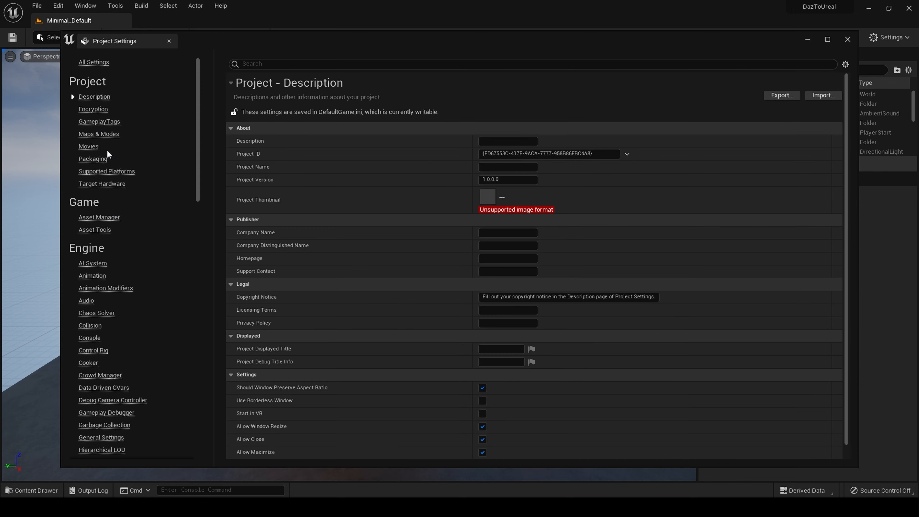
{"action": "scroll", "coordinate": [146, 293], "scroll_direction": "down", "scroll_amount": 10}
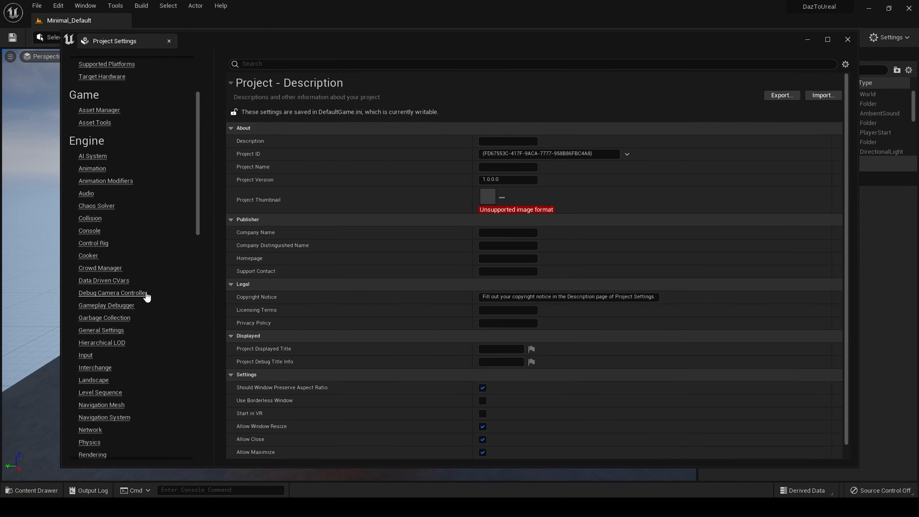
{"action": "scroll", "coordinate": [147, 296], "scroll_direction": "down", "scroll_amount": 10}
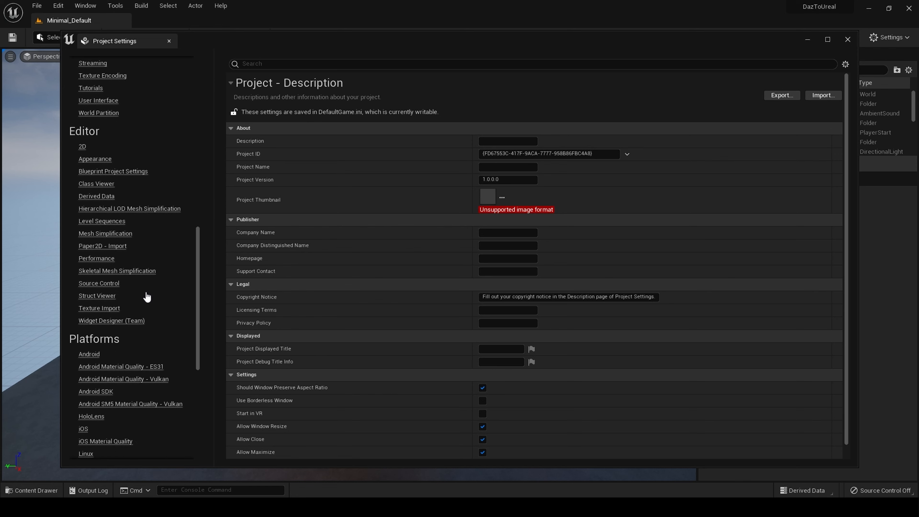
{"action": "scroll", "coordinate": [146, 297], "scroll_direction": "down", "scroll_amount": 4}
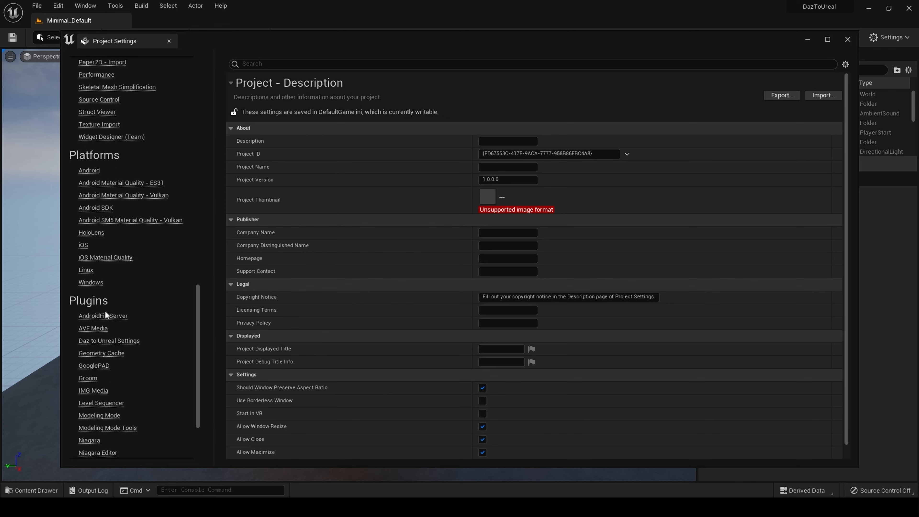
{"action": "left_click", "coordinate": [111, 342]}
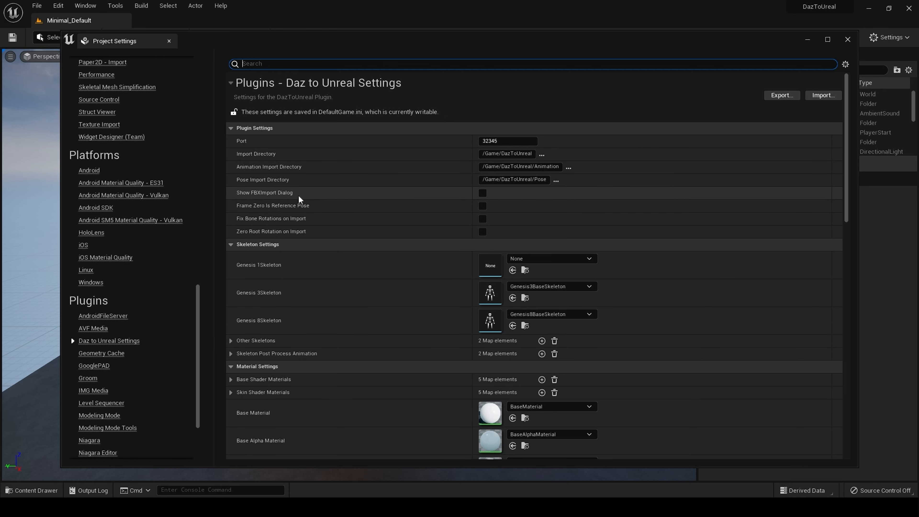
{"action": "left_click", "coordinate": [483, 193]}
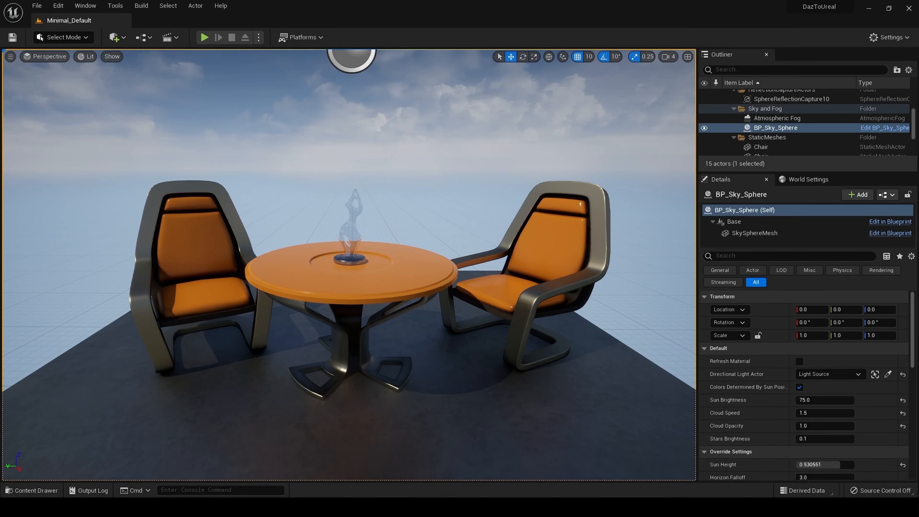
Check the content browser's view options, filter its paths for "daz", and open the DazToUnreal Content plugin folder
{"action": "left_click", "coordinate": [44, 488]}
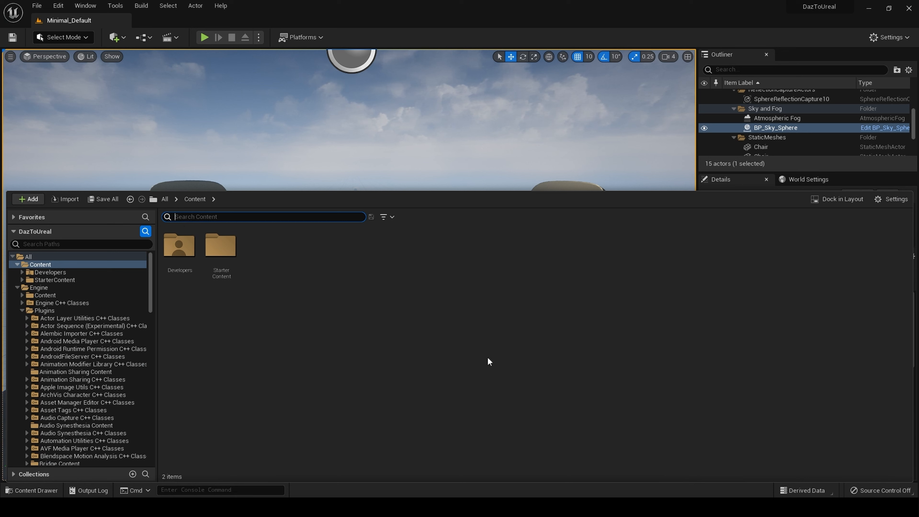
{"action": "left_click", "coordinate": [194, 201]}
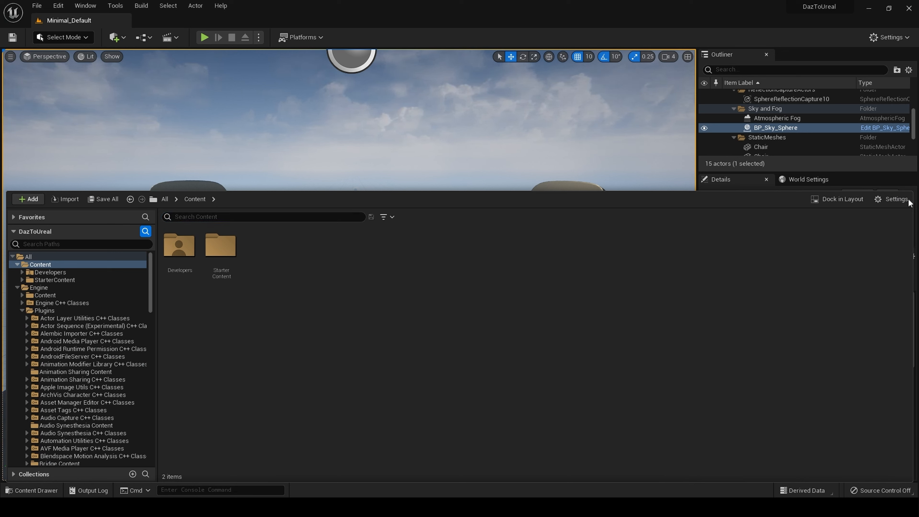
{"action": "left_click", "coordinate": [896, 200]}
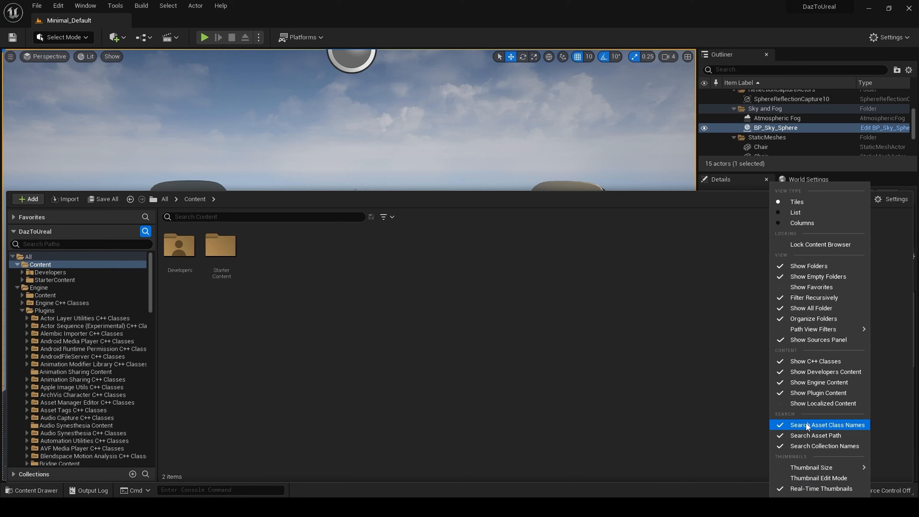
{"action": "left_click", "coordinate": [56, 244]}
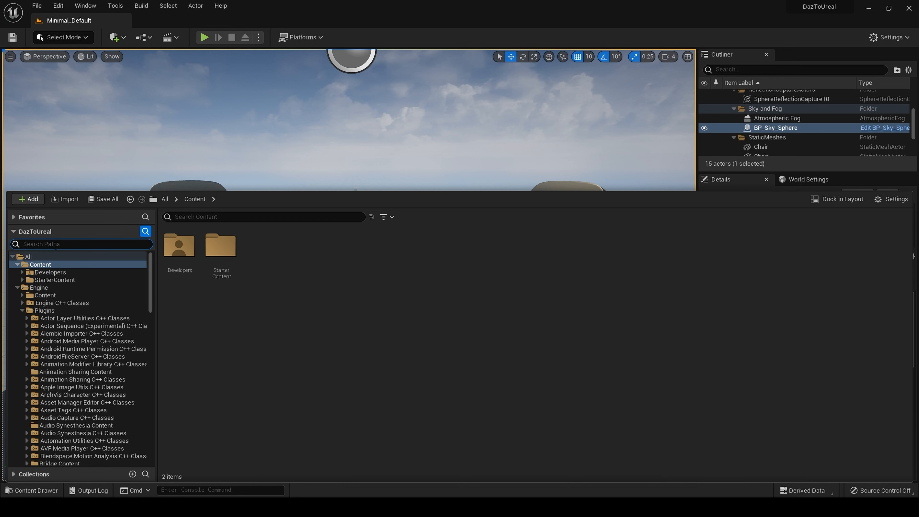
{"action": "type", "text": "daz"}
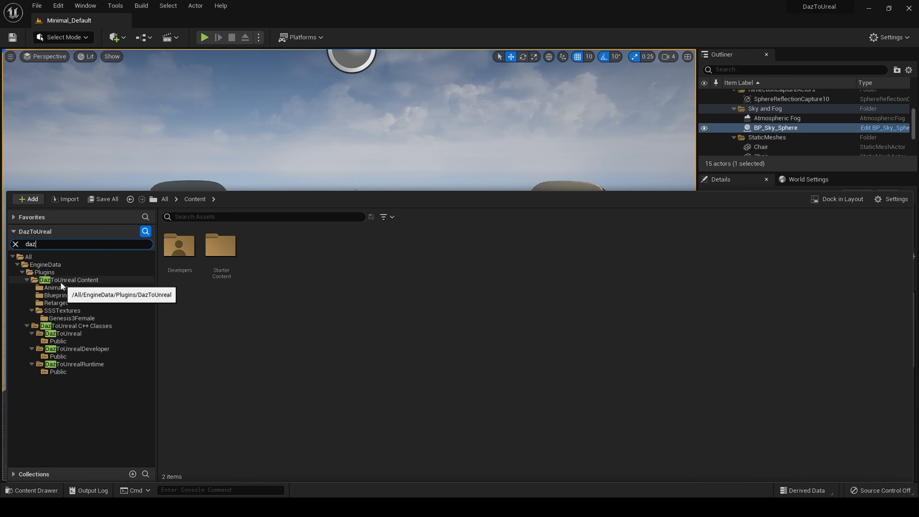
{"action": "double_click", "coordinate": [83, 279]}
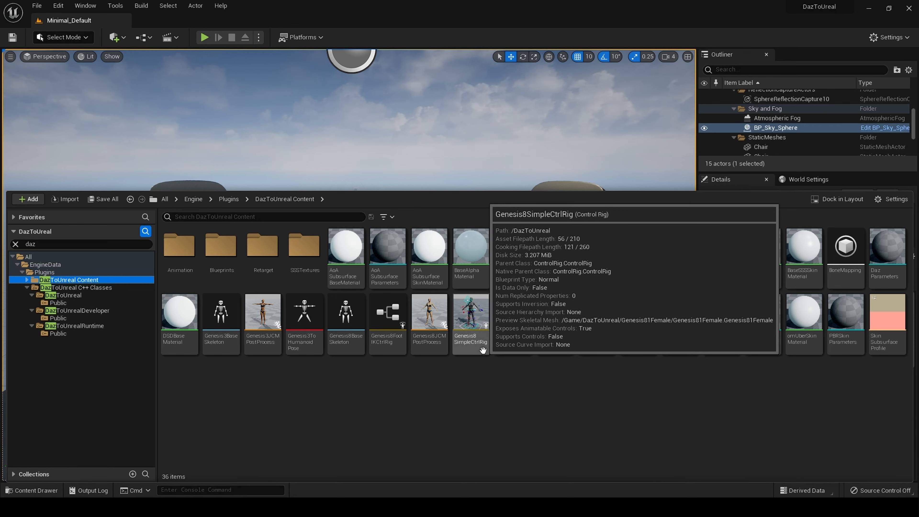
Examine the assets in DazToUnreal Content and its Retarget folder, including the IK rig, retargeter and foot IK control rig
{"action": "double_click", "coordinate": [268, 277]}
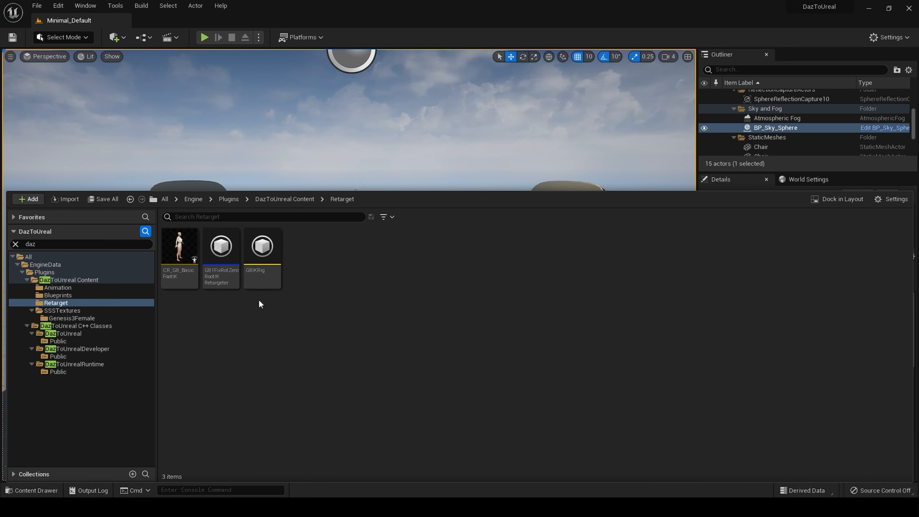
{"action": "mouse_move", "coordinate": [258, 280]}
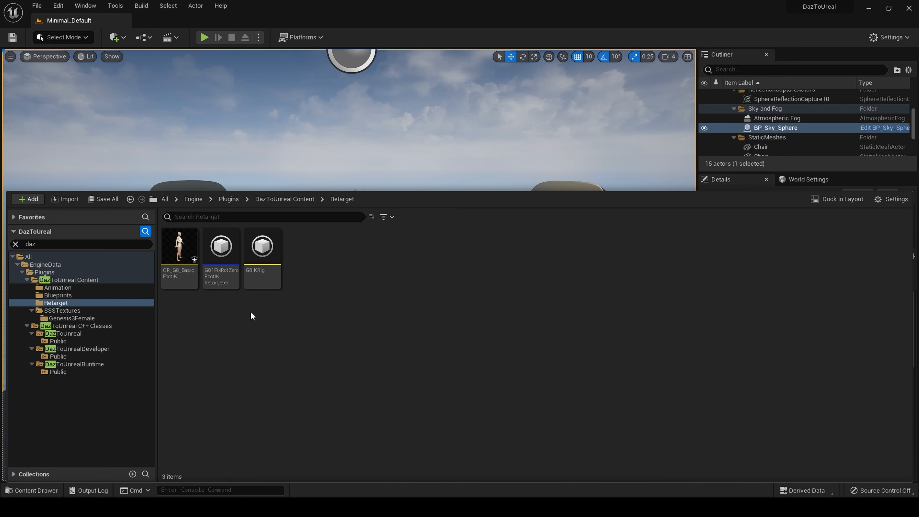
{"action": "mouse_move", "coordinate": [217, 282]}
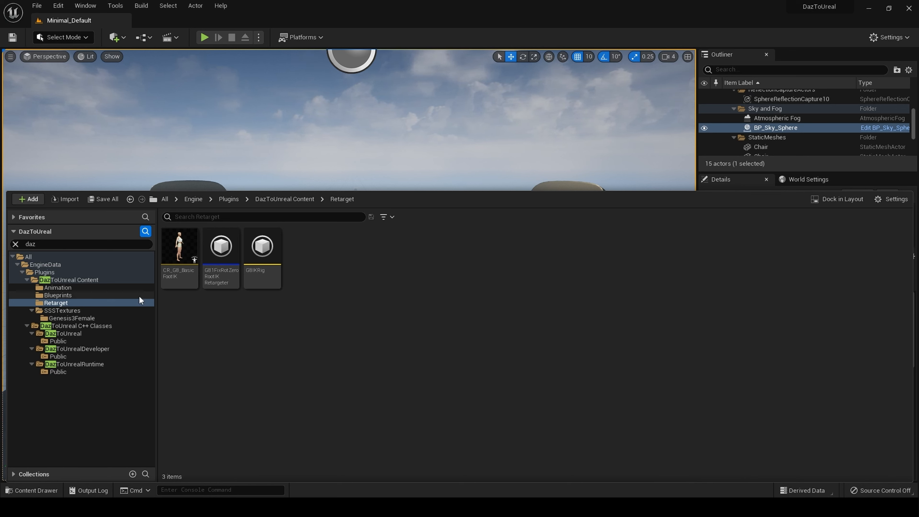
{"action": "mouse_move", "coordinate": [176, 280]}
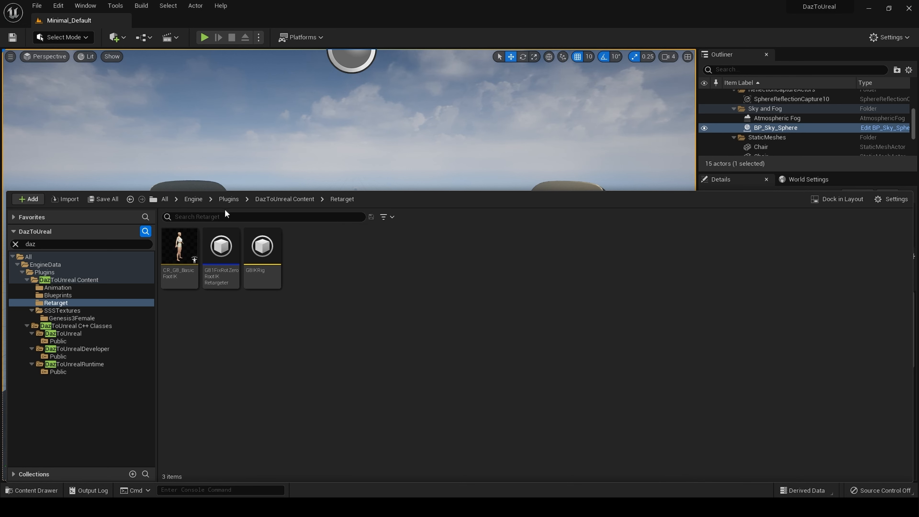
{"action": "left_click", "coordinate": [228, 200]}
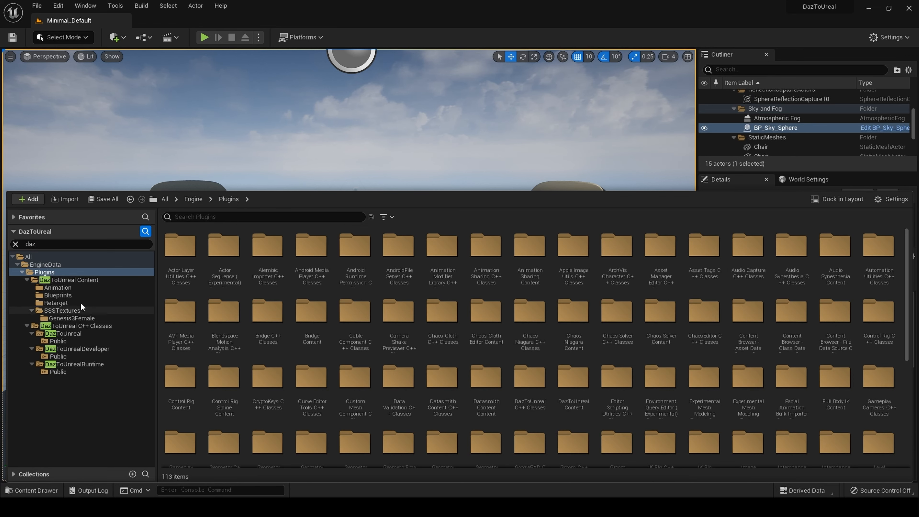
{"action": "left_click", "coordinate": [78, 281]}
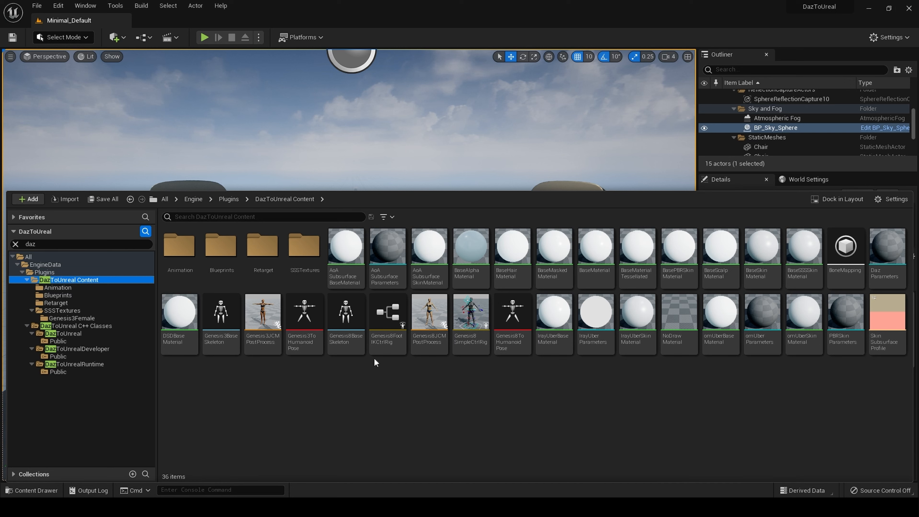
{"action": "double_click", "coordinate": [267, 254]}
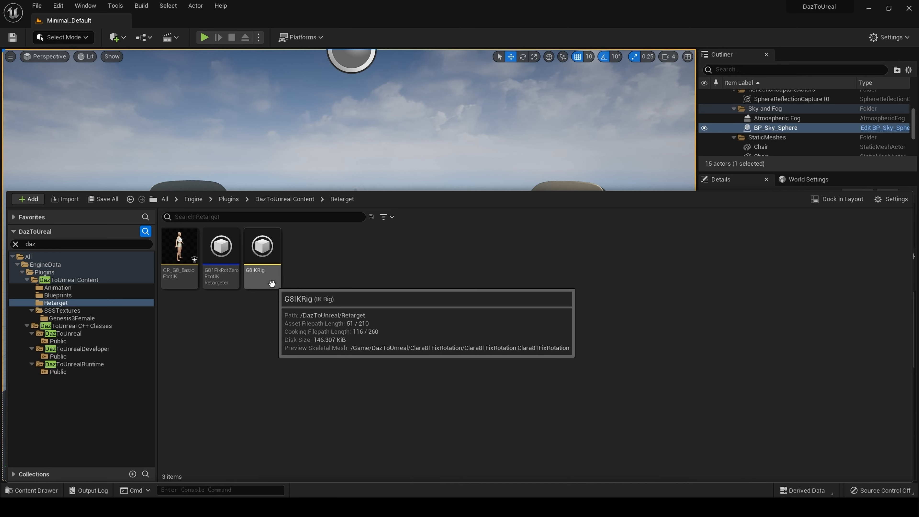
Return the content browser to the All folder, clear the "daz" path filter, and close the browser
{"action": "left_click", "coordinate": [235, 198]}
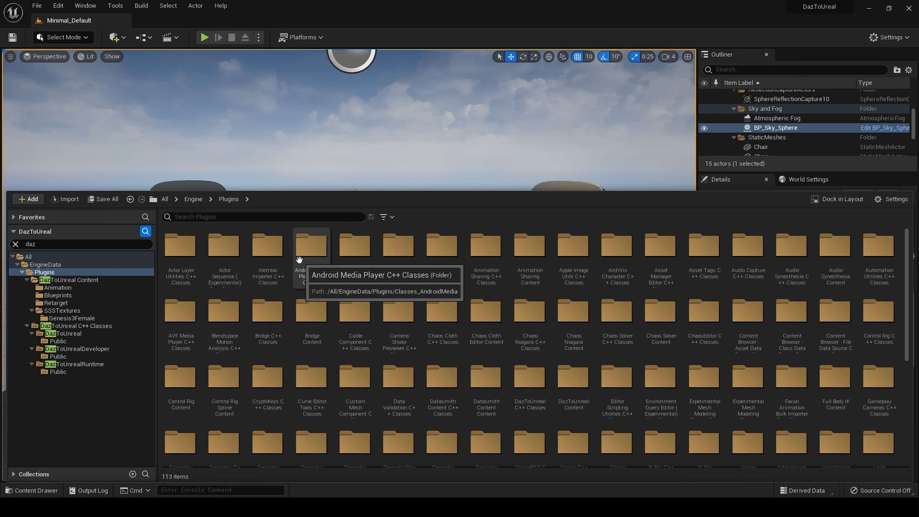
{"action": "left_click", "coordinate": [27, 257]}
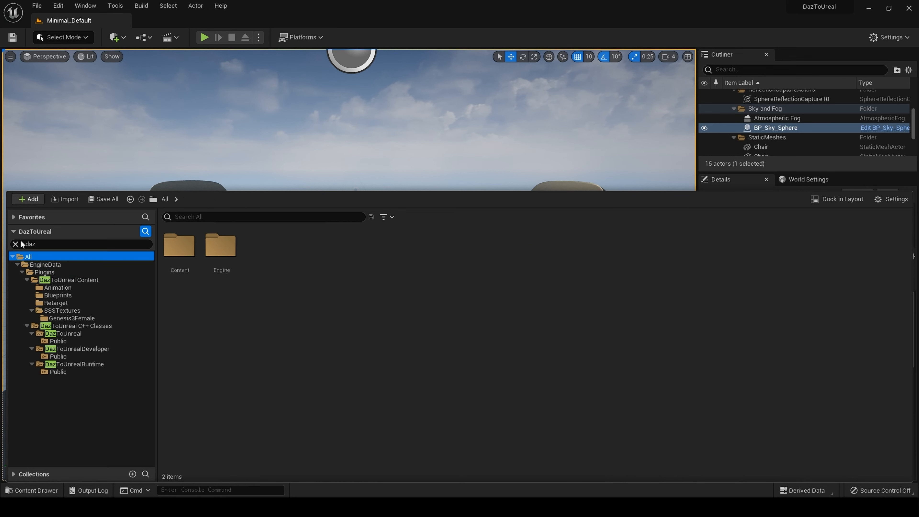
{"action": "left_click", "coordinate": [15, 244]}
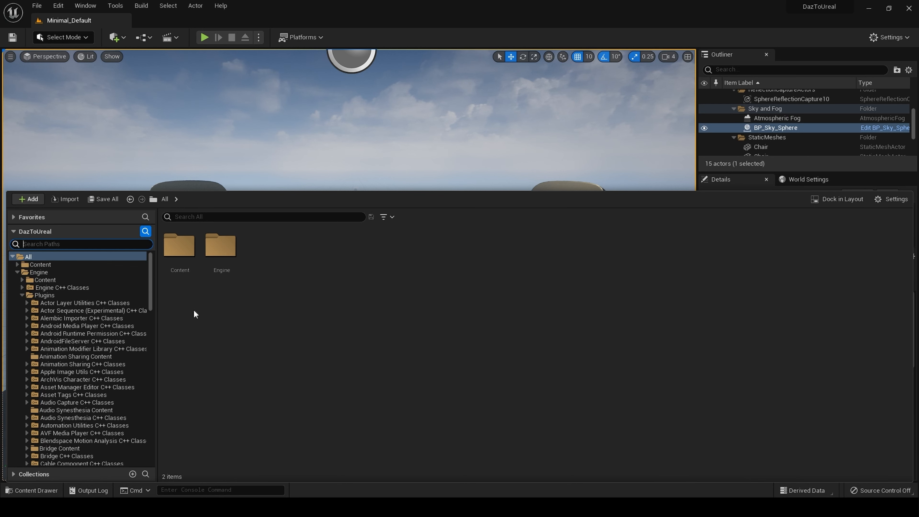
{"action": "left_click", "coordinate": [324, 162]}
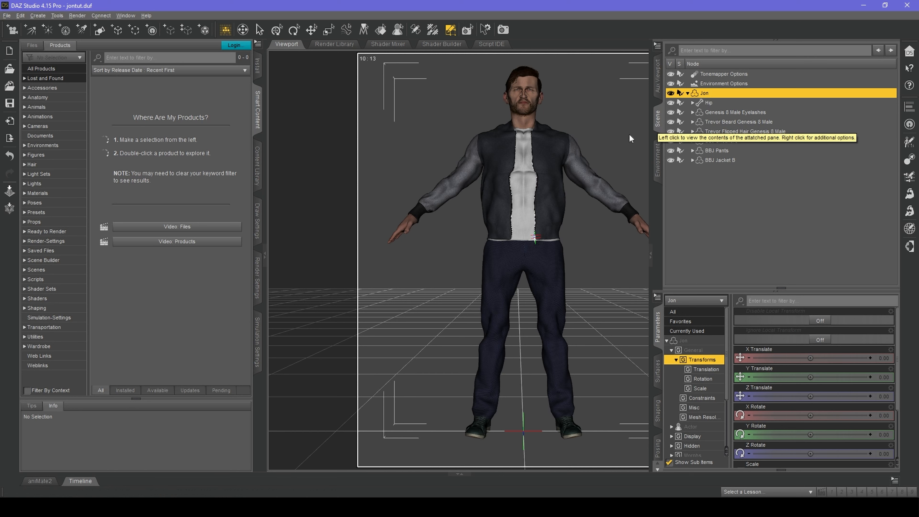
{"action": "right_click", "coordinate": [479, 162]}
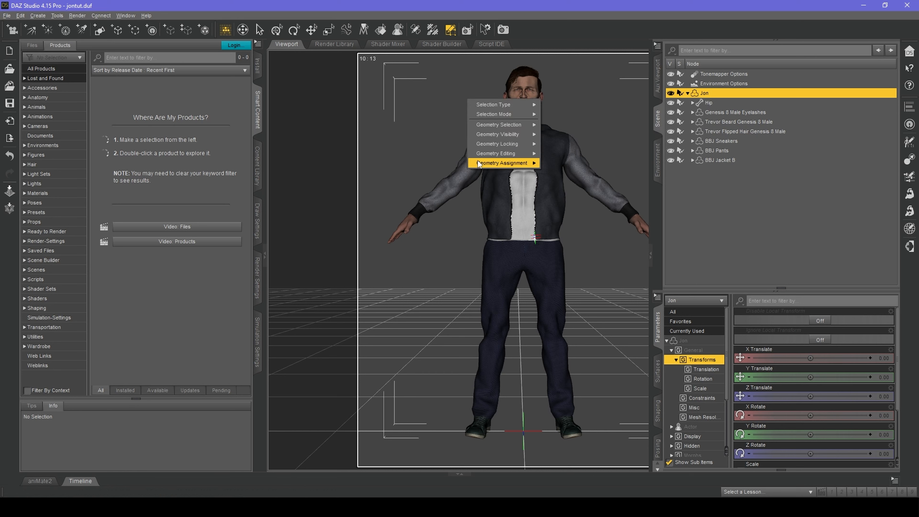
{"action": "left_click", "coordinate": [312, 129]}
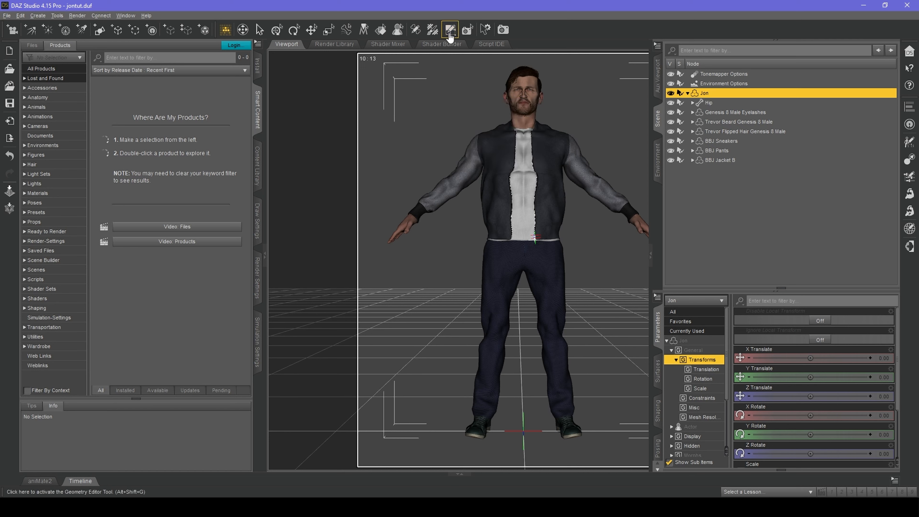
Set the Geometry Editor's selection mode to Lasso Selection in the viewport
{"action": "left_click", "coordinate": [57, 15]}
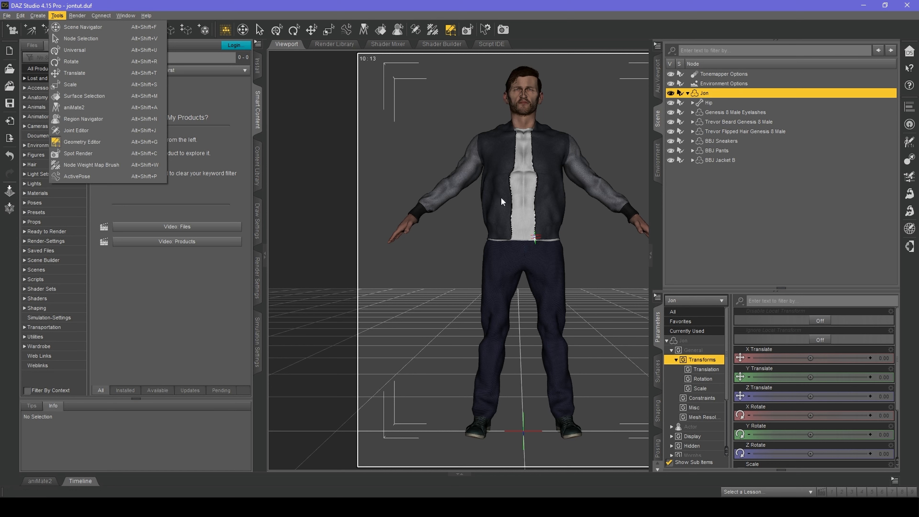
{"action": "left_click", "coordinate": [634, 148]}
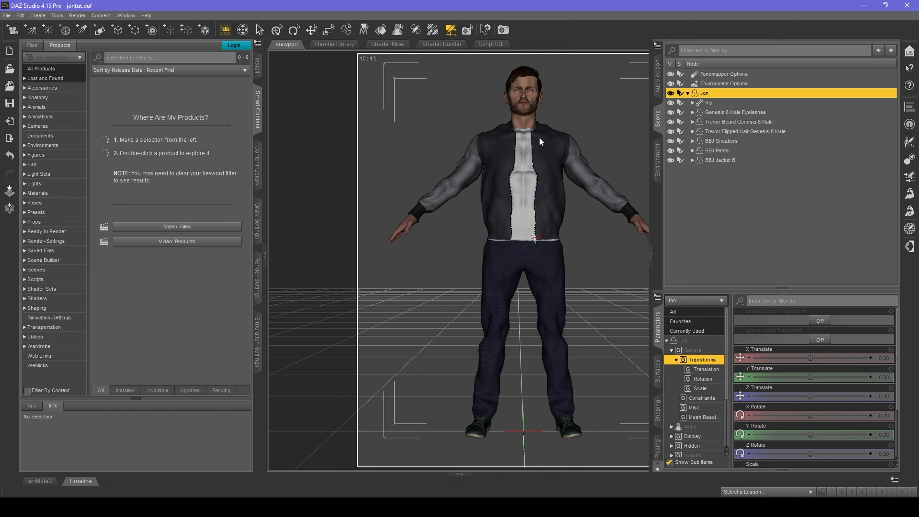
{"action": "right_click", "coordinate": [525, 146]}
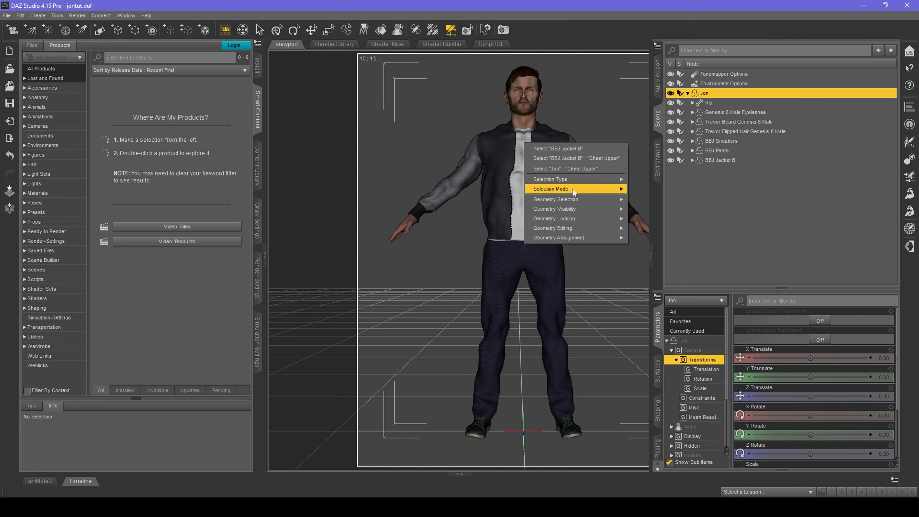
{"action": "mouse_move", "coordinate": [572, 188]}
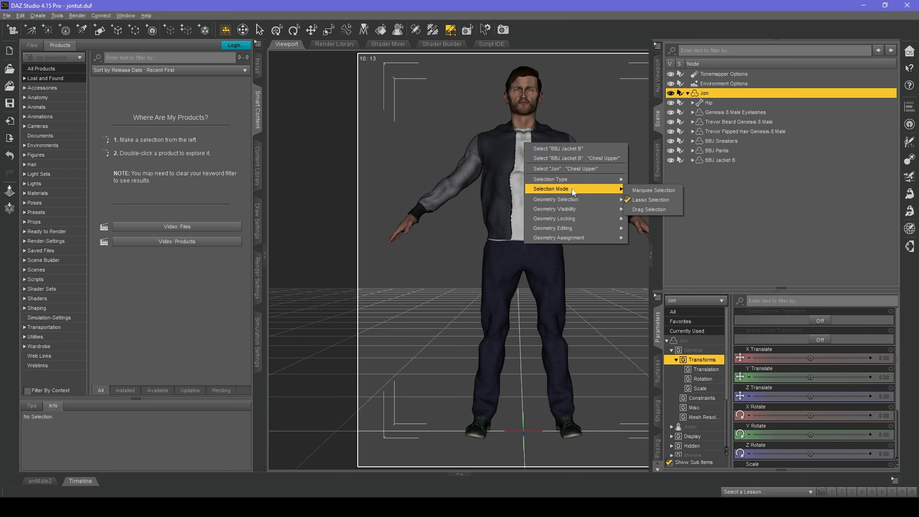
{"action": "left_click", "coordinate": [655, 202]}
Lasso-select the body polygons covered by the jacket around the torso and arms, and hide the selected polygons
{"action": "left_click_drag", "start_coordinate": [482, 116], "coordinate": [512, 134]}
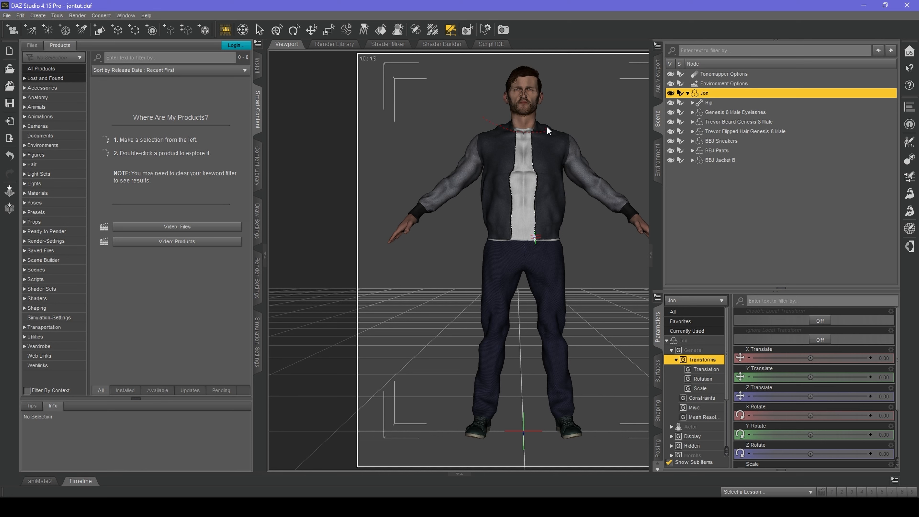
{"action": "left_click_drag", "start_coordinate": [574, 118], "coordinate": [631, 159]}
{"action": "mouse_move", "coordinate": [593, 288]}
{"action": "left_mouse_down"}
{"action": "mouse_move", "coordinate": [615, 419]}
{"action": "mouse_move", "coordinate": [485, 449]}
{"action": "mouse_move", "coordinate": [438, 391]}
{"action": "mouse_move", "coordinate": [455, 238]}
{"action": "left_mouse_up"}
{"action": "mouse_move", "coordinate": [410, 185]}
{"action": "left_mouse_down"}
{"action": "mouse_move", "coordinate": [440, 126]}
{"action": "mouse_move", "coordinate": [485, 114]}
{"action": "left_mouse_up"}
{"action": "right_click", "coordinate": [505, 133]}
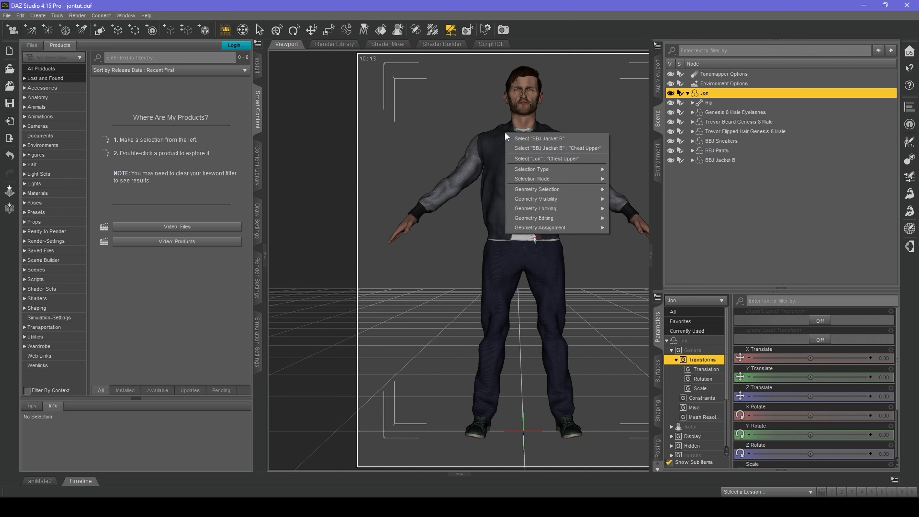
{"action": "mouse_move", "coordinate": [556, 198]}
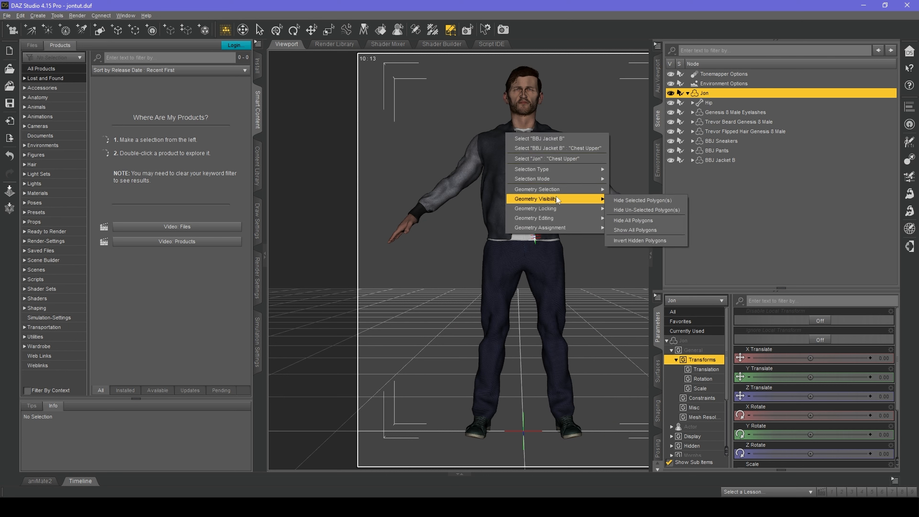
{"action": "left_click", "coordinate": [617, 200]}
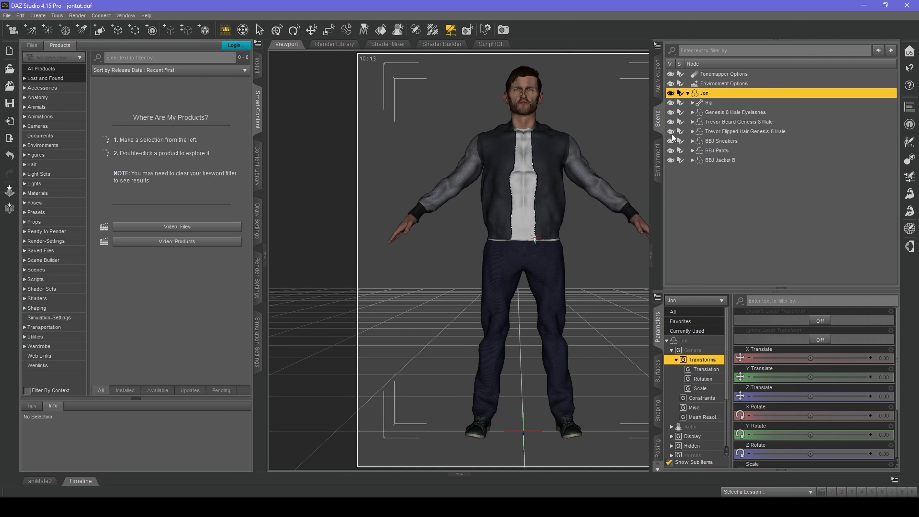
Temporarily hide BBJ Jacket B and BBJ Pants to inspect the character's body beneath, and make both visible again
{"action": "left_click", "coordinate": [671, 160]}
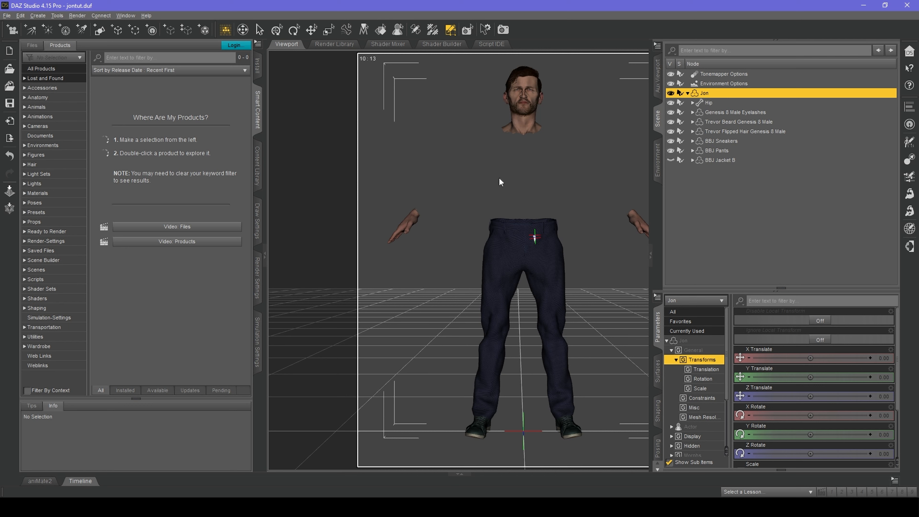
{"action": "left_click", "coordinate": [671, 151]}
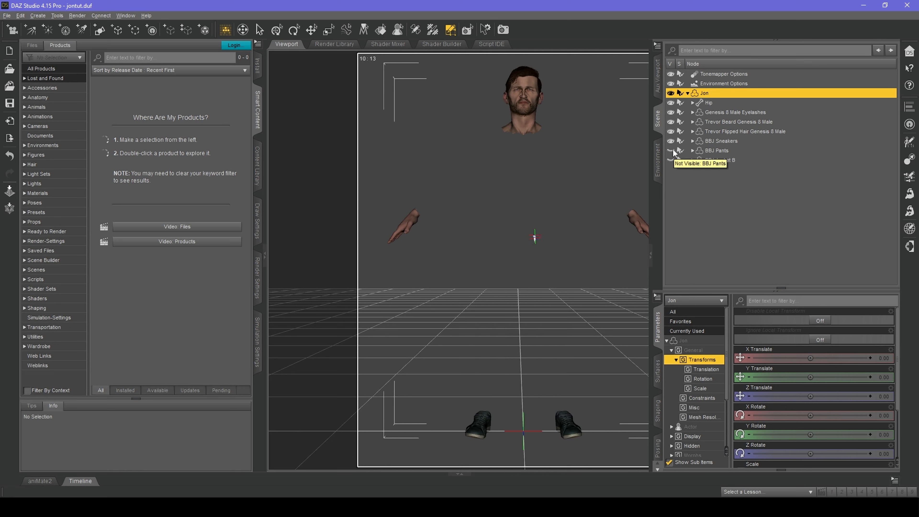
{"action": "left_click", "coordinate": [671, 150]}
{"action": "left_click", "coordinate": [671, 160]}
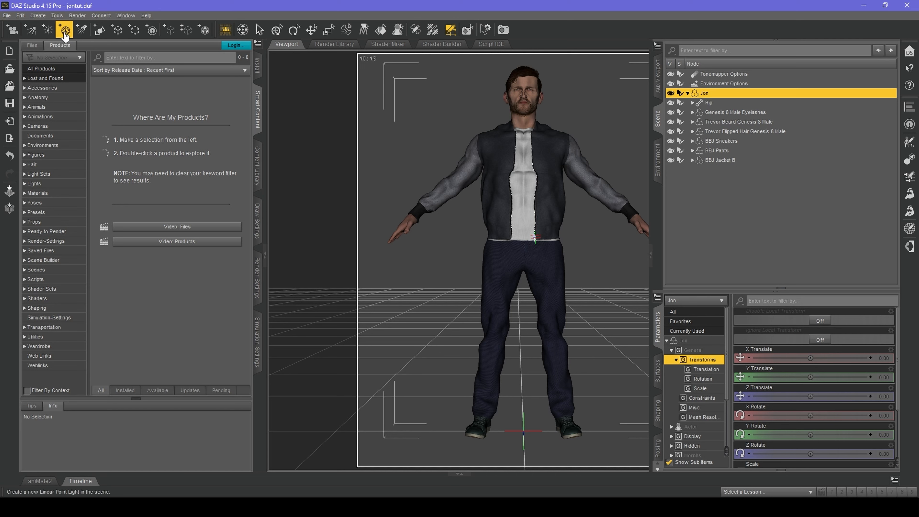
Start a Daz to Unreal transfer of the character and set the asset name to jonv2
{"action": "left_click", "coordinate": [6, 16]}
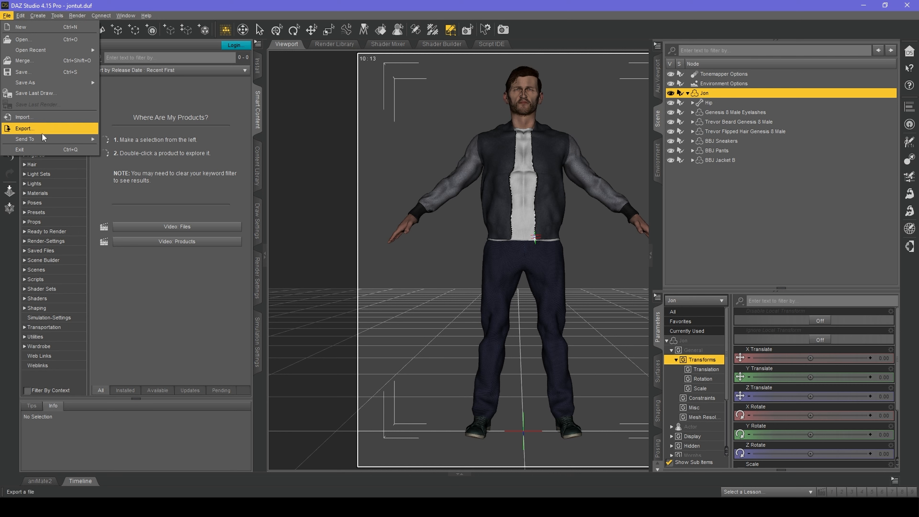
{"action": "mouse_move", "coordinate": [42, 140]}
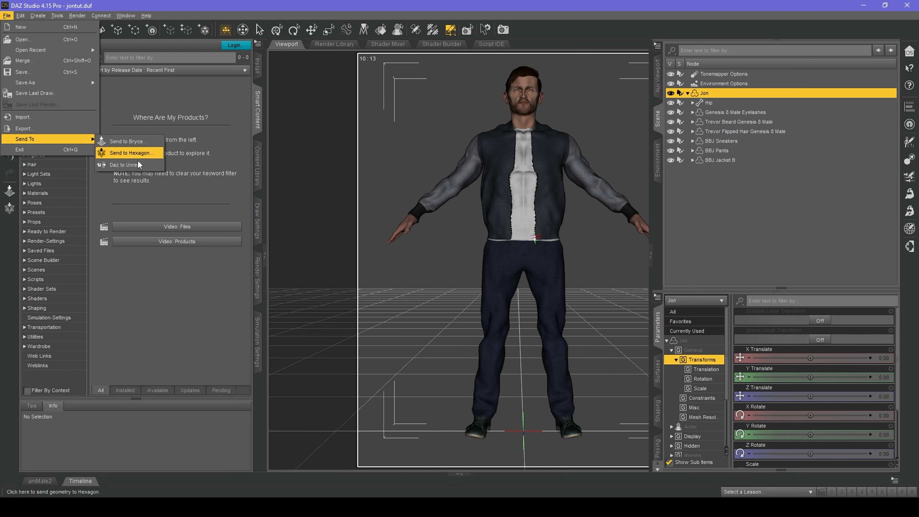
{"action": "left_click", "coordinate": [145, 166]}
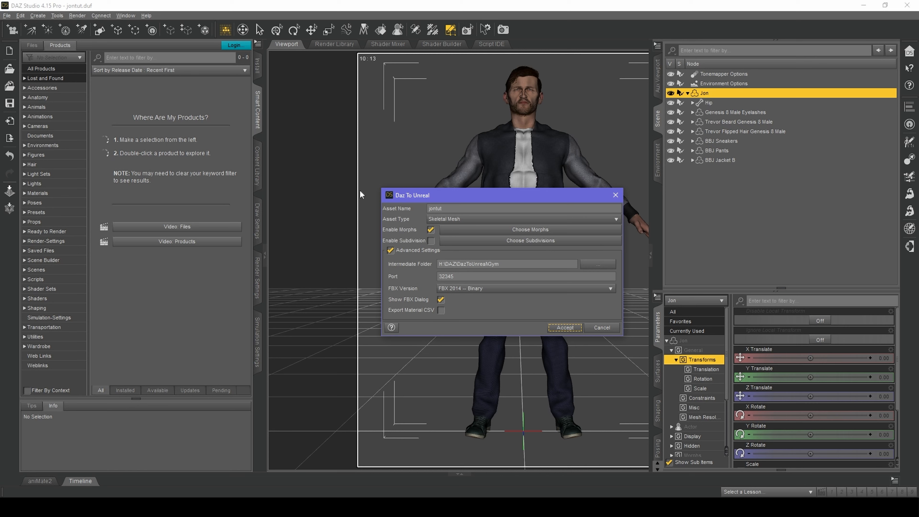
{"action": "left_click", "coordinate": [483, 208]}
{"action": "key", "text": "BackSpace"}
{"action": "key", "text": "BackSpace"}
{"action": "key", "text": "BackSpace"}
{"action": "type", "text": "v2"}
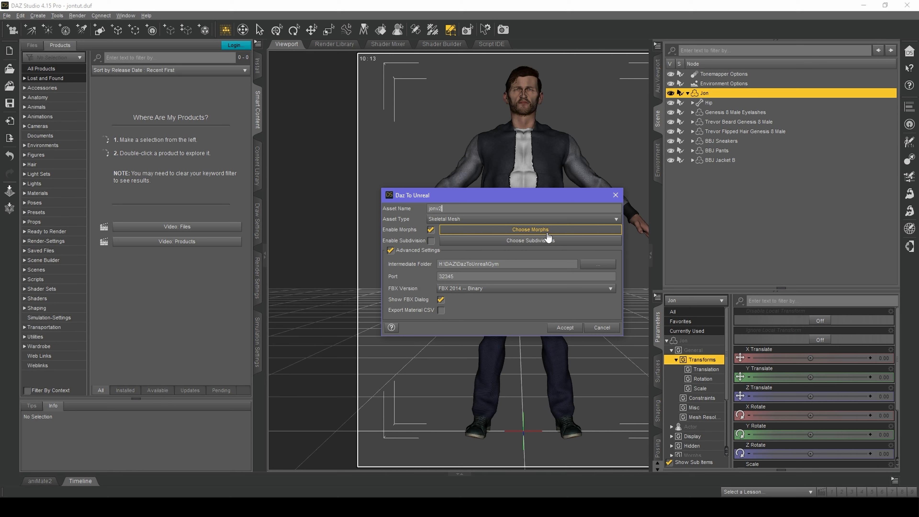
Keep morphs enabled and add the Arms, Legs and Torso JCMs plus the ARKit and FaceFX expressions to the export
{"action": "left_click", "coordinate": [431, 230]}
{"action": "left_click", "coordinate": [430, 232]}
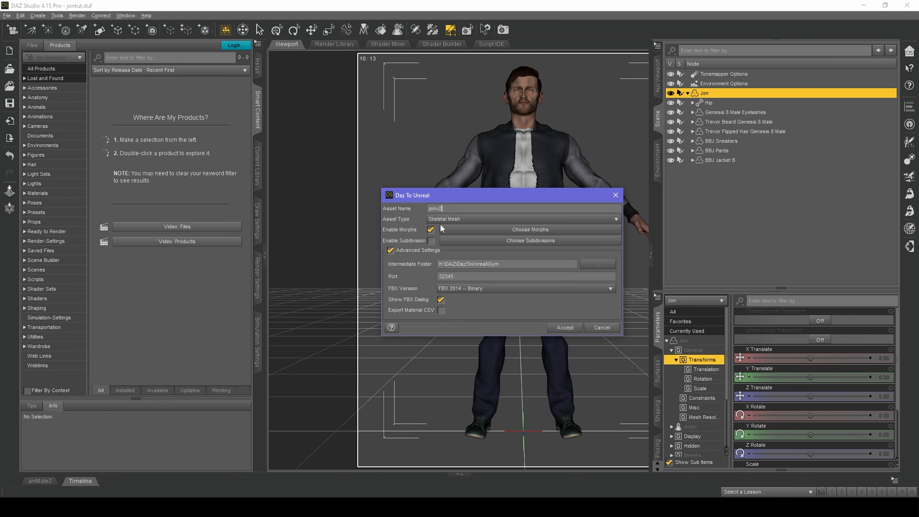
{"action": "left_click", "coordinate": [511, 231]}
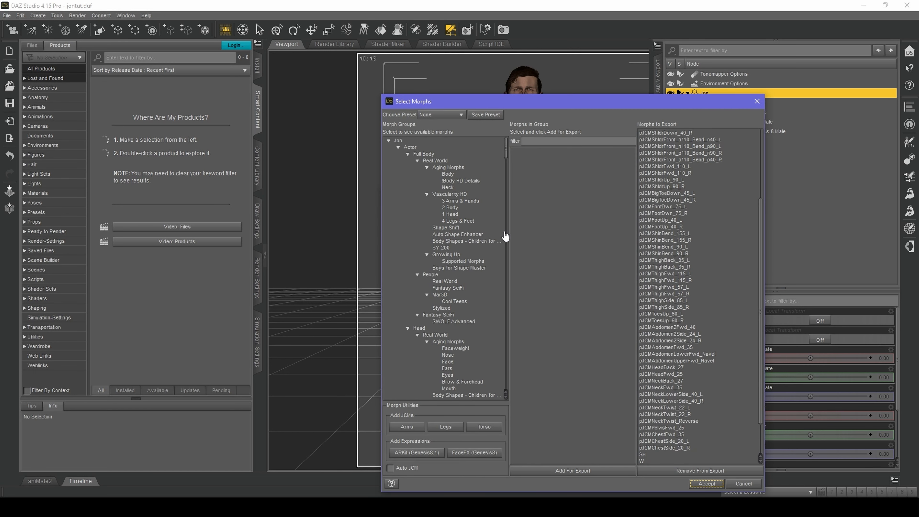
{"action": "left_click", "coordinate": [407, 430]}
{"action": "left_click", "coordinate": [446, 428]}
{"action": "left_click", "coordinate": [483, 427]}
{"action": "left_click", "coordinate": [433, 457]}
{"action": "left_click", "coordinate": [481, 457]}
{"action": "left_click", "coordinate": [707, 483]}
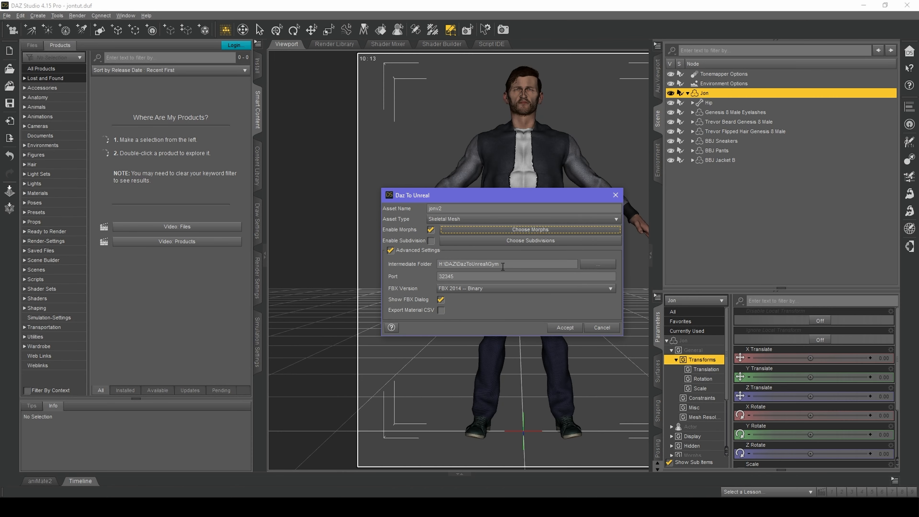
Set the intermediate folder to H:/Models/ProjectFiles/jontut and send the character to Unreal through the FBX export options with morphs included
{"action": "left_click", "coordinate": [586, 266]}
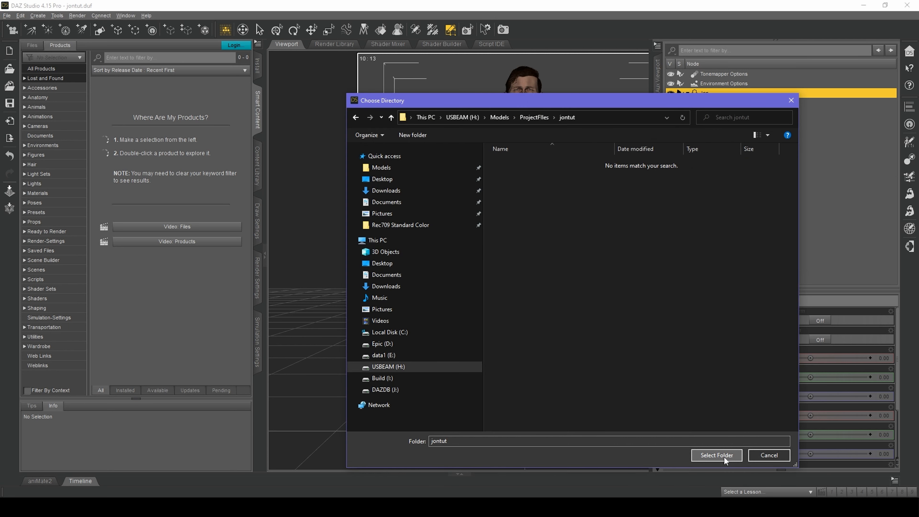
{"action": "left_click", "coordinate": [724, 456]}
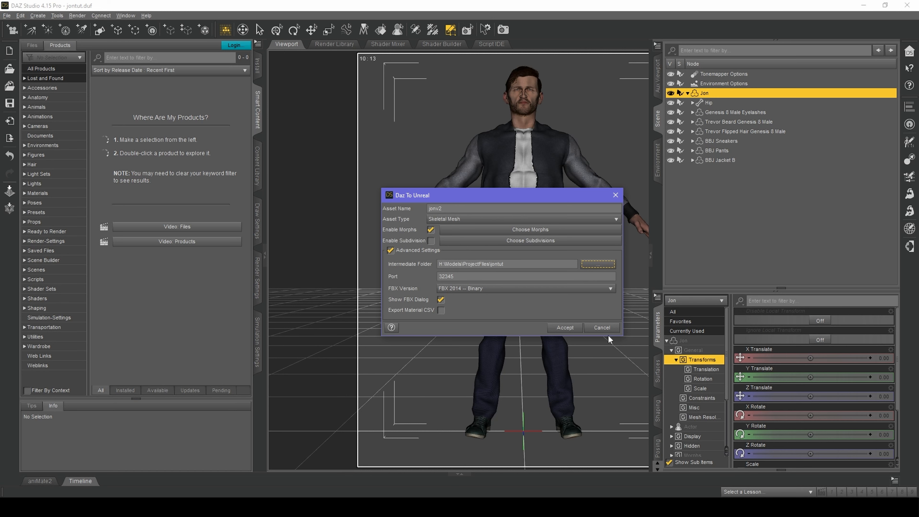
{"action": "left_click", "coordinate": [442, 301]}
{"action": "left_click", "coordinate": [565, 327]}
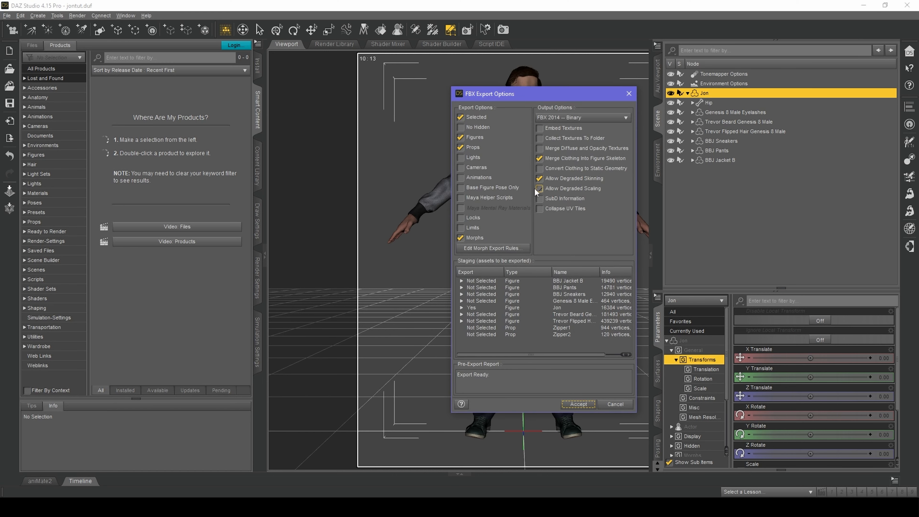
{"action": "left_click", "coordinate": [473, 240]}
{"action": "left_click", "coordinate": [581, 405]}
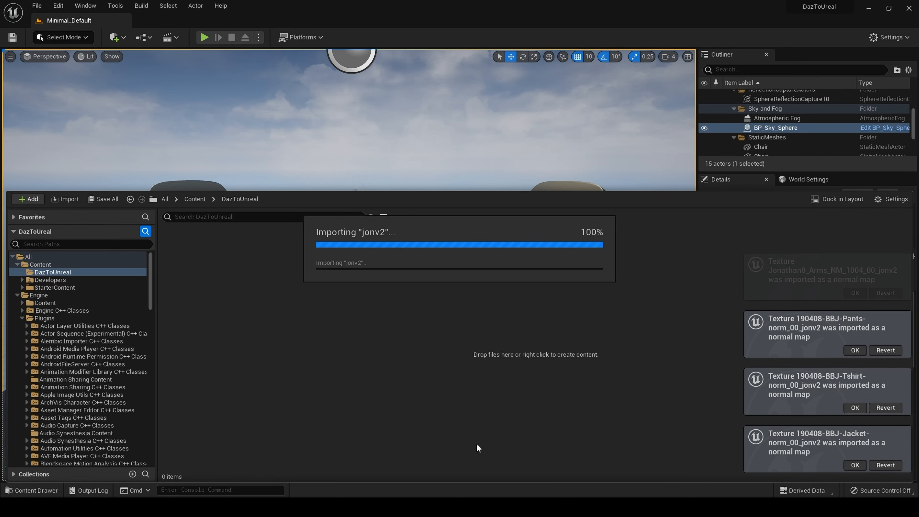
Switch to Daz Studio and close it, saving the changes to the current scene
{"action": "mouse_move", "coordinate": [388, 507]}
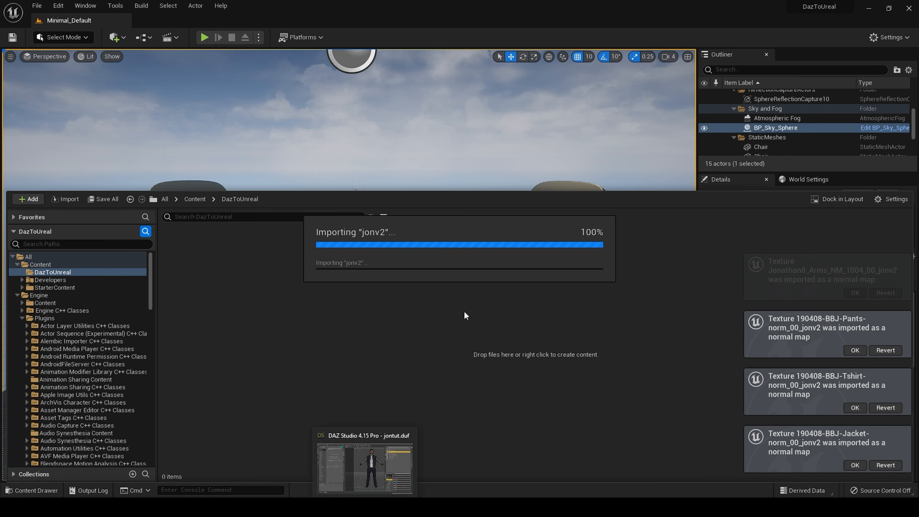
{"action": "left_click", "coordinate": [365, 508]}
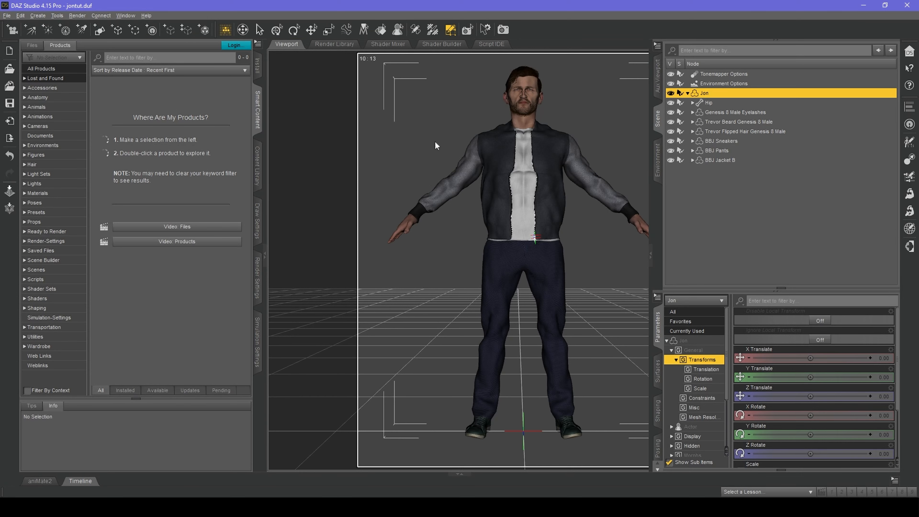
{"action": "left_click", "coordinate": [907, 5]}
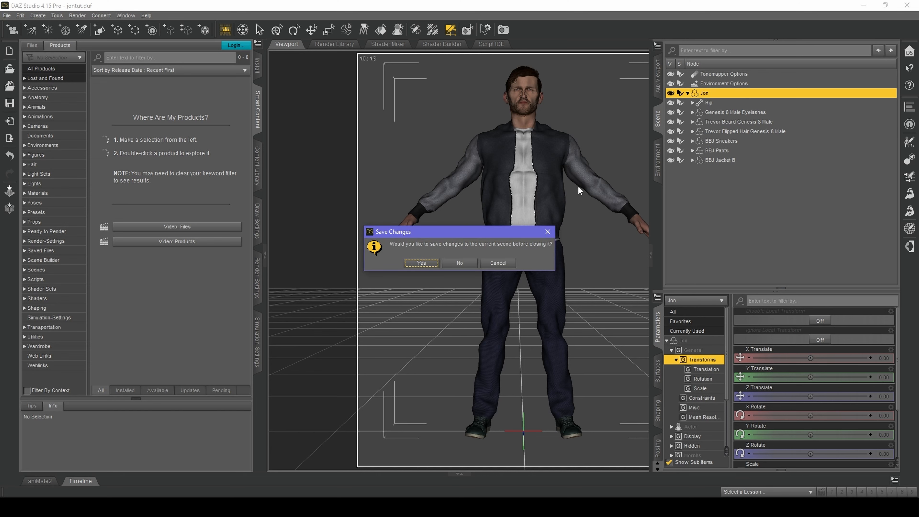
{"action": "left_click", "coordinate": [428, 268]}
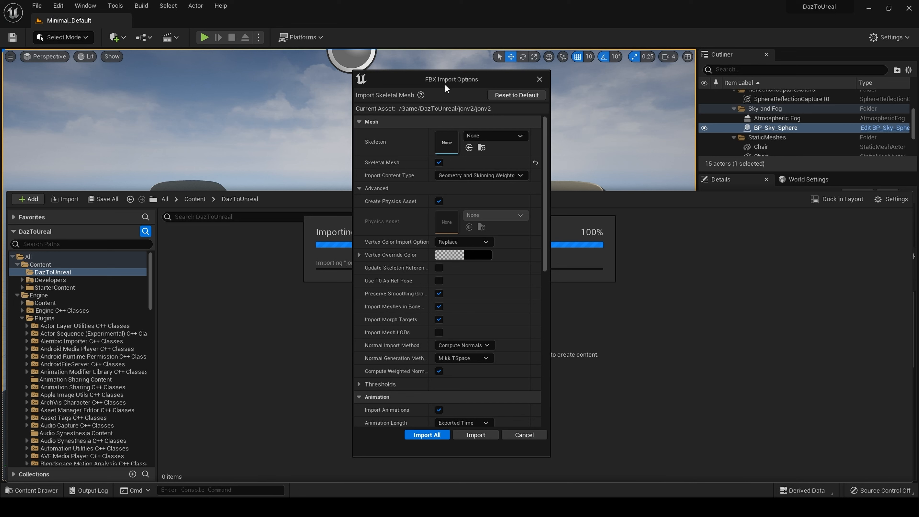
Assign Genesis8BaseSkeleton as the skeleton in Unreal's FBX import options, dismissing the Daz Studio error dialog
{"action": "left_click_drag", "start_coordinate": [446, 78], "coordinate": [445, 88]}
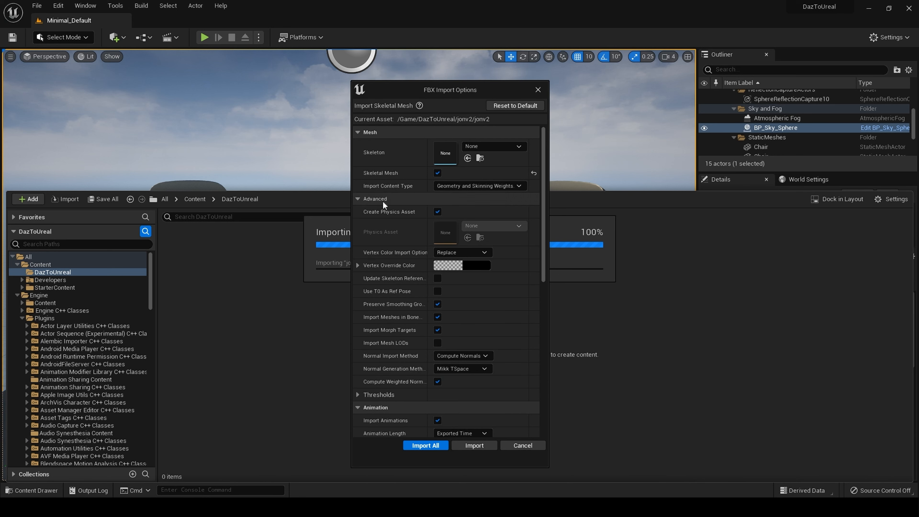
{"action": "left_click", "coordinate": [357, 198]}
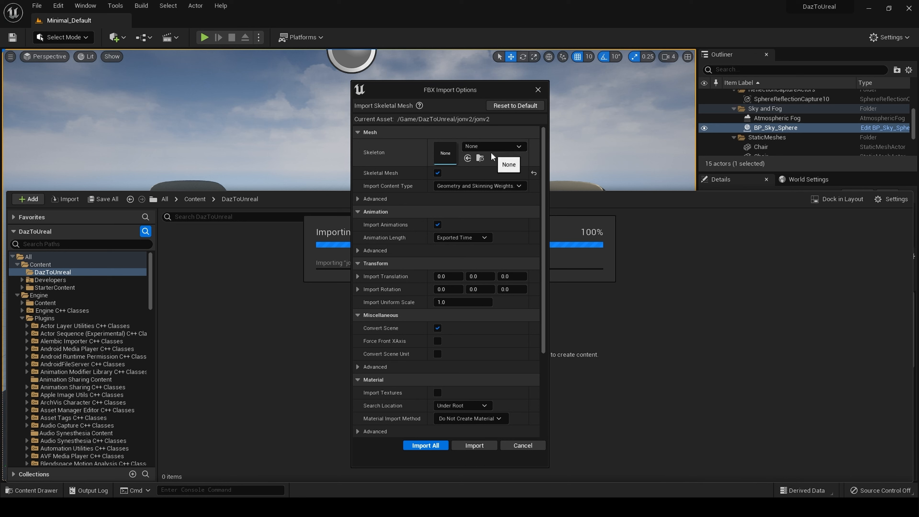
{"action": "left_click", "coordinate": [495, 146]}
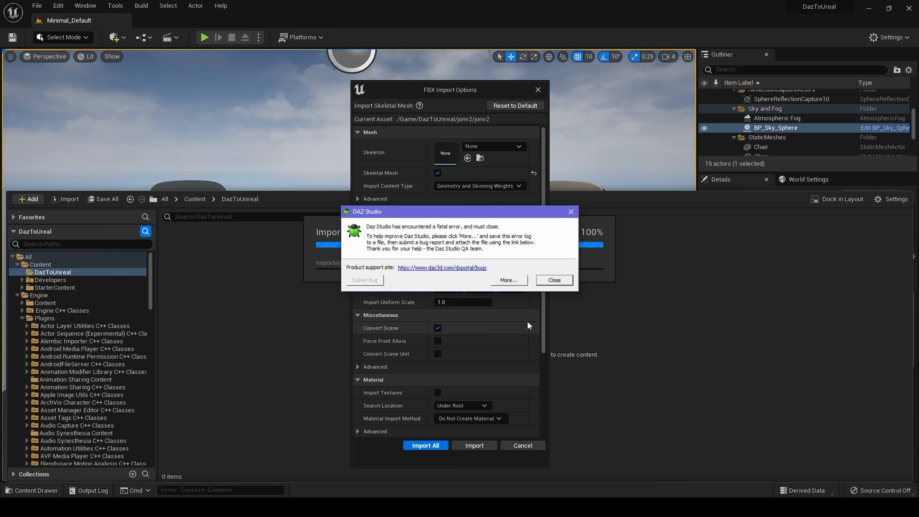
{"action": "left_click", "coordinate": [546, 283]}
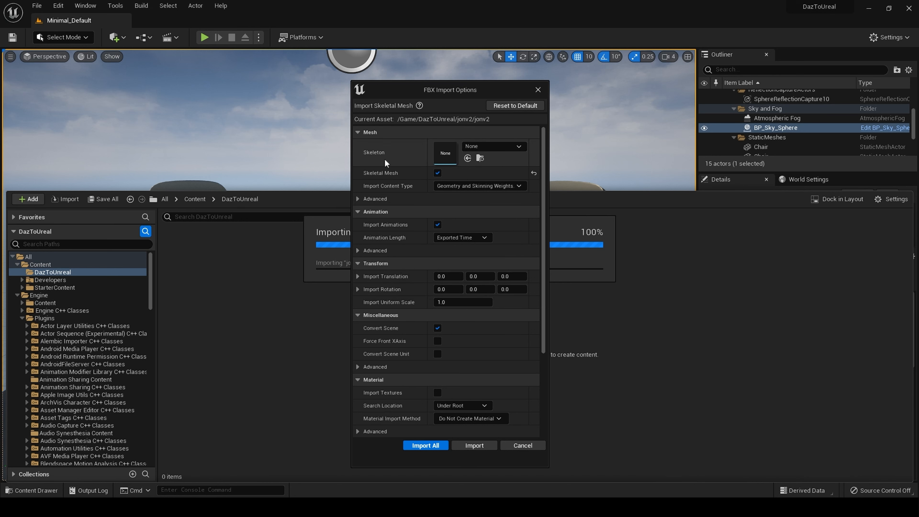
{"action": "left_click", "coordinate": [485, 146]}
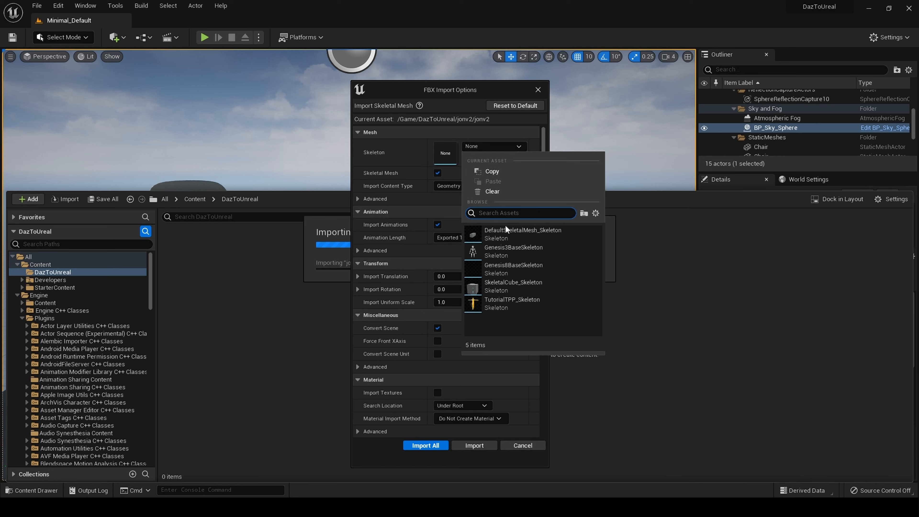
{"action": "left_click", "coordinate": [498, 268]}
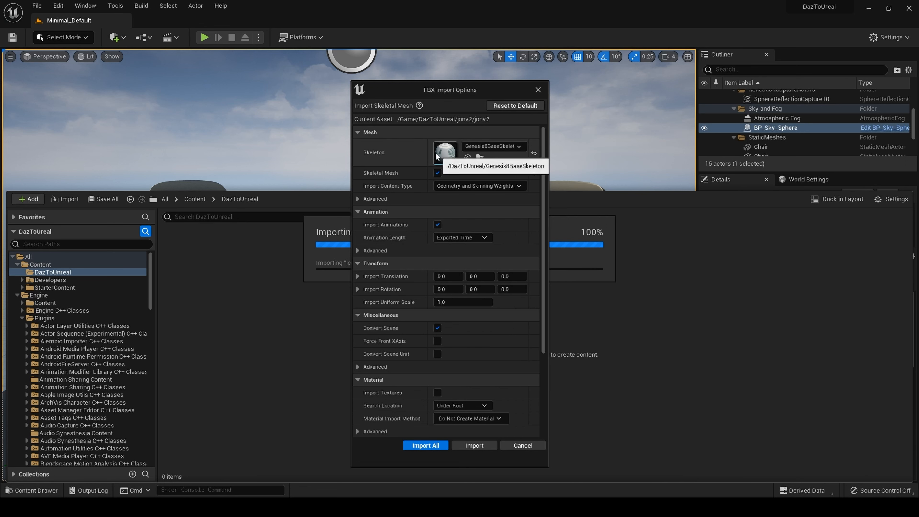
Review the advanced mesh options, import the jonv2 skeletal mesh with morph targets, and reopen the content browser
{"action": "left_click", "coordinate": [359, 198]}
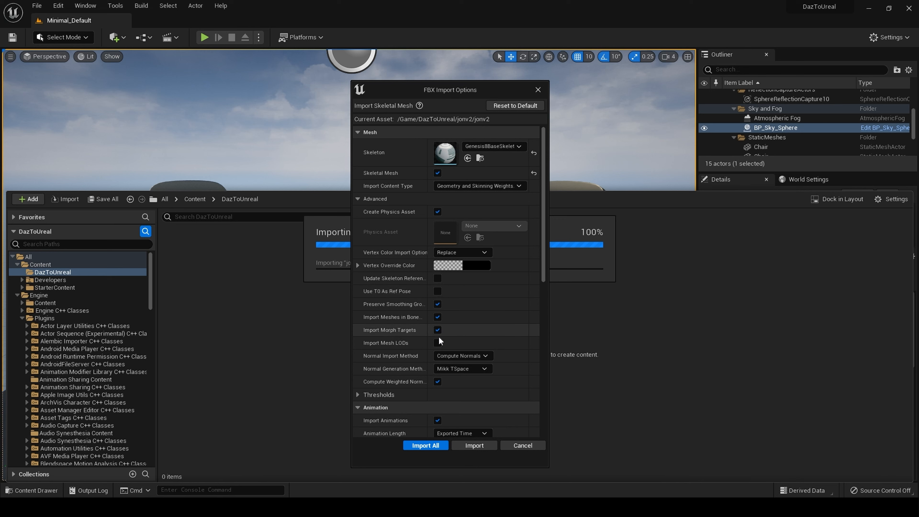
{"action": "left_click", "coordinate": [475, 449]}
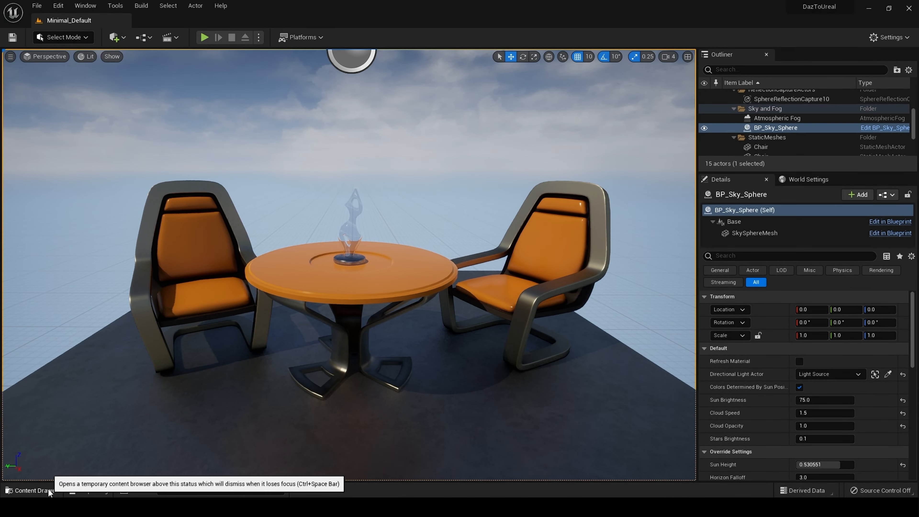
{"action": "left_click", "coordinate": [48, 488]}
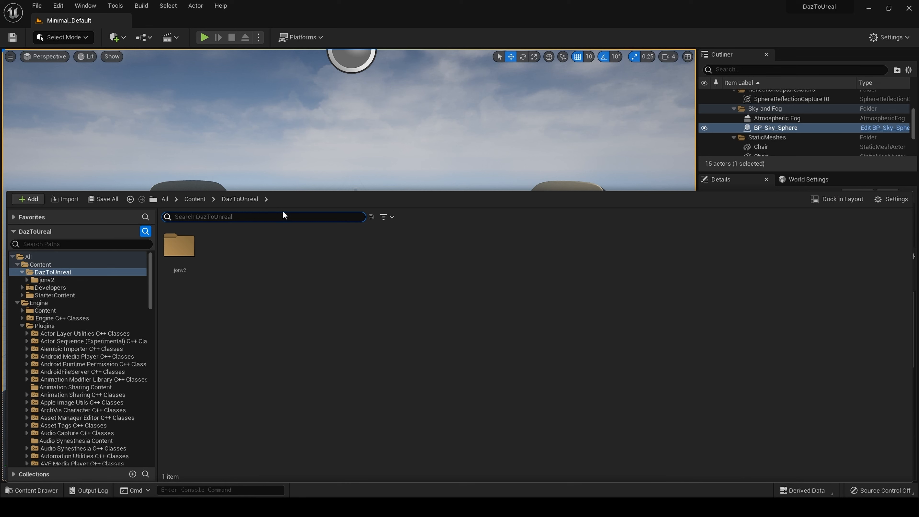
Open the jonv2 skeletal mesh from the Content/DazToUnreal/jonv2 folder
{"action": "left_click", "coordinate": [198, 200]}
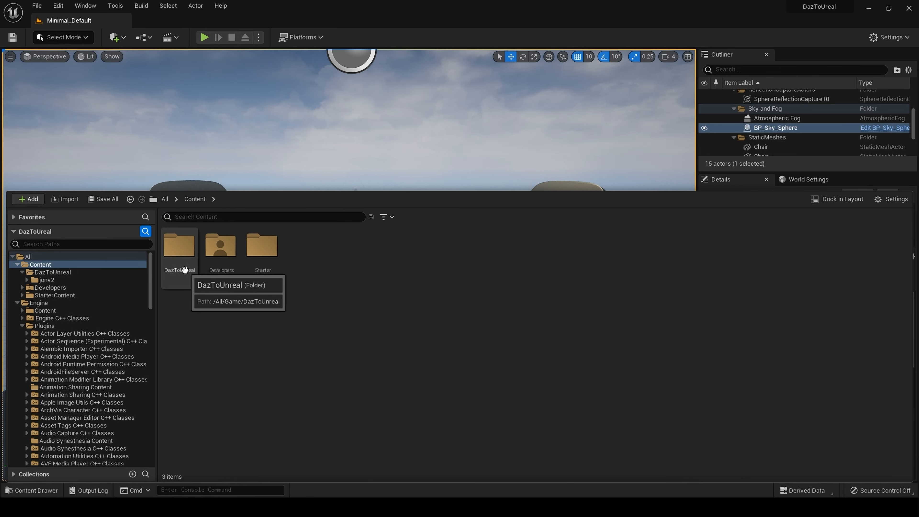
{"action": "double_click", "coordinate": [179, 250]}
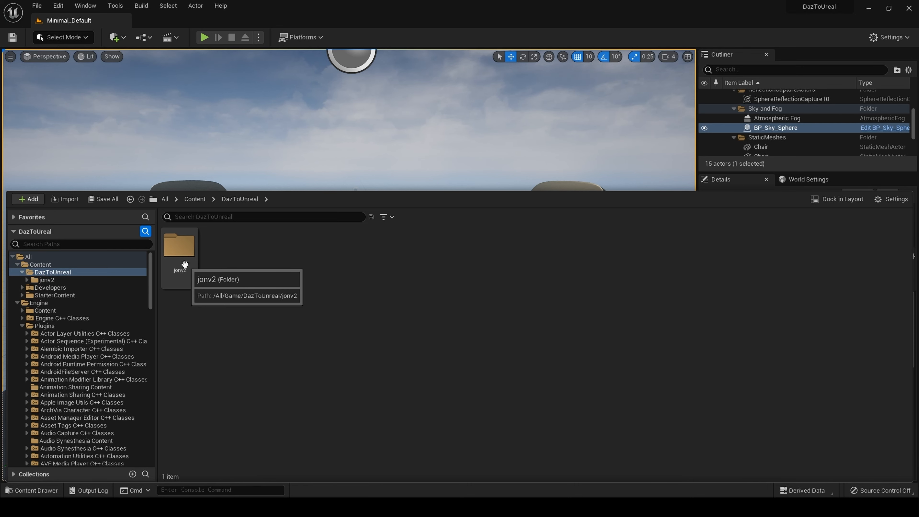
{"action": "double_click", "coordinate": [183, 264]}
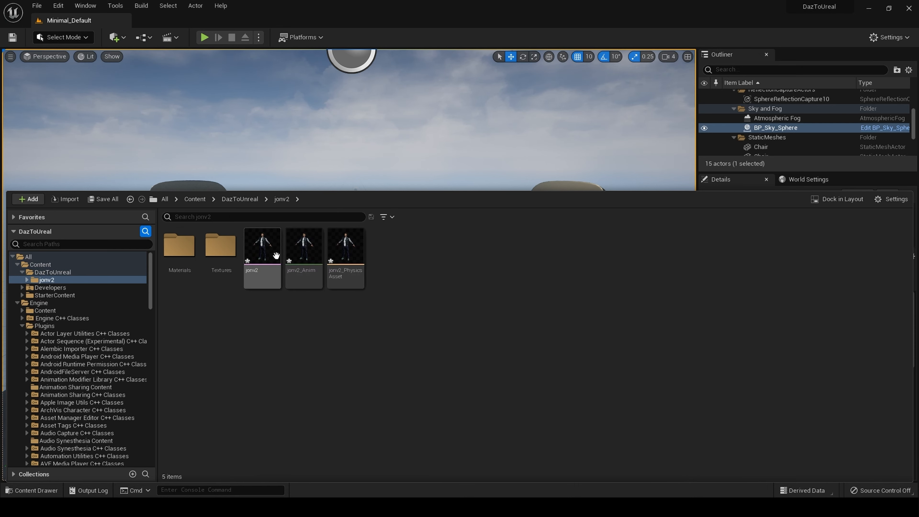
{"action": "double_click", "coordinate": [270, 259]}
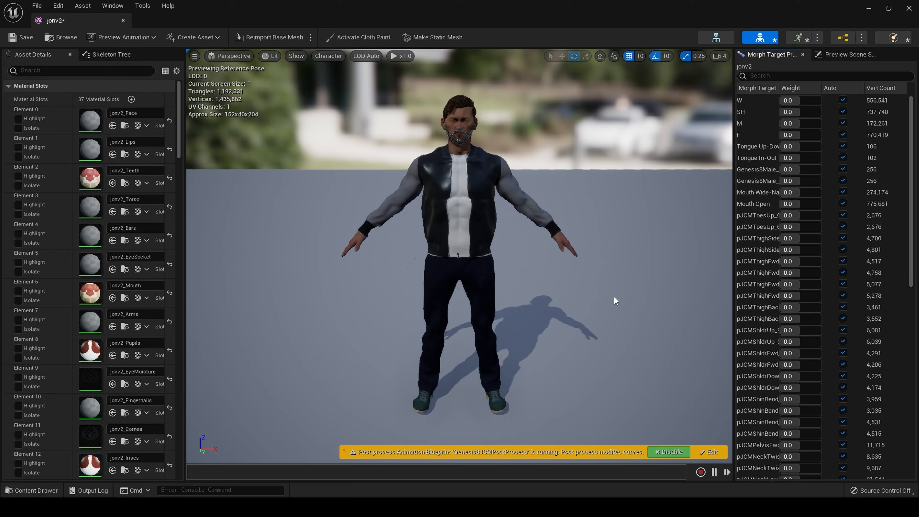
Isolate the jonv2_Hair and jonv2_HairLight materials one at a time to check which parts of the beard each one covers
{"action": "key", "text": "w"}
{"action": "right_click_drag", "start_coordinate": [616, 301], "coordinate": [624, 306]}
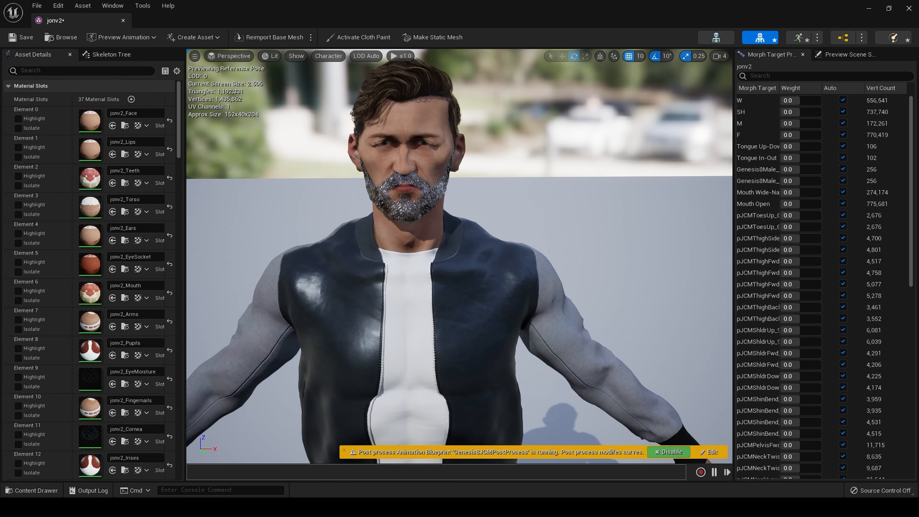
{"action": "middle_click_drag", "start_coordinate": [624, 307], "coordinate": [692, 291]}
{"action": "left_click_drag", "start_coordinate": [624, 306], "coordinate": [601, 292]}
{"action": "middle_click_drag", "start_coordinate": [614, 295], "coordinate": [608, 358]}
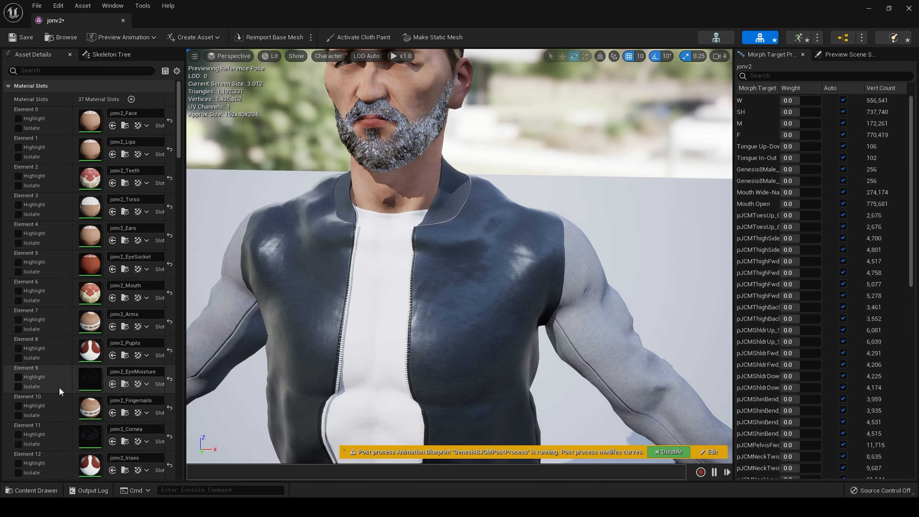
{"action": "scroll", "coordinate": [63, 387], "scroll_direction": "down", "scroll_amount": 3}
{"action": "scroll", "coordinate": [69, 388], "scroll_direction": "down", "scroll_amount": 5}
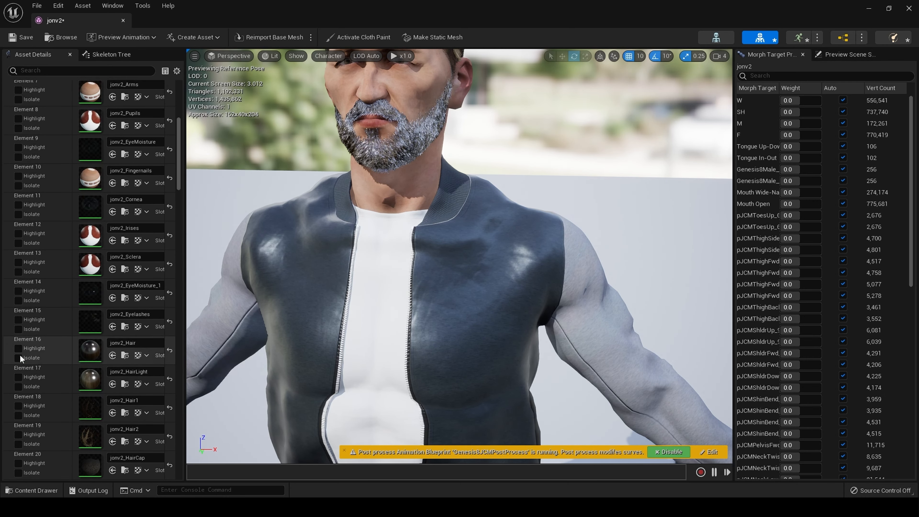
{"action": "left_click", "coordinate": [18, 358]}
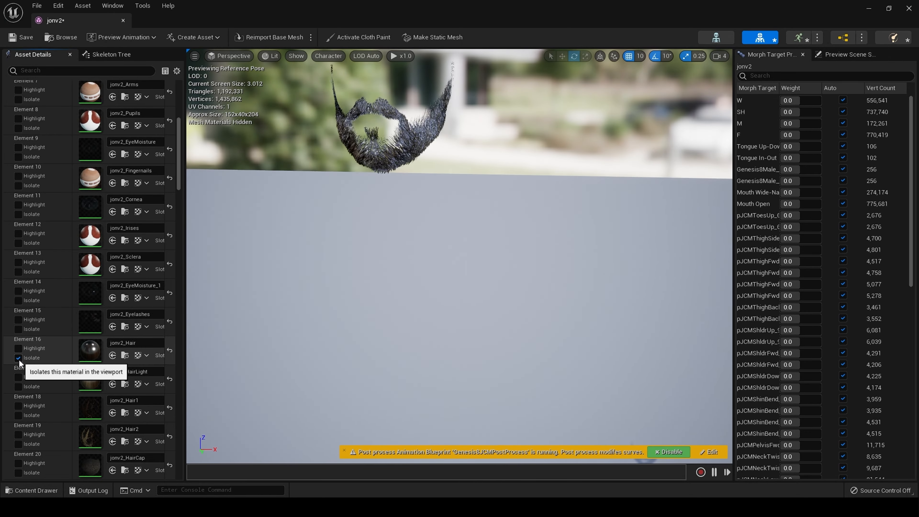
{"action": "left_click", "coordinate": [18, 358]}
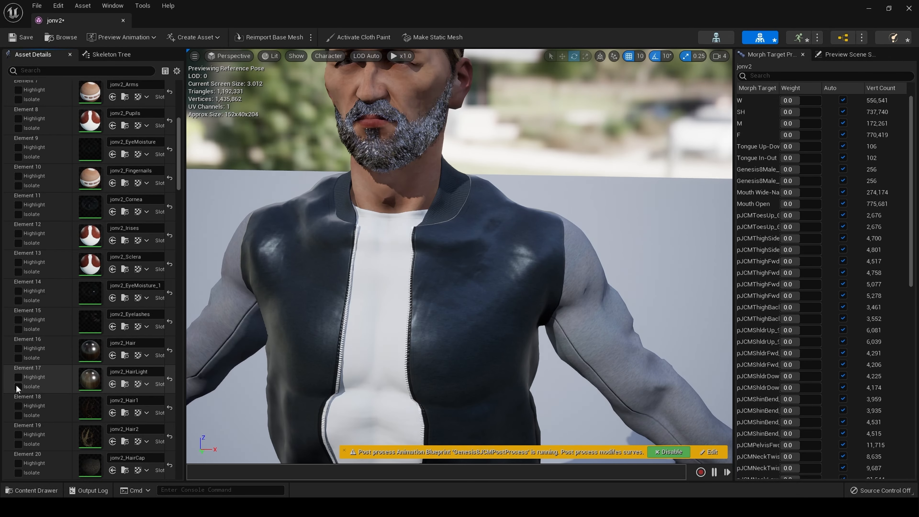
{"action": "left_click", "coordinate": [17, 387]}
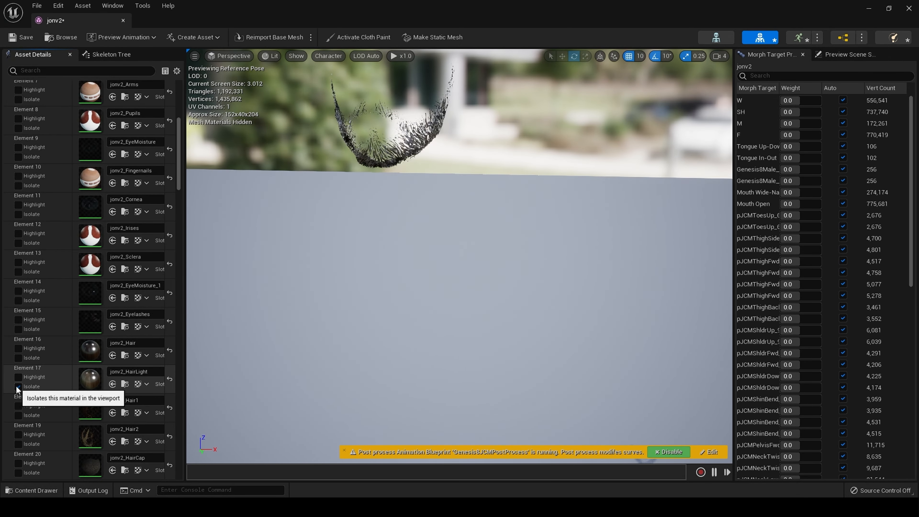
{"action": "left_click", "coordinate": [17, 386]}
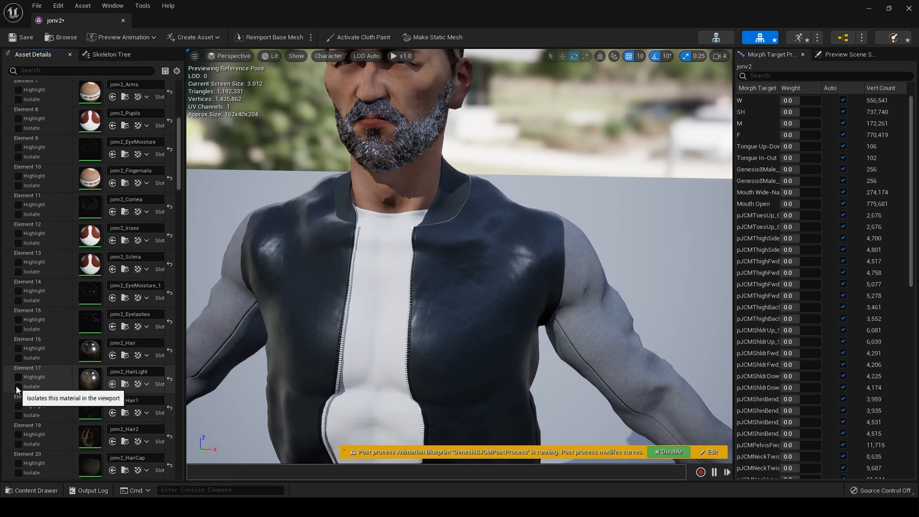
Override Glossy Roughness with 0.612 in the jonv2_Hair material instance and save it
{"action": "double_click", "coordinate": [97, 350]}
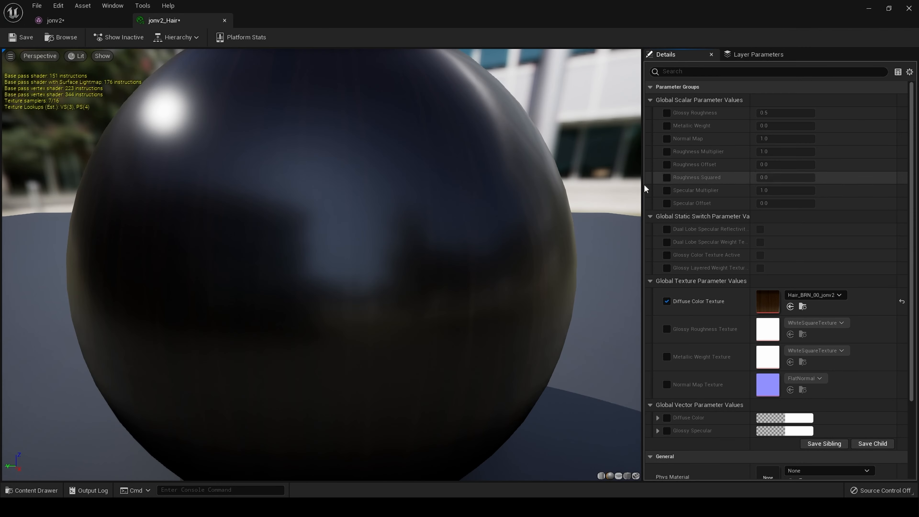
{"action": "left_click", "coordinate": [666, 114]}
{"action": "left_click_drag", "start_coordinate": [798, 114], "coordinate": [822, 114]}
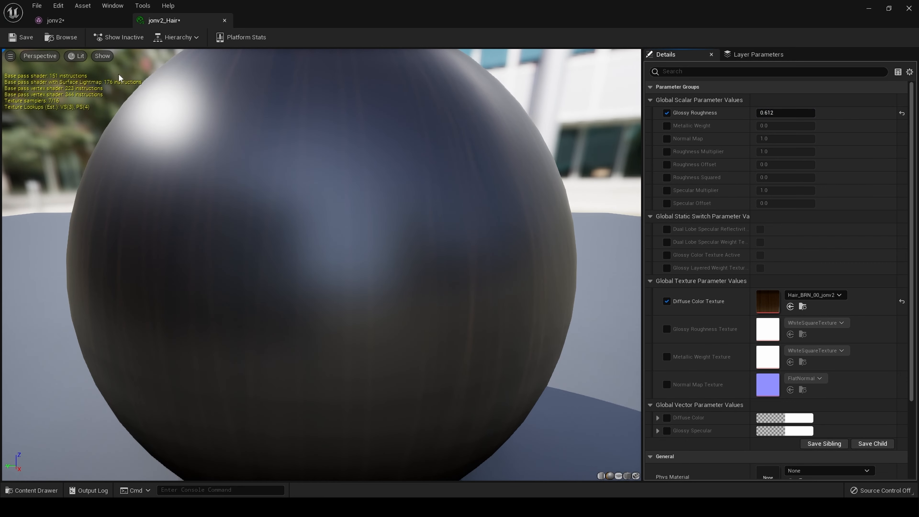
{"action": "left_click", "coordinate": [19, 38]}
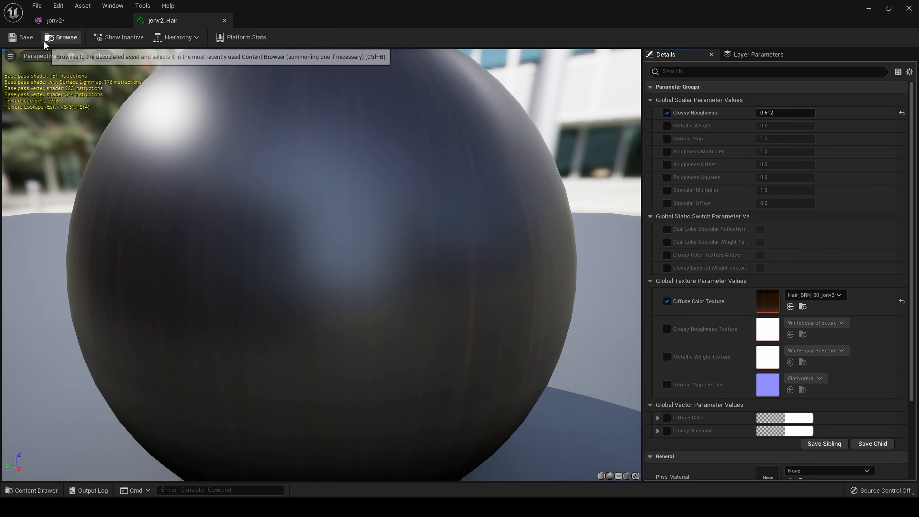
Override Glossy Roughness with 0.58 in the jonv2_HairLight material instance
{"action": "left_click", "coordinate": [82, 26]}
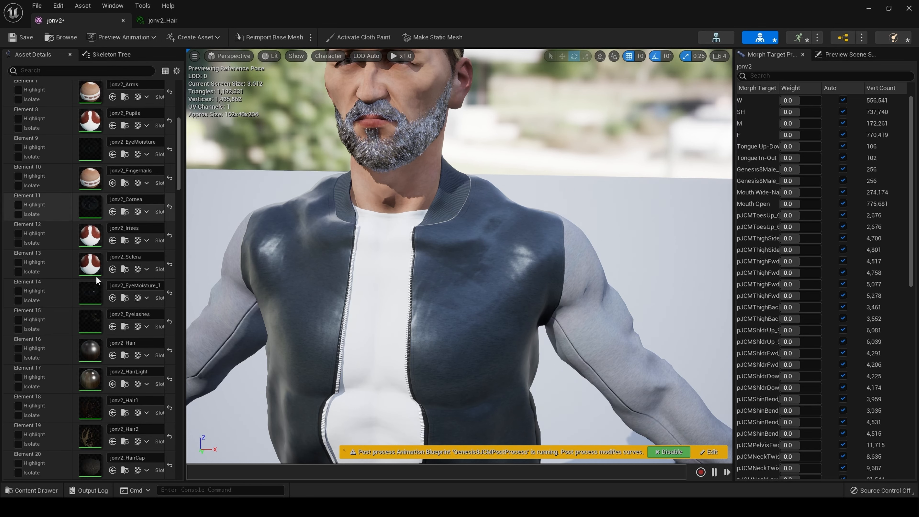
{"action": "double_click", "coordinate": [97, 387]}
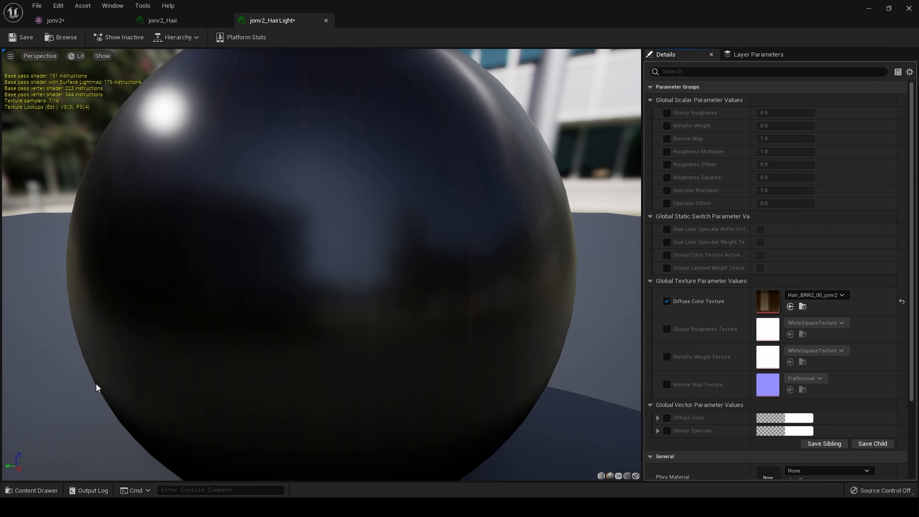
{"action": "left_click", "coordinate": [668, 114]}
{"action": "left_click_drag", "start_coordinate": [764, 114], "coordinate": [775, 114]}
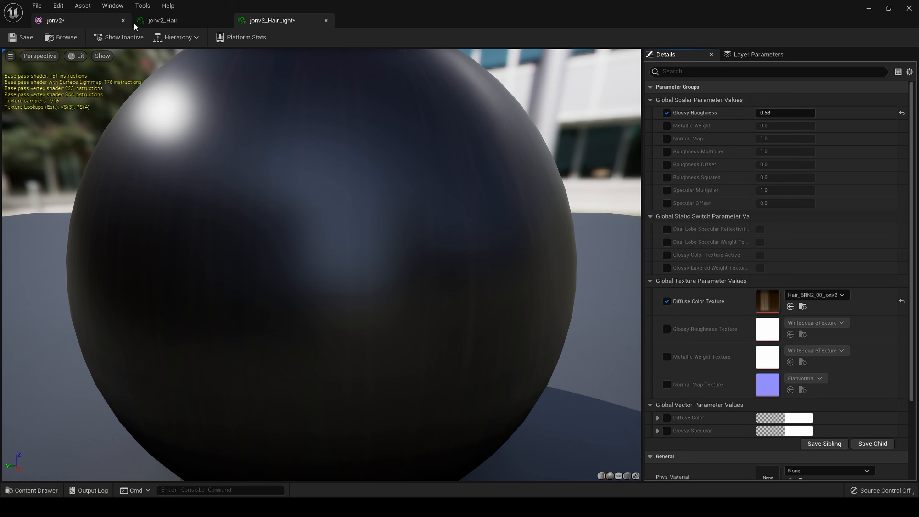
Return to the jonv2 skeletal mesh and save it
{"action": "left_click", "coordinate": [163, 20]}
{"action": "left_click", "coordinate": [55, 20]}
{"action": "left_click", "coordinate": [32, 40]}
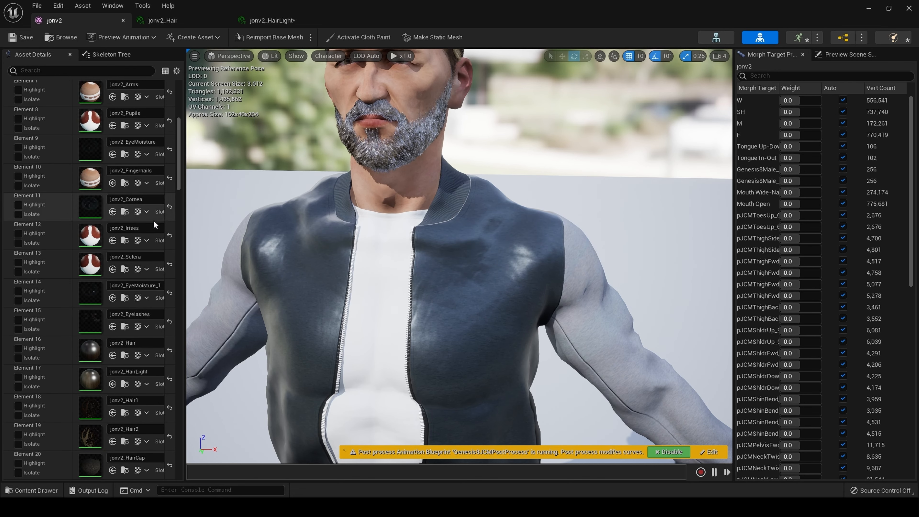
Select the loose zipper pull at the waist, between the lower front edges of the jacket
{"action": "left_click_drag", "start_coordinate": [460, 254], "coordinate": [443, 216]}
{"action": "left_click", "coordinate": [364, 300]}
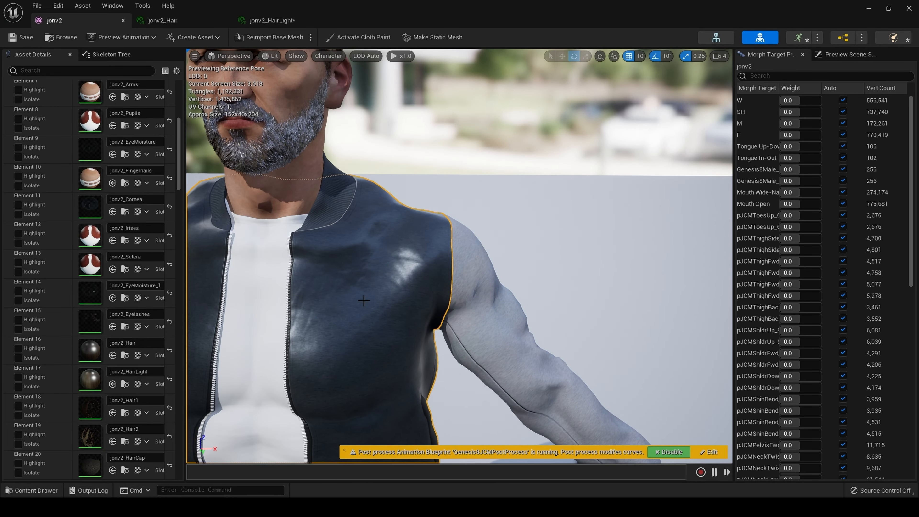
{"action": "right_click_drag", "start_coordinate": [447, 307], "coordinate": [408, 308]}
{"action": "middle_click_drag", "start_coordinate": [408, 309], "coordinate": [425, 214]}
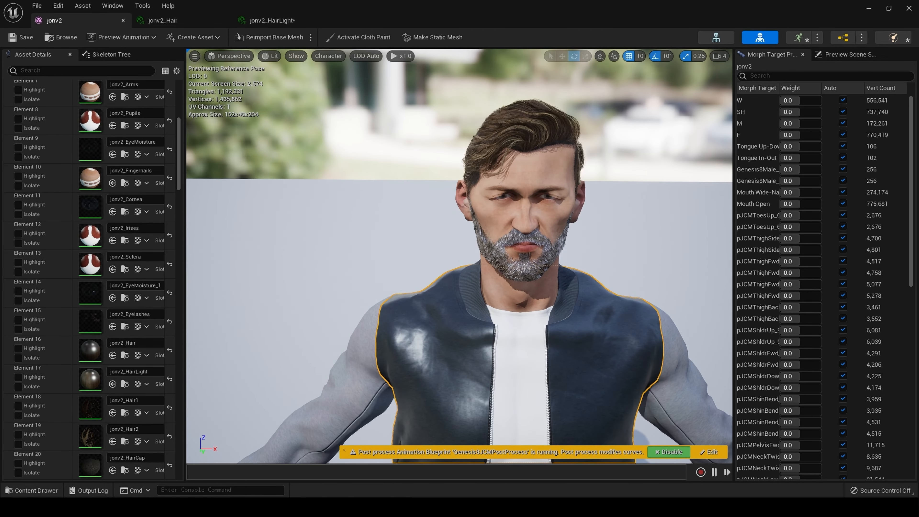
{"action": "right_click_drag", "start_coordinate": [425, 214], "coordinate": [422, 220]}
{"action": "right_click_drag", "start_coordinate": [519, 299], "coordinate": [519, 304]}
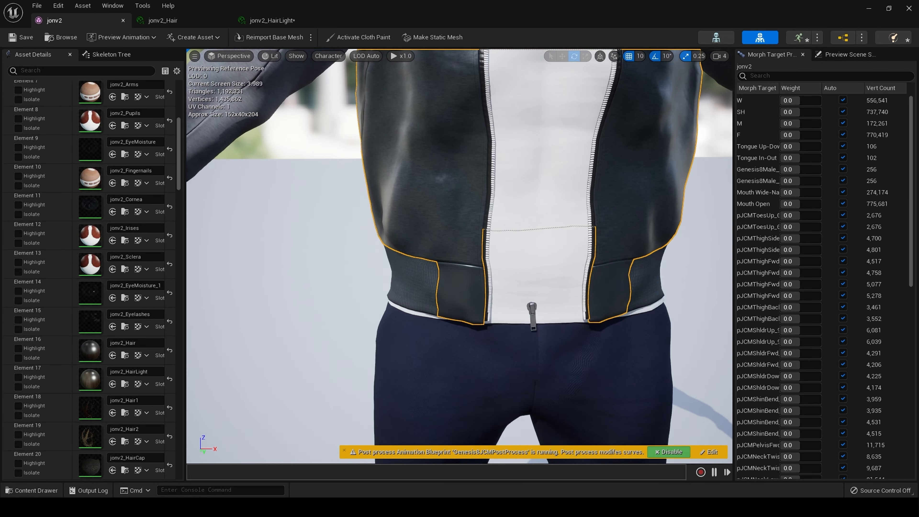
{"action": "left_click", "coordinate": [533, 310]}
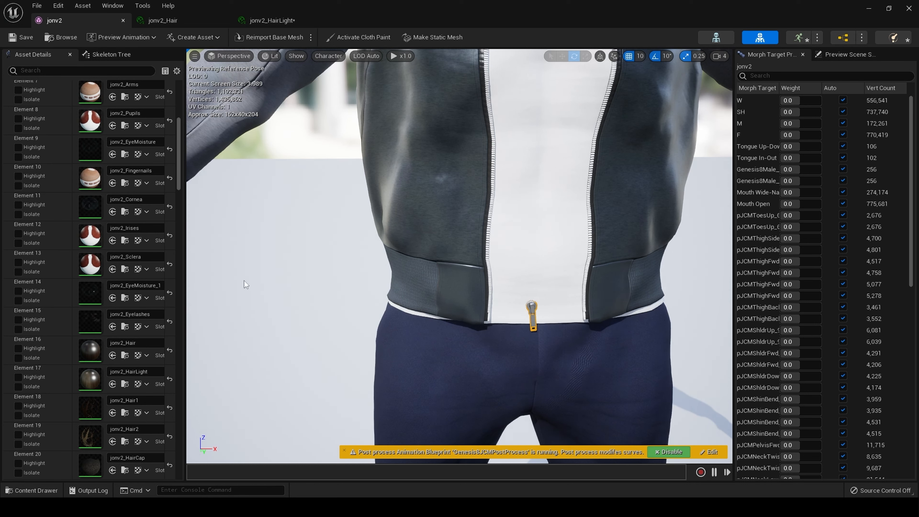
Collapse the material slots, expand the LOD 0 sections and look through them for the zipper pull's section
{"action": "scroll", "coordinate": [116, 306], "scroll_direction": "down", "scroll_amount": 5}
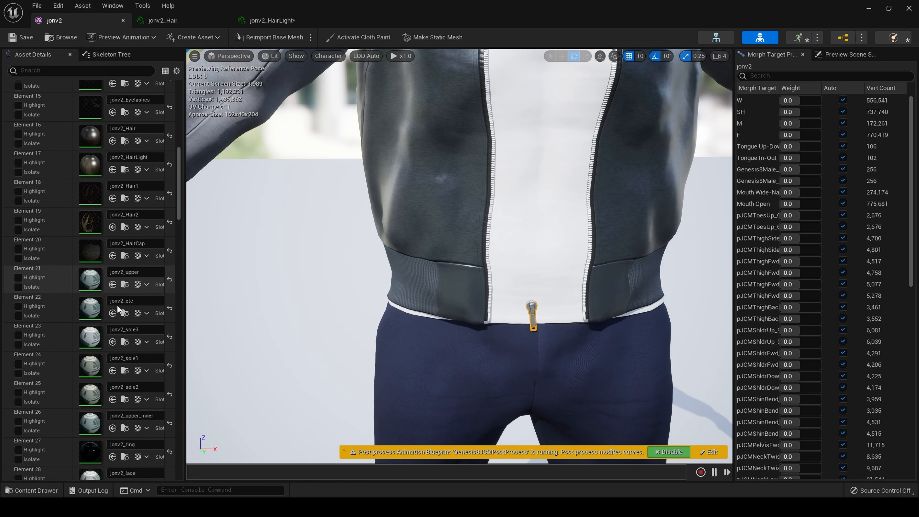
{"action": "scroll", "coordinate": [117, 305], "scroll_direction": "down", "scroll_amount": 4}
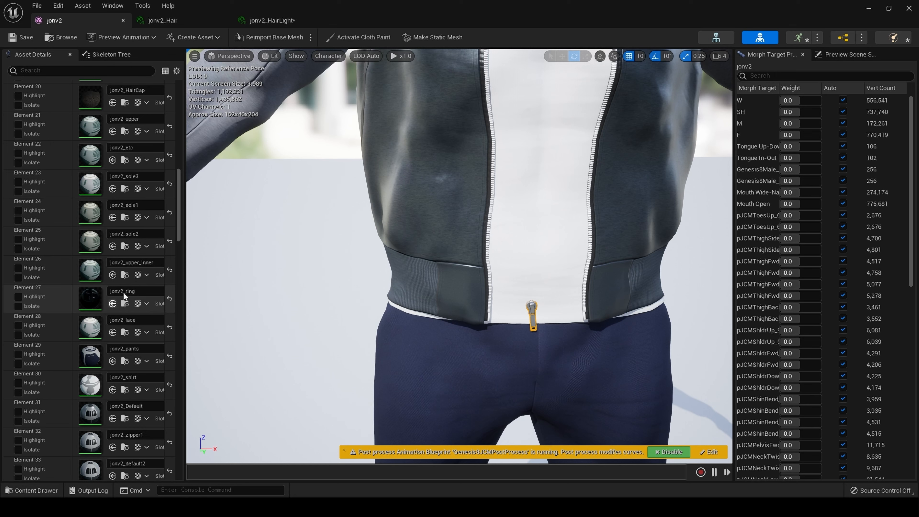
{"action": "scroll", "coordinate": [125, 296], "scroll_direction": "up", "scroll_amount": 5}
{"action": "left_click_drag", "start_coordinate": [180, 163], "coordinate": [182, 84]}
{"action": "left_click", "coordinate": [9, 86]}
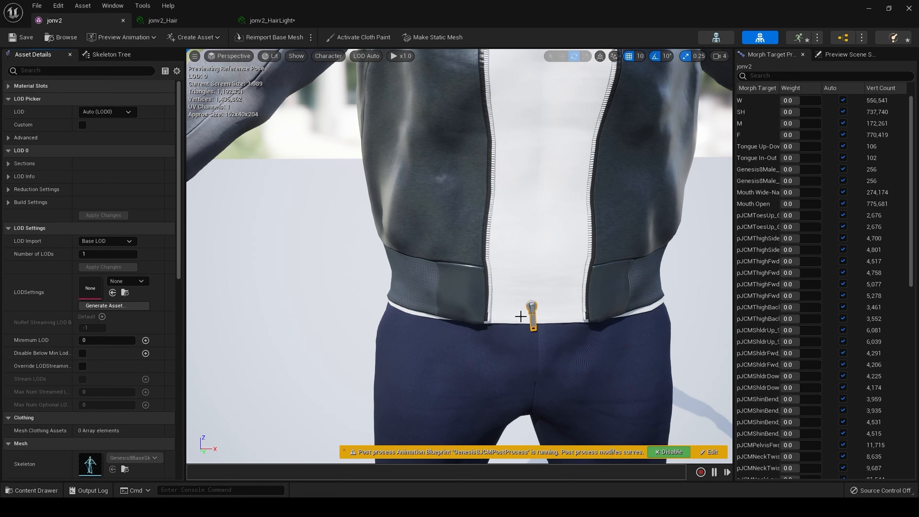
{"action": "left_click", "coordinate": [7, 164]}
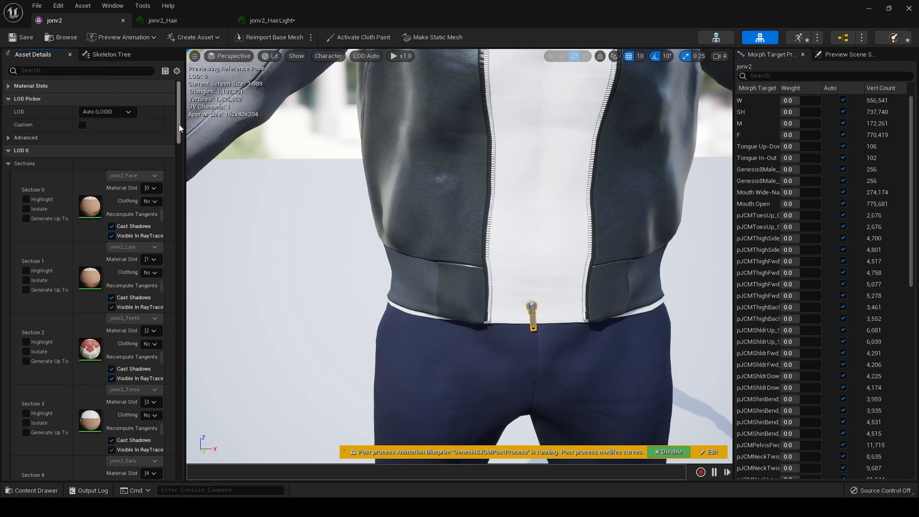
{"action": "left_click_drag", "start_coordinate": [179, 124], "coordinate": [176, 173]}
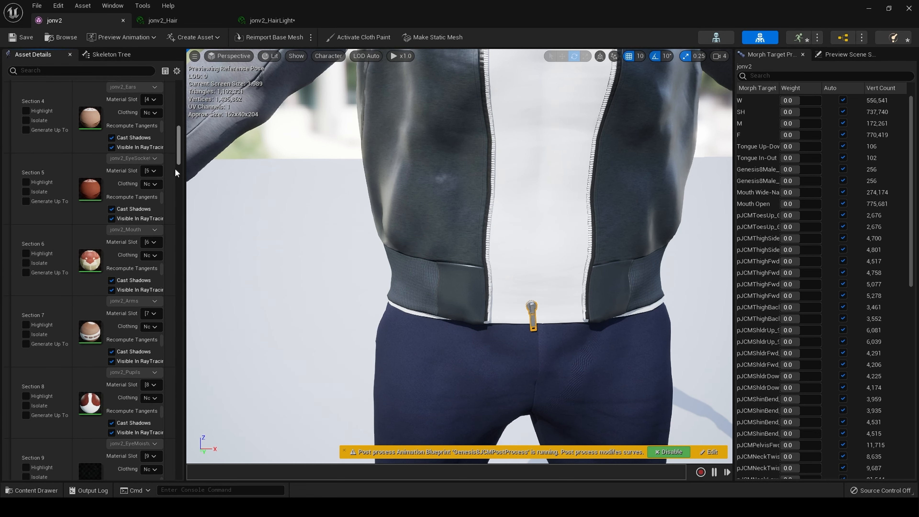
{"action": "left_click", "coordinate": [534, 311]}
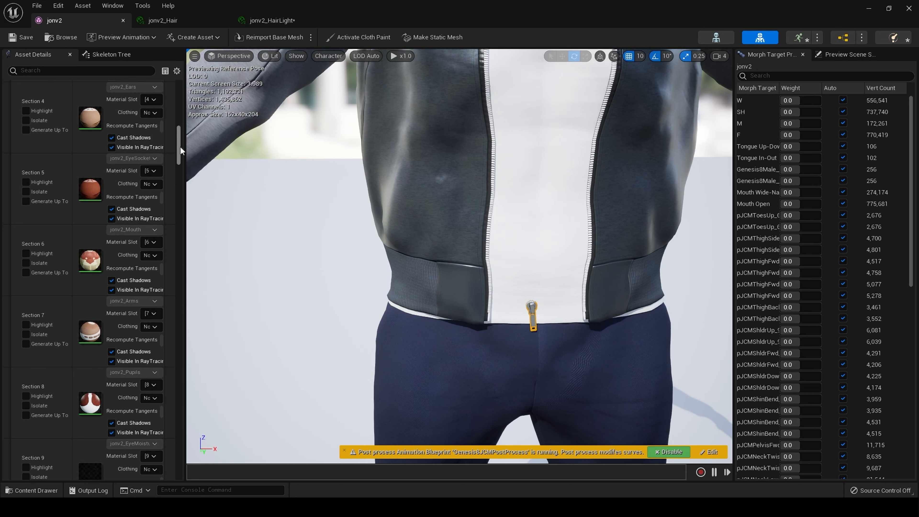
{"action": "left_click_drag", "start_coordinate": [180, 146], "coordinate": [181, 184]}
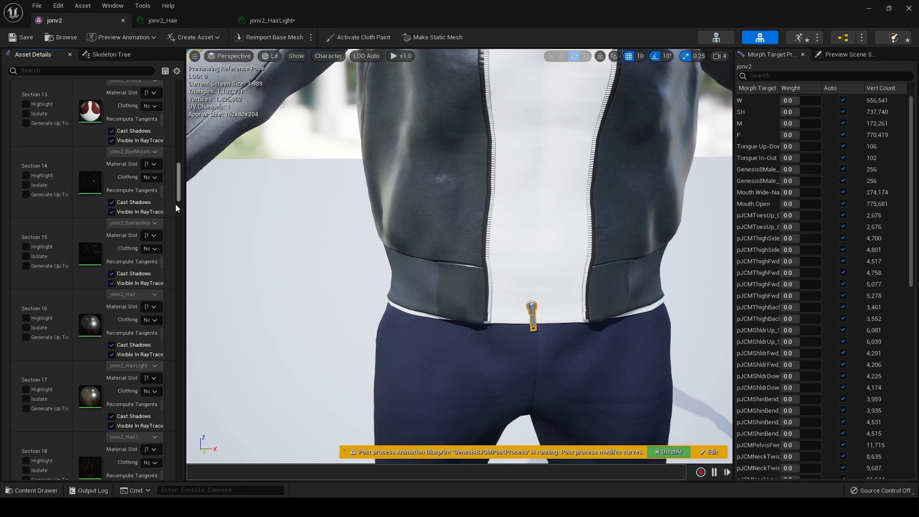
{"action": "left_click_drag", "start_coordinate": [178, 192], "coordinate": [178, 278]}
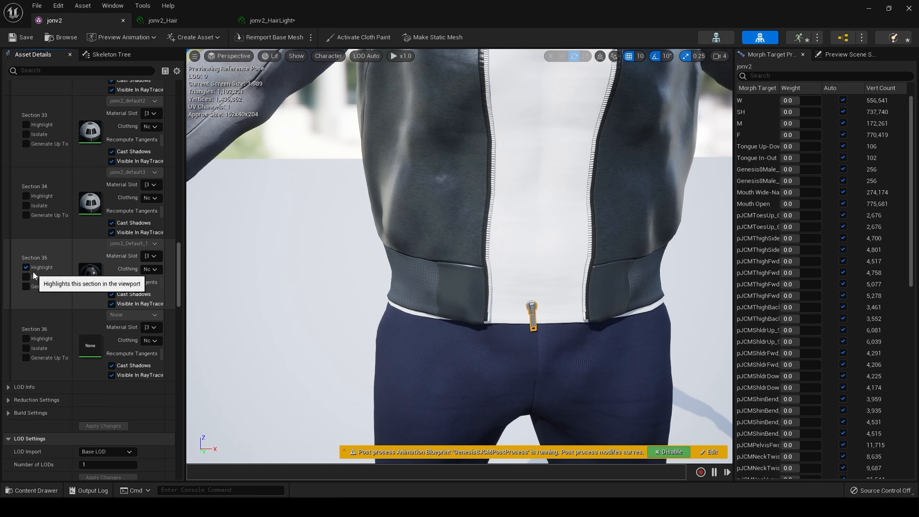
Test the highlight of Section 35 against the zipper pull and disable that section
{"action": "left_click", "coordinate": [27, 267]}
{"action": "left_click", "coordinate": [509, 280]}
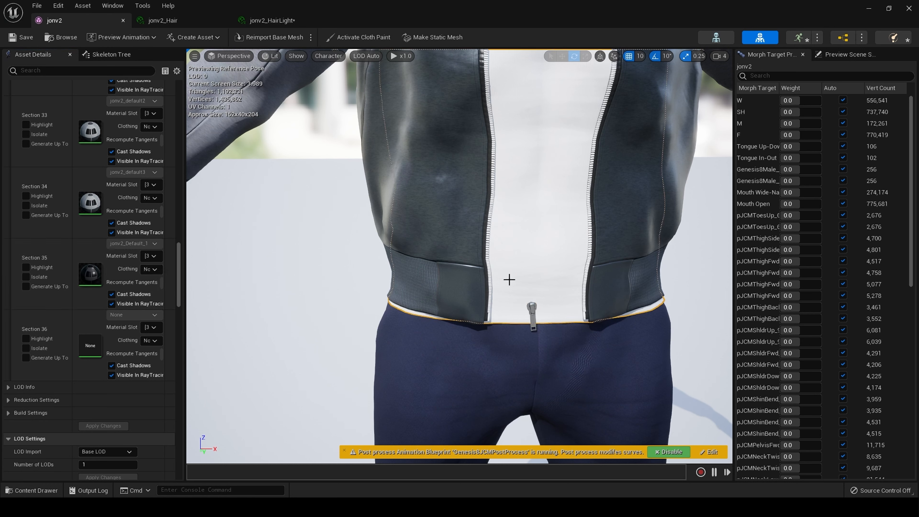
{"action": "left_click", "coordinate": [534, 313]}
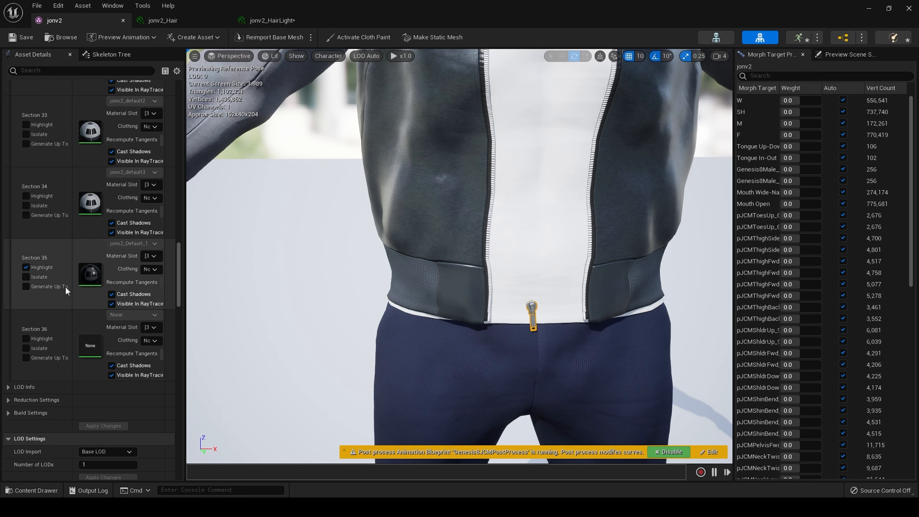
{"action": "right_click", "coordinate": [62, 259]}
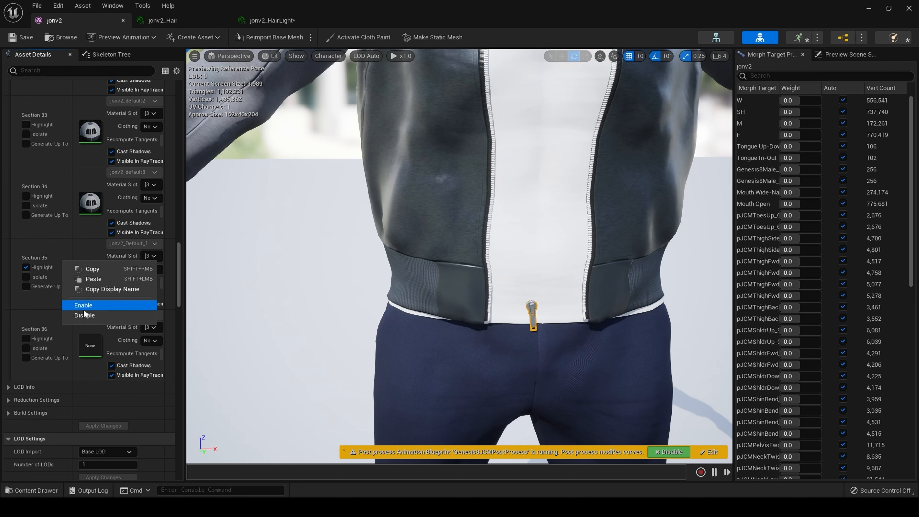
{"action": "left_click", "coordinate": [41, 255]}
{"action": "right_click", "coordinate": [40, 255]}
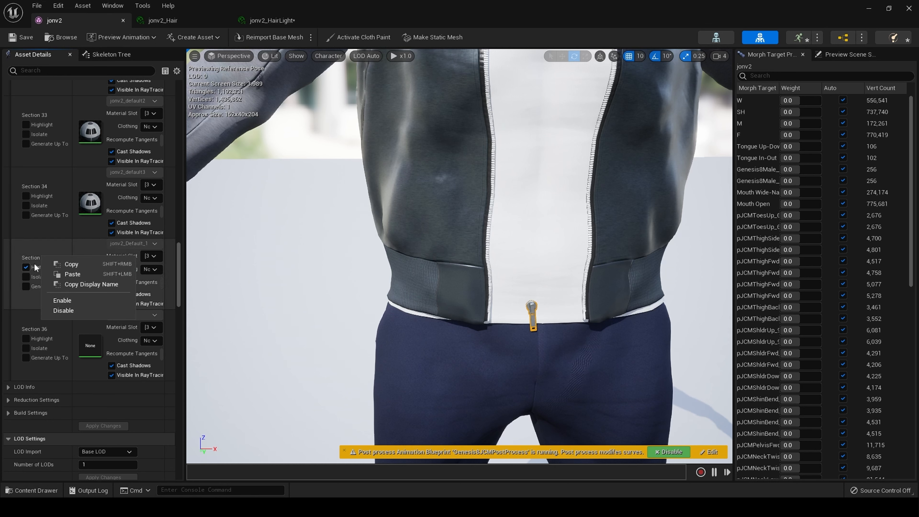
{"action": "left_click", "coordinate": [72, 311]}
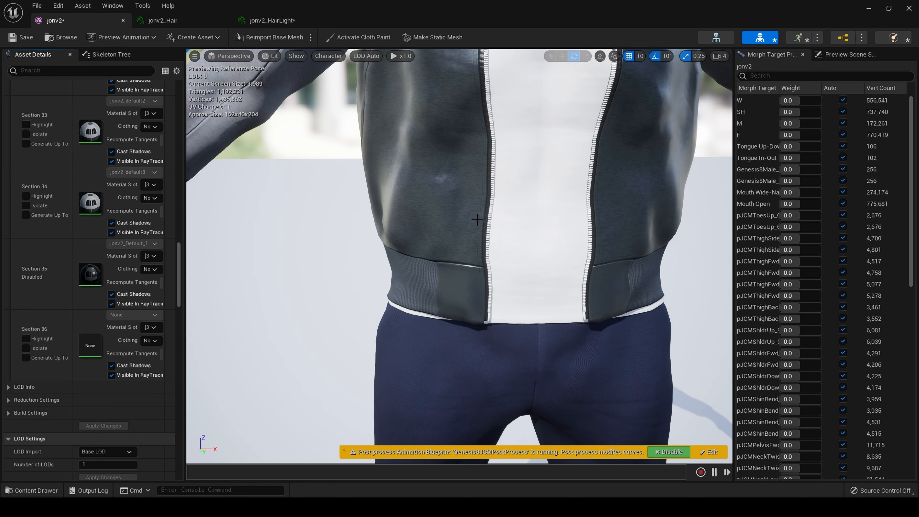
Save the jonv2 skeletal mesh and inspect the whole character from head to shoes
{"action": "right_click_drag", "start_coordinate": [477, 219], "coordinate": [503, 221]}
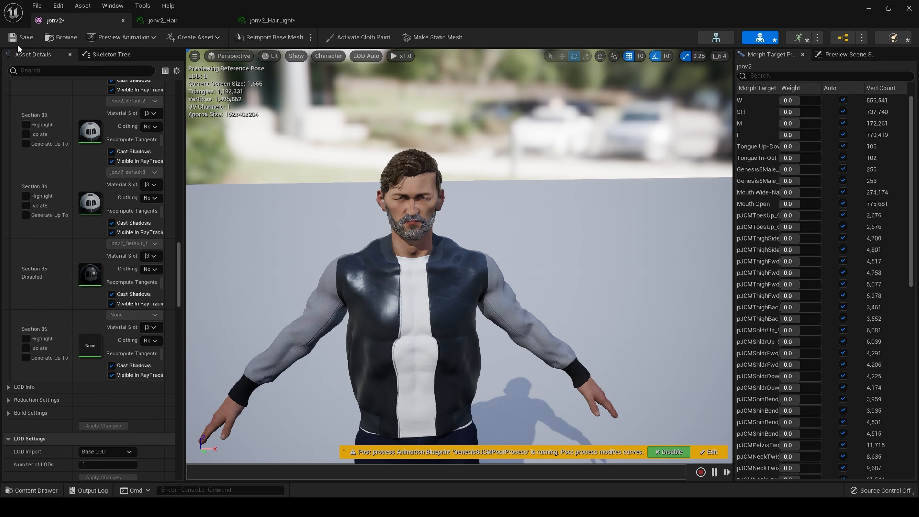
{"action": "left_click", "coordinate": [30, 38]}
{"action": "left_click_drag", "start_coordinate": [386, 277], "coordinate": [400, 376]}
{"action": "middle_click_drag", "start_coordinate": [386, 277], "coordinate": [416, 240]}
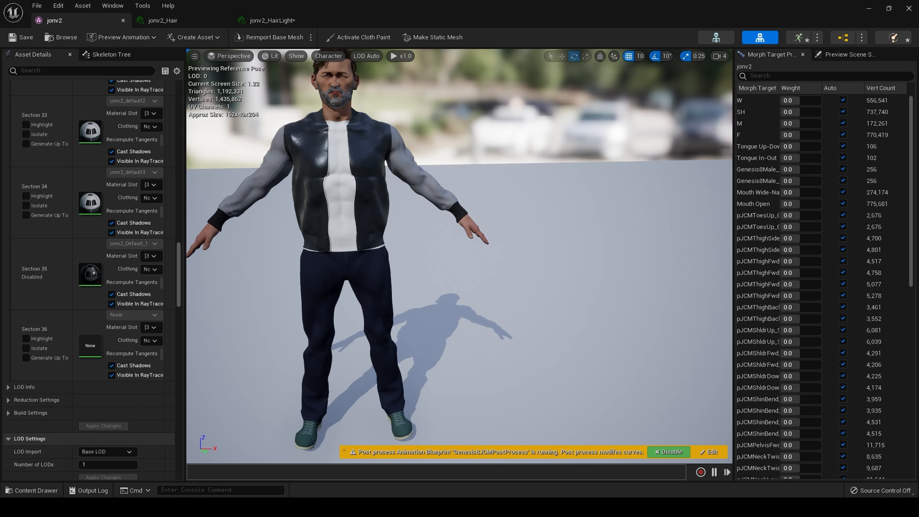
{"action": "left_click_drag", "start_coordinate": [386, 277], "coordinate": [376, 266]}
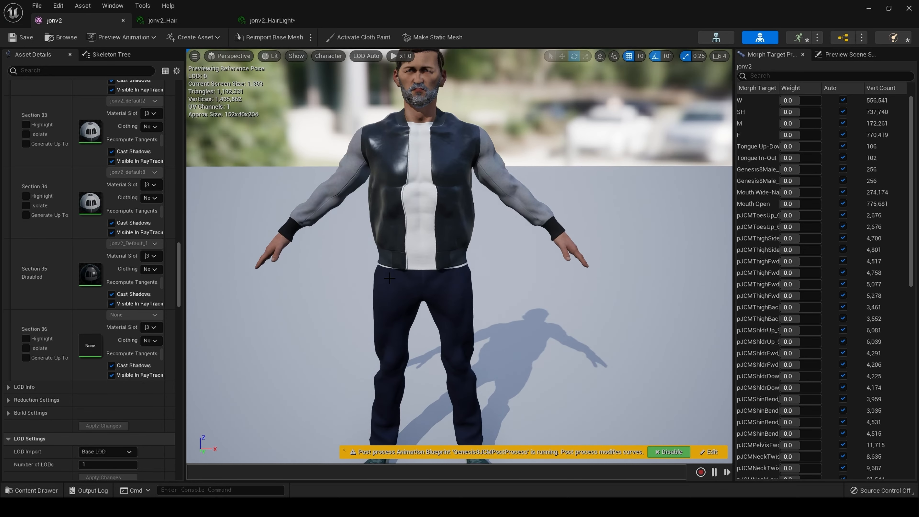
{"action": "mouse_move", "coordinate": [398, 217]}
{"action": "left_mouse_down"}
{"action": "mouse_move", "coordinate": [396, 242]}
{"action": "mouse_move", "coordinate": [414, 216]}
{"action": "mouse_move", "coordinate": [414, 127]}
{"action": "mouse_move", "coordinate": [376, 264]}
{"action": "mouse_move", "coordinate": [407, 250]}
{"action": "mouse_move", "coordinate": [410, 226]}
{"action": "mouse_move", "coordinate": [357, 222]}
{"action": "mouse_move", "coordinate": [387, 195]}
{"action": "mouse_move", "coordinate": [425, 208]}
{"action": "mouse_move", "coordinate": [412, 237]}
{"action": "mouse_move", "coordinate": [385, 251]}
{"action": "mouse_move", "coordinate": [402, 218]}
{"action": "mouse_move", "coordinate": [416, 221]}
{"action": "mouse_move", "coordinate": [394, 241]}
{"action": "mouse_move", "coordinate": [393, 233]}
{"action": "left_mouse_up"}
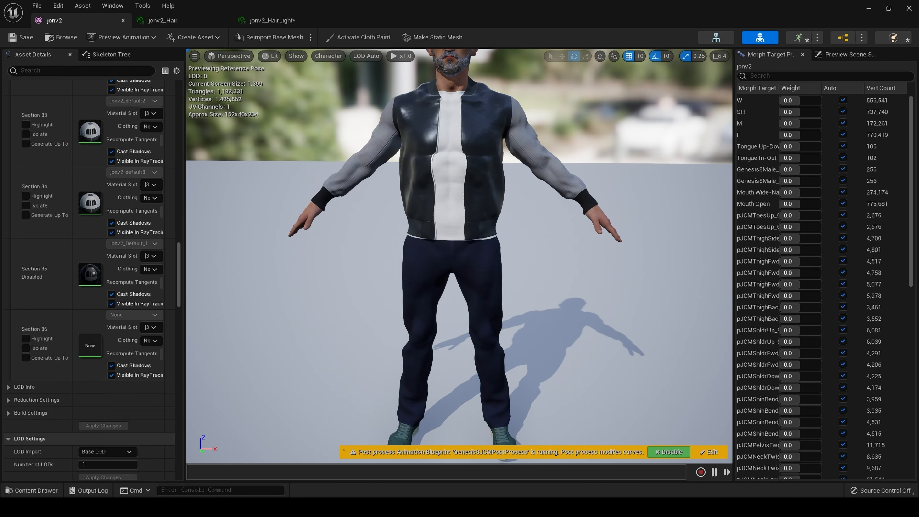
{"action": "middle_click_drag", "start_coordinate": [393, 234], "coordinate": [389, 203]}
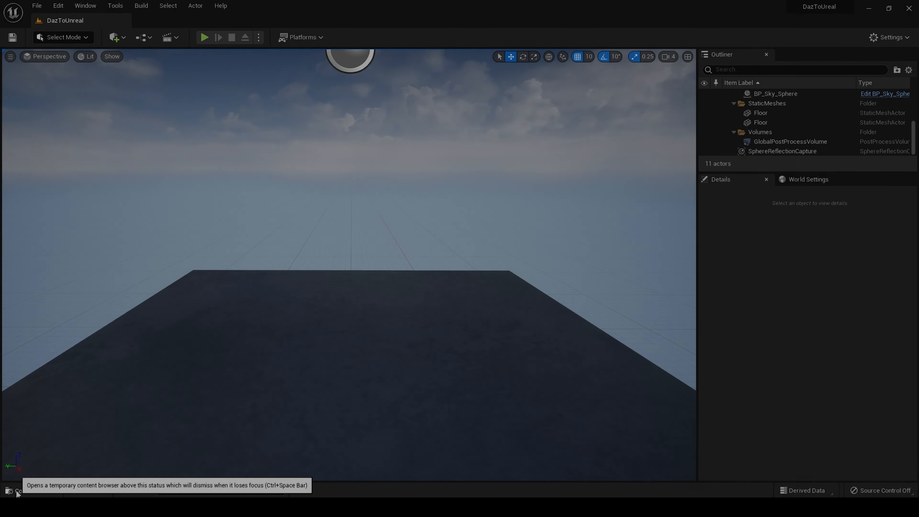
Filter the project's folders by "daz" and open the plugin's DazToUnreal Content folder
{"action": "left_click", "coordinate": [18, 491]}
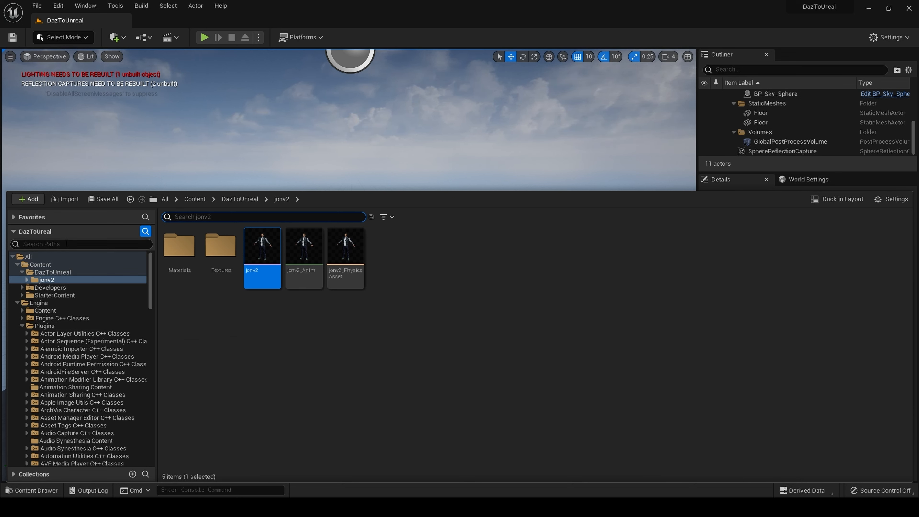
{"action": "type", "text": "daz"}
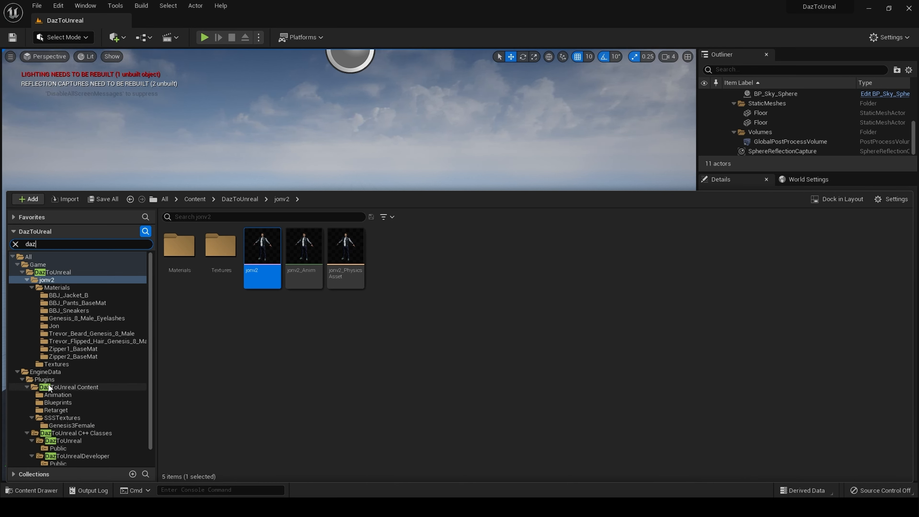
{"action": "left_click", "coordinate": [59, 389]}
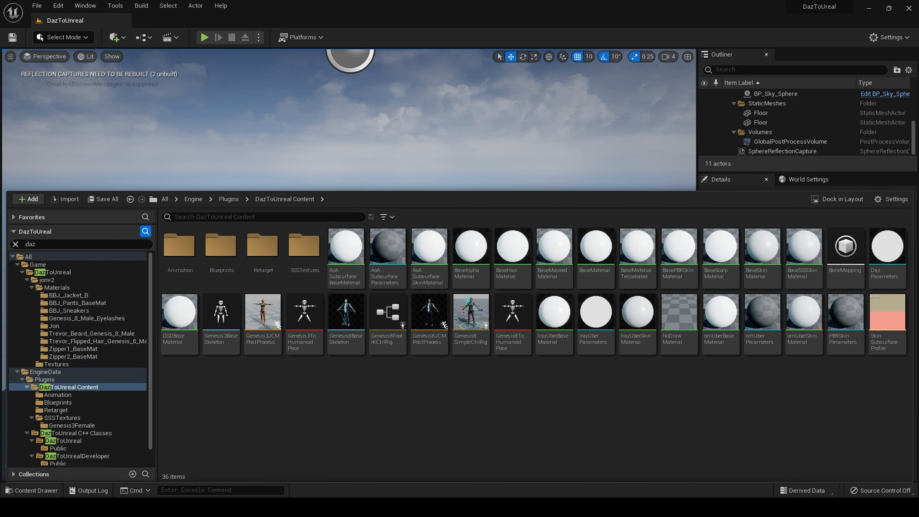
Copy the Genesis8SimpleCtrlRig and Genesis8FootIKCtrlRig control rigs into the jonv2 folder
{"action": "left_click", "coordinate": [469, 324]}
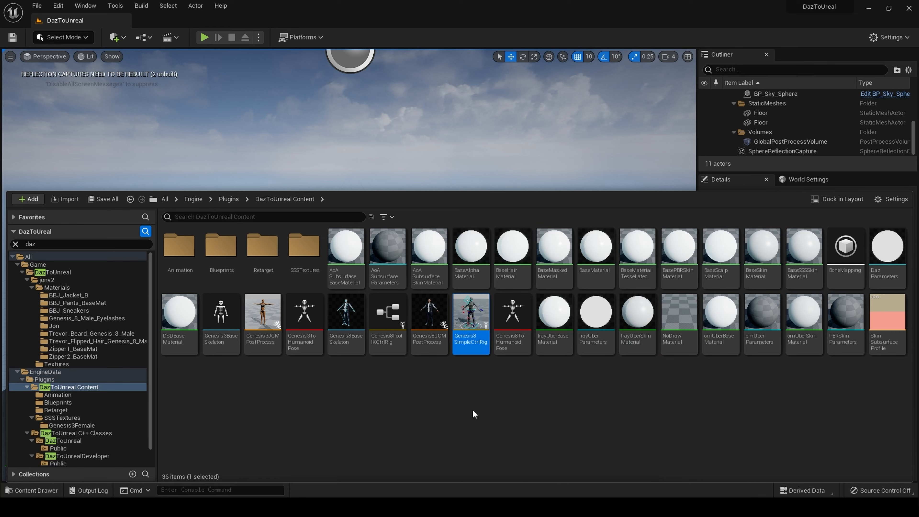
{"action": "mouse_move", "coordinate": [477, 347]}
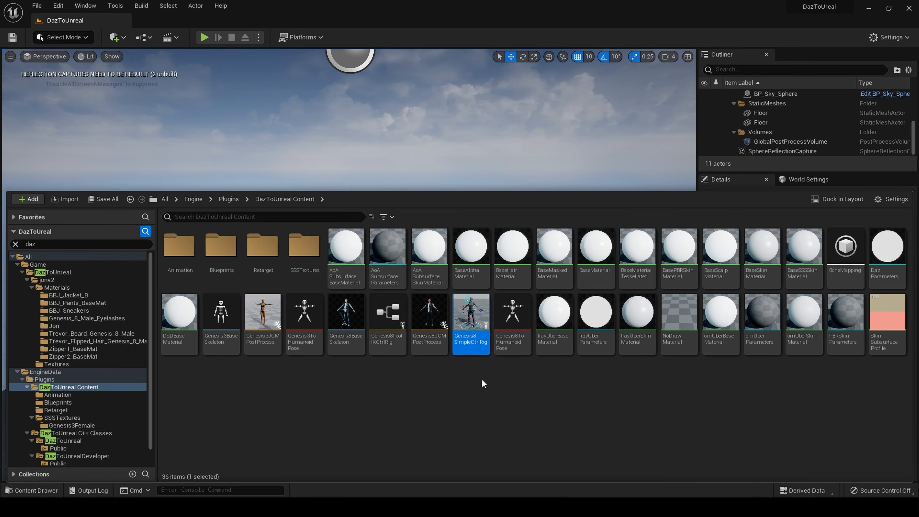
{"action": "left_click", "coordinate": [388, 322], "text": "ctrl"}
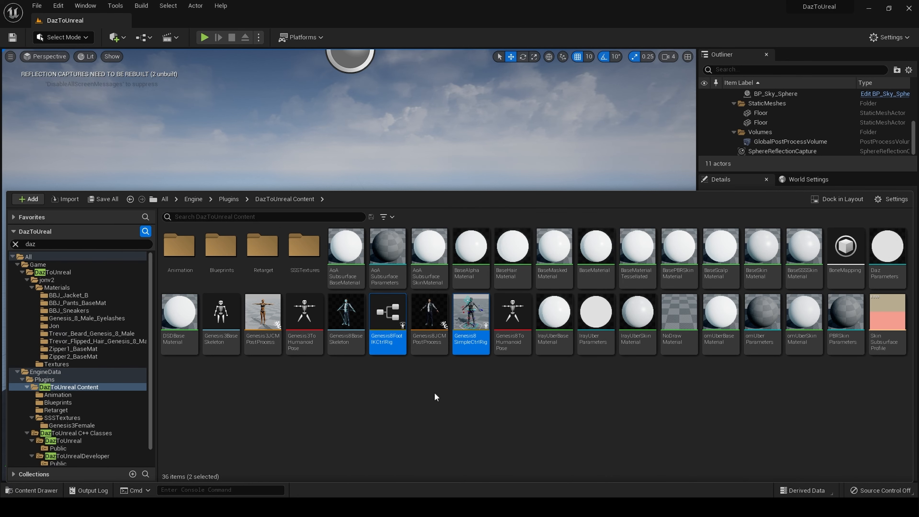
{"action": "mouse_move", "coordinate": [389, 328]}
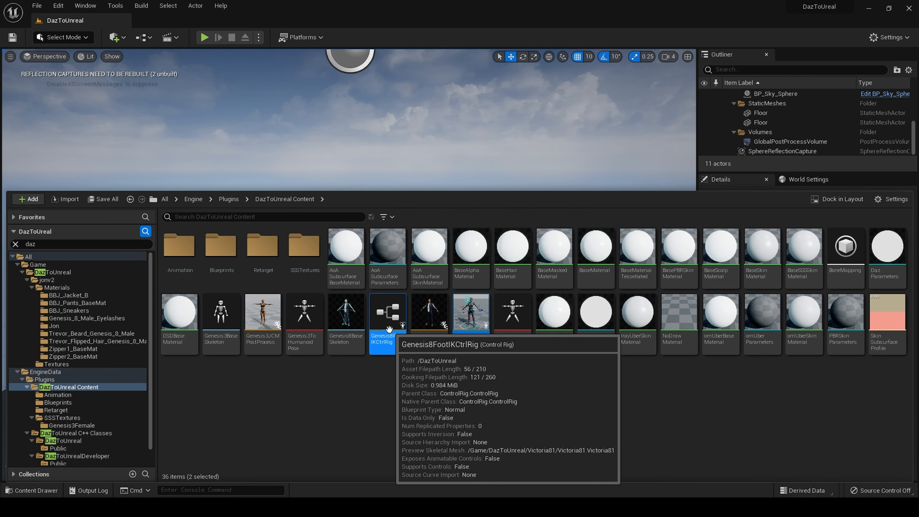
{"action": "left_click_drag", "start_coordinate": [389, 328], "coordinate": [52, 280]}
{"action": "left_click", "coordinate": [72, 310]}
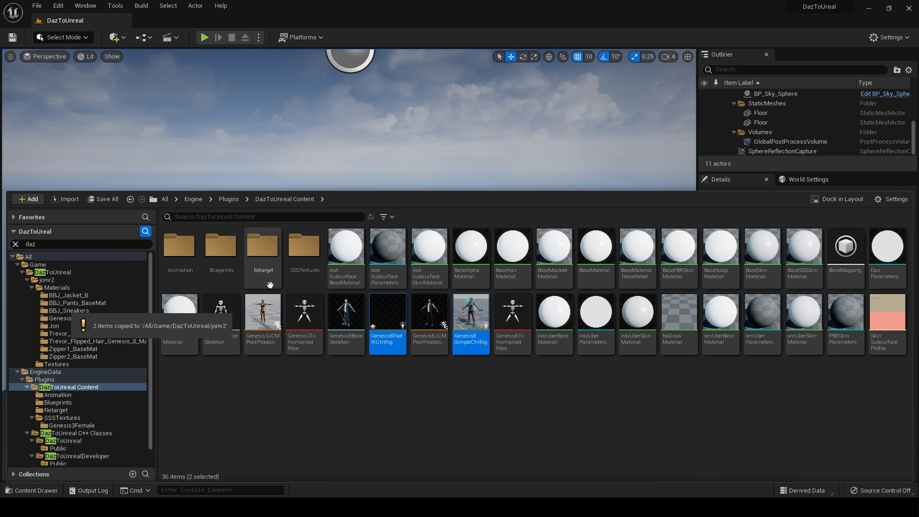
Open G8IKRig from the plugin's Retarget folder and set its preview mesh to jonv2
{"action": "left_click", "coordinate": [287, 428]}
{"action": "double_click", "coordinate": [269, 268]}
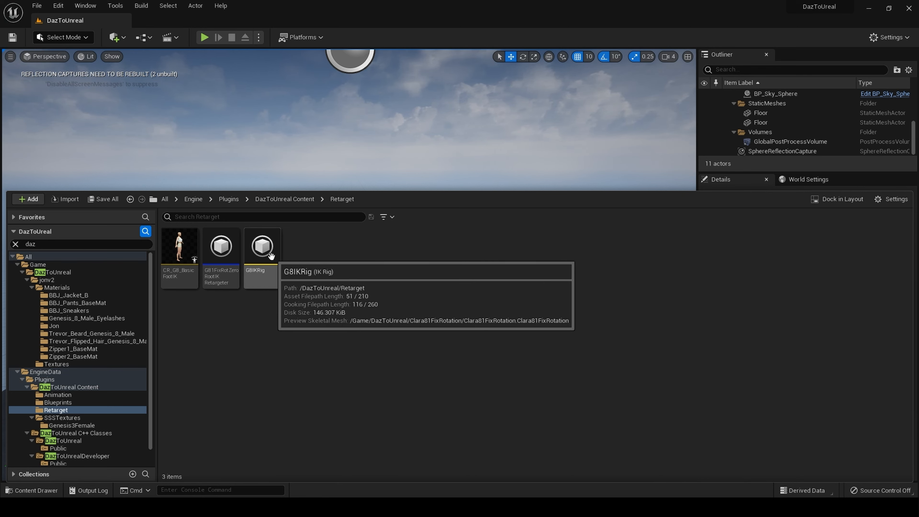
{"action": "double_click", "coordinate": [262, 250]}
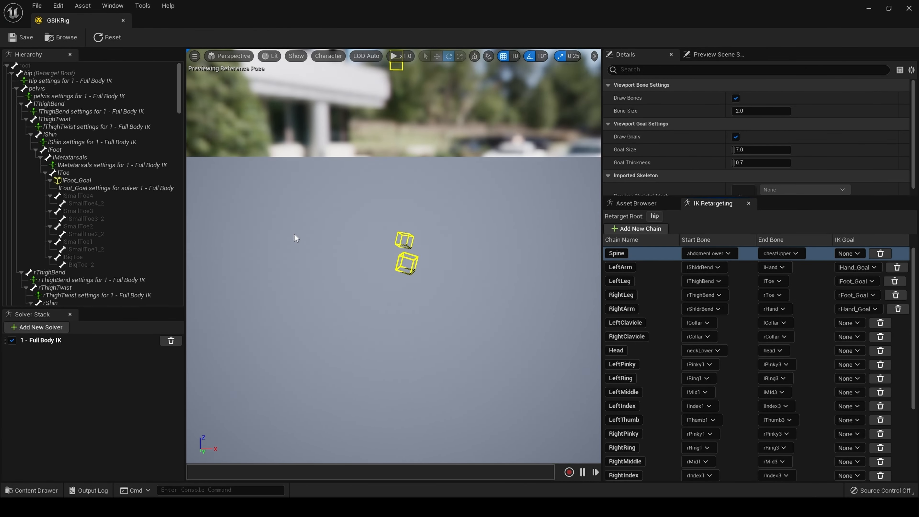
{"action": "left_click", "coordinate": [636, 203]}
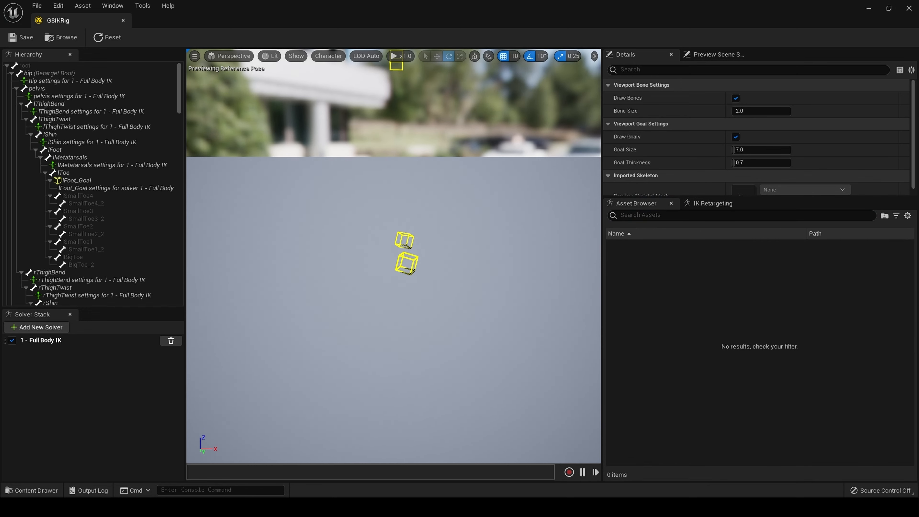
{"action": "left_click", "coordinate": [713, 55]}
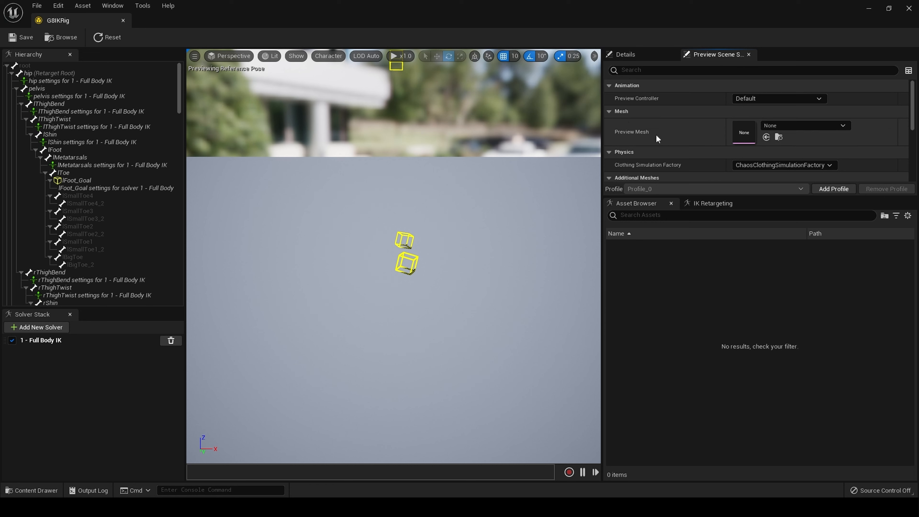
{"action": "left_click", "coordinate": [792, 126]}
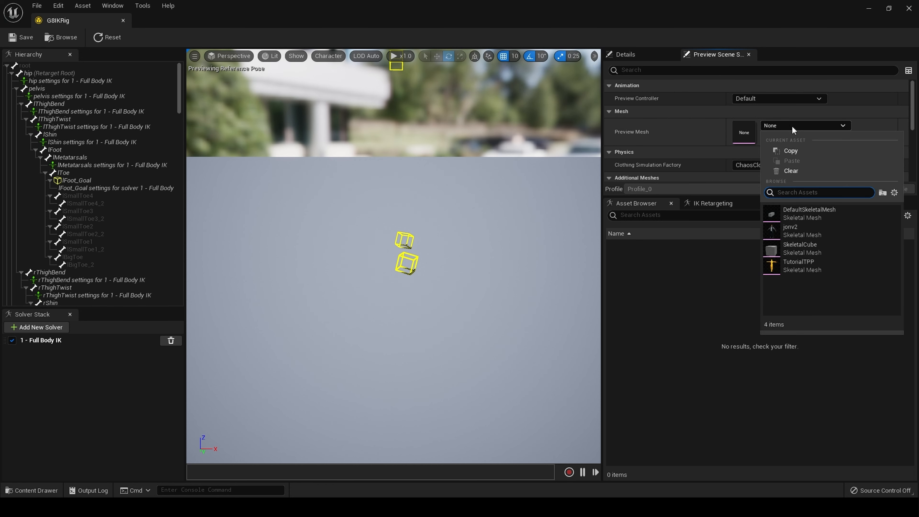
{"action": "left_click", "coordinate": [804, 233]}
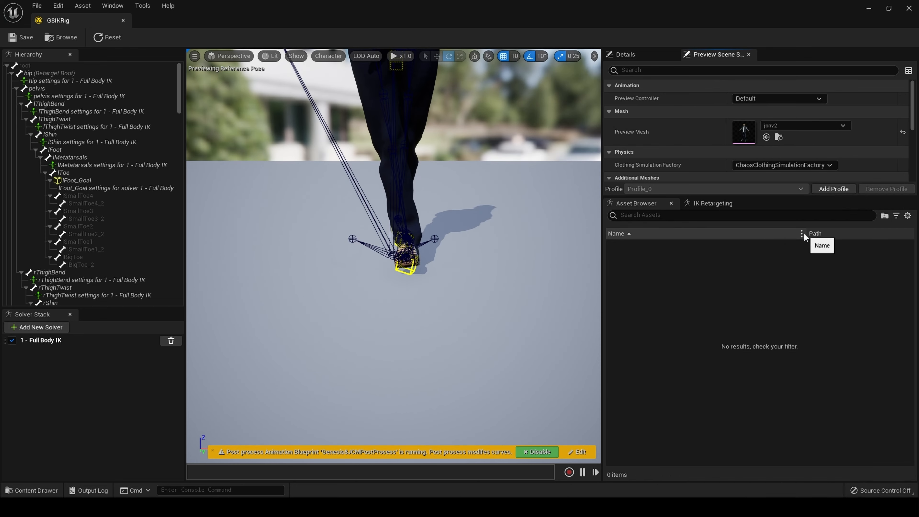
Frame the previewed character's upper body and toggle the Full Body IK solver off and on to check the pose
{"action": "scroll", "coordinate": [490, 212], "scroll_direction": "up", "scroll_amount": 4}
{"action": "right_click_drag", "start_coordinate": [489, 213], "coordinate": [502, 211]}
{"action": "left_click_drag", "start_coordinate": [502, 210], "coordinate": [497, 178]}
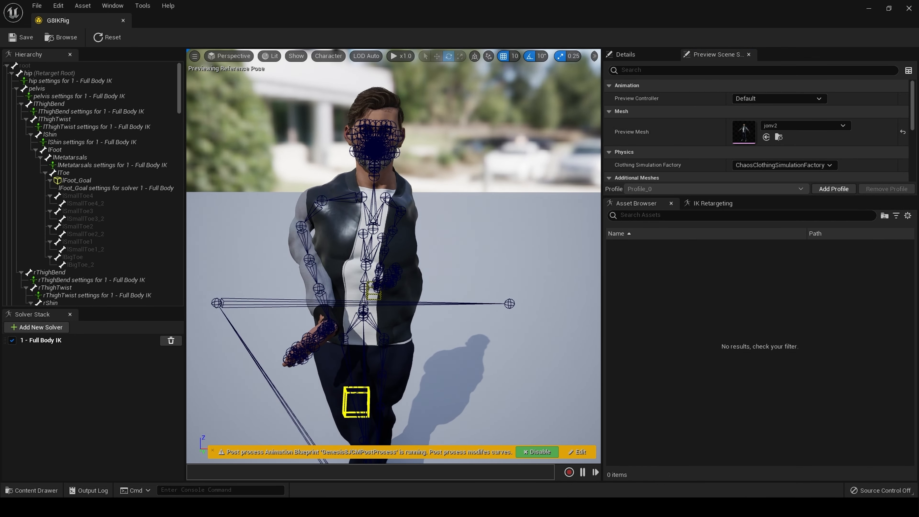
{"action": "left_click", "coordinate": [13, 340]}
{"action": "left_click", "coordinate": [13, 341]}
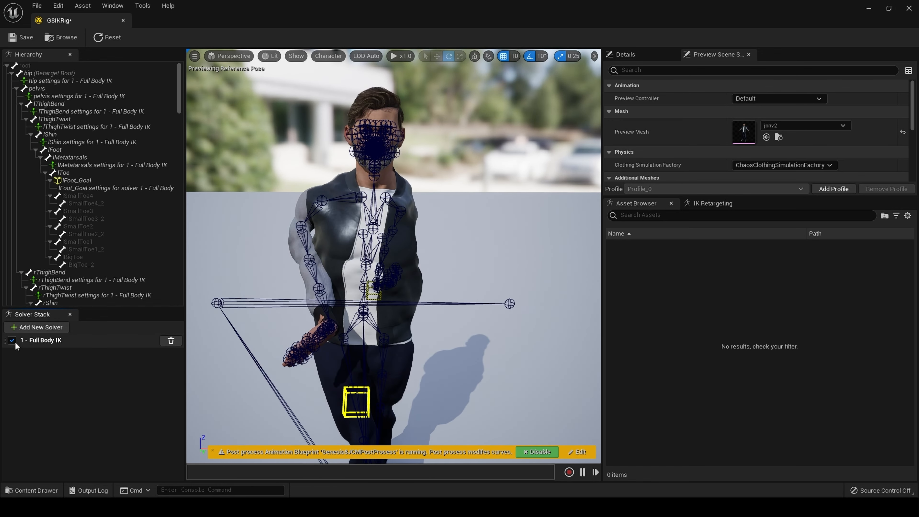
Examine the distorted pose from the side, disabling and re-enabling the post process animation blueprint to compare
{"action": "left_click_drag", "start_coordinate": [470, 330], "coordinate": [441, 288]}
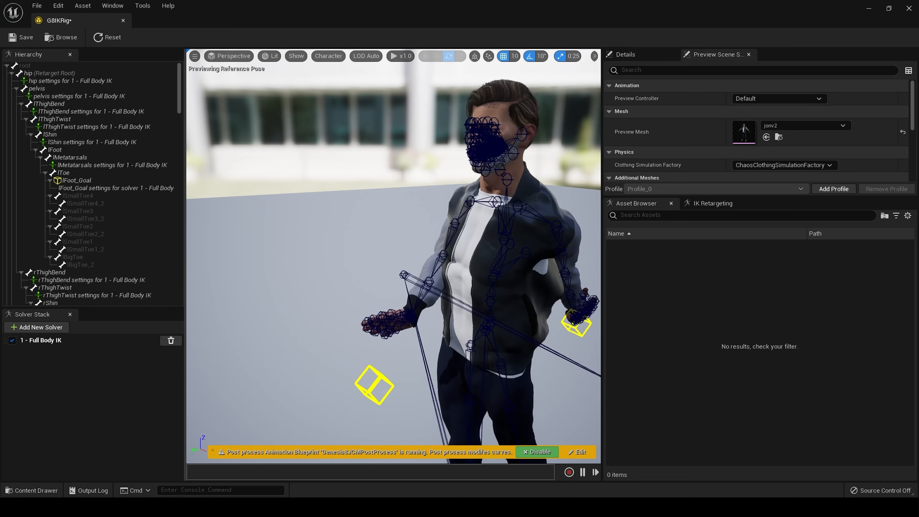
{"action": "right_click_drag", "start_coordinate": [441, 288], "coordinate": [471, 289]}
{"action": "key", "text": "d"}
{"action": "key", "text": "s"}
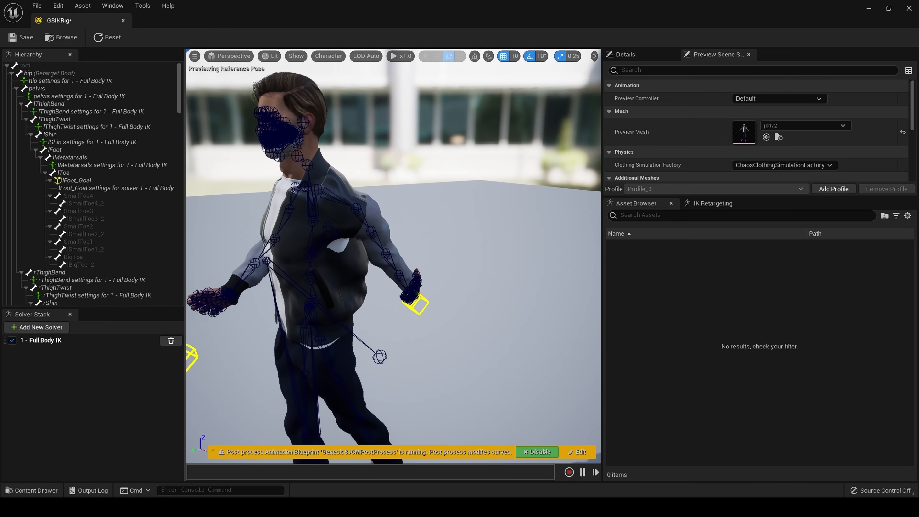
{"action": "left_click", "coordinate": [545, 452]}
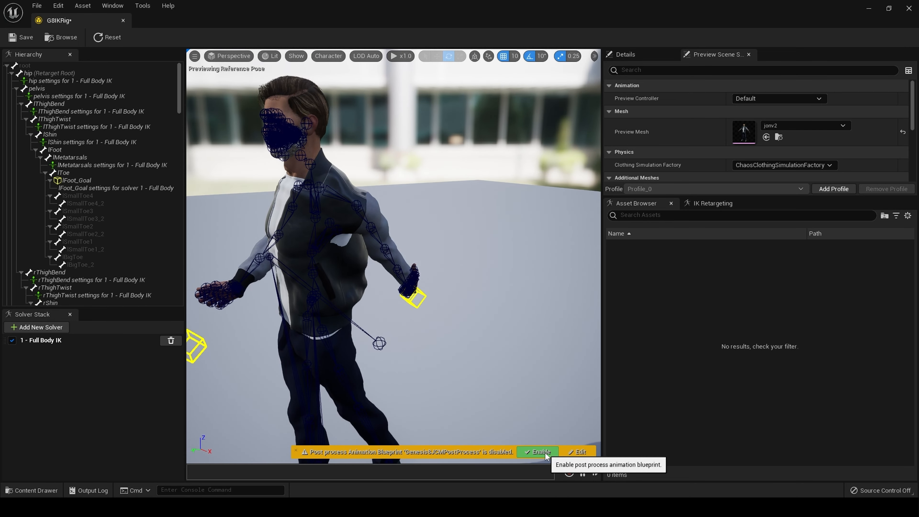
{"action": "left_click", "coordinate": [541, 452]}
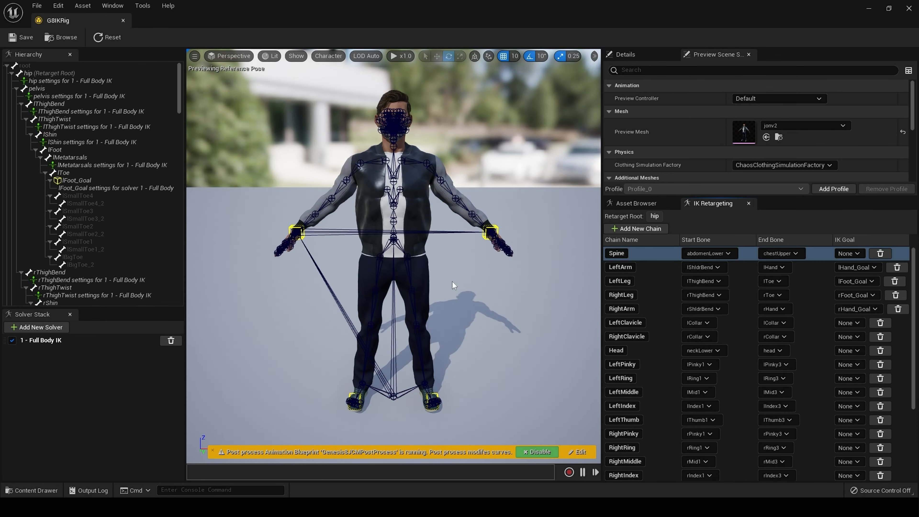
Review the IK rig's full list of retargeting chains with their start and end bones, and close the rig
{"action": "scroll", "coordinate": [455, 286], "scroll_direction": "up", "scroll_amount": 3}
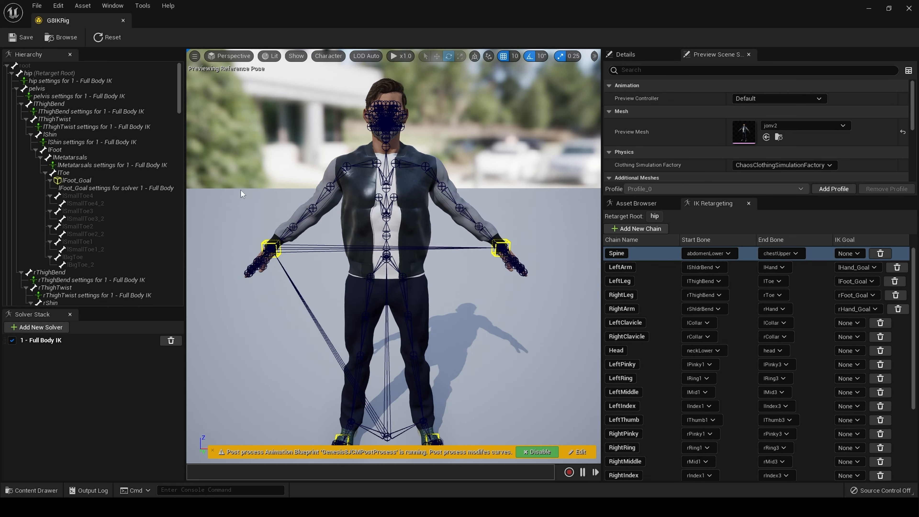
{"action": "scroll", "coordinate": [118, 217], "scroll_direction": "down", "scroll_amount": 5}
{"action": "scroll", "coordinate": [119, 217], "scroll_direction": "up", "scroll_amount": 5}
{"action": "scroll", "coordinate": [738, 416], "scroll_direction": "down", "scroll_amount": 4}
{"action": "scroll", "coordinate": [738, 416], "scroll_direction": "down", "scroll_amount": 2}
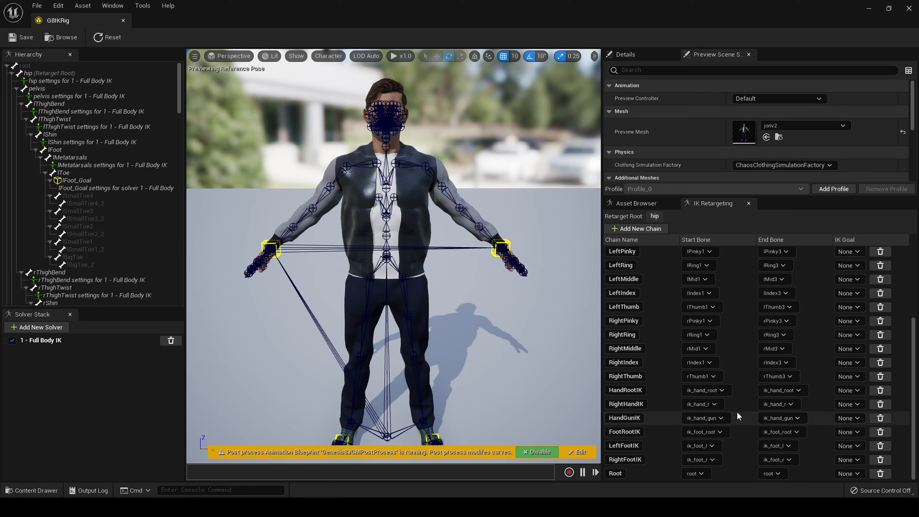
{"action": "scroll", "coordinate": [738, 416], "scroll_direction": "up", "scroll_amount": 5}
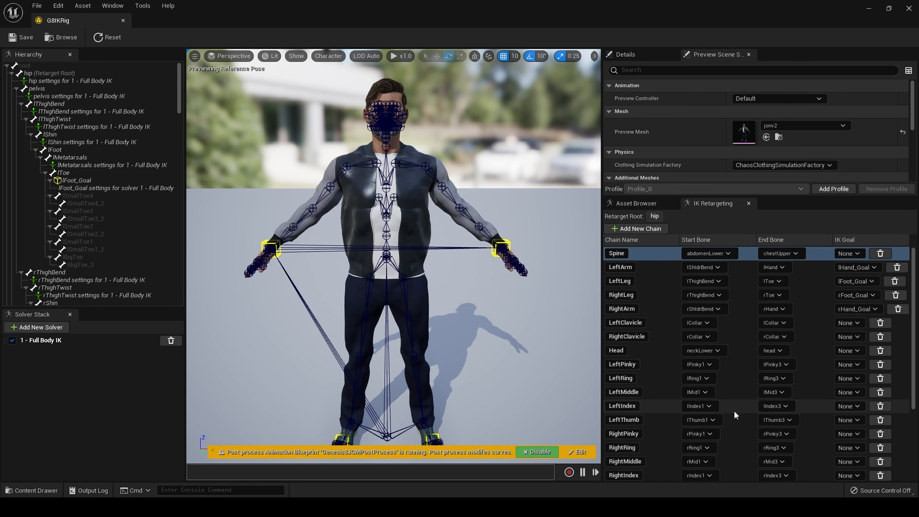
{"action": "left_click", "coordinate": [910, 11]}
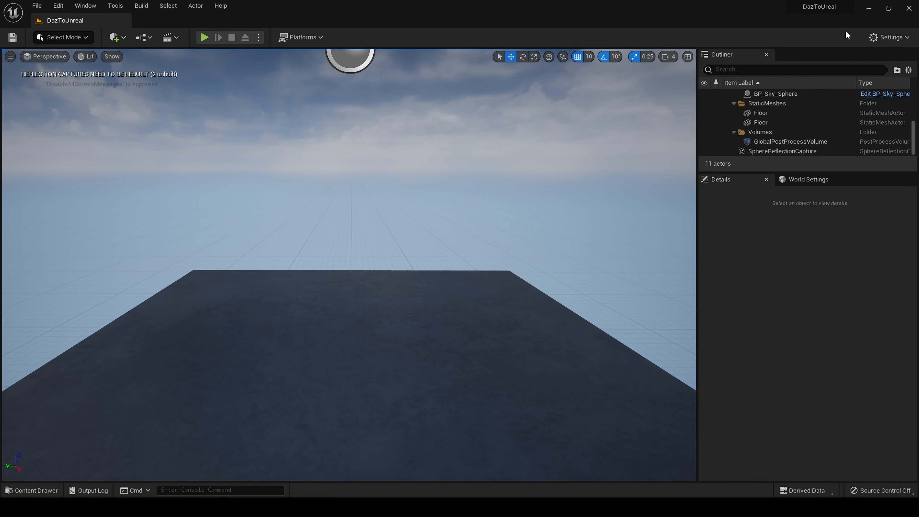
Copy the CR_G8_BasicFootIK control rig from the Retarget folder into the jonv2 folder
{"action": "left_click", "coordinate": [44, 494]}
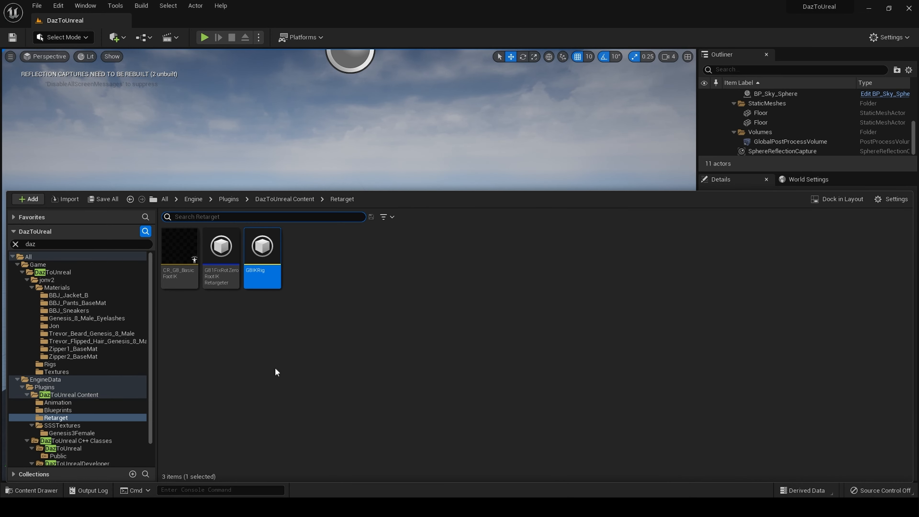
{"action": "mouse_move", "coordinate": [272, 277]}
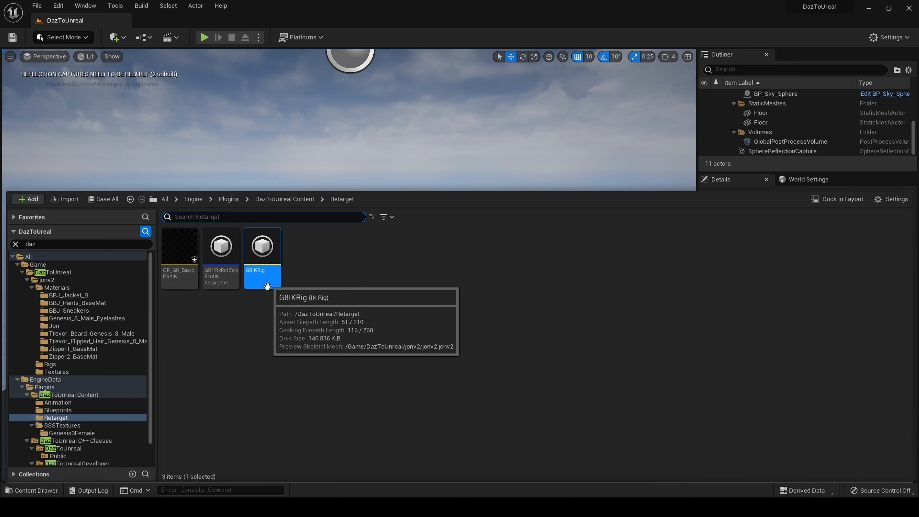
{"action": "left_click", "coordinate": [261, 336]}
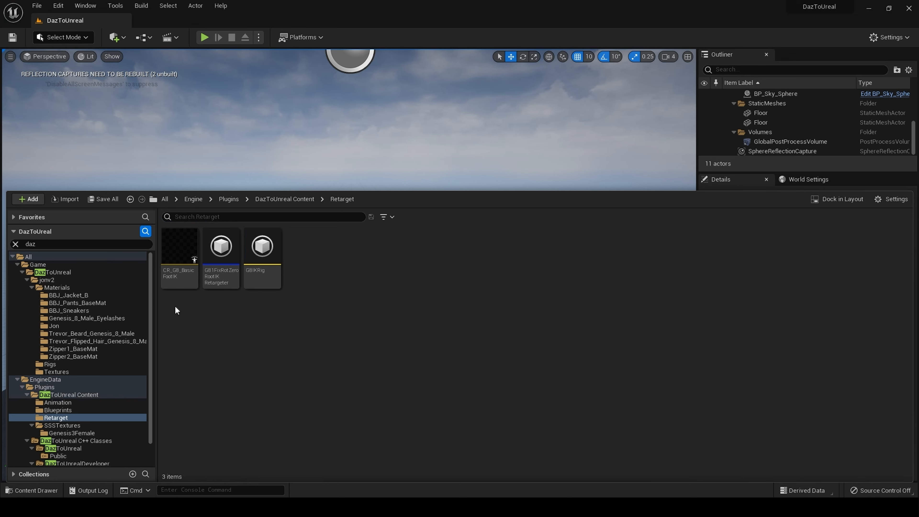
{"action": "left_click", "coordinate": [177, 285]}
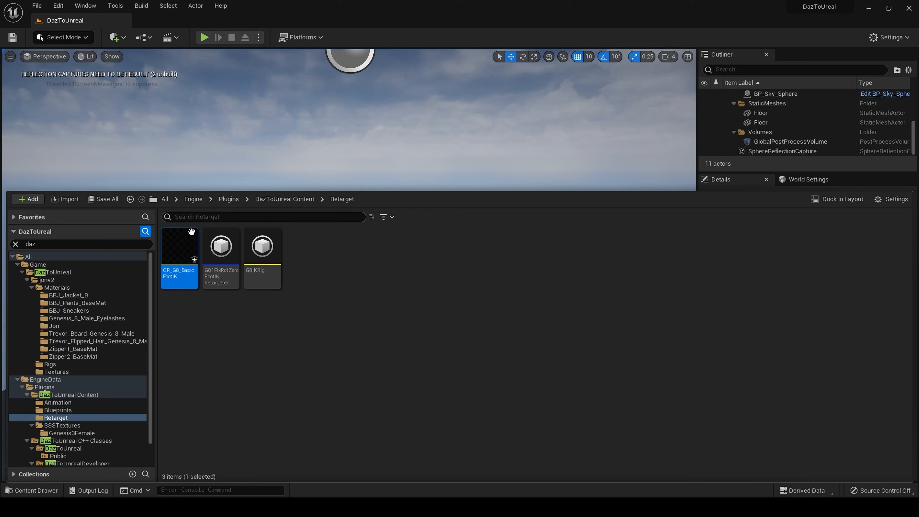
{"action": "mouse_move", "coordinate": [171, 252]}
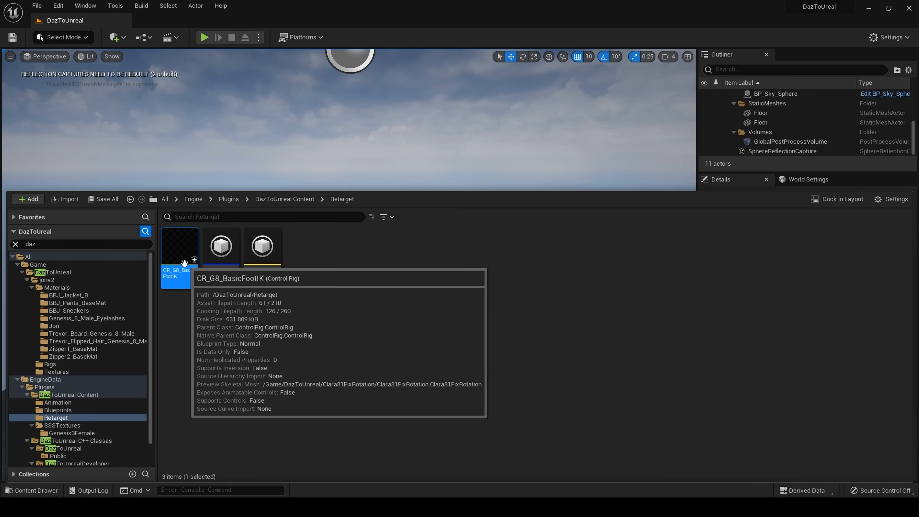
{"action": "left_click_drag", "start_coordinate": [181, 260], "coordinate": [51, 280]}
{"action": "left_click", "coordinate": [69, 309]}
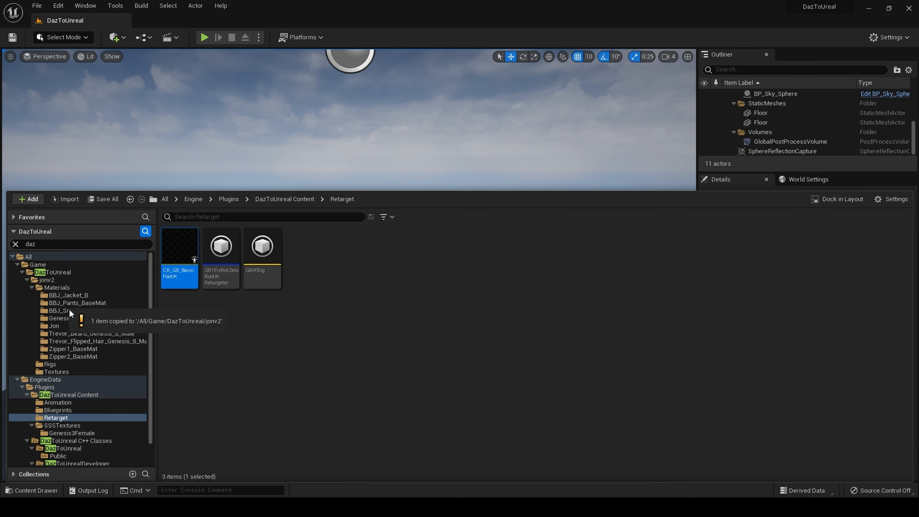
Copy the CR_G8_BasicFootIK control rig from the jonv2 folder into its Rigs subfolder and open that subfolder
{"action": "left_click", "coordinate": [46, 280]}
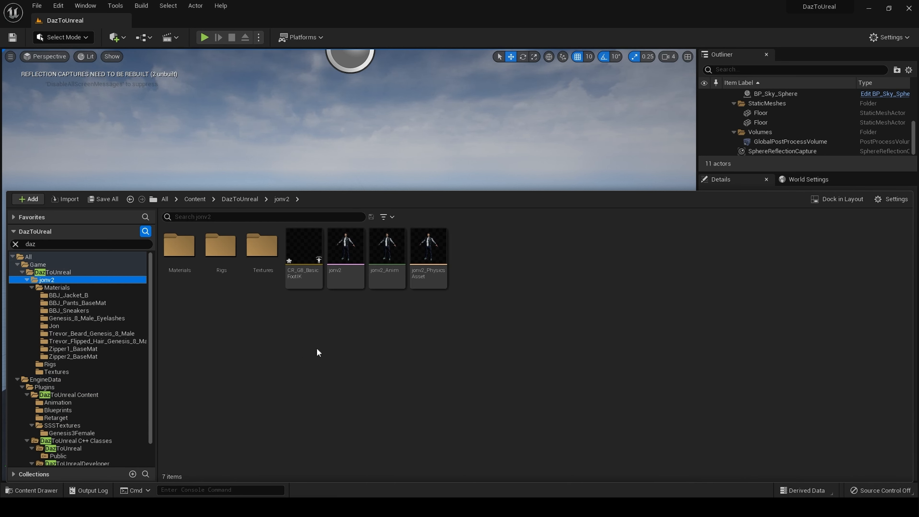
{"action": "left_click_drag", "start_coordinate": [302, 270], "coordinate": [221, 272]}
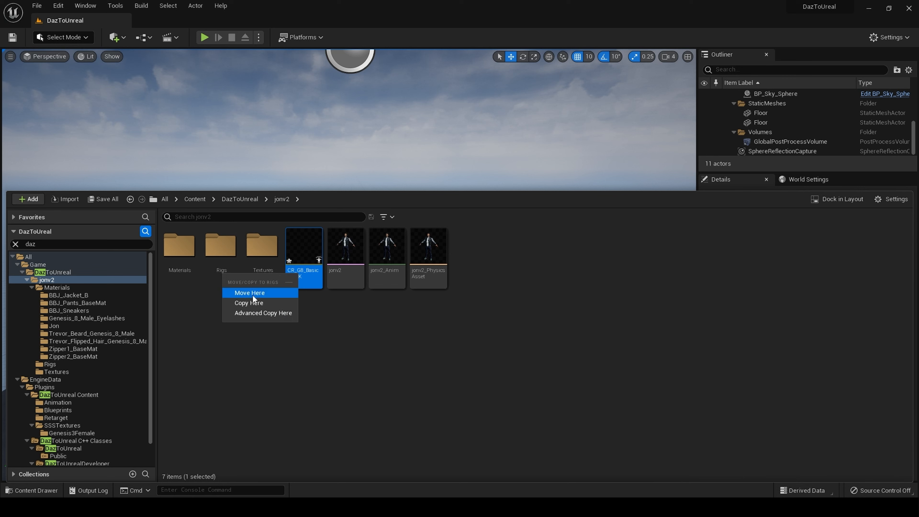
{"action": "left_click", "coordinate": [252, 302]}
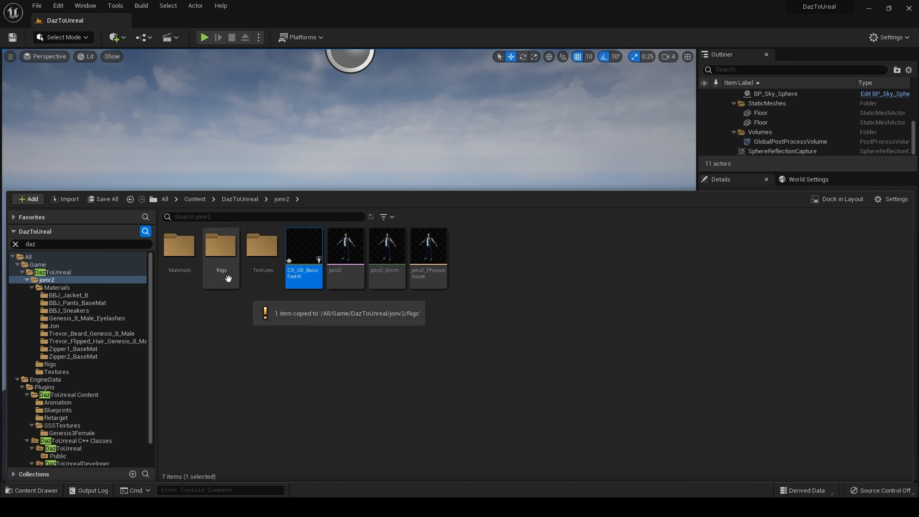
{"action": "left_click", "coordinate": [218, 280]}
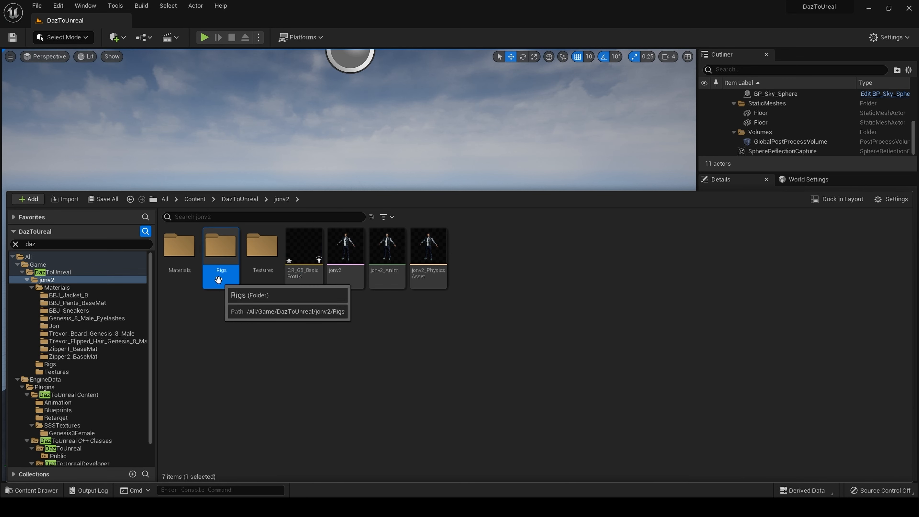
{"action": "double_click", "coordinate": [221, 258]}
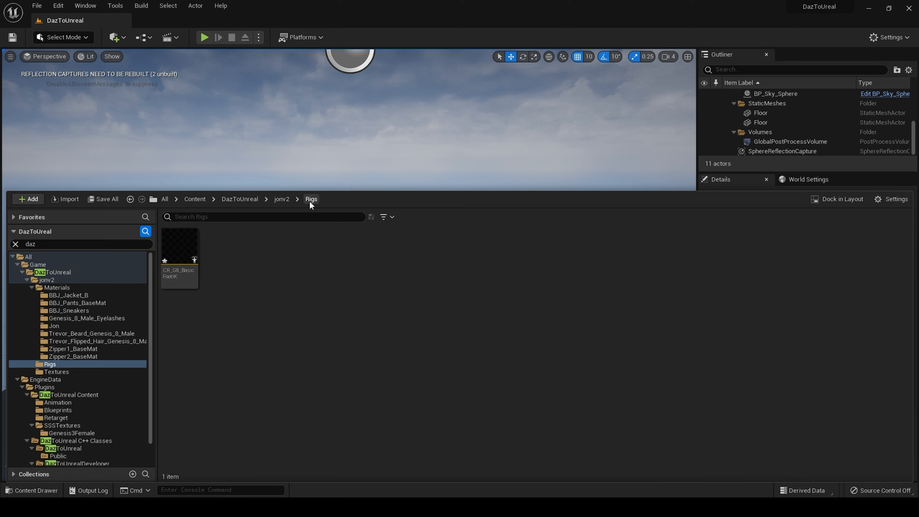
Open the copied CR_G8_BasicFootIK control rig and examine its graph, including the Get Transform bone names in Step 5
{"action": "left_click", "coordinate": [181, 279]}
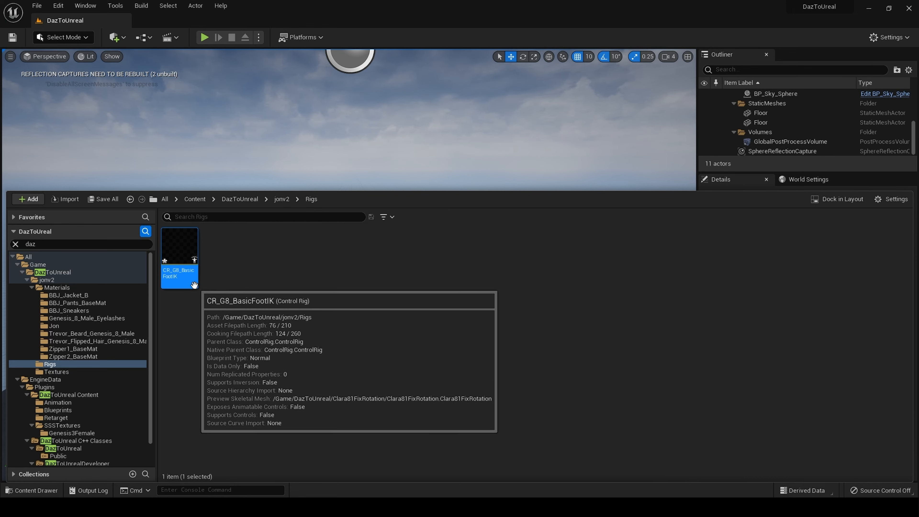
{"action": "double_click", "coordinate": [181, 279]}
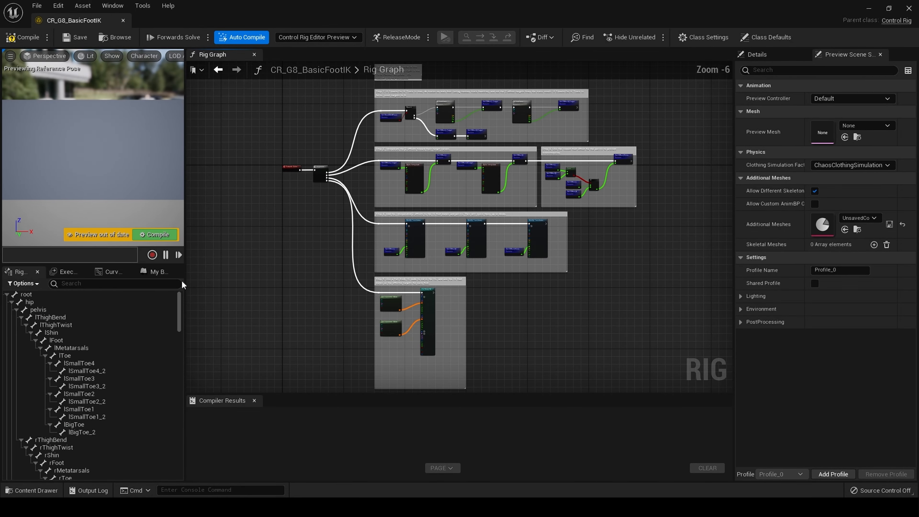
{"action": "scroll", "coordinate": [297, 303], "scroll_direction": "up", "scroll_amount": 2}
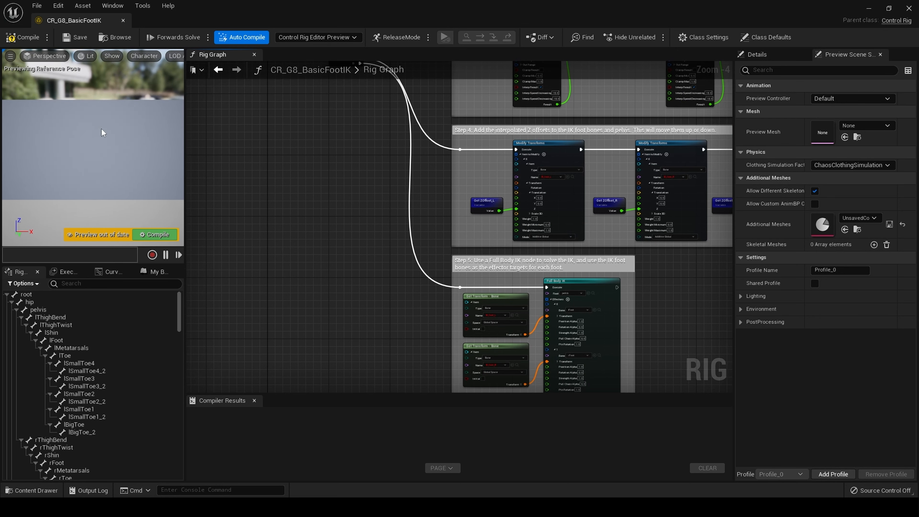
{"action": "right_click_drag", "start_coordinate": [336, 319], "coordinate": [262, 204]}
{"action": "scroll", "coordinate": [270, 222], "scroll_direction": "up", "scroll_amount": 4}
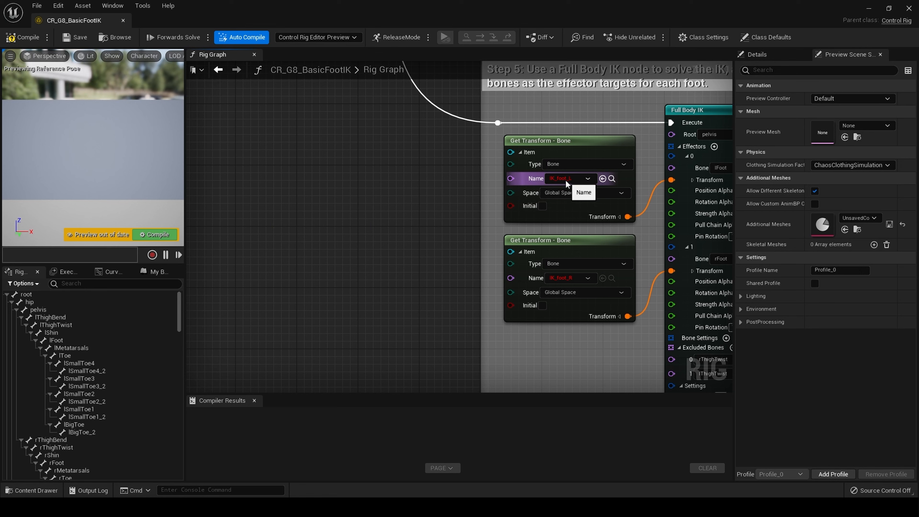
{"action": "scroll", "coordinate": [448, 248], "scroll_direction": "down", "scroll_amount": 8}
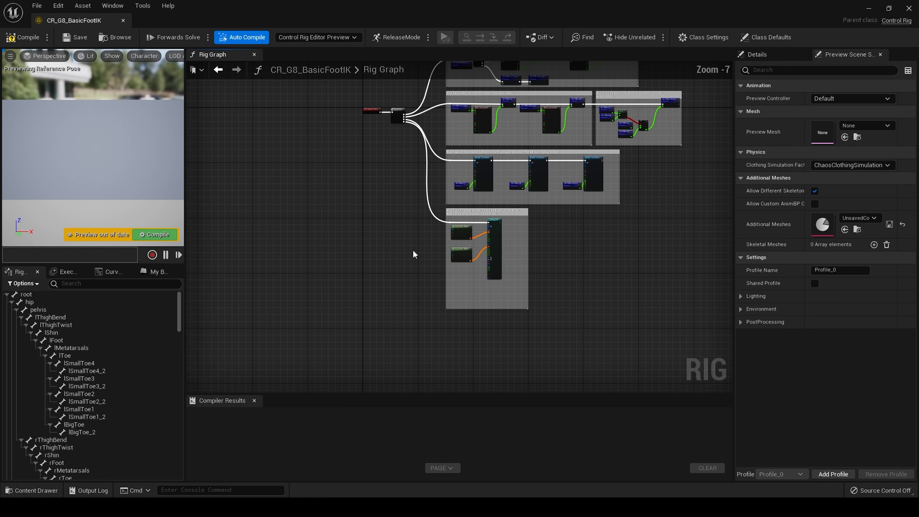
{"action": "right_click_drag", "start_coordinate": [335, 297], "coordinate": [325, 318]}
{"action": "scroll", "coordinate": [334, 325], "scroll_direction": "up", "scroll_amount": 1}
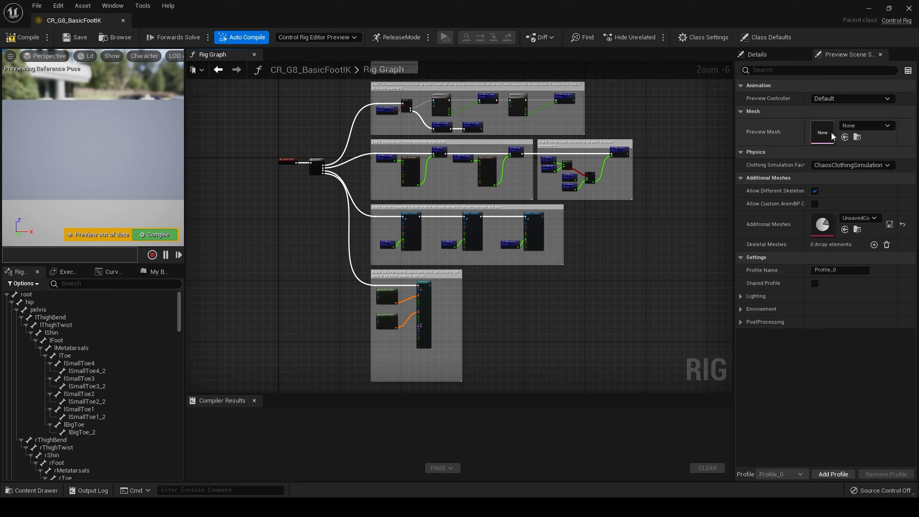
Set the control rig's preview mesh to jonv2 and save the asset
{"action": "left_click", "coordinate": [848, 126]}
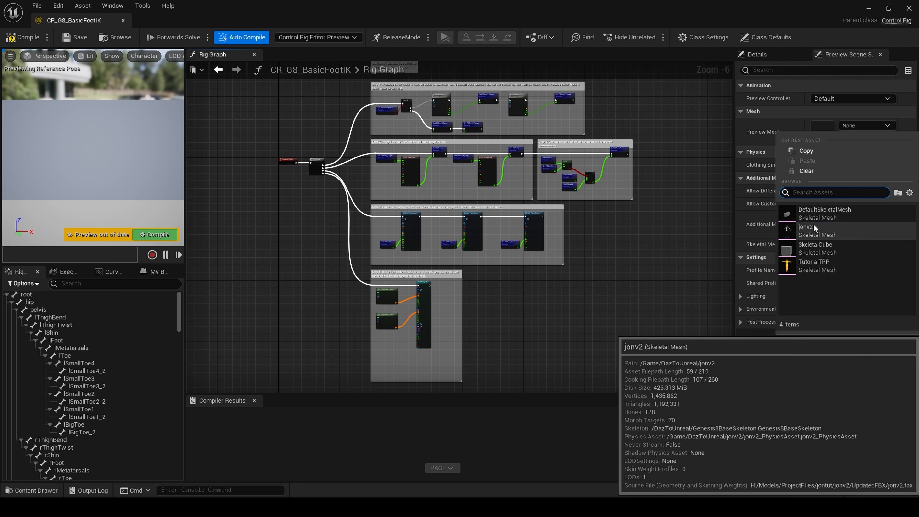
{"action": "left_click", "coordinate": [814, 225]}
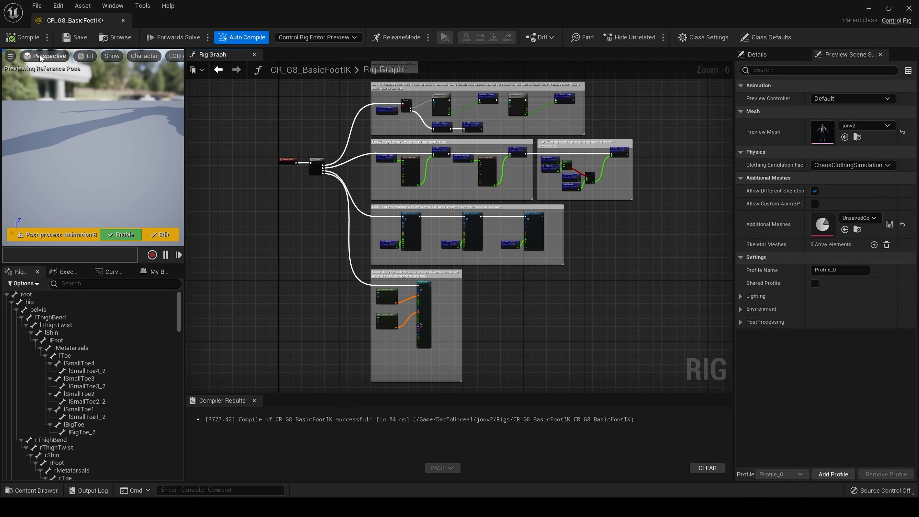
{"action": "left_click", "coordinate": [89, 41]}
Refresh the rig hierarchy from the jonv2 skeletal mesh, and compile and save the control rig
{"action": "scroll", "coordinate": [309, 330], "scroll_direction": "up", "scroll_amount": 4}
{"action": "scroll", "coordinate": [309, 330], "scroll_direction": "up", "scroll_amount": 2}
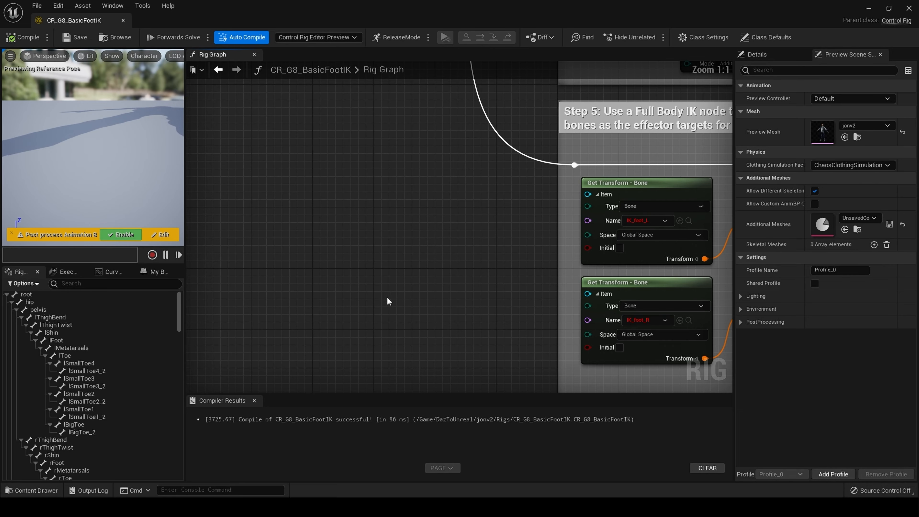
{"action": "right_click_drag", "start_coordinate": [394, 290], "coordinate": [138, 293]}
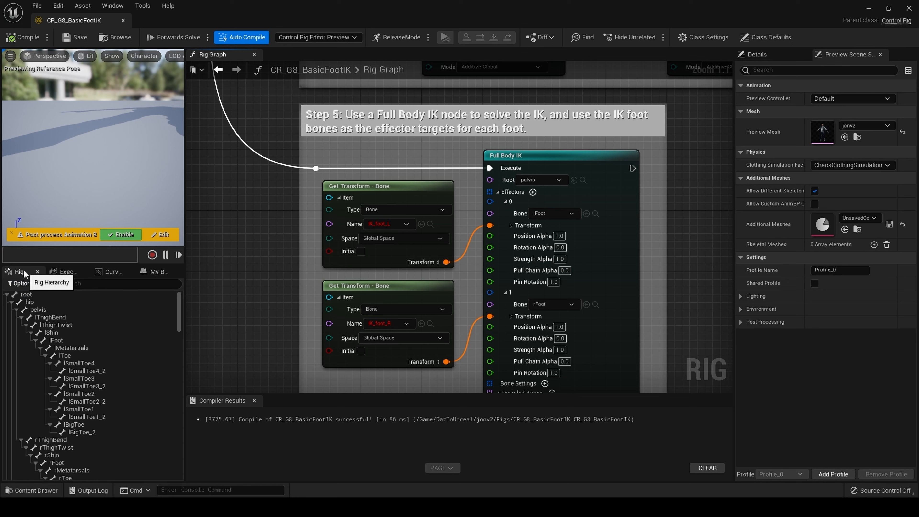
{"action": "left_click", "coordinate": [26, 295]}
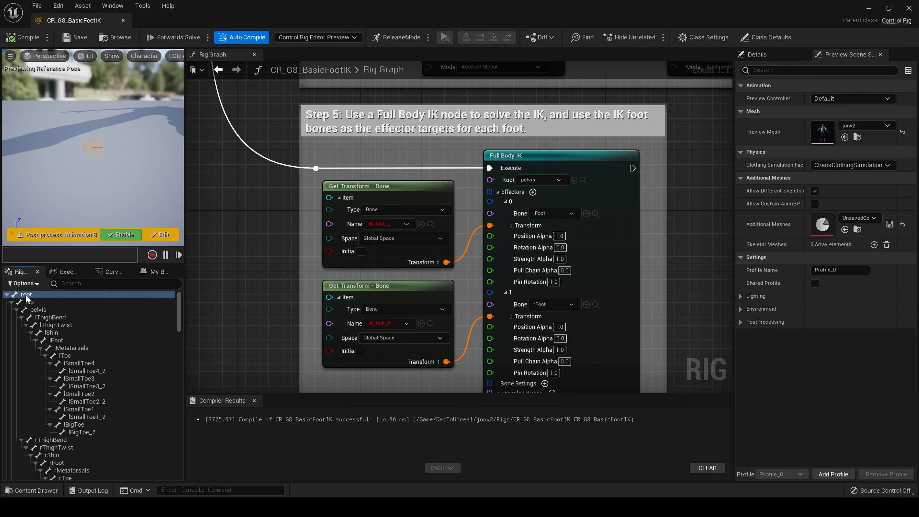
{"action": "right_click", "coordinate": [26, 297]}
{"action": "mouse_move", "coordinate": [70, 286]}
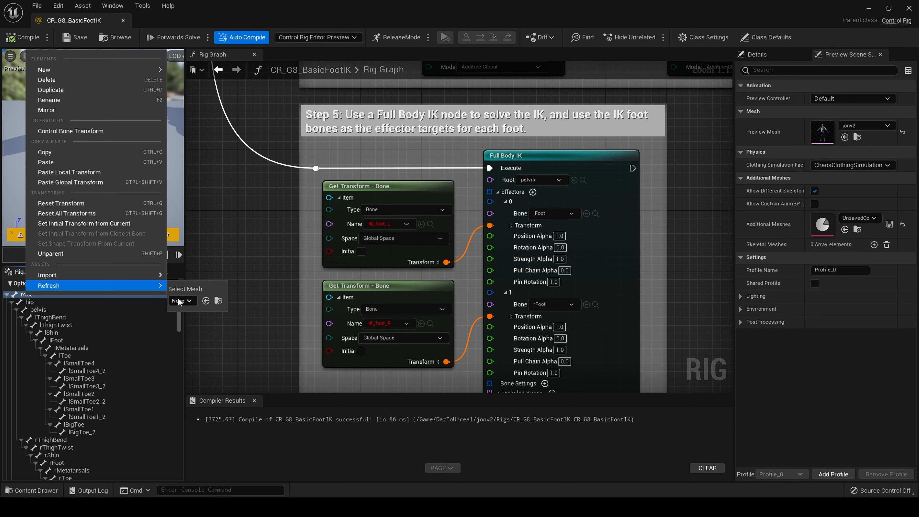
{"action": "left_click", "coordinate": [189, 303]}
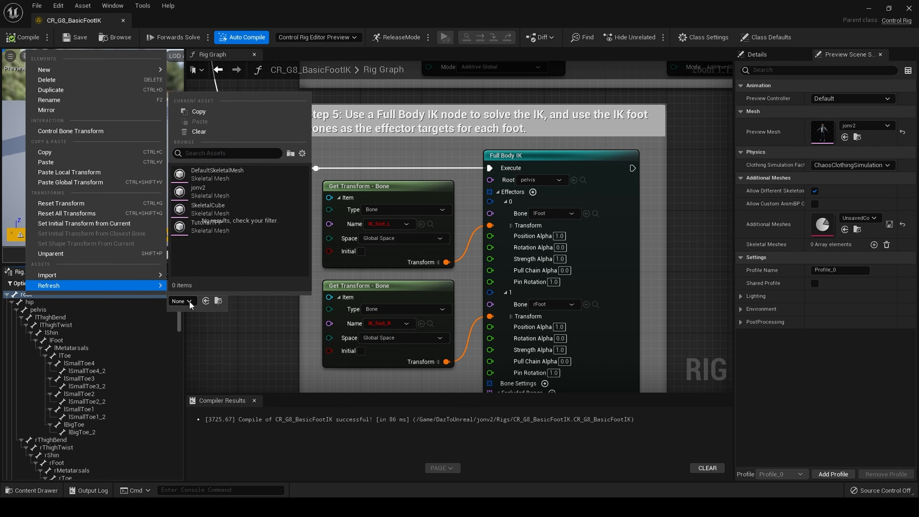
{"action": "left_click", "coordinate": [210, 196]}
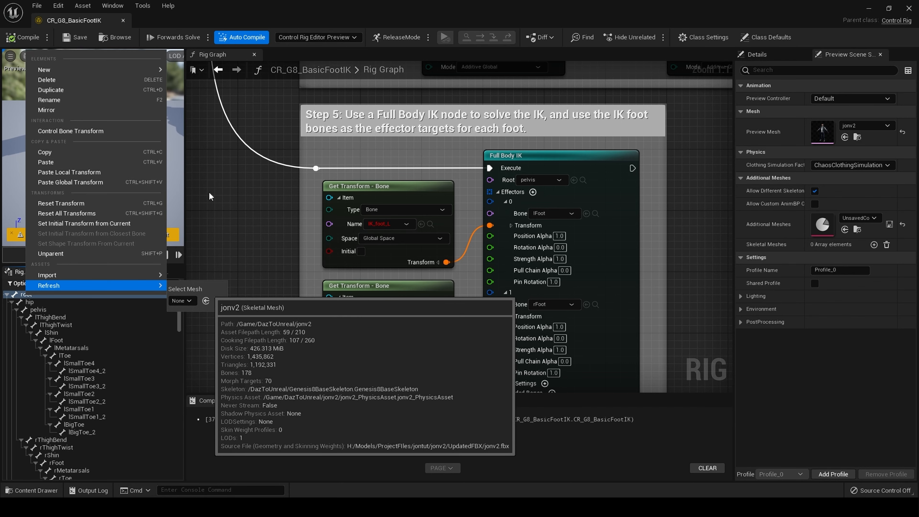
{"action": "right_click", "coordinate": [401, 230]}
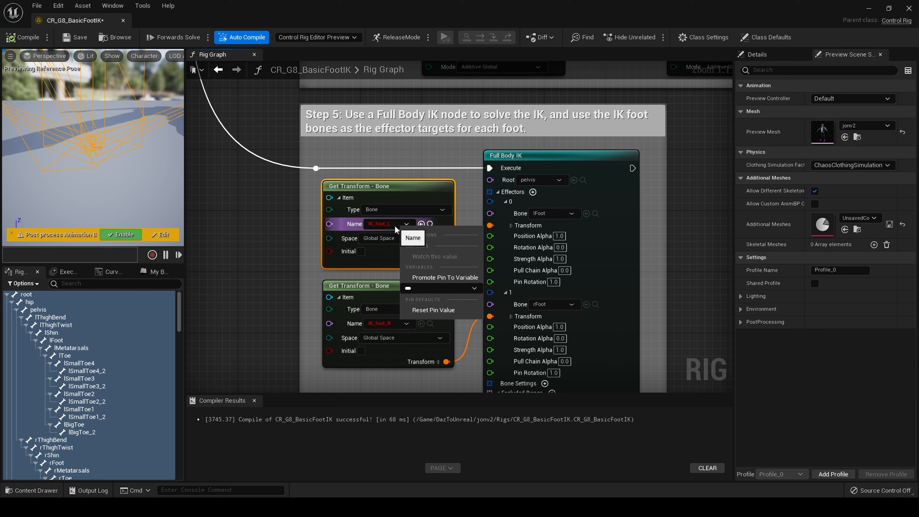
{"action": "left_click", "coordinate": [23, 37]}
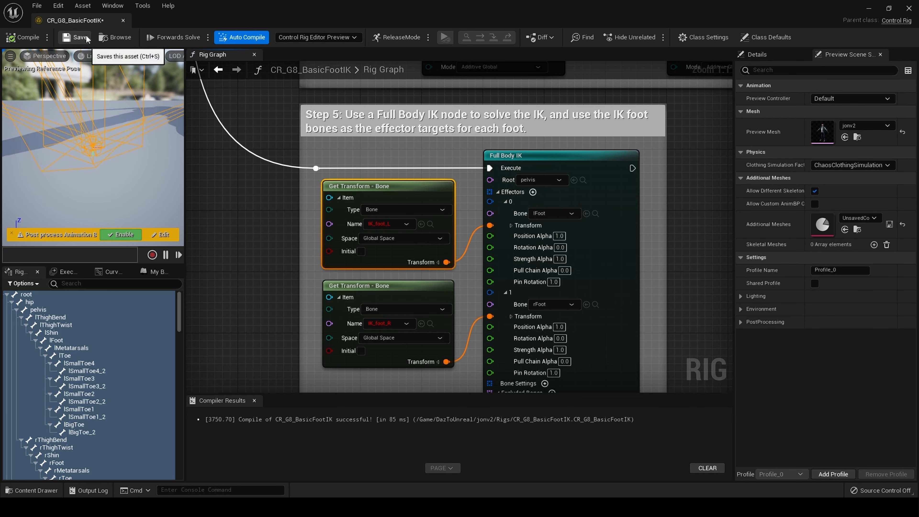
{"action": "left_click", "coordinate": [78, 38]}
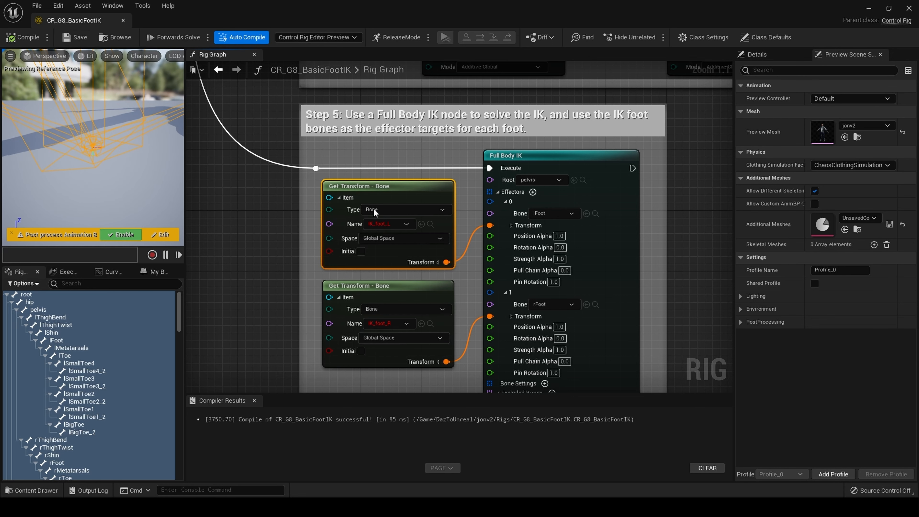
Set the bones of the two Get Transform nodes in Step 5 to ik_foot_l and ik_foot_r
{"action": "left_click", "coordinate": [394, 225]}
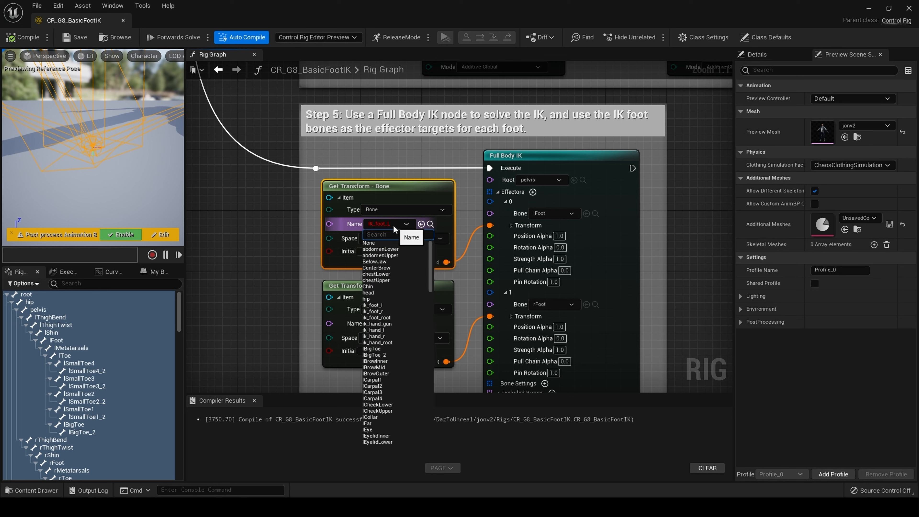
{"action": "type", "text": "ik"}
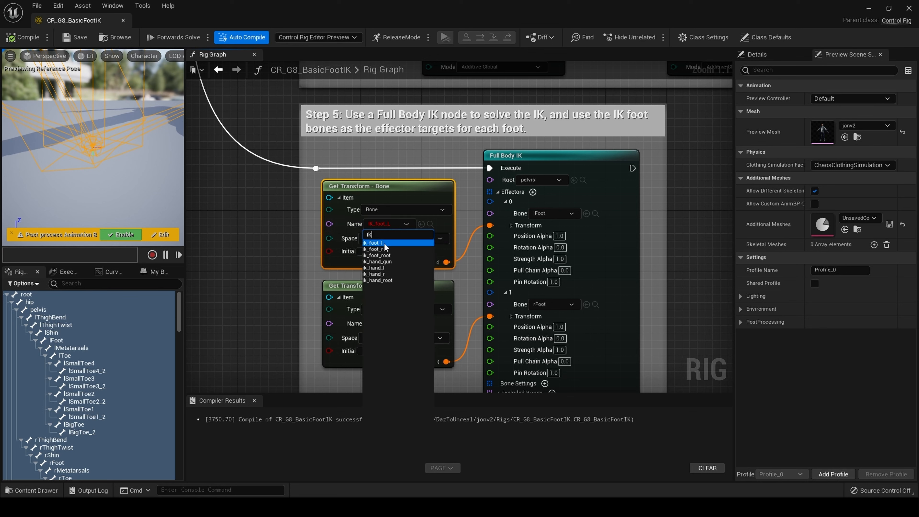
{"action": "left_click", "coordinate": [385, 245]}
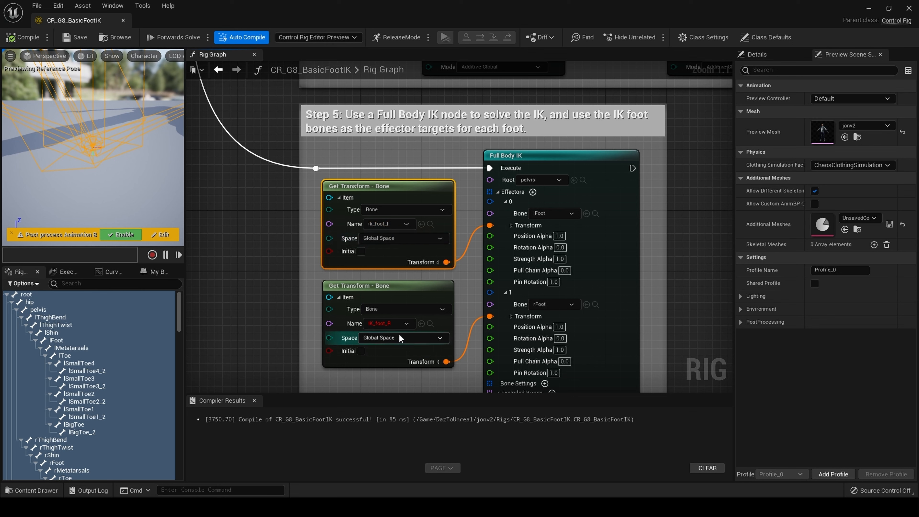
{"action": "left_click", "coordinate": [403, 323]}
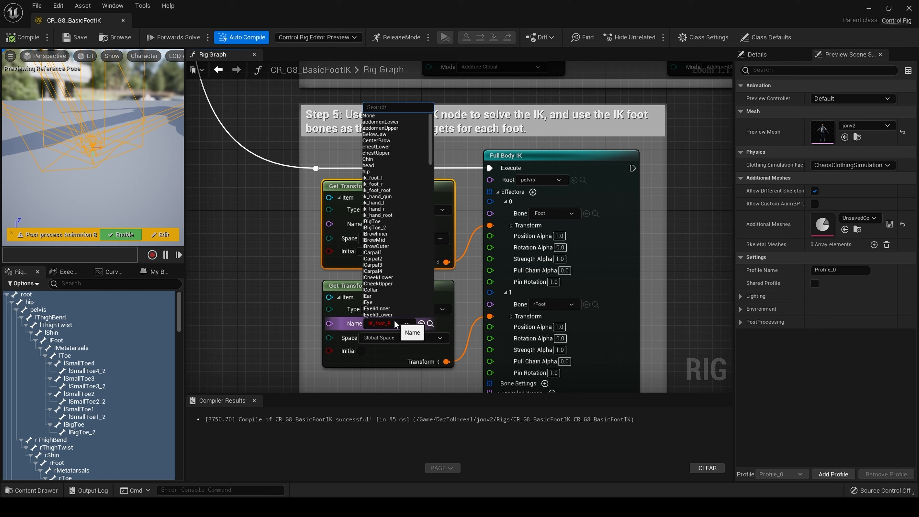
{"action": "type", "text": "ik"}
{"action": "left_click", "coordinate": [374, 122]}
Assign ik_foot_l and ik_foot_r as the foot bones of the Modify Transforms nodes in Step 4
{"action": "scroll", "coordinate": [471, 232], "scroll_direction": "down", "scroll_amount": 1}
{"action": "right_click_drag", "start_coordinate": [470, 232], "coordinate": [306, 380]}
{"action": "left_click", "coordinate": [547, 131]}
{"action": "type", "text": "ik"}
{"action": "left_click", "coordinate": [539, 154]}
In Step 1, set the IK foot bone of the FootTrace node feeding ZOffset_R_Target to ik_foot_r
{"action": "scroll", "coordinate": [648, 319], "scroll_direction": "down", "scroll_amount": 2}
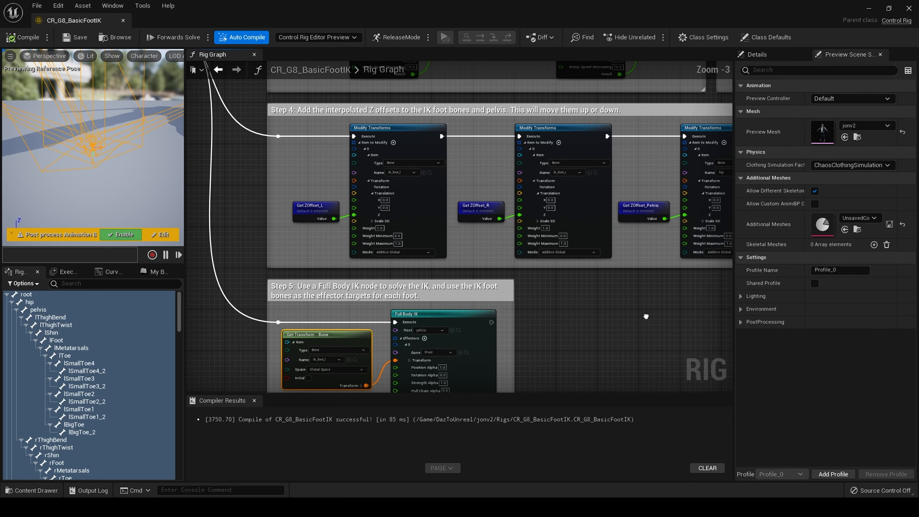
{"action": "right_click_drag", "start_coordinate": [647, 316], "coordinate": [549, 373]}
{"action": "scroll", "coordinate": [548, 373], "scroll_direction": "down", "scroll_amount": 3}
{"action": "scroll", "coordinate": [570, 362], "scroll_direction": "up", "scroll_amount": 3}
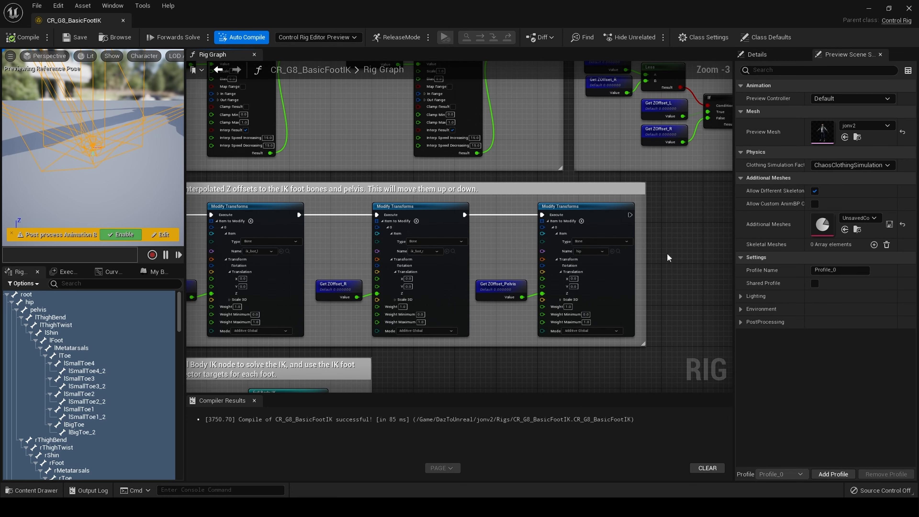
{"action": "right_click_drag", "start_coordinate": [689, 218], "coordinate": [727, 351]}
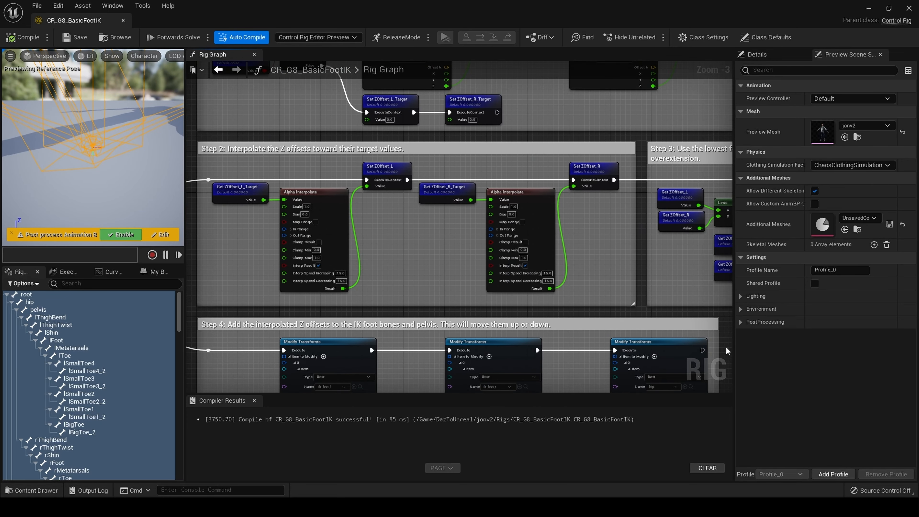
{"action": "right_click_drag", "start_coordinate": [444, 267], "coordinate": [438, 391]}
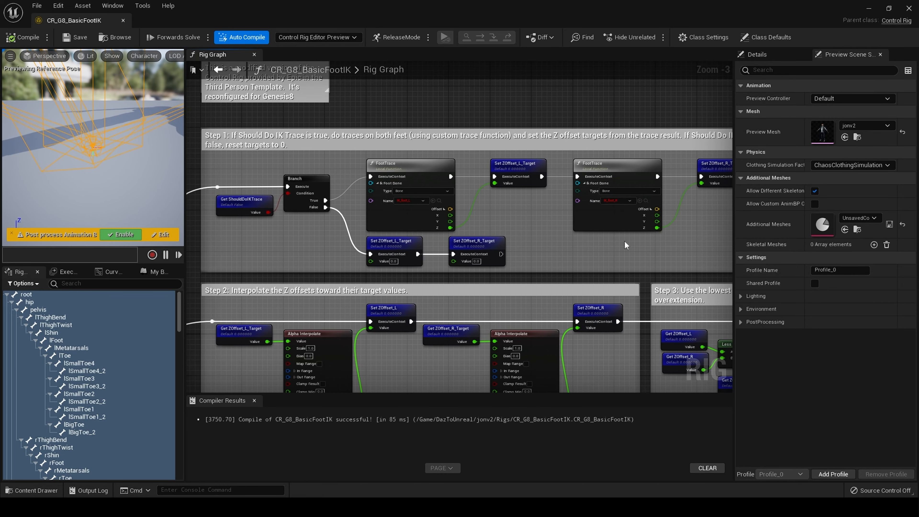
{"action": "right_click_drag", "start_coordinate": [627, 248], "coordinate": [551, 258]}
{"action": "left_click", "coordinate": [543, 217]}
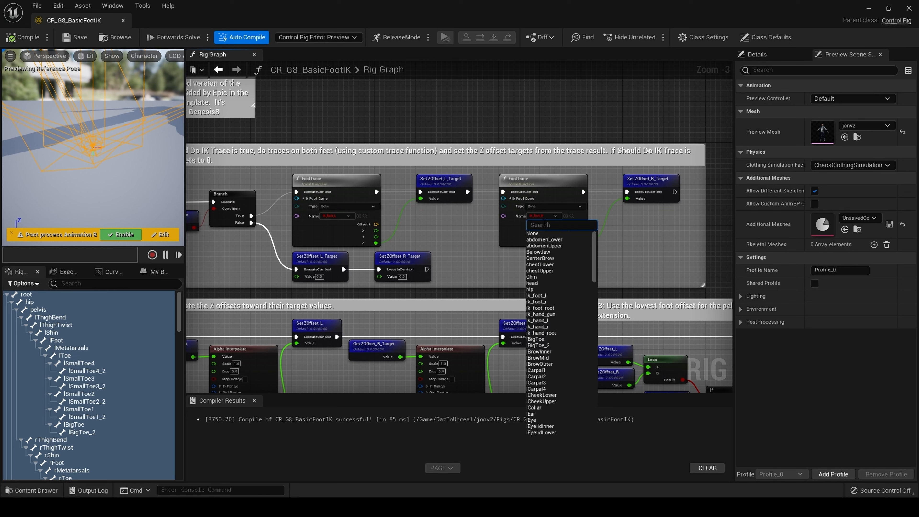
{"action": "type", "text": "ik"}
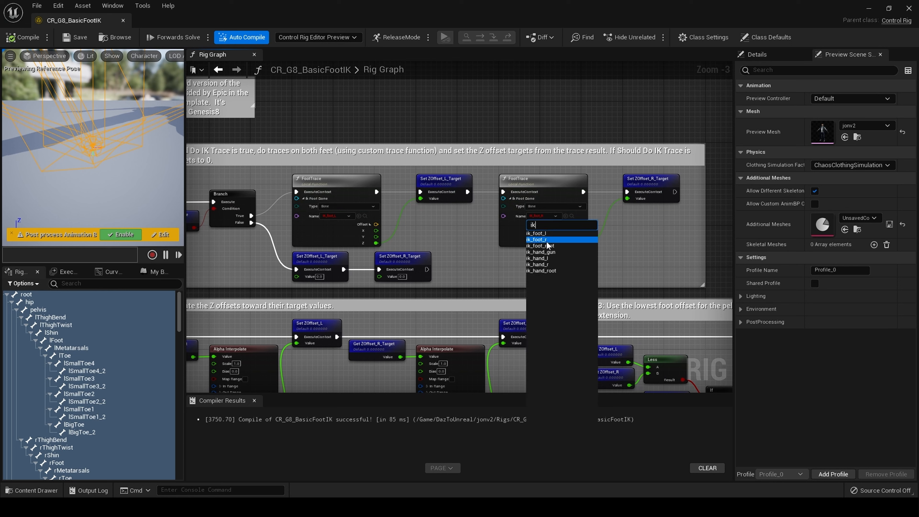
{"action": "left_click", "coordinate": [543, 240]}
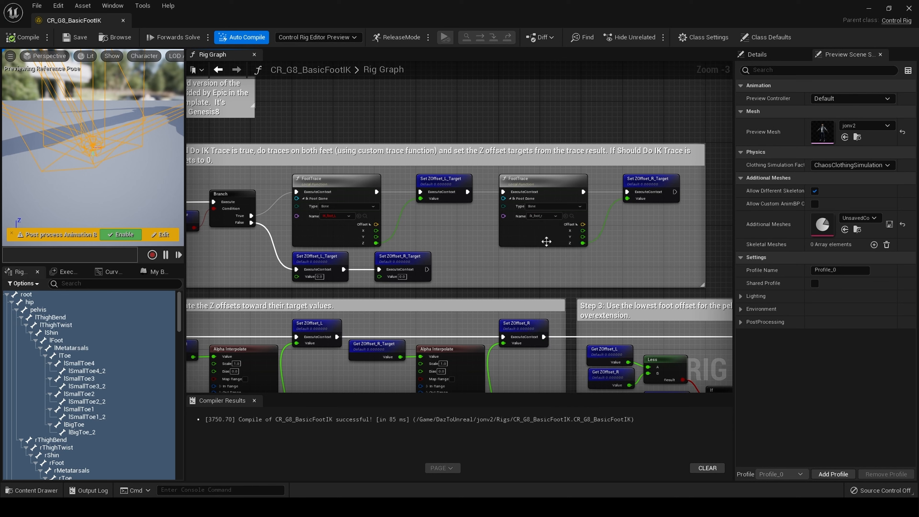
In Step 1, set the IK foot bone of the FootTrace node feeding ZOffset_L_Target to ik_foot_l
{"action": "scroll", "coordinate": [331, 223], "scroll_direction": "up", "scroll_amount": 3}
{"action": "left_click", "coordinate": [335, 214]}
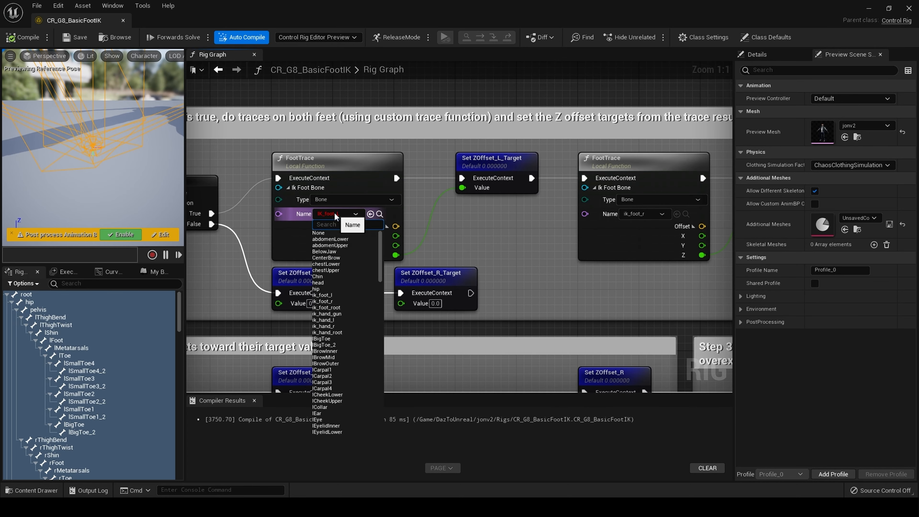
{"action": "type", "text": "ik foor"}
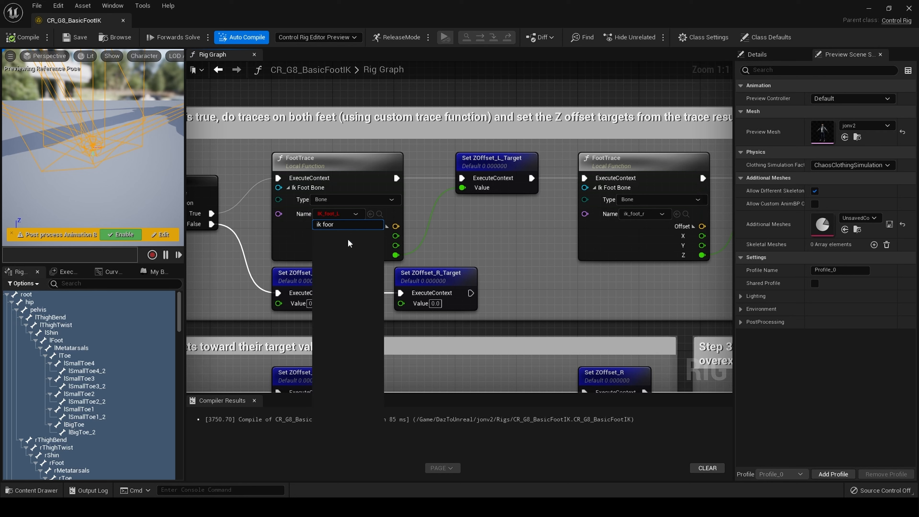
{"action": "key", "text": "BackSpace"}
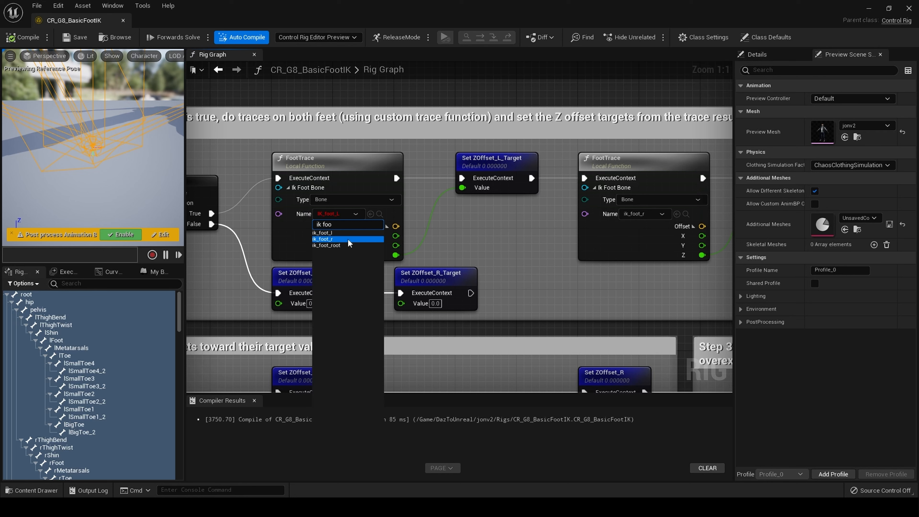
{"action": "left_click", "coordinate": [338, 232]}
{"action": "scroll", "coordinate": [467, 239], "scroll_direction": "down", "scroll_amount": 5}
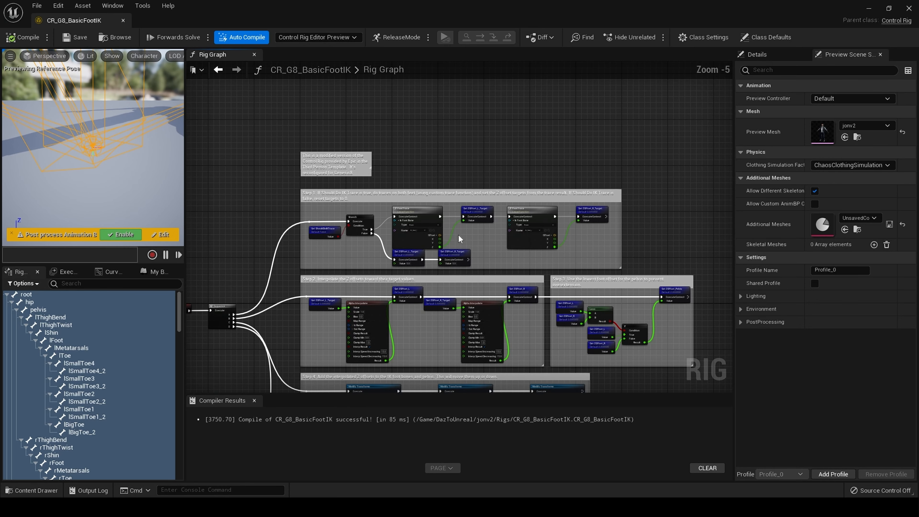
Compile the CR_G8_BasicFootIK control rig, check over its graph, and close its editor
{"action": "left_click", "coordinate": [9, 37]}
{"action": "right_click_drag", "start_coordinate": [665, 228], "coordinate": [667, 107]}
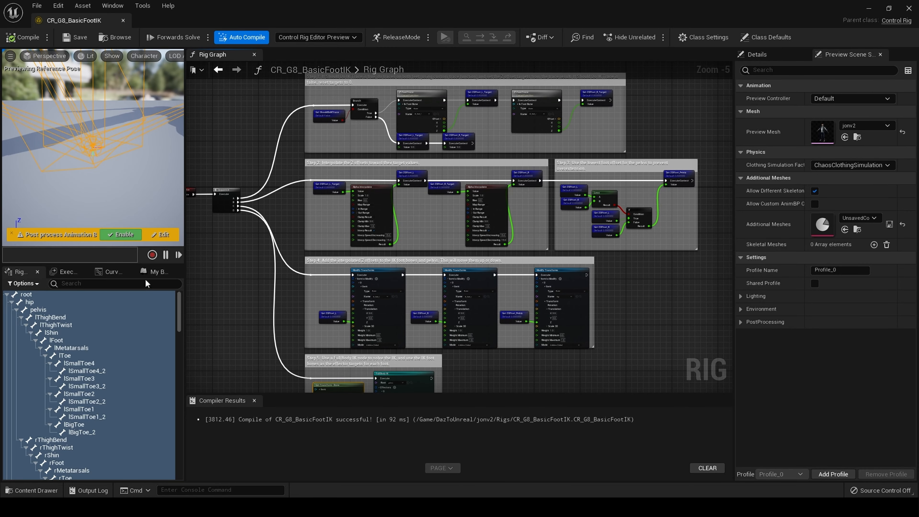
{"action": "right_click_drag", "start_coordinate": [214, 336], "coordinate": [237, 386]}
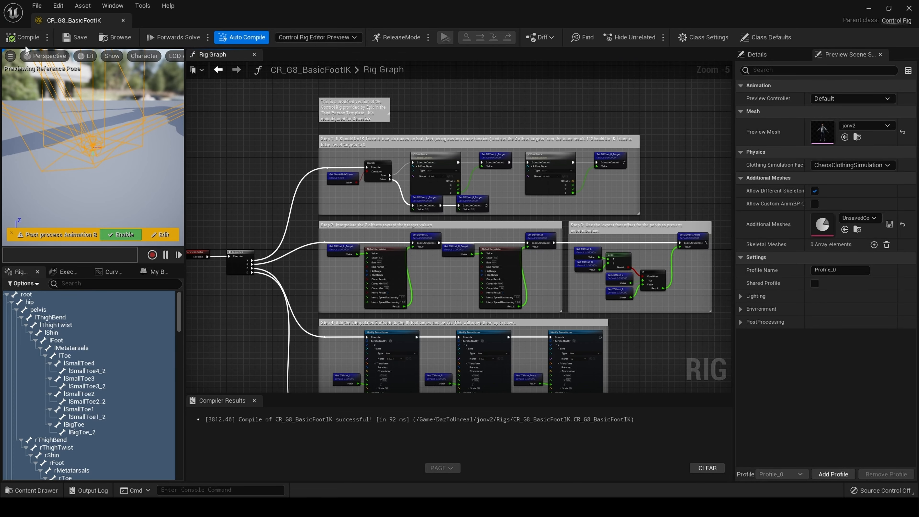
{"action": "left_click", "coordinate": [24, 37]}
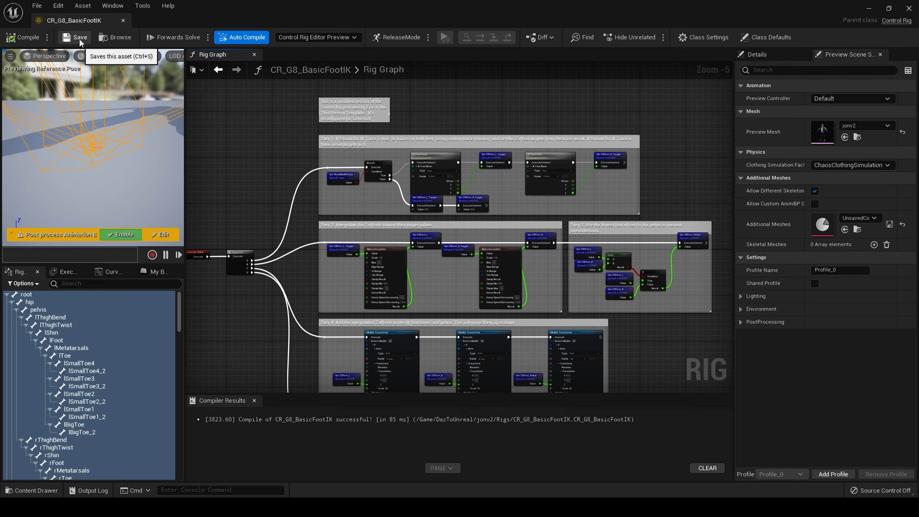
{"action": "right_click_drag", "start_coordinate": [274, 123], "coordinate": [276, 52]}
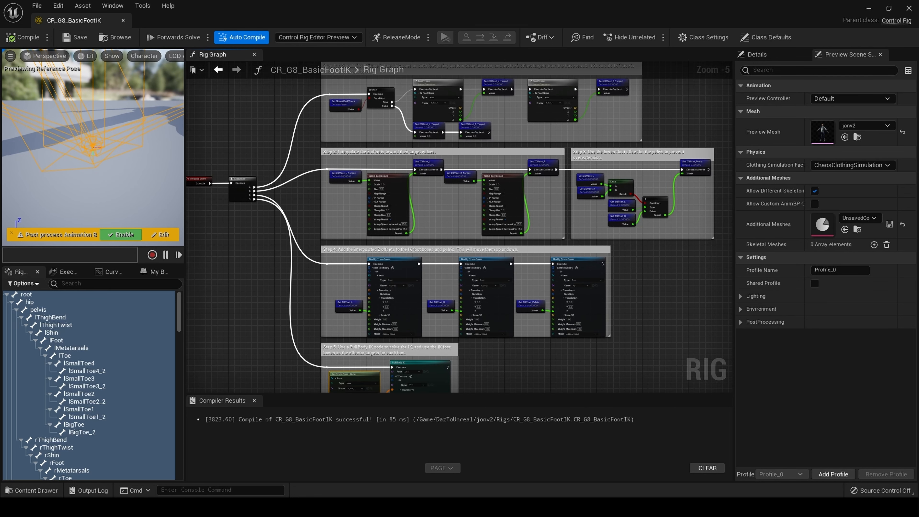
{"action": "left_click", "coordinate": [25, 36]}
{"action": "left_click", "coordinate": [914, 8]}
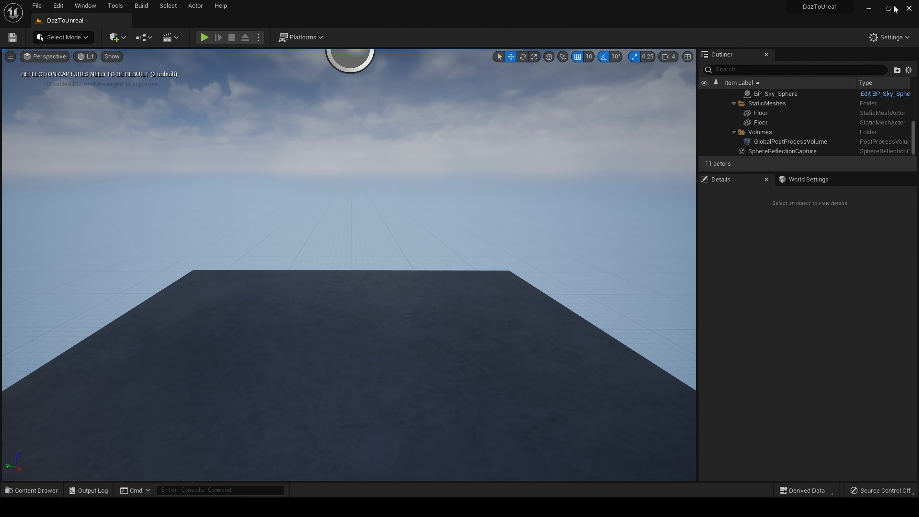
Rename the control rig asset in the Rigs folder to CR_Jonv2_BasicFootIK
{"action": "left_click", "coordinate": [50, 491]}
{"action": "right_click", "coordinate": [185, 274]}
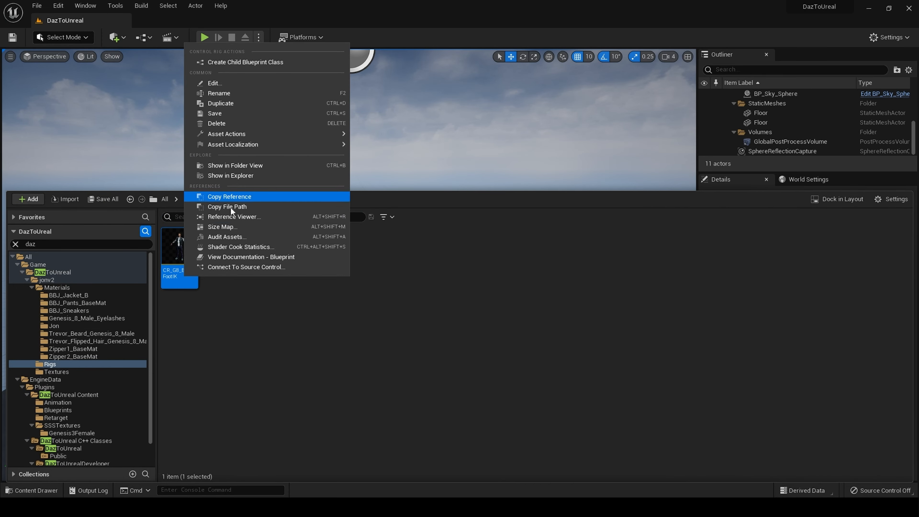
{"action": "left_click", "coordinate": [242, 93]}
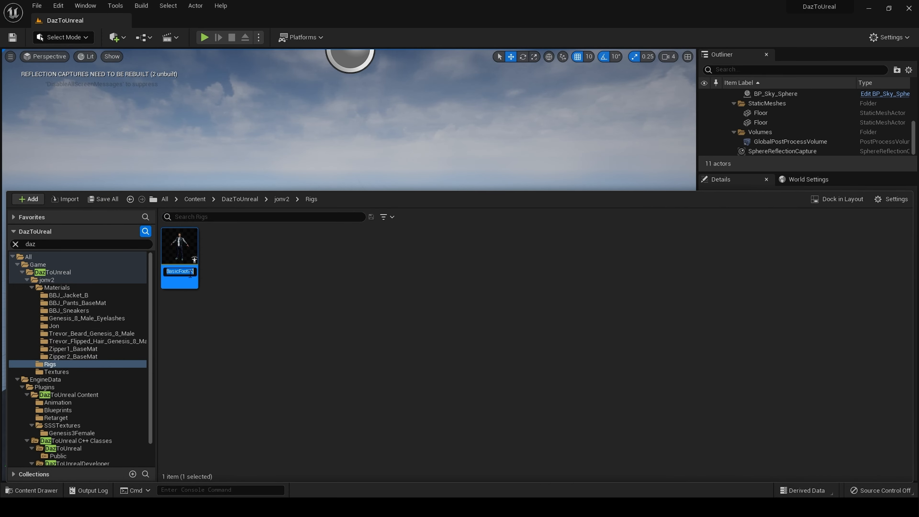
{"action": "left_click", "coordinate": [172, 272]}
{"action": "key", "text": "Left"}
{"action": "key", "text": "Left"}
{"action": "key", "text": "Left"}
{"action": "key", "text": "Left"}
{"action": "key", "text": "Left"}
{"action": "key", "text": "Left"}
{"action": "key", "text": "Left"}
{"action": "key", "text": "Left"}
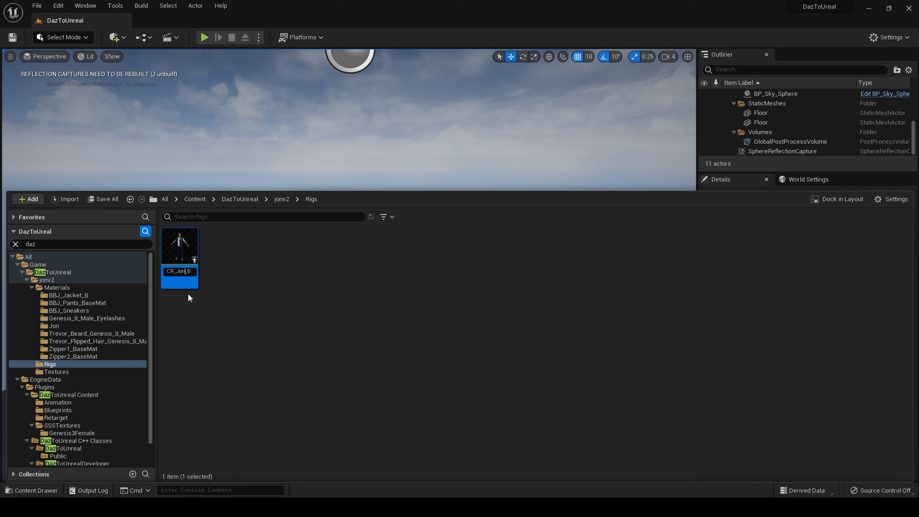
{"action": "type", "text": "Jonv2"}
{"action": "key", "text": "Return"}
{"action": "mouse_move", "coordinate": [175, 277]}
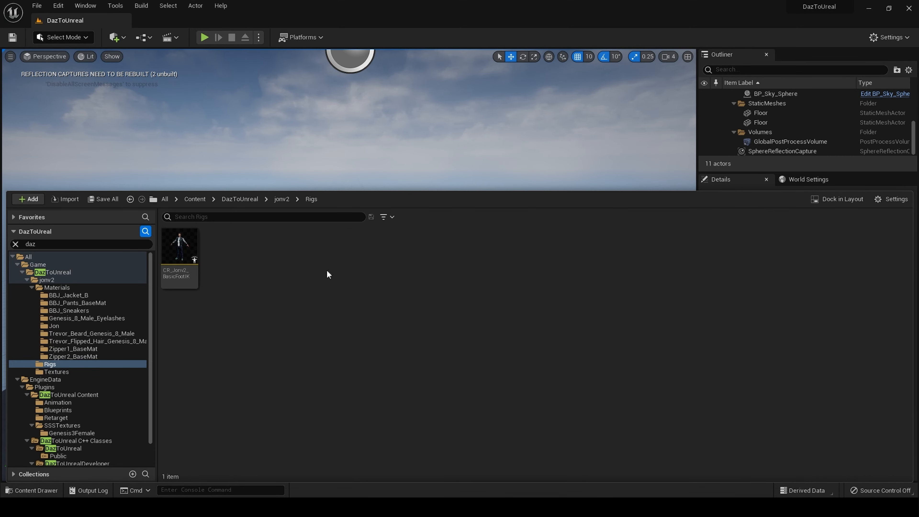
Add the Third Person blueprint content pack to the project's Content folder and close the leftover windows
{"action": "left_click", "coordinate": [200, 199]}
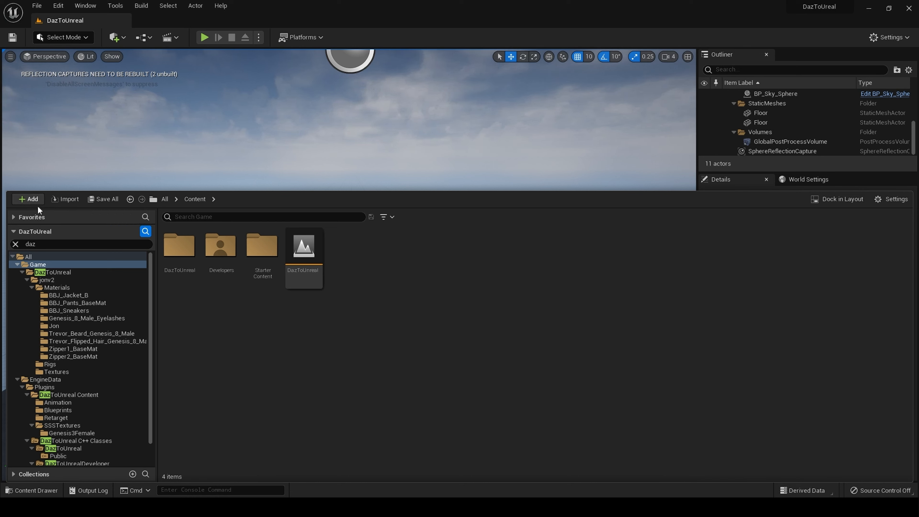
{"action": "left_click", "coordinate": [32, 200]}
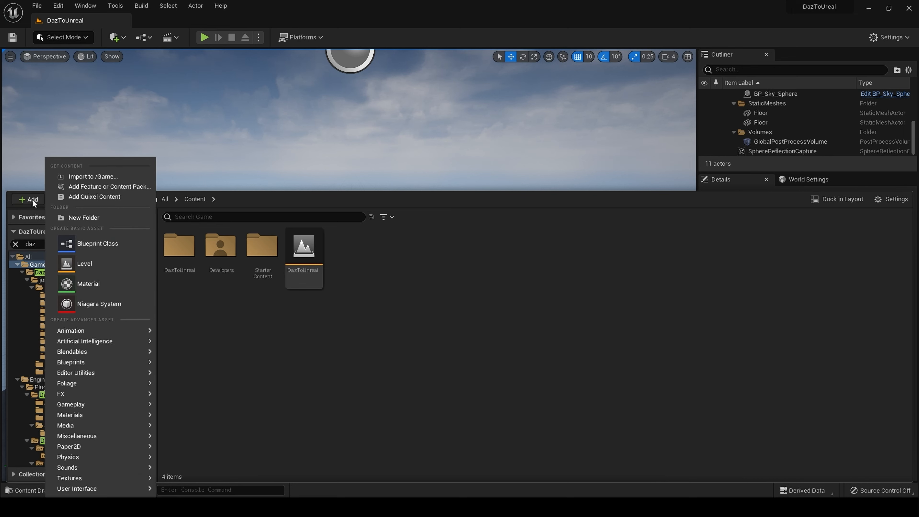
{"action": "left_click", "coordinate": [95, 188]}
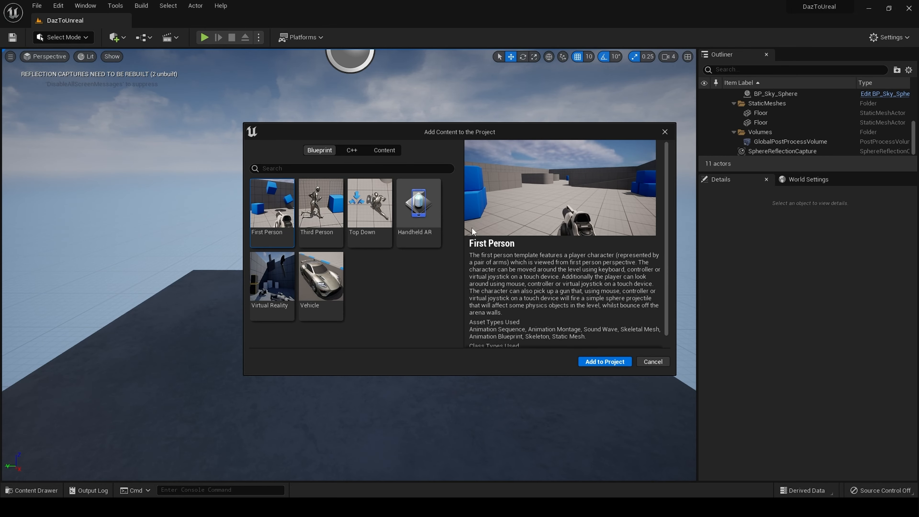
{"action": "left_click", "coordinate": [323, 220]}
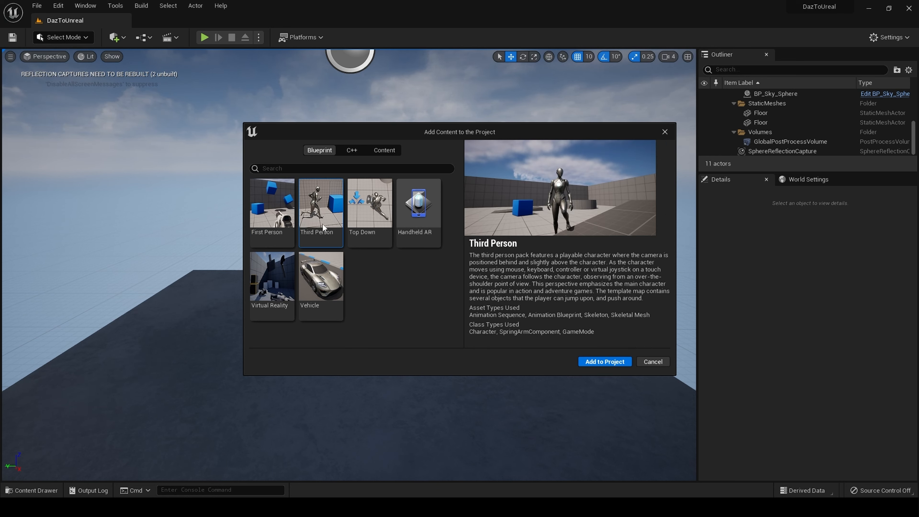
{"action": "left_click", "coordinate": [611, 362]}
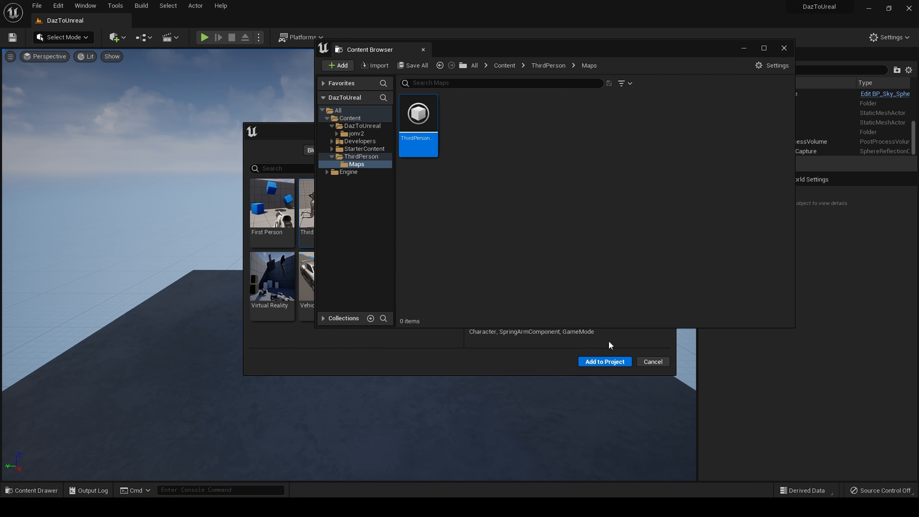
{"action": "left_click", "coordinate": [784, 48]}
{"action": "left_click", "coordinate": [665, 132]}
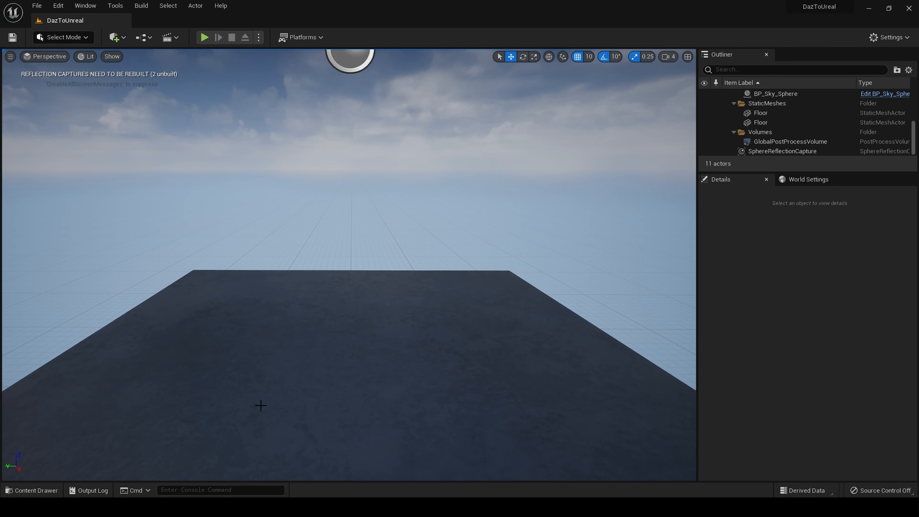
Inspect the SKM_Manny skeletal mesh in Characters/Mannequins/Meshes, and close its editor
{"action": "left_click", "coordinate": [32, 490]}
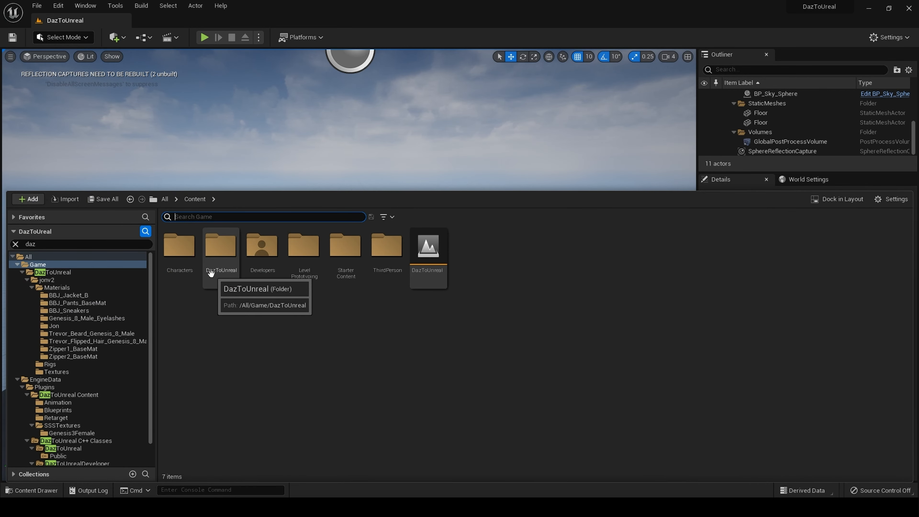
{"action": "left_click", "coordinate": [186, 285]}
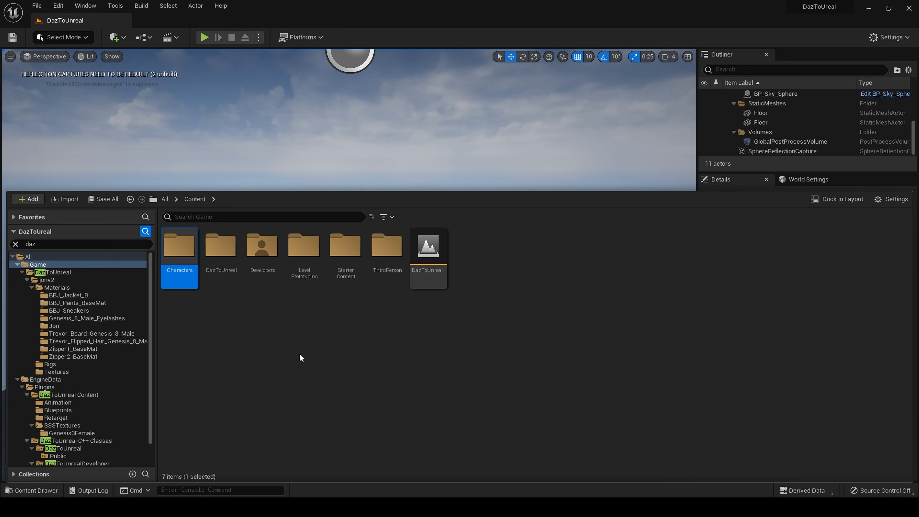
{"action": "double_click", "coordinate": [181, 269]}
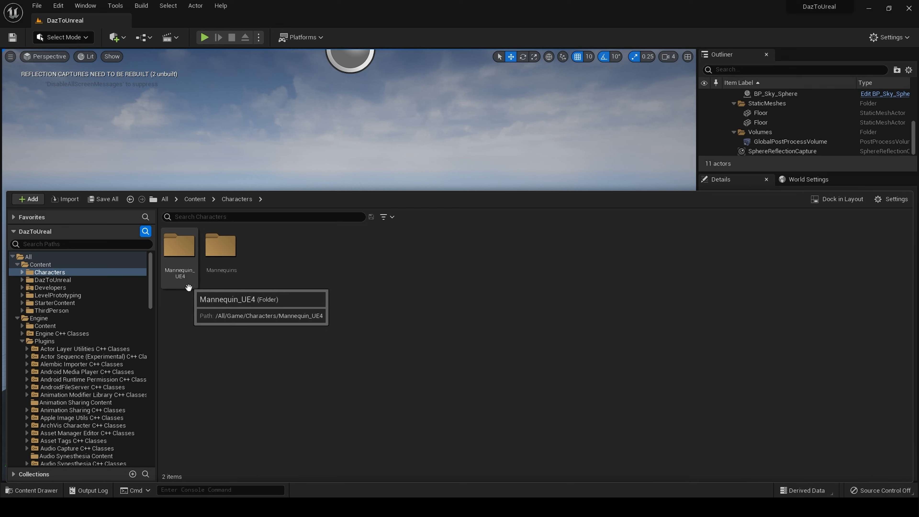
{"action": "double_click", "coordinate": [229, 273]}
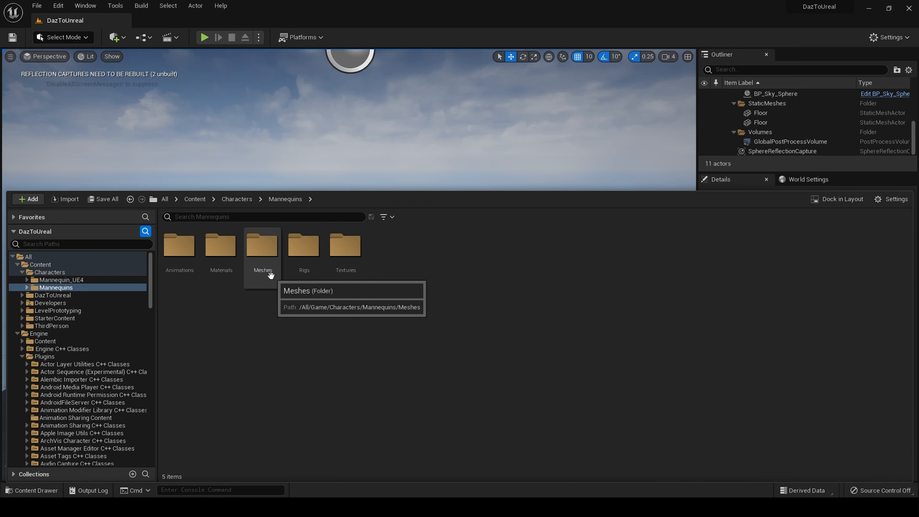
{"action": "double_click", "coordinate": [263, 250]}
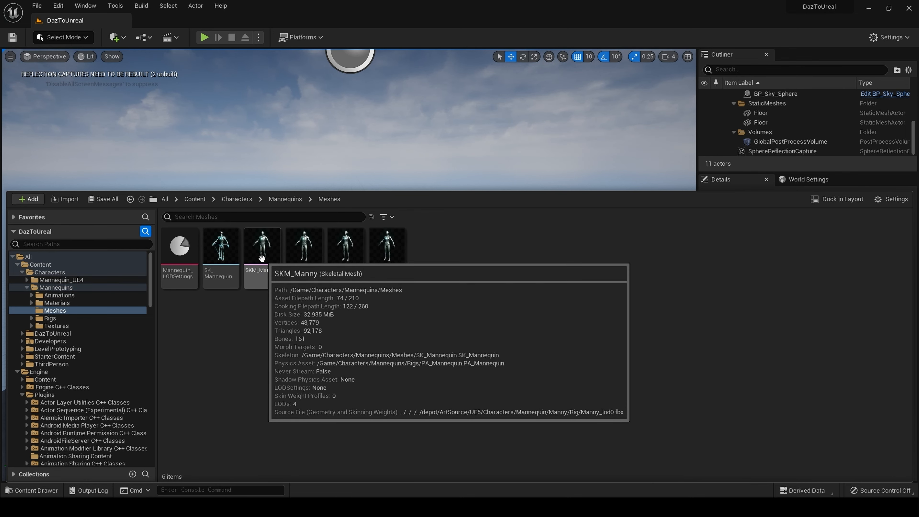
{"action": "double_click", "coordinate": [261, 257]}
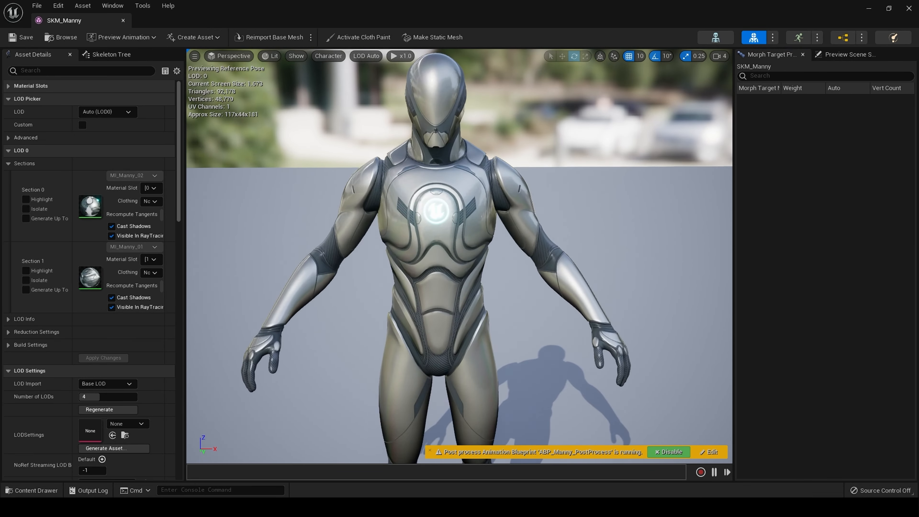
{"action": "mouse_move", "coordinate": [606, 233]}
{"action": "left_mouse_down"}
{"action": "mouse_move", "coordinate": [606, 219]}
{"action": "mouse_move", "coordinate": [602, 248]}
{"action": "left_mouse_up"}
{"action": "left_click", "coordinate": [908, 9]}
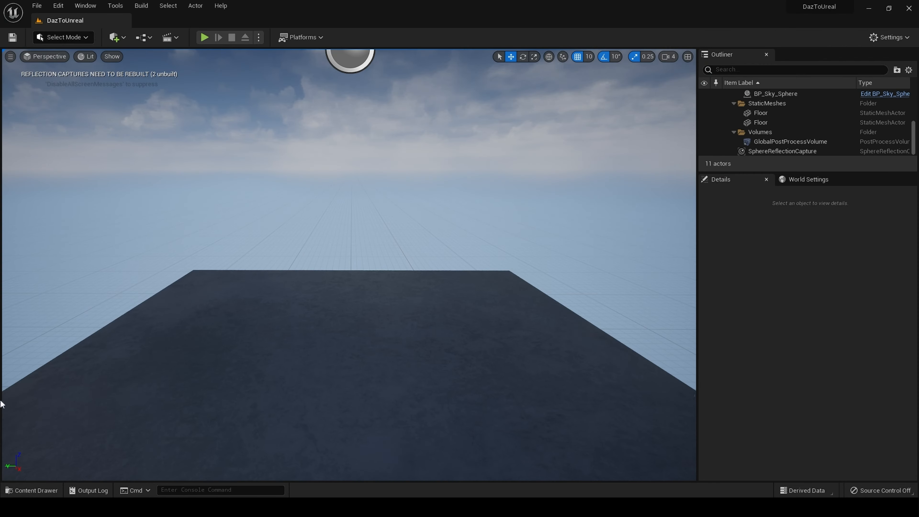
View the SKM_Quinn skeletal mesh up close in the mesh editor, and close it
{"action": "left_click", "coordinate": [25, 490]}
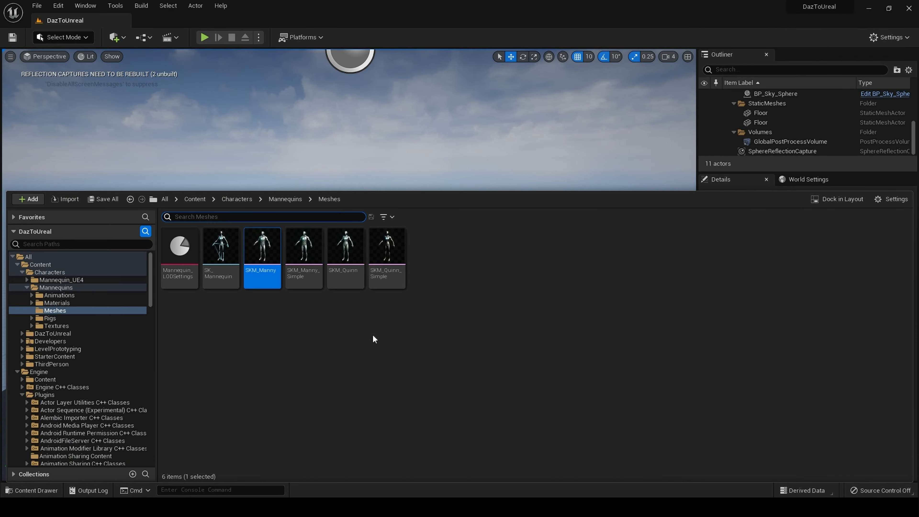
{"action": "double_click", "coordinate": [352, 265]}
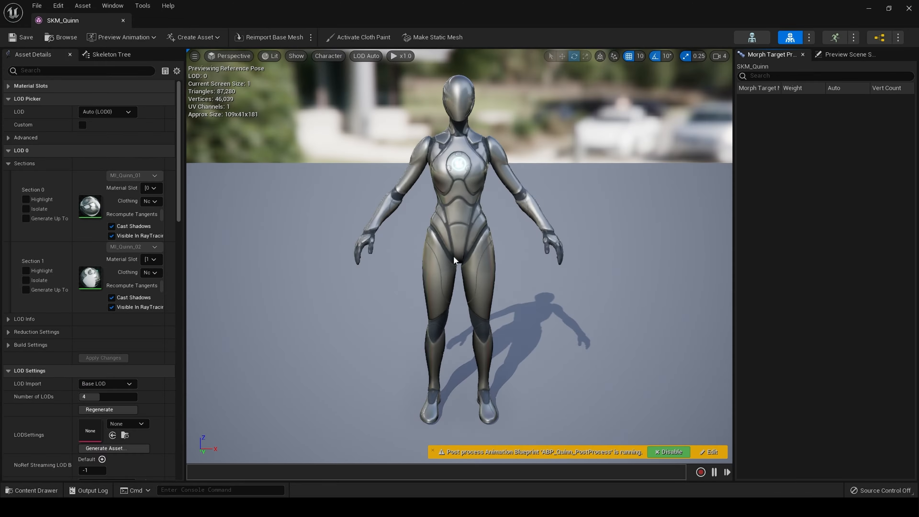
{"action": "left_click_drag", "start_coordinate": [407, 168], "coordinate": [406, 134]}
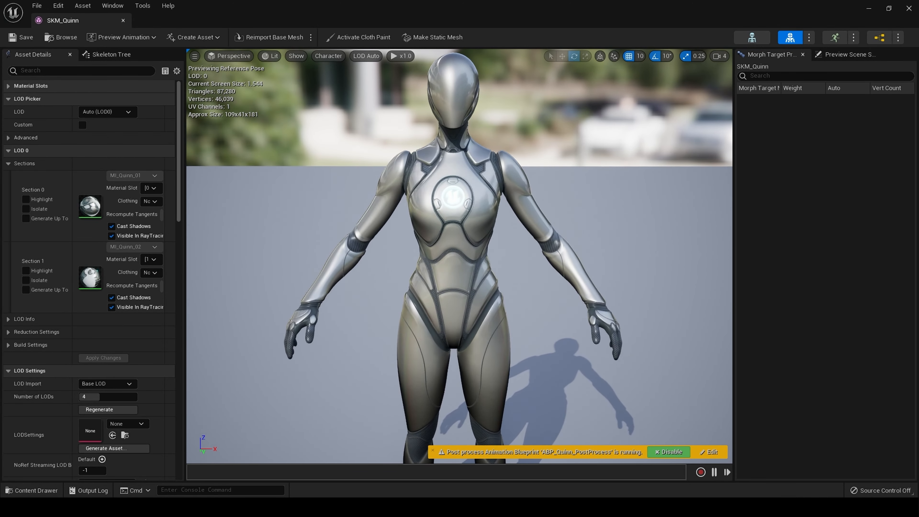
{"action": "left_click", "coordinate": [909, 9]}
Inspect the SK_Mannequin skeletal mesh in Characters/Mannequin_UE4/Meshes, and close its editor
{"action": "left_click", "coordinate": [32, 490]}
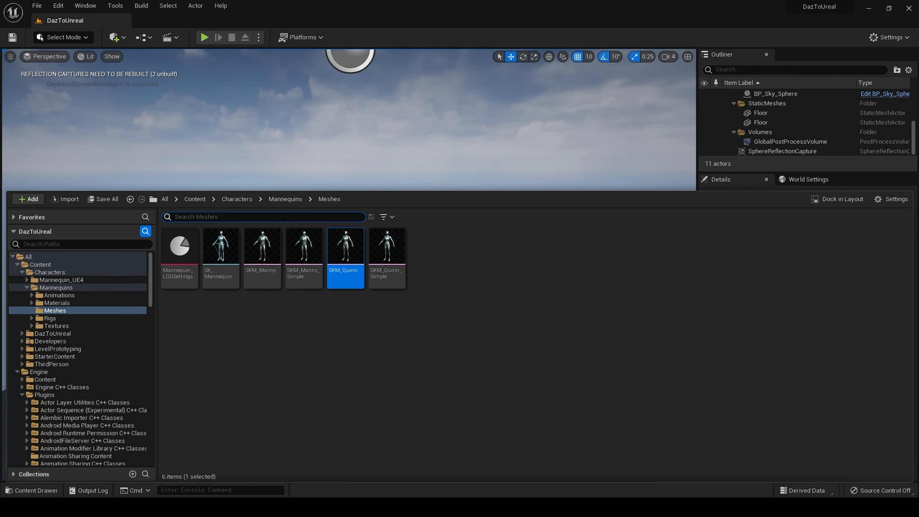
{"action": "left_click", "coordinate": [237, 201]}
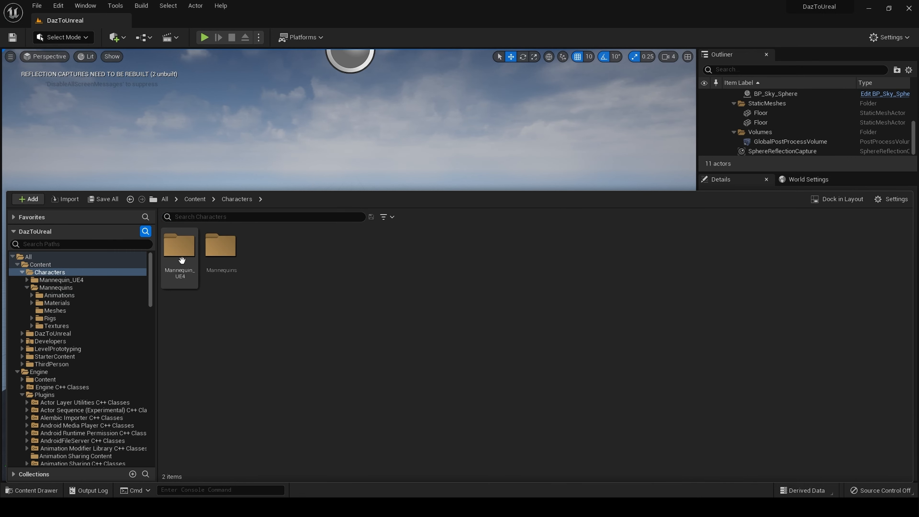
{"action": "double_click", "coordinate": [180, 284]}
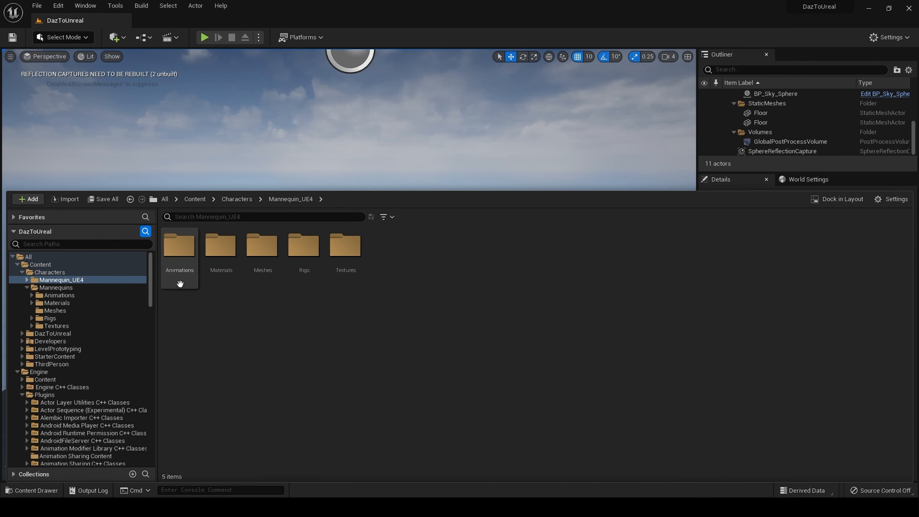
{"action": "double_click", "coordinate": [276, 280]}
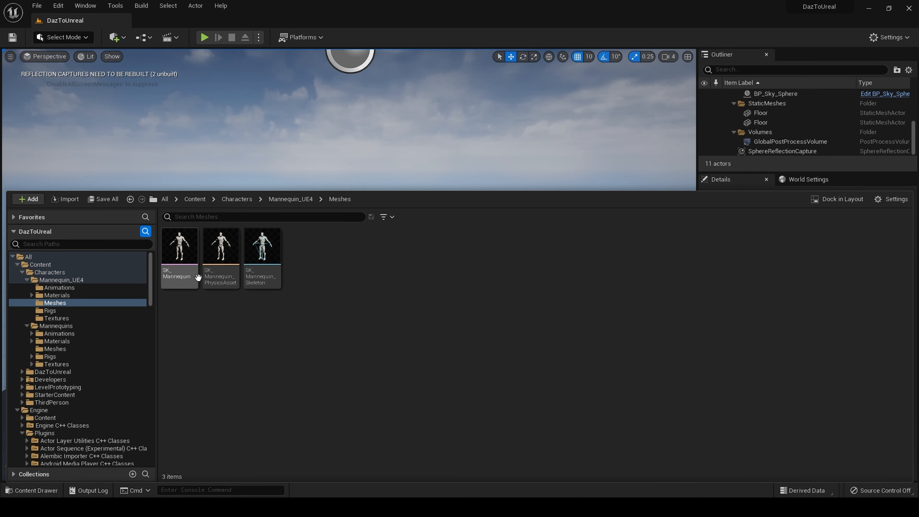
{"action": "double_click", "coordinate": [182, 260]}
{"action": "left_click_drag", "start_coordinate": [358, 325], "coordinate": [348, 294]}
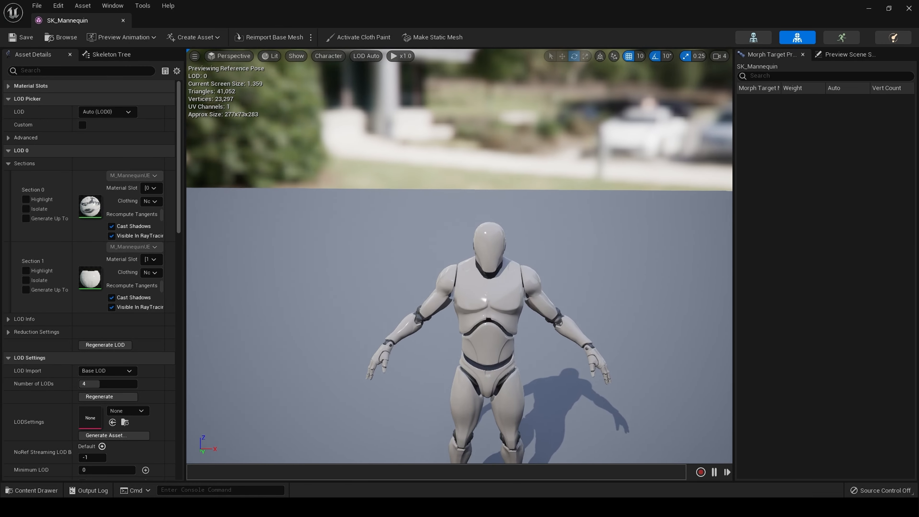
{"action": "middle_click_drag", "start_coordinate": [358, 325], "coordinate": [358, 366]}
{"action": "left_click_drag", "start_coordinate": [358, 325], "coordinate": [357, 279]}
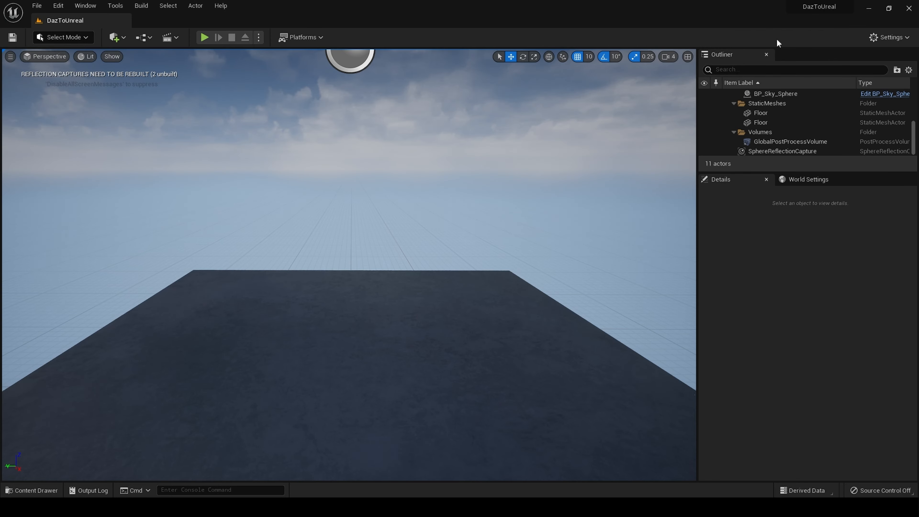
Inspect the RTG_Mannequin IK retargeter in Characters/Mannequins/Rigs, and close its editor
{"action": "left_click", "coordinate": [909, 8]}
{"action": "left_click", "coordinate": [33, 490]}
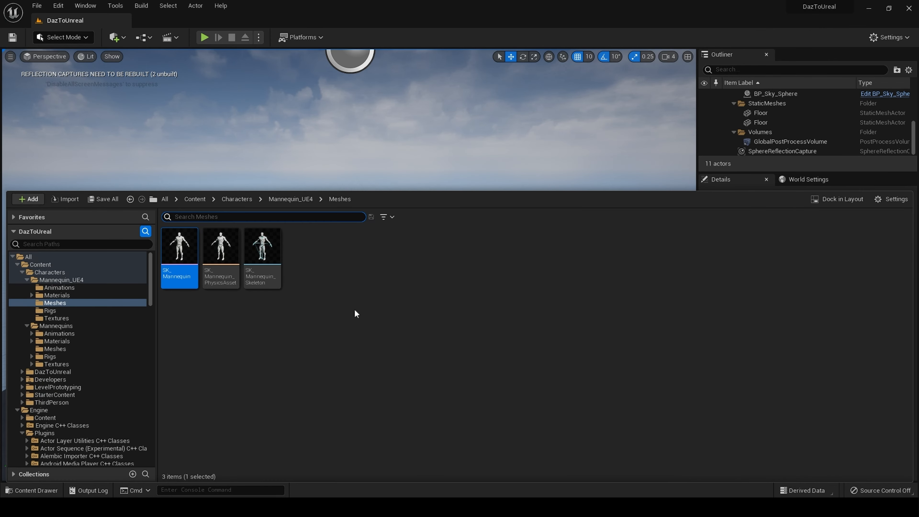
{"action": "left_click", "coordinate": [251, 199]}
{"action": "left_click", "coordinate": [217, 253]}
{"action": "double_click", "coordinate": [217, 257]}
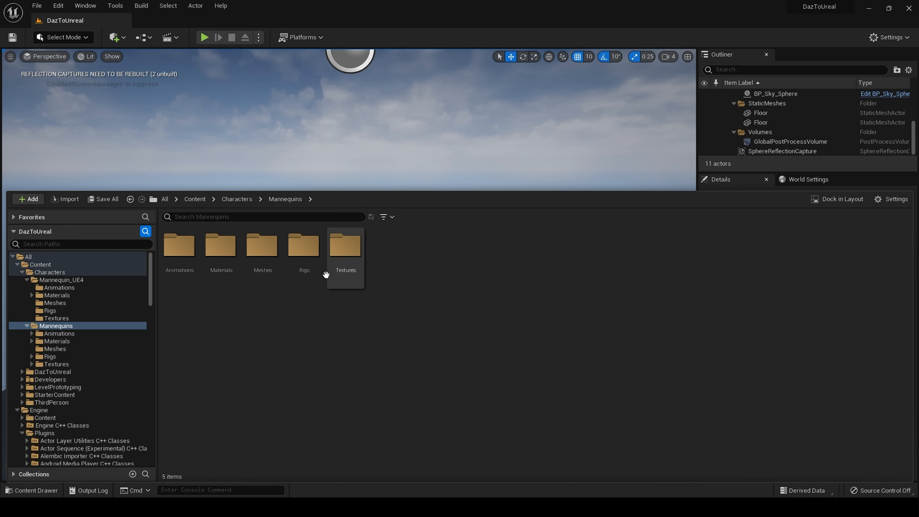
{"action": "left_click", "coordinate": [304, 266]}
{"action": "double_click", "coordinate": [303, 267]}
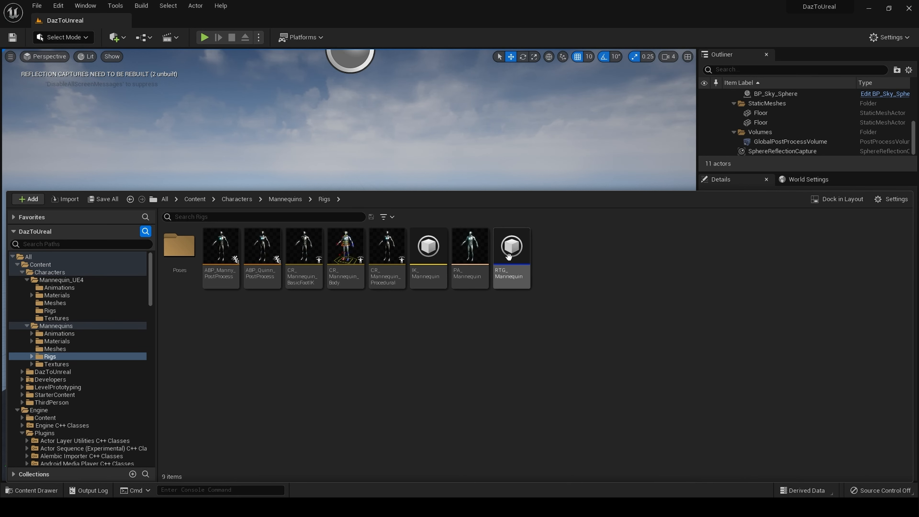
{"action": "left_click", "coordinate": [517, 264]}
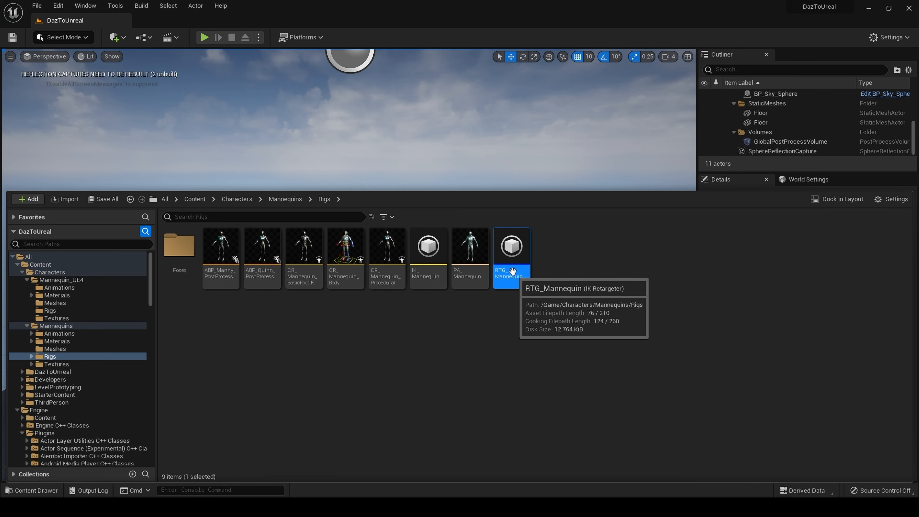
{"action": "double_click", "coordinate": [516, 254]}
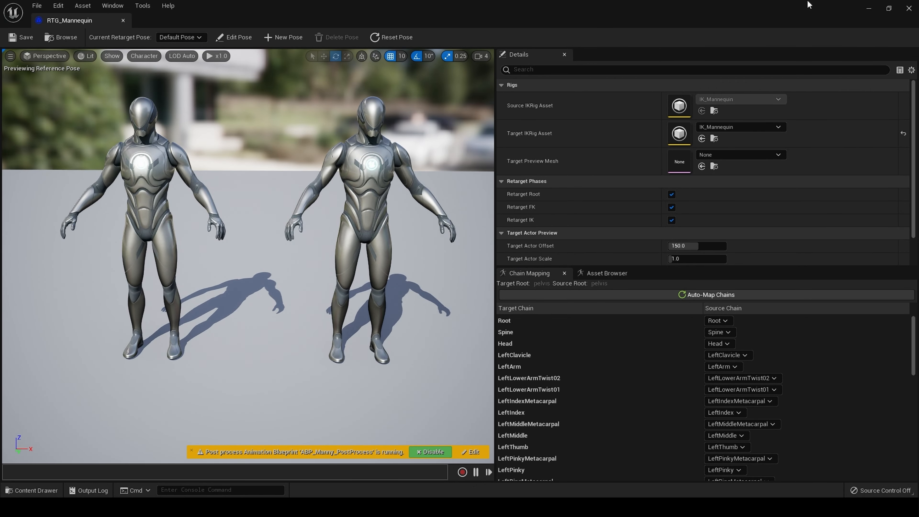
{"action": "left_click", "coordinate": [909, 9]}
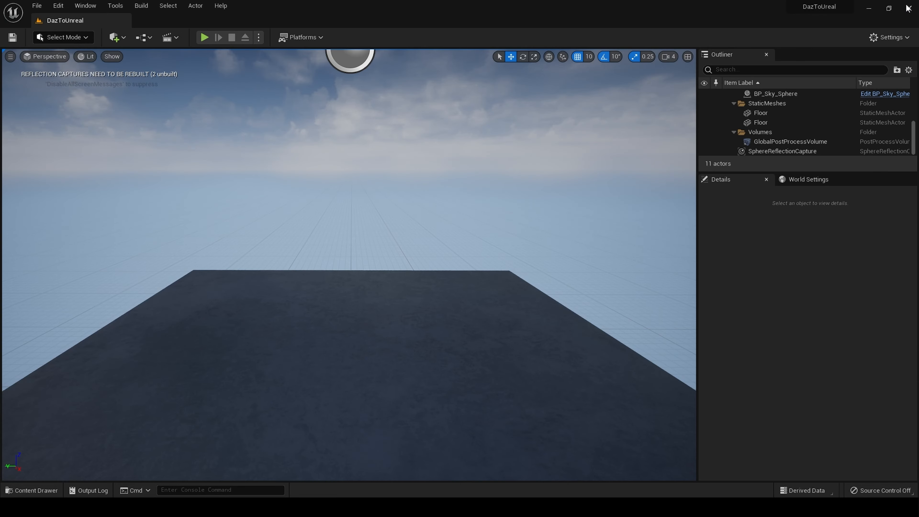
Duplicate the RTG_Mannequin retargeter in the Rigs folder and name the copy RTG_MannequinToDaz
{"action": "left_click", "coordinate": [34, 491]}
{"action": "right_click", "coordinate": [512, 245]}
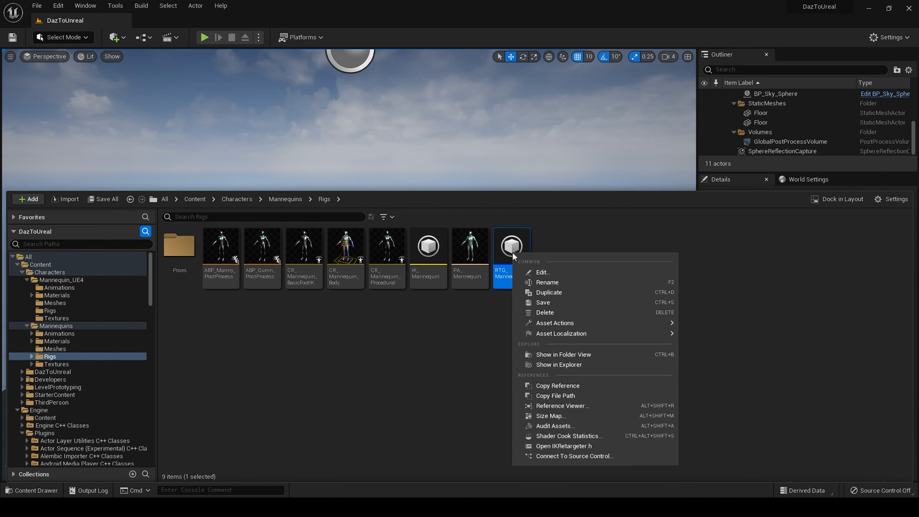
{"action": "left_click", "coordinate": [534, 294]}
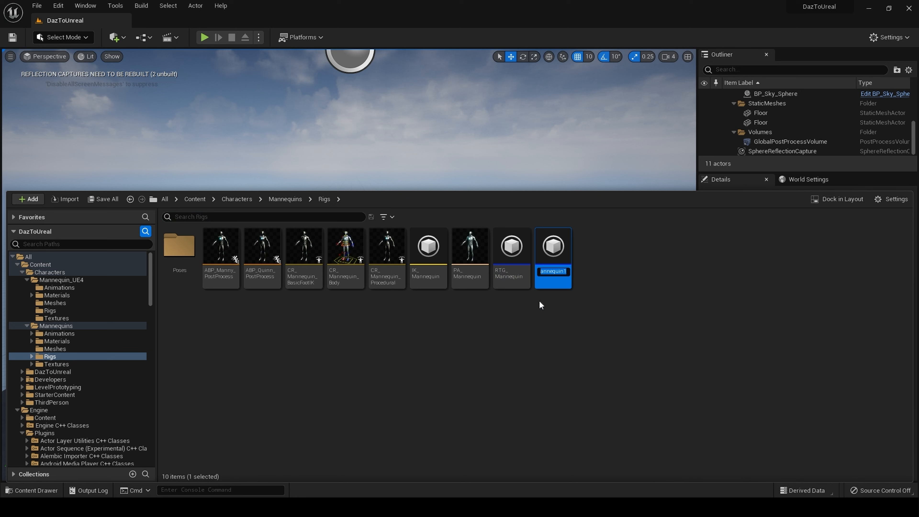
{"action": "left_click", "coordinate": [561, 272]}
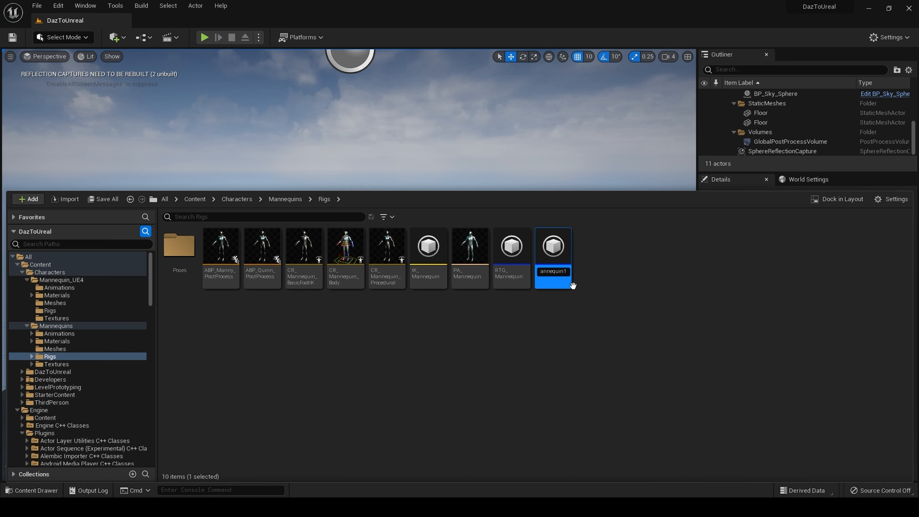
{"action": "key", "text": "BackSpace"}
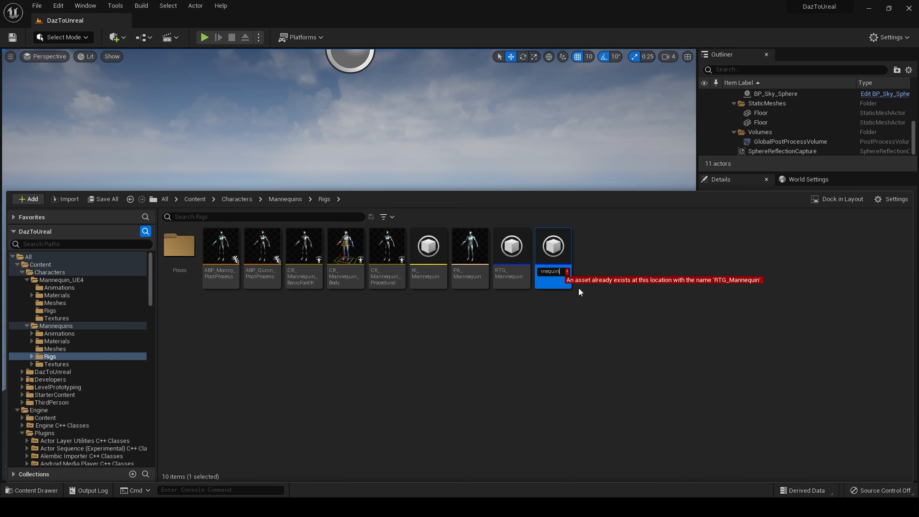
{"action": "type", "text": "ToDaz"}
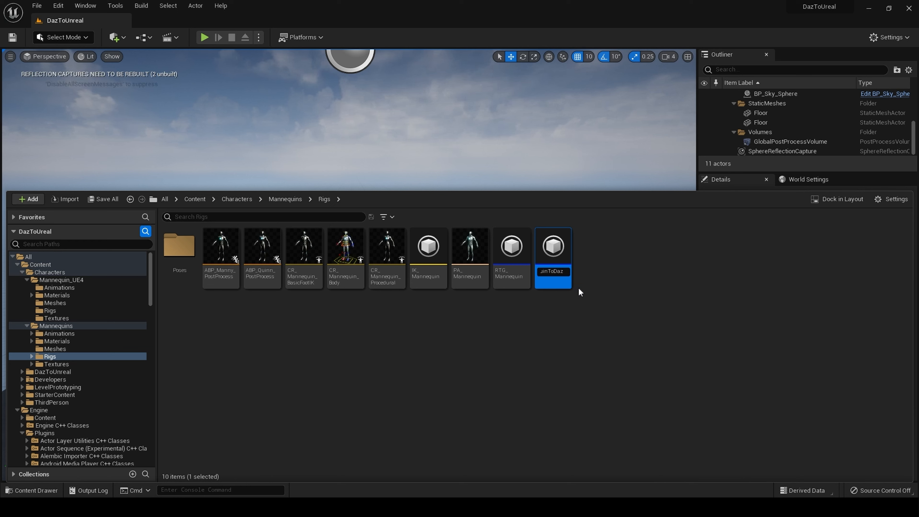
{"action": "key", "text": "Return"}
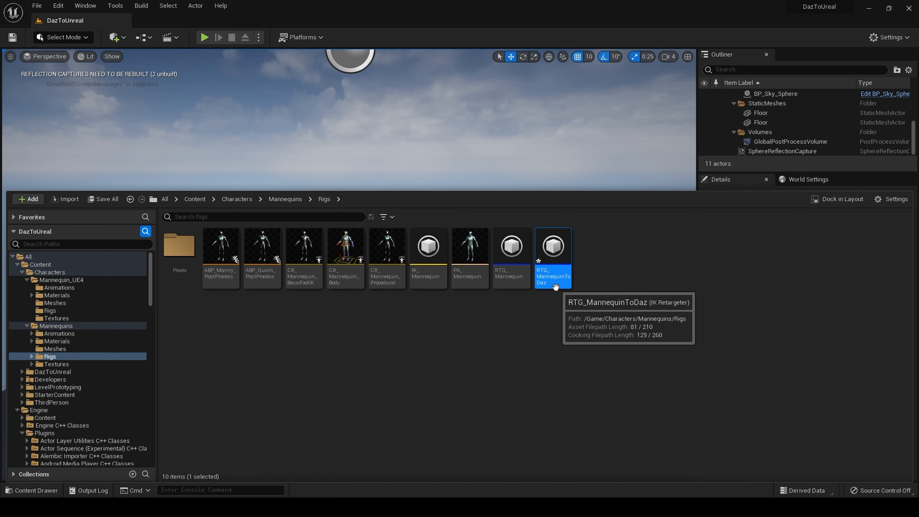
Open RTG_MannequinToDaz, set its target IK Rig to G8IKRig and its target preview mesh to jonv2
{"action": "double_click", "coordinate": [554, 264]}
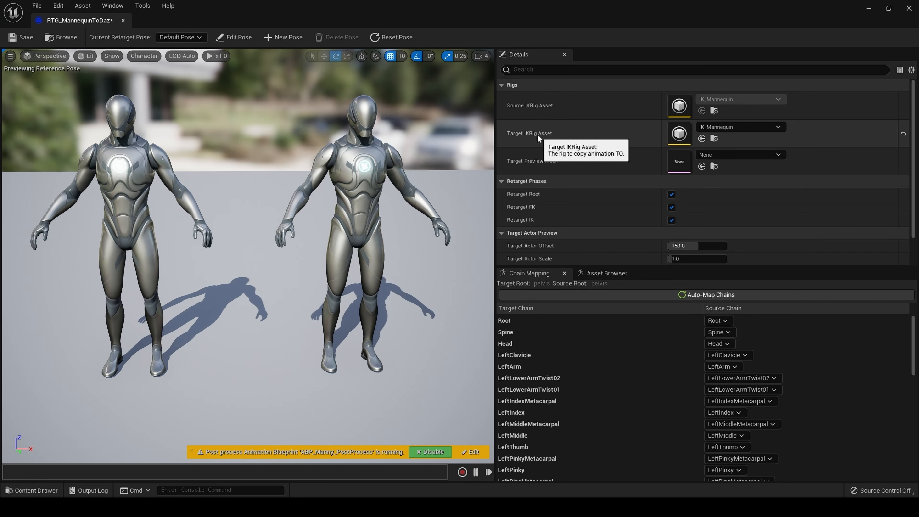
{"action": "left_click", "coordinate": [710, 126]}
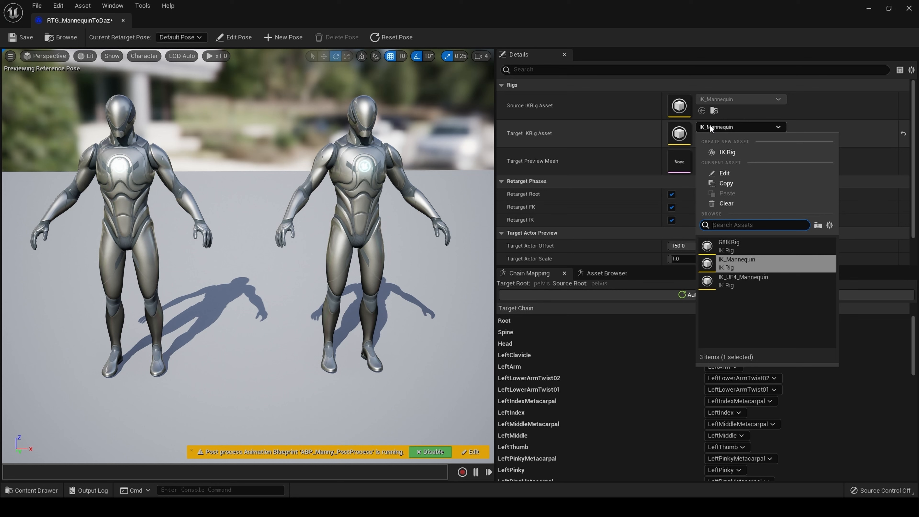
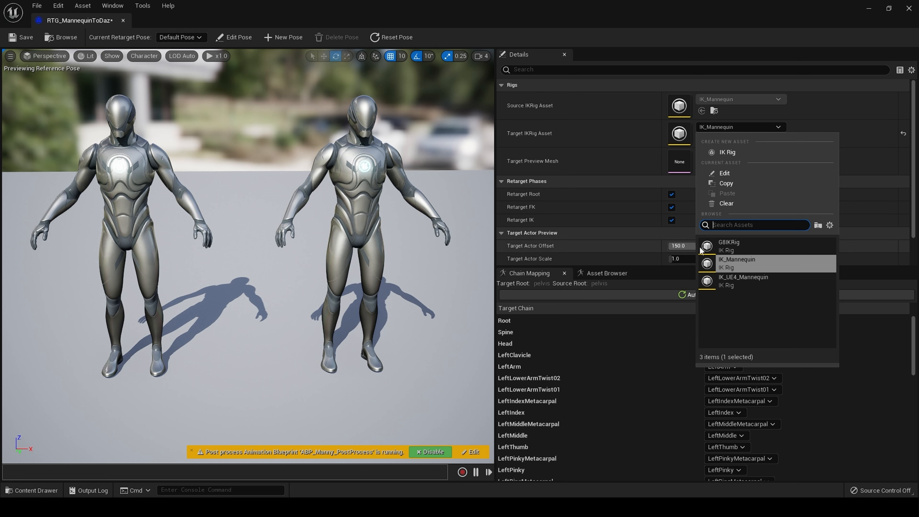
{"action": "left_click", "coordinate": [830, 225]}
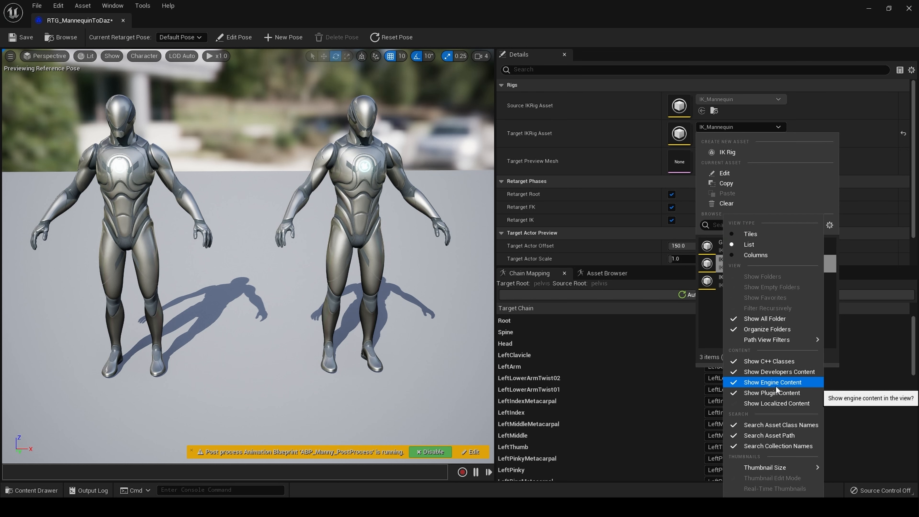
{"action": "left_click", "coordinate": [785, 182]}
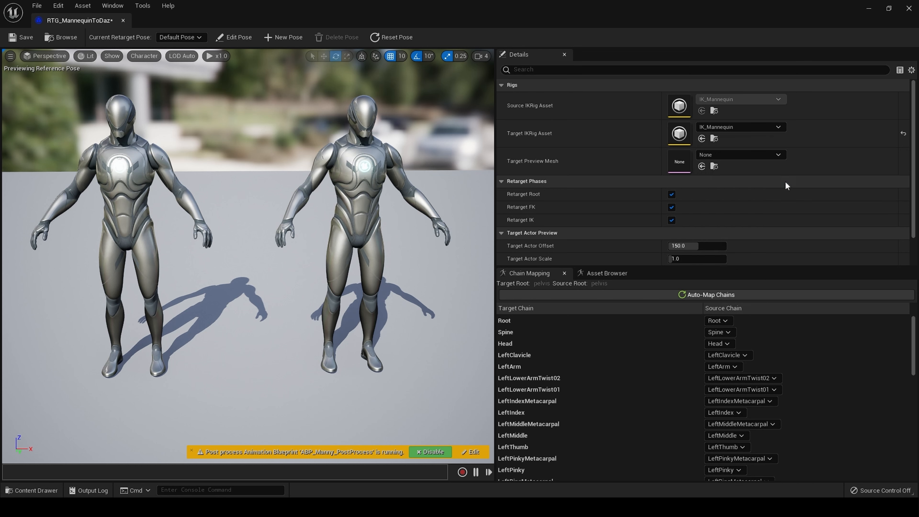
{"action": "left_click", "coordinate": [745, 126]}
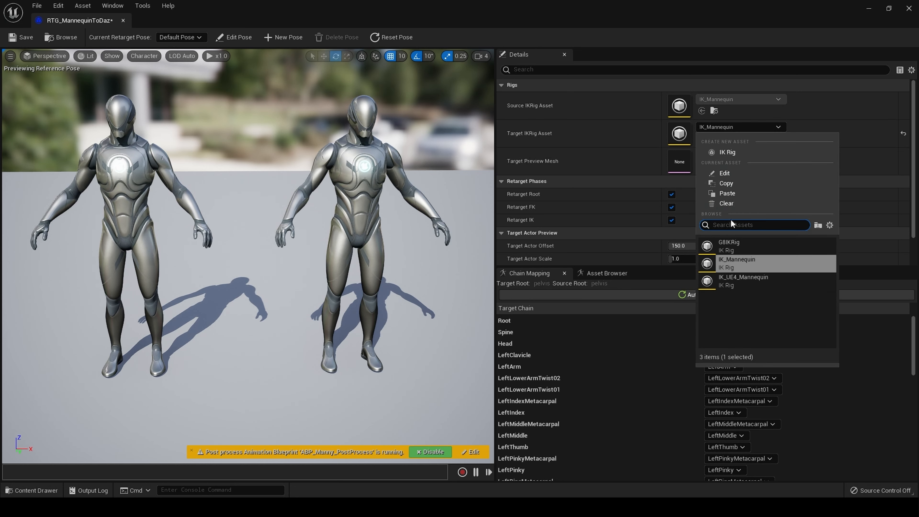
{"action": "left_click", "coordinate": [745, 246]}
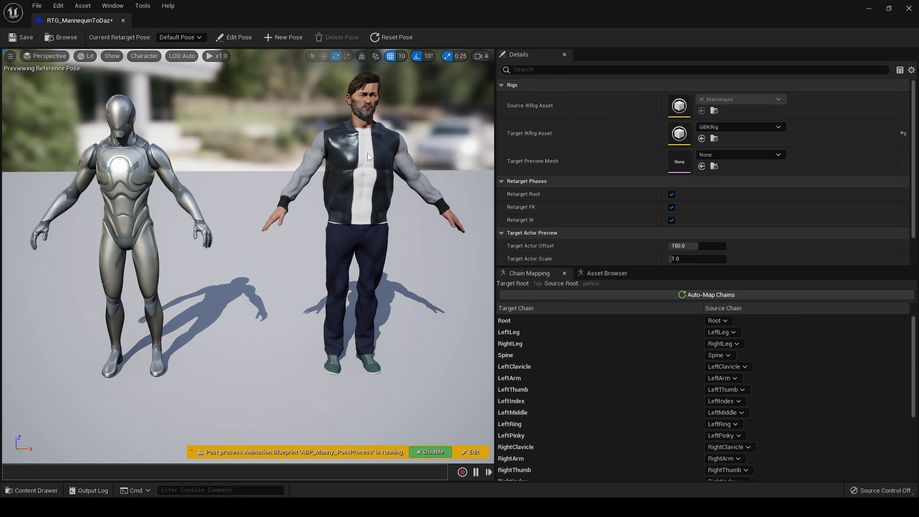
{"action": "scroll", "coordinate": [382, 178], "scroll_direction": "down", "scroll_amount": 1}
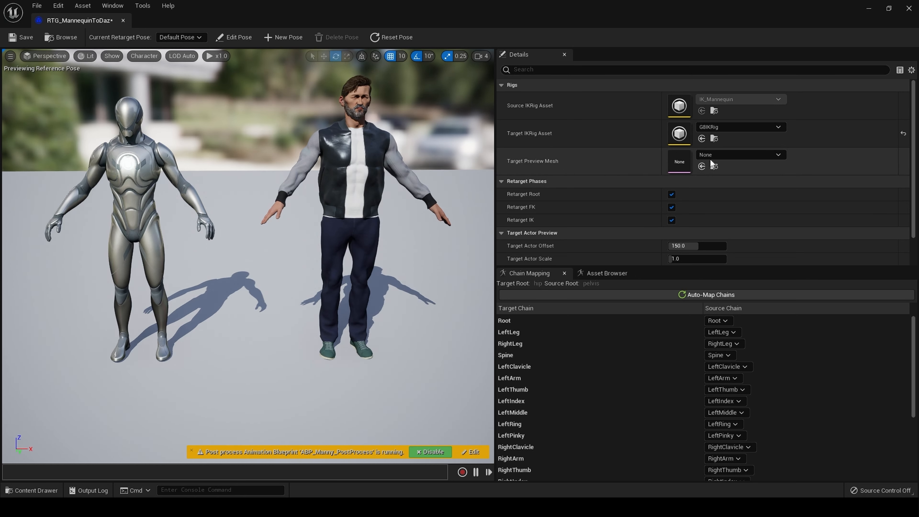
{"action": "left_click", "coordinate": [716, 156]}
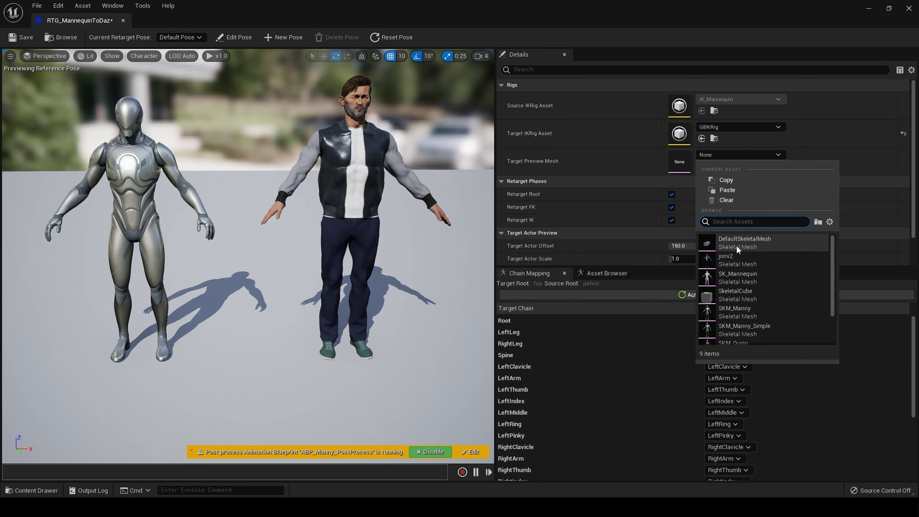
{"action": "left_click", "coordinate": [736, 257]}
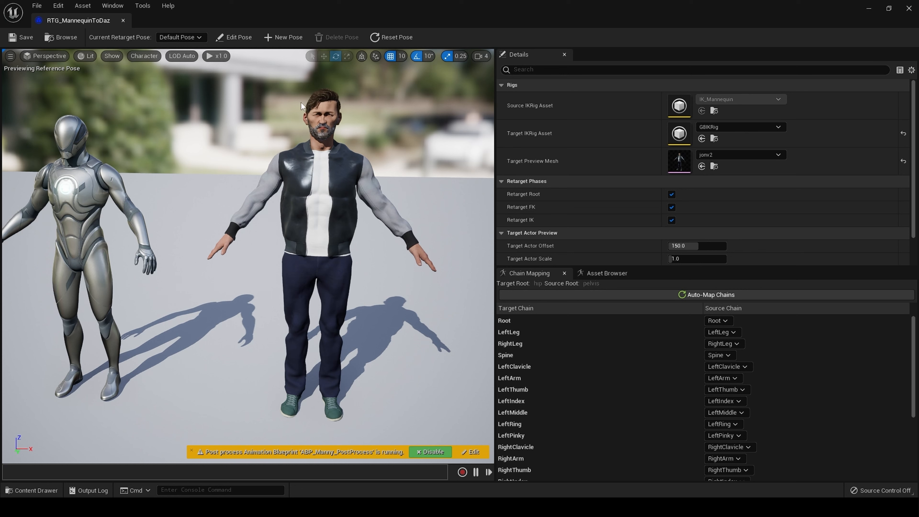
Create a new retarget pose named MAnny_Daz in the RTG_MannequinToDaz retargeter
{"action": "left_click", "coordinate": [285, 37]}
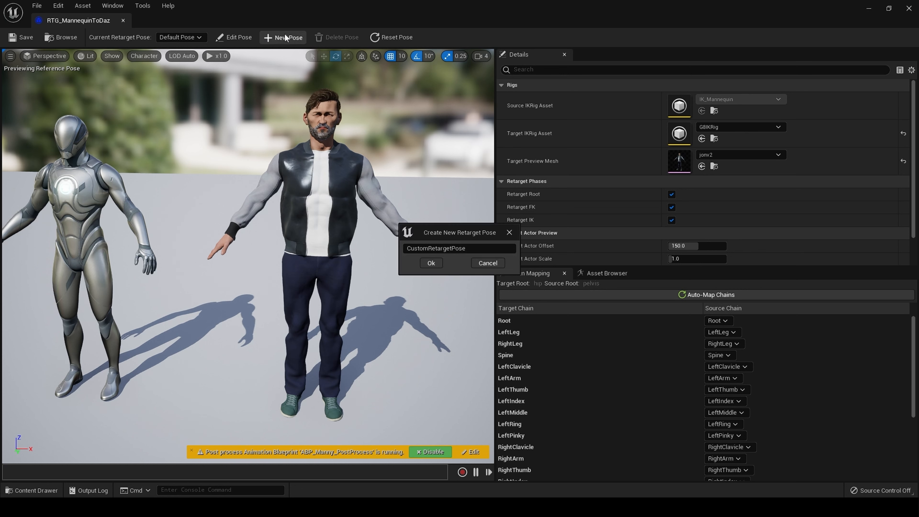
{"action": "double_click", "coordinate": [472, 249]}
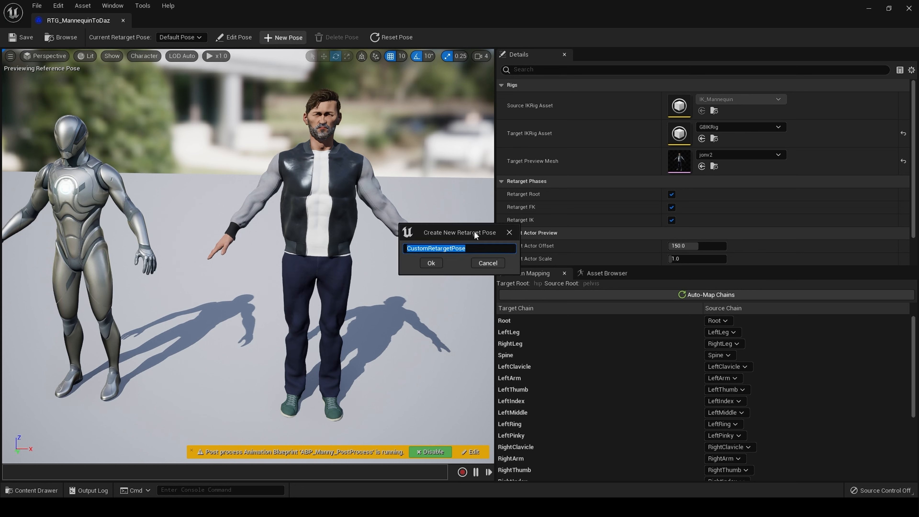
{"action": "key", "text": "BackSpace"}
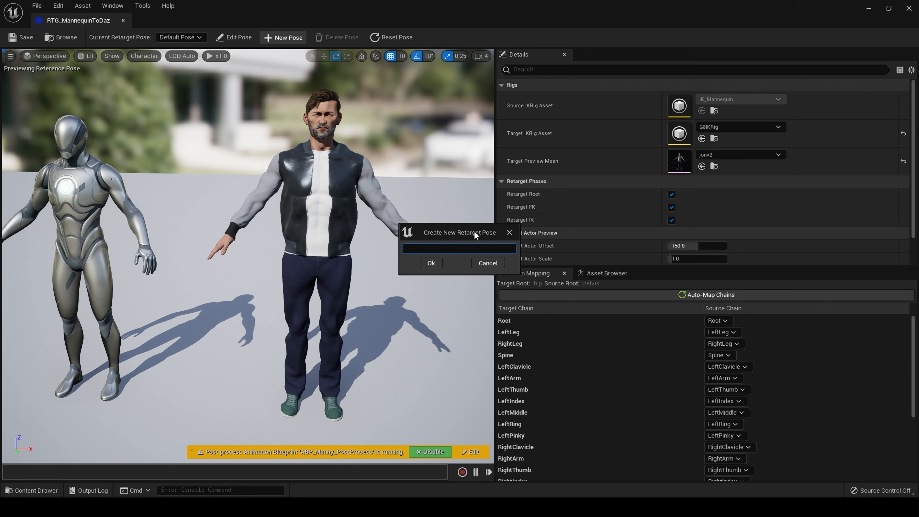
{"action": "type", "text": "MAnny_Daz"}
{"action": "left_click", "coordinate": [429, 265]}
{"action": "left_click_drag", "start_coordinate": [391, 272], "coordinate": [376, 289]}
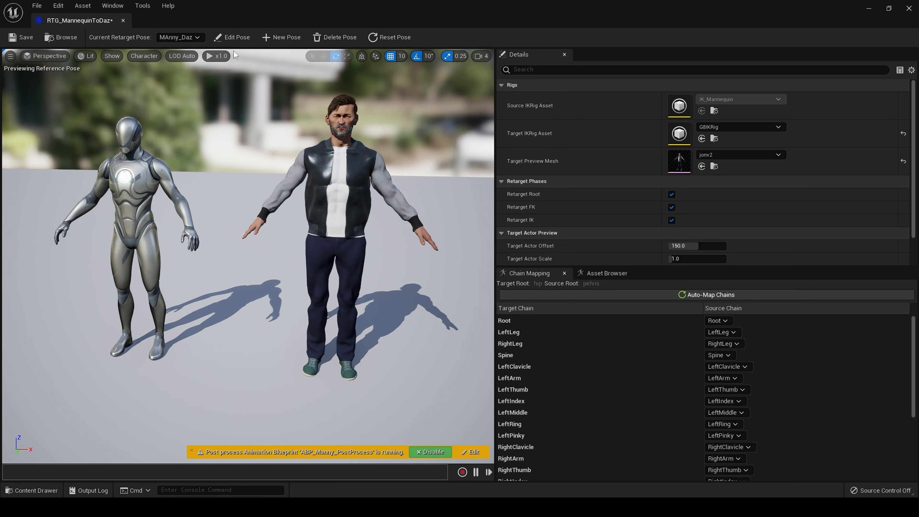
Start editing the MAnny_Daz pose and reduce the bone draw size to about 0.33
{"action": "left_click", "coordinate": [242, 38]}
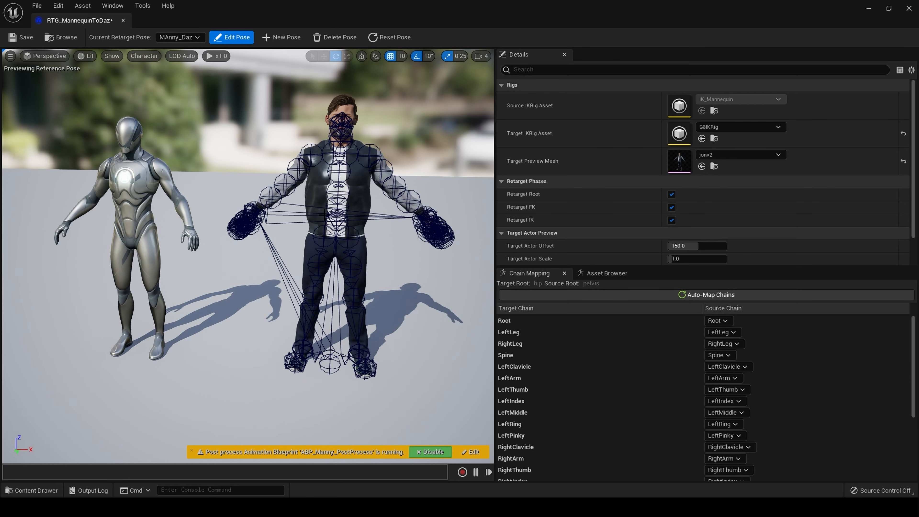
{"action": "left_click_drag", "start_coordinate": [324, 213], "coordinate": [340, 208]}
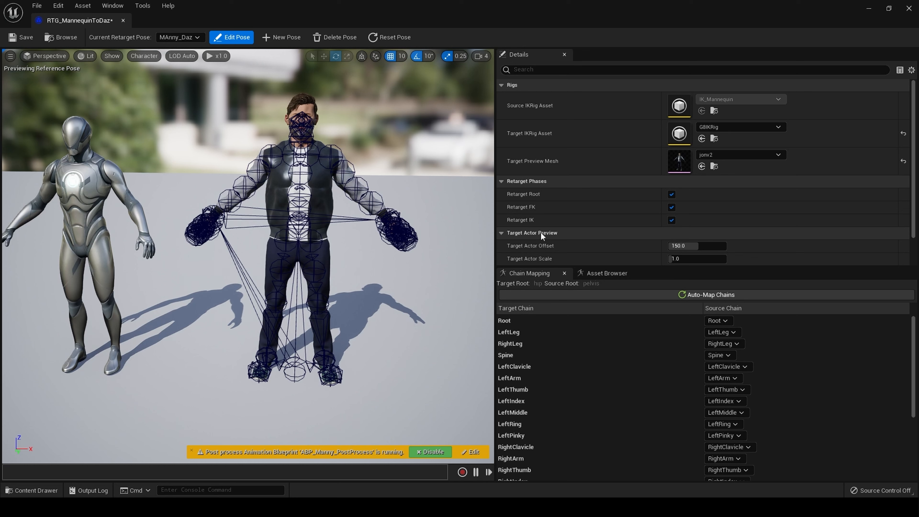
{"action": "scroll", "coordinate": [611, 235], "scroll_direction": "down", "scroll_amount": 1}
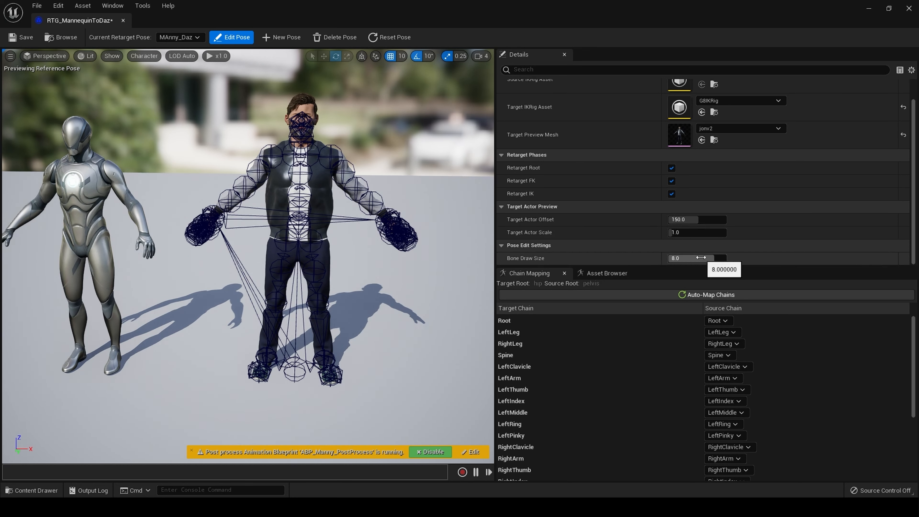
{"action": "left_click_drag", "start_coordinate": [701, 258], "coordinate": [672, 258]}
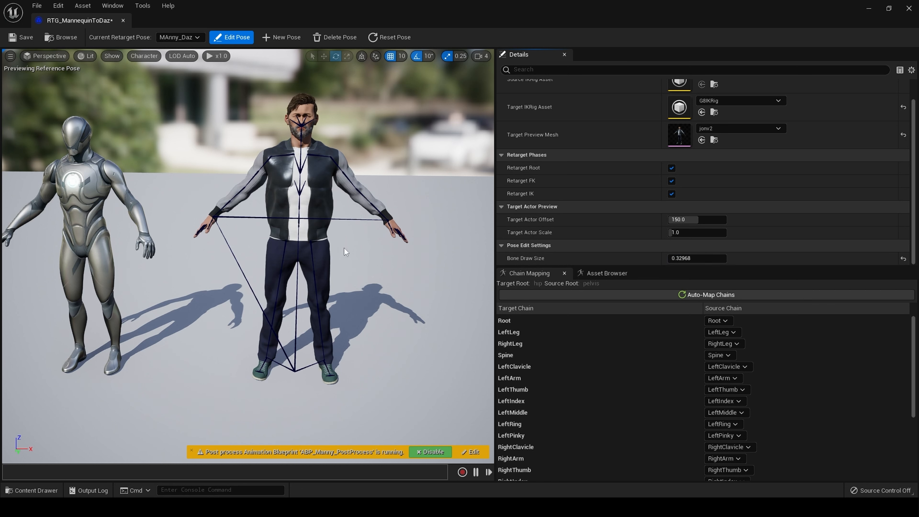
Select the Daz character's right upper arm bone for rotation and set the viewport's rotation snap to 5°
{"action": "left_click", "coordinate": [264, 163]}
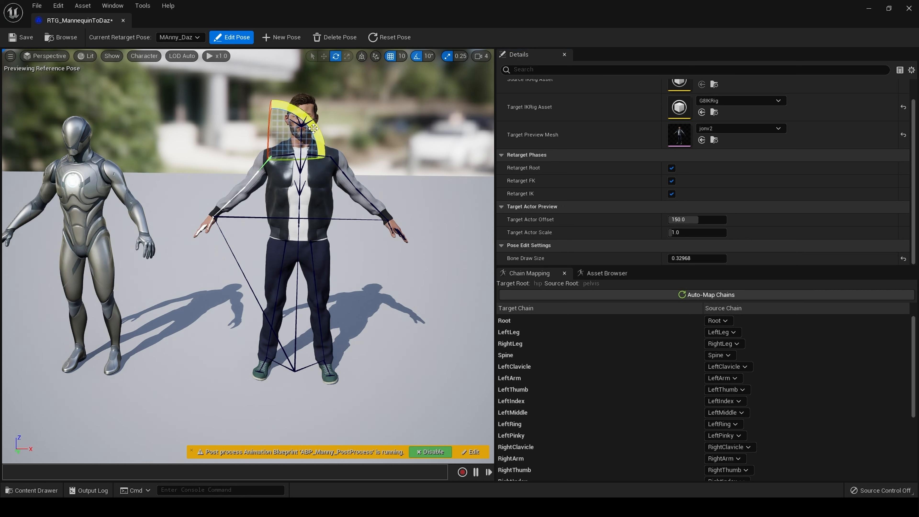
{"action": "left_click_drag", "start_coordinate": [316, 127], "coordinate": [329, 157]}
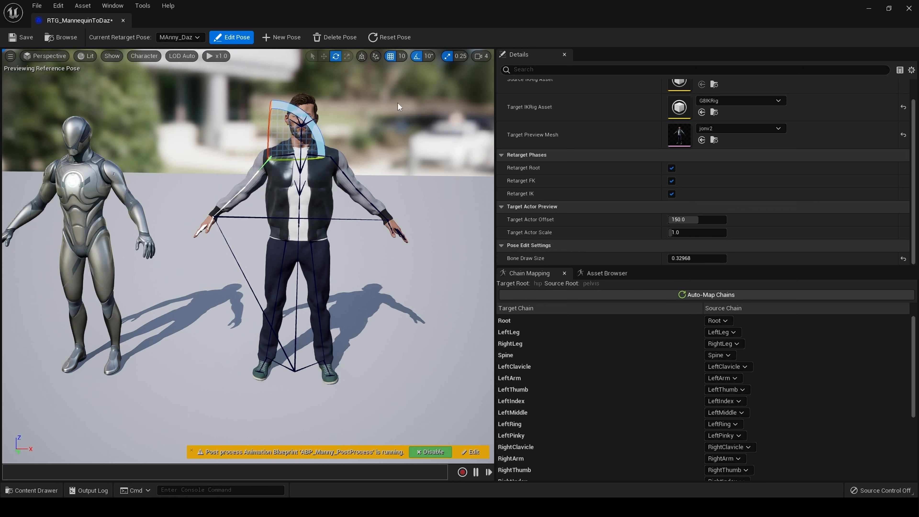
{"action": "left_click", "coordinate": [430, 58]}
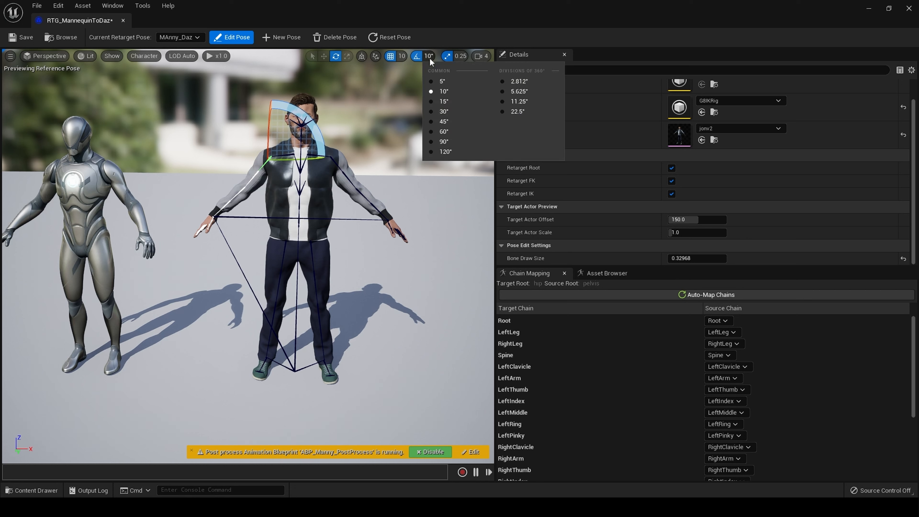
{"action": "left_click", "coordinate": [440, 81]}
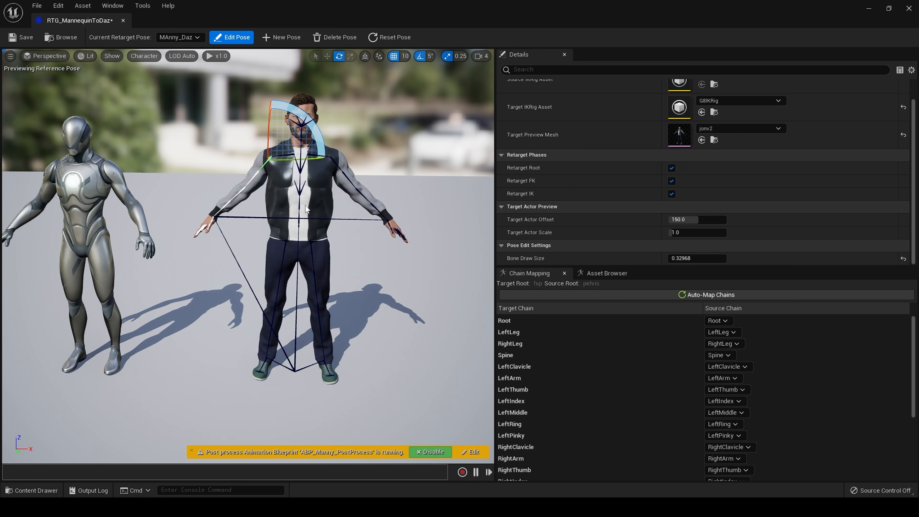
{"action": "mouse_move", "coordinate": [305, 205]}
{"action": "right_mouse_down"}
{"action": "mouse_move", "coordinate": [295, 205]}
{"action": "mouse_move", "coordinate": [322, 205]}
{"action": "mouse_move", "coordinate": [314, 205]}
{"action": "right_mouse_up"}
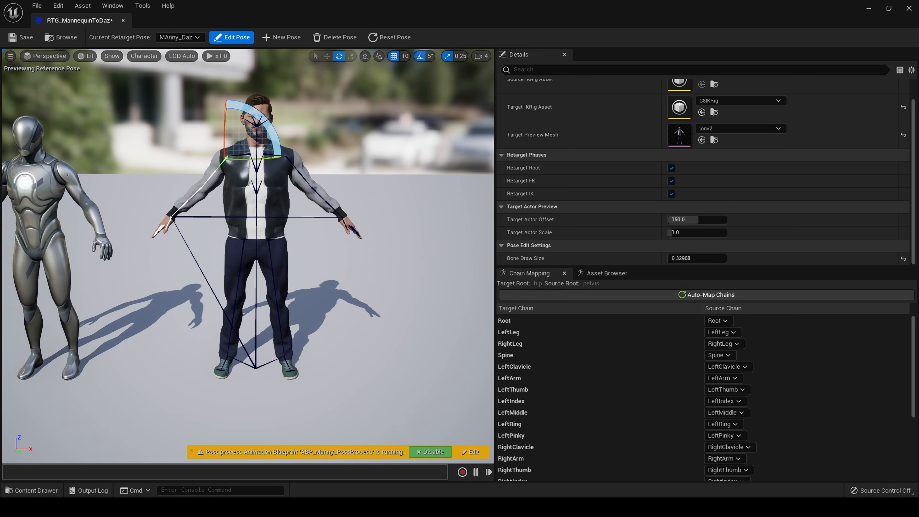
Set the rotation snap to 2.812° and rotate the Daz character's thigh bones slightly inward to match the Mannequin's leg stance
{"action": "middle_click_drag", "start_coordinate": [314, 206], "coordinate": [212, 207]}
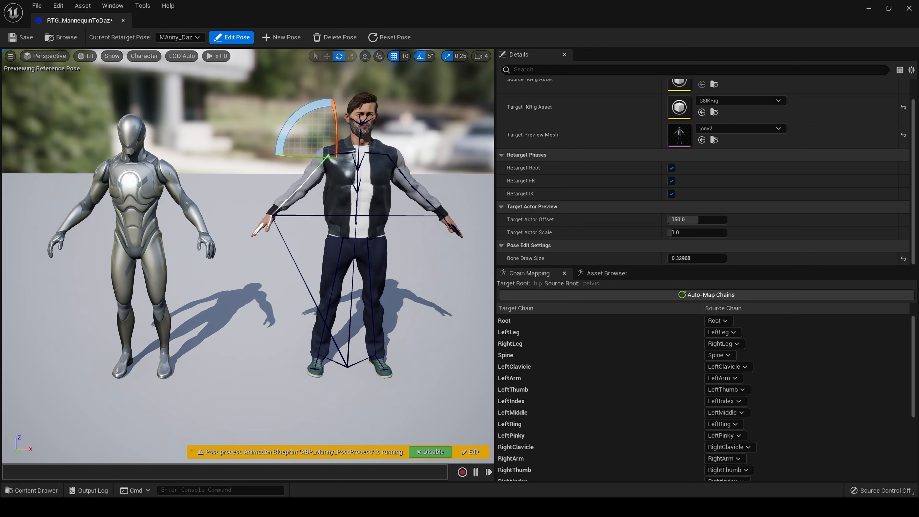
{"action": "middle_click_drag", "start_coordinate": [312, 237], "coordinate": [328, 237]}
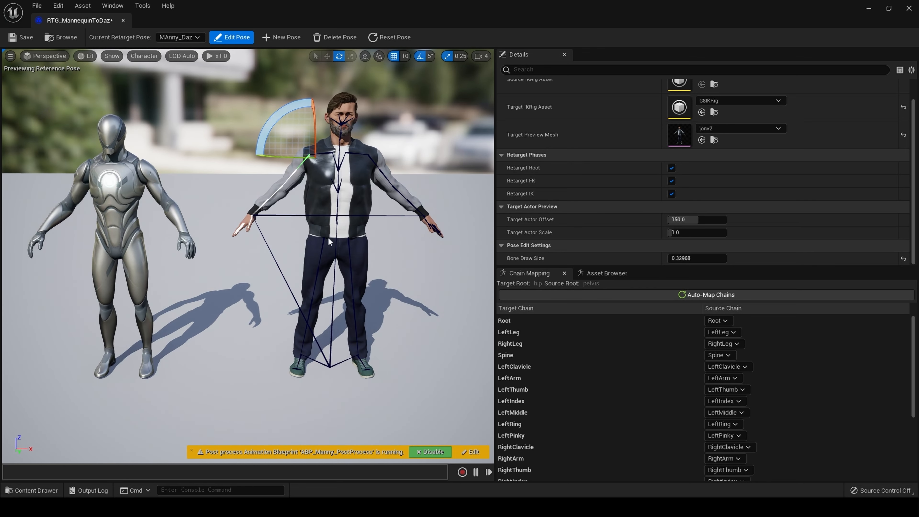
{"action": "left_click", "coordinate": [321, 253]}
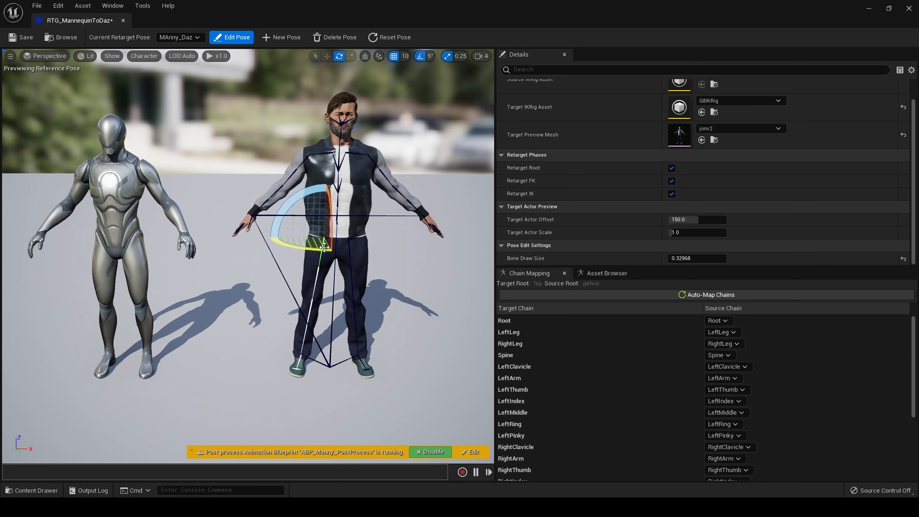
{"action": "left_click_drag", "start_coordinate": [283, 212], "coordinate": [314, 203]}
{"action": "left_click", "coordinate": [350, 254]}
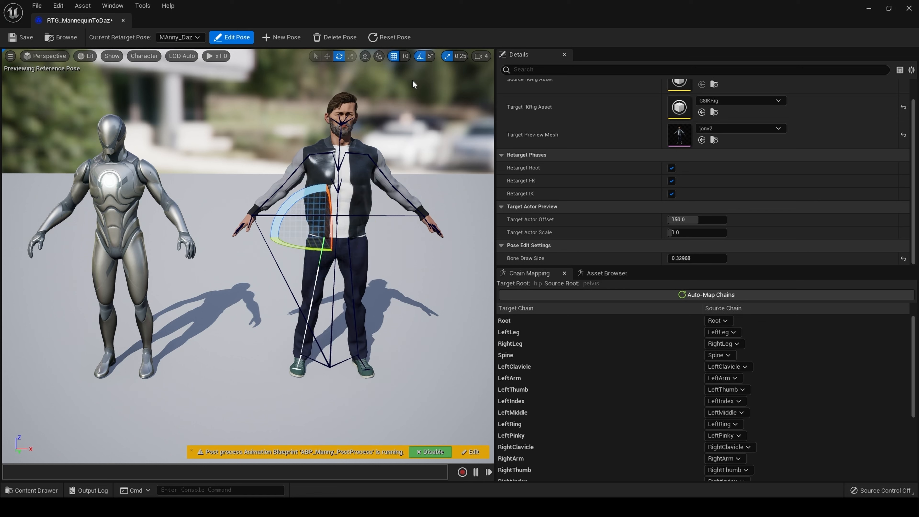
{"action": "left_click", "coordinate": [428, 59]}
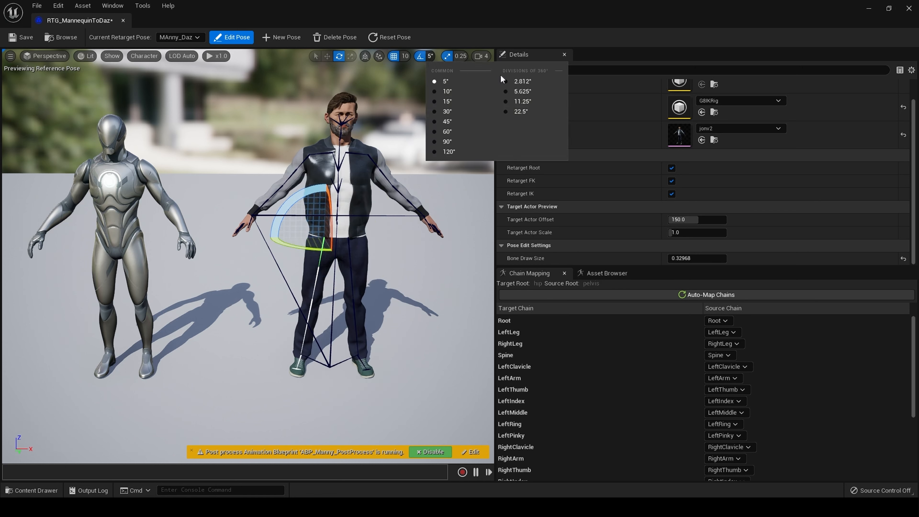
{"action": "left_click", "coordinate": [533, 83]}
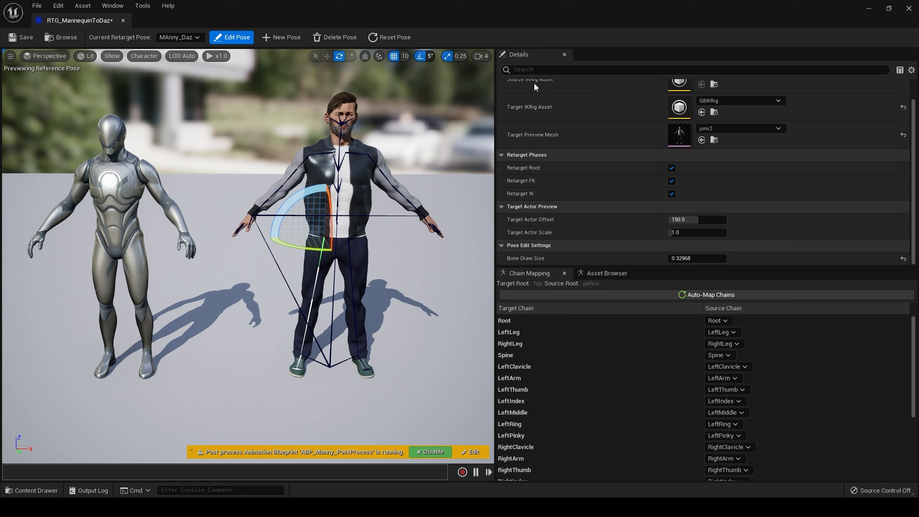
{"action": "left_click_drag", "start_coordinate": [289, 201], "coordinate": [312, 206]}
{"action": "left_click", "coordinate": [349, 245]}
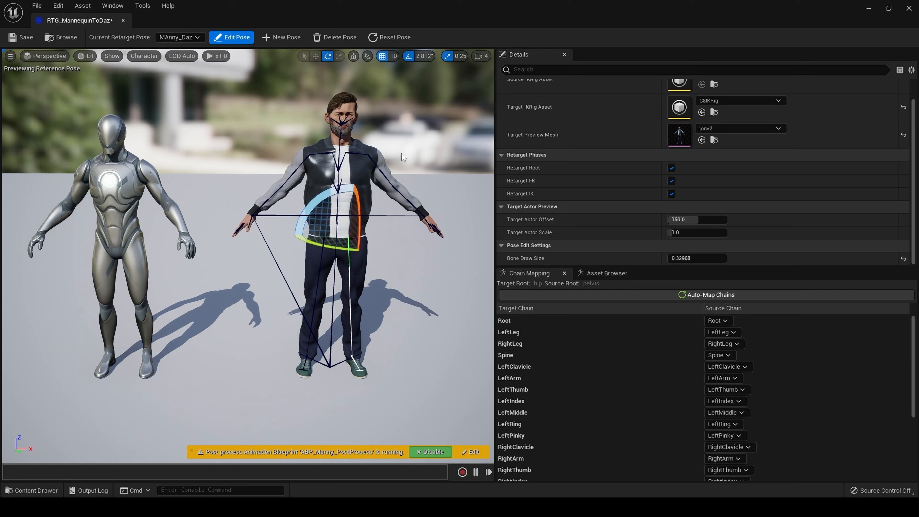
Return the rotation snap to 5° and lower the Daz character's right and left upper arm bones slightly
{"action": "left_click", "coordinate": [430, 56]}
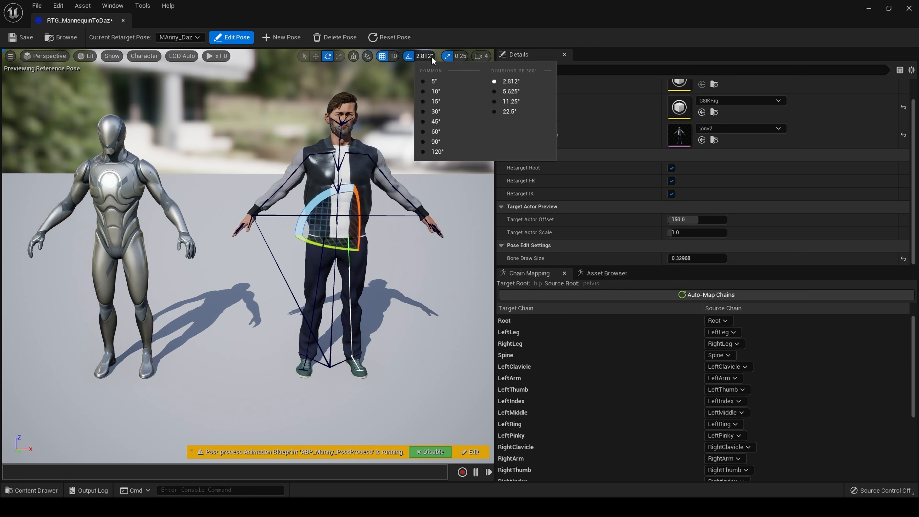
{"action": "left_click", "coordinate": [436, 81]}
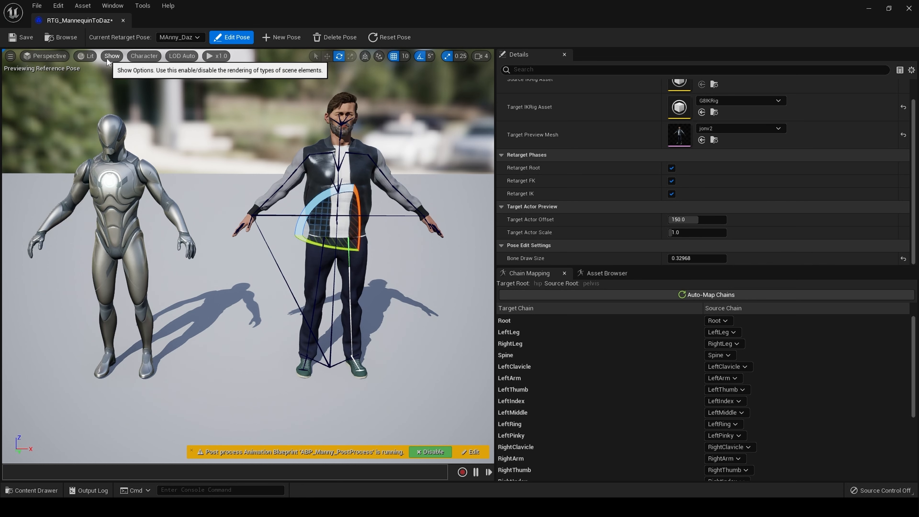
{"action": "mouse_move", "coordinate": [228, 201]}
{"action": "left_mouse_down"}
{"action": "mouse_move", "coordinate": [235, 266]}
{"action": "mouse_move", "coordinate": [239, 213]}
{"action": "left_mouse_up"}
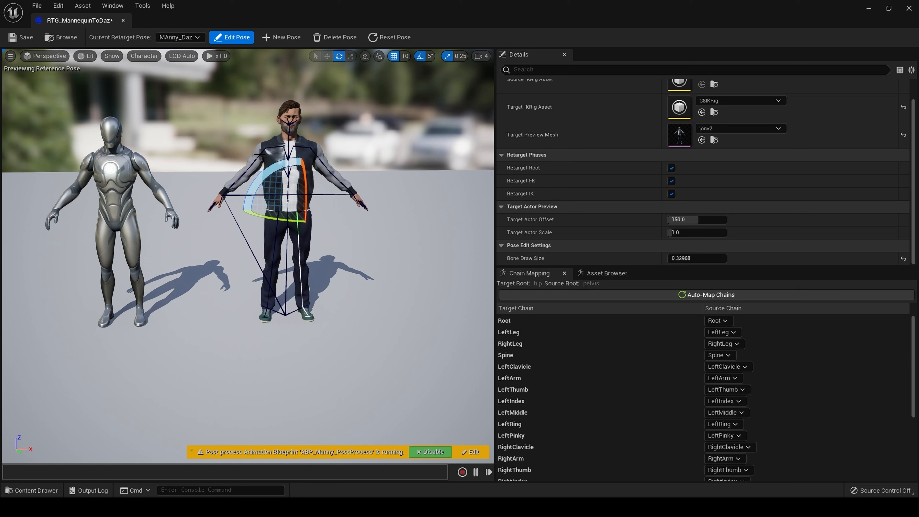
{"action": "left_click", "coordinate": [261, 153]}
{"action": "left_click_drag", "start_coordinate": [235, 112], "coordinate": [264, 123]}
{"action": "left_click", "coordinate": [321, 159]}
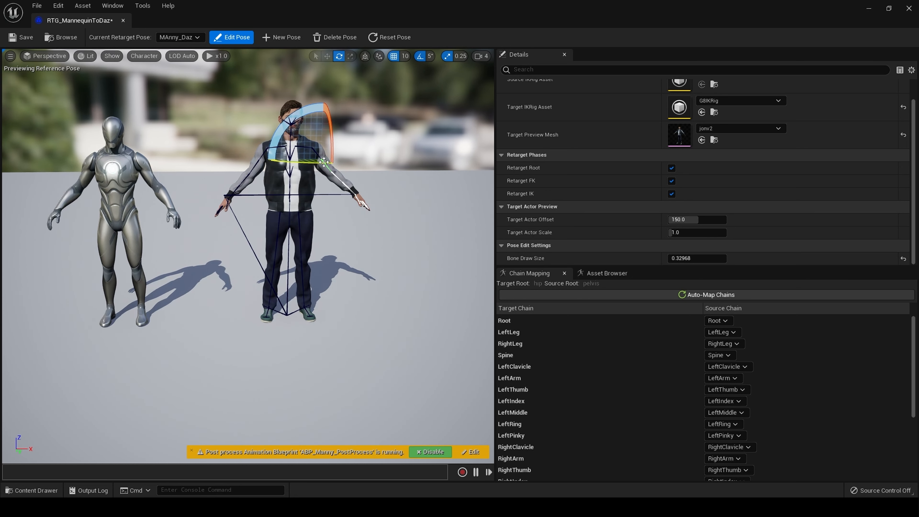
{"action": "left_click_drag", "start_coordinate": [287, 132], "coordinate": [283, 125]}
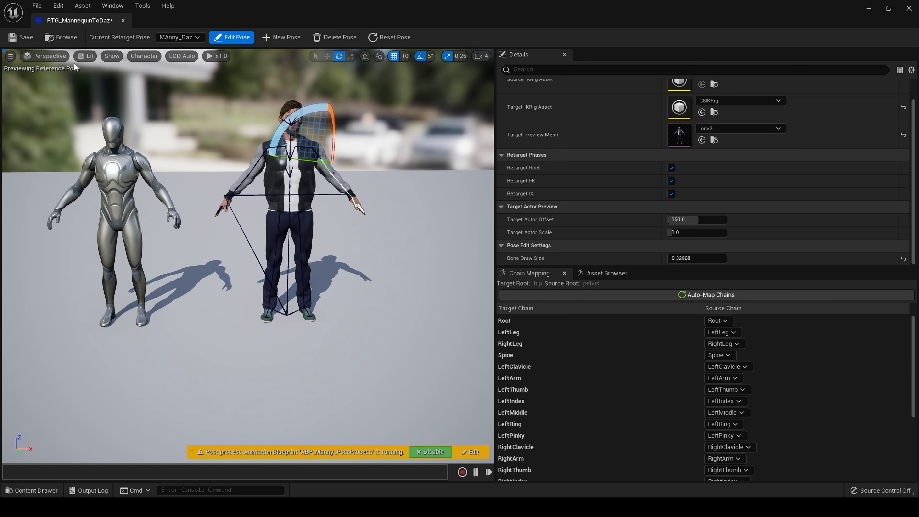
Switch the viewport to the orthographic top view and rotate both of the Daz character's arms forward at mid-arm, the left one by 15°
{"action": "left_click", "coordinate": [51, 56]}
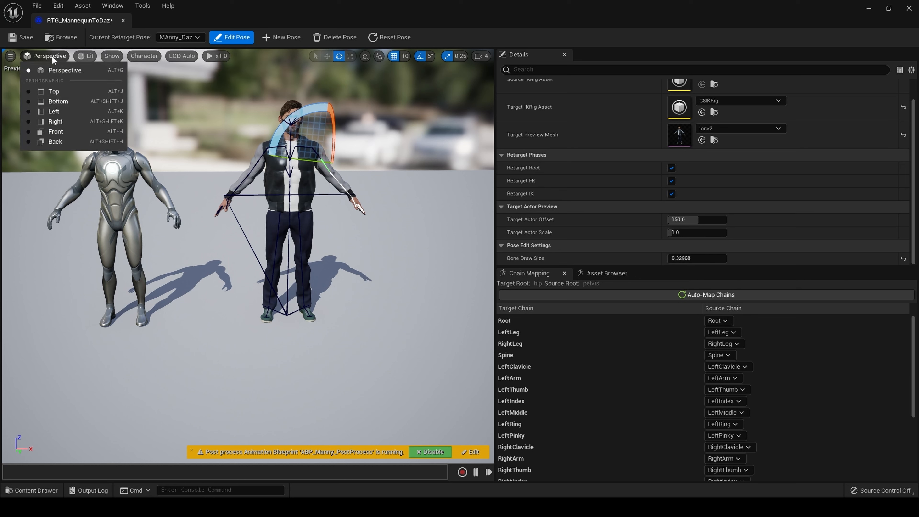
{"action": "left_click", "coordinate": [53, 90]}
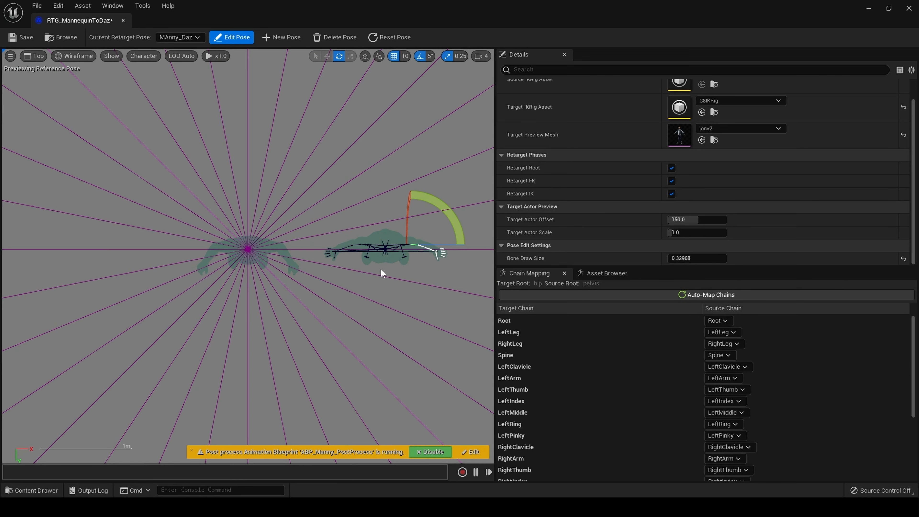
{"action": "scroll", "coordinate": [382, 273], "scroll_direction": "up", "scroll_amount": 3}
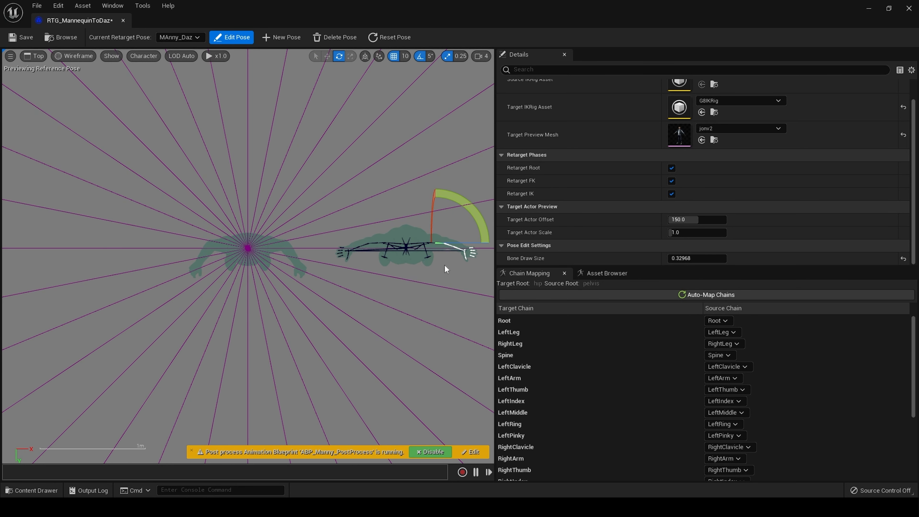
{"action": "left_click", "coordinate": [361, 248]}
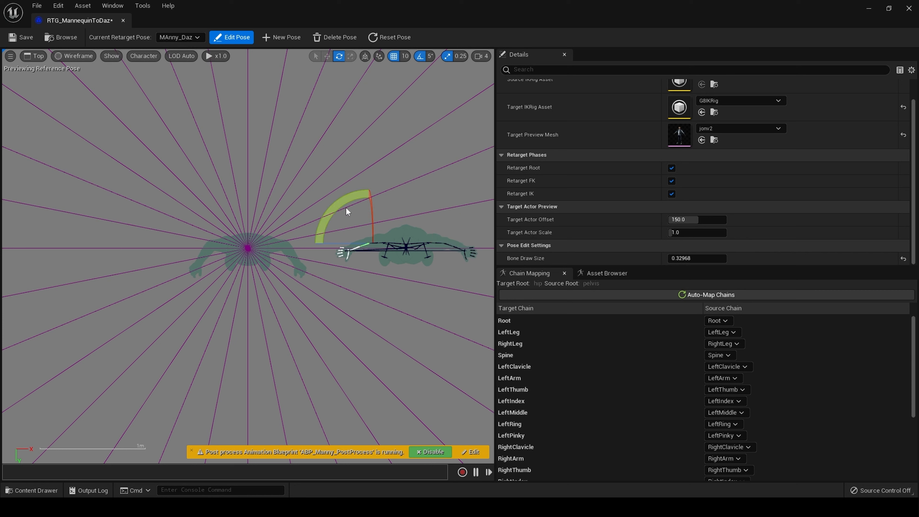
{"action": "left_click_drag", "start_coordinate": [348, 212], "coordinate": [355, 210]}
{"action": "left_click", "coordinate": [449, 245]}
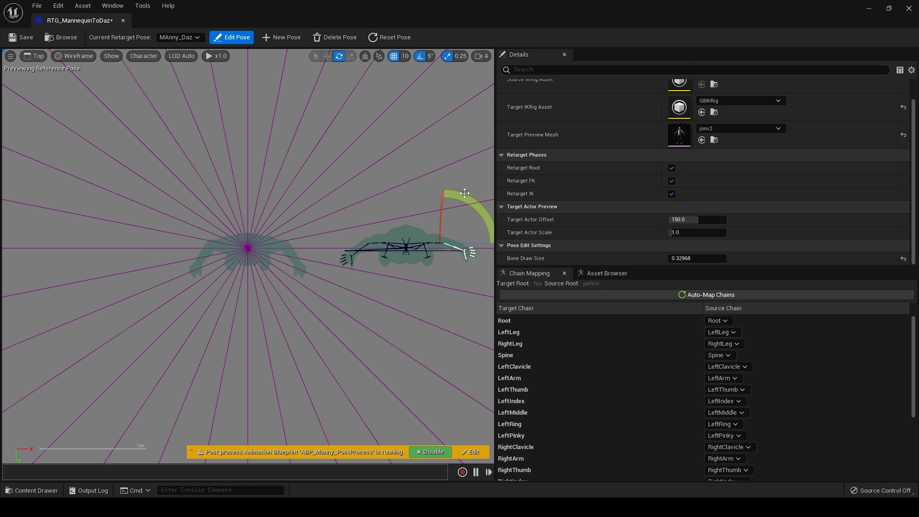
{"action": "left_click_drag", "start_coordinate": [467, 195], "coordinate": [472, 201]}
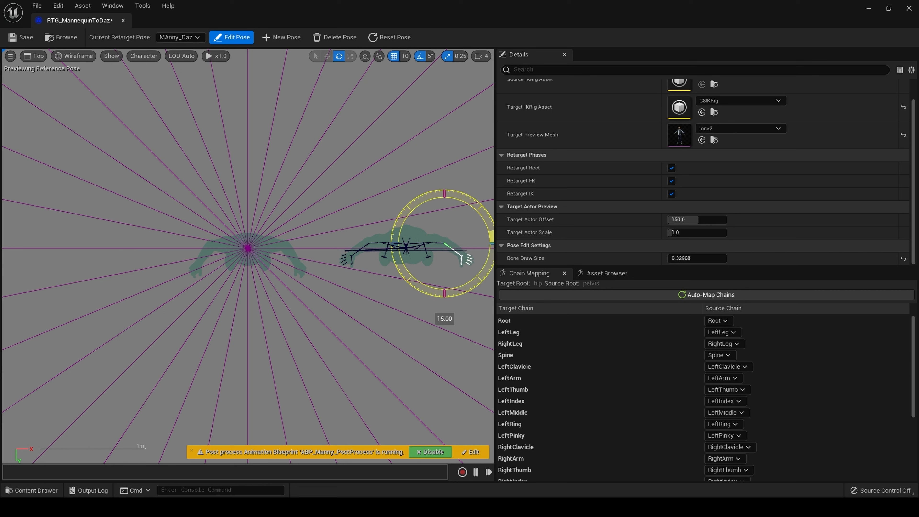
{"action": "left_click_drag", "start_coordinate": [467, 205], "coordinate": [448, 213]}
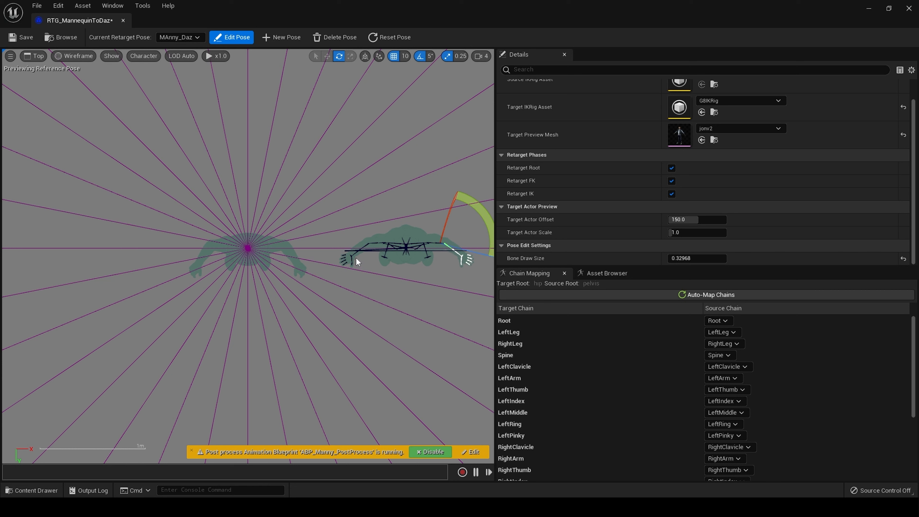
Try rotating both of the Daz character's forearm bones forward, the left one by 5°, and undo the rotation
{"action": "left_click", "coordinate": [371, 258]}
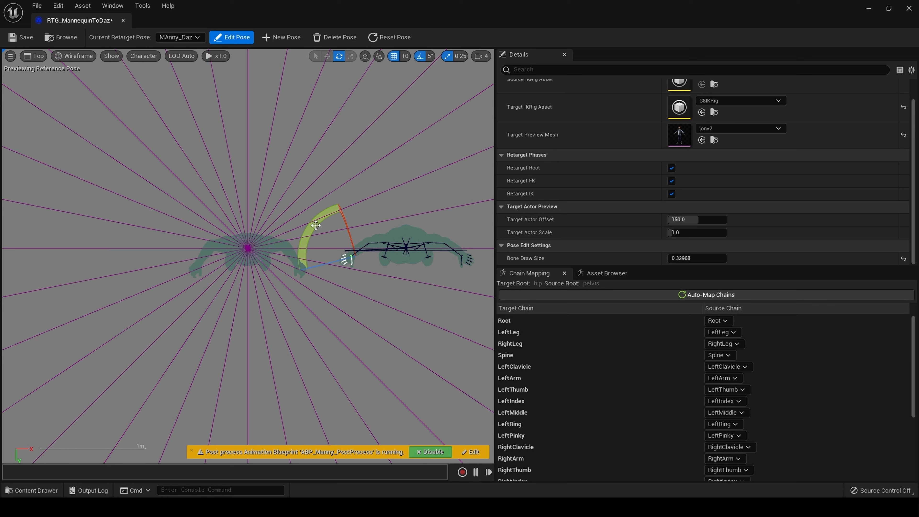
{"action": "left_click_drag", "start_coordinate": [306, 229], "coordinate": [449, 243]}
{"action": "left_click", "coordinate": [460, 255]}
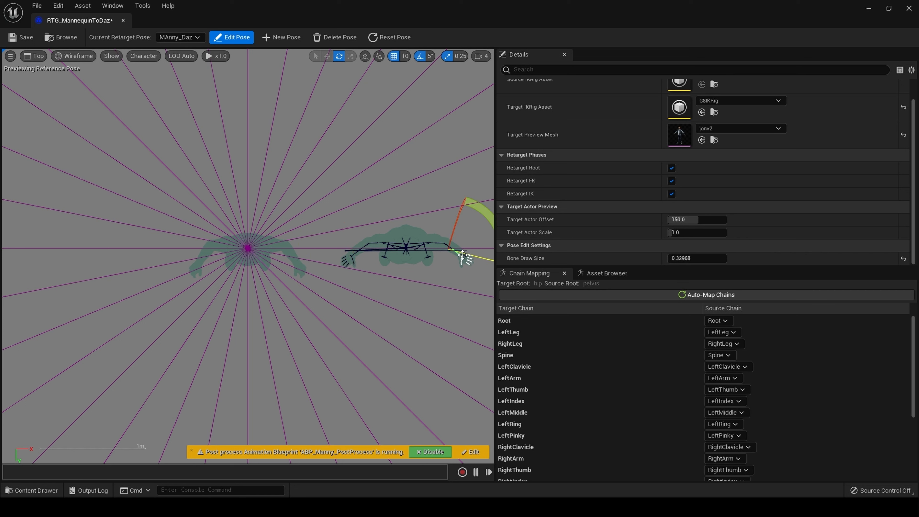
{"action": "left_click", "coordinate": [461, 258]}
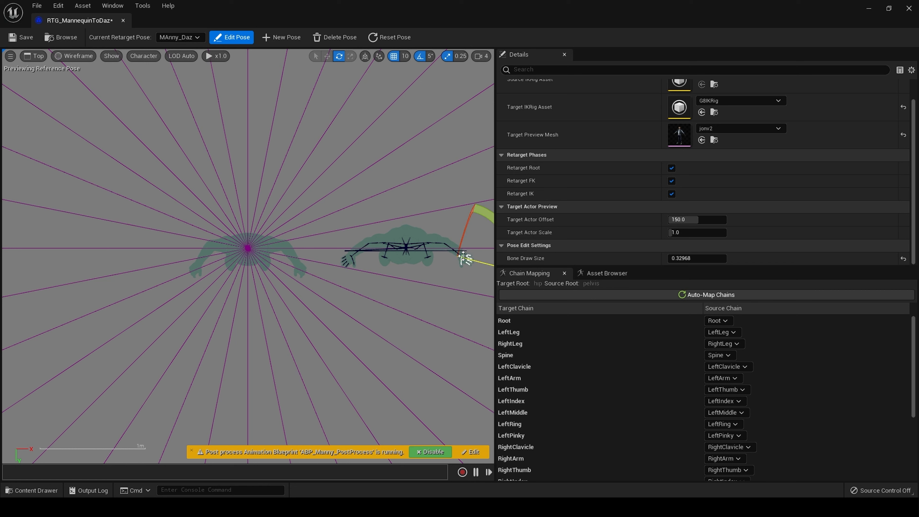
{"action": "left_click", "coordinate": [457, 262]}
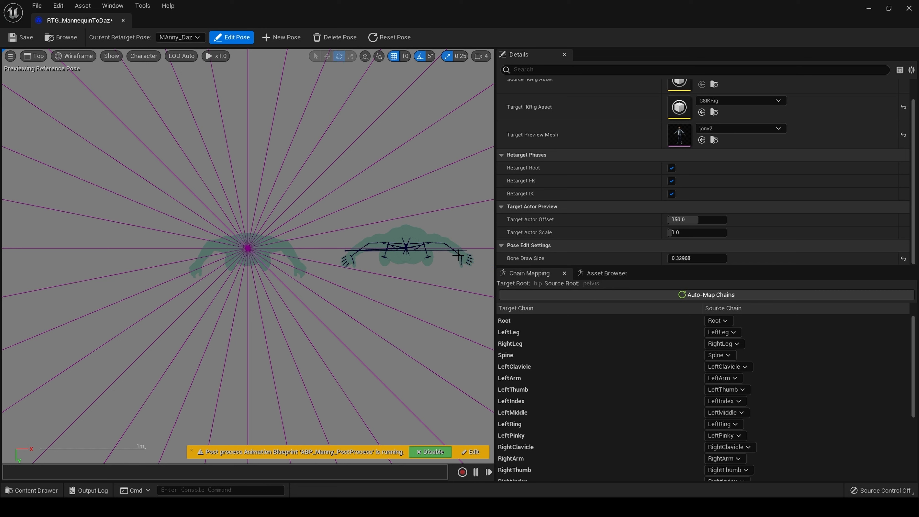
{"action": "left_click", "coordinate": [458, 256]}
{"action": "mouse_move", "coordinate": [472, 214]}
{"action": "left_mouse_down"}
{"action": "mouse_move", "coordinate": [481, 223]}
{"action": "mouse_move", "coordinate": [474, 216]}
{"action": "left_mouse_up"}
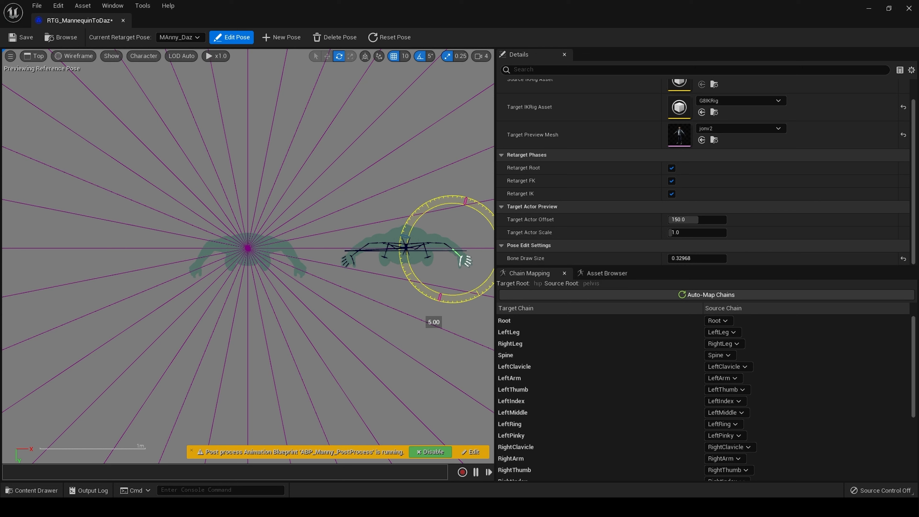
{"action": "left_click", "coordinate": [434, 308]}
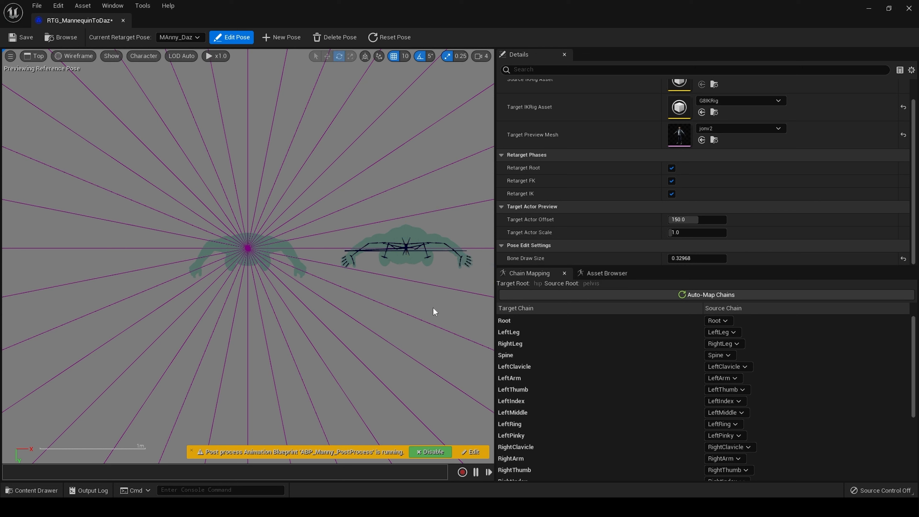
{"action": "key", "text": "ctrl+z"}
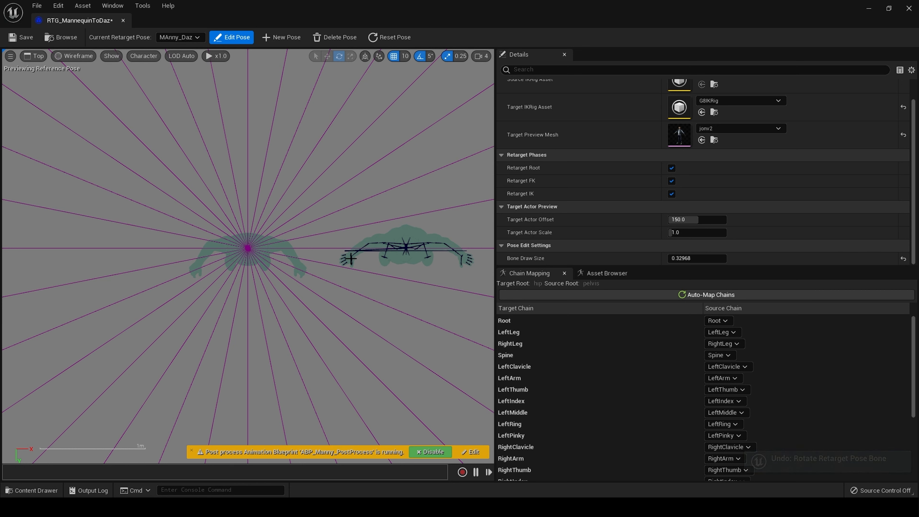
Rotate the Daz character's right hand bone forward by about 10° in the top view
{"action": "left_click", "coordinate": [349, 259]}
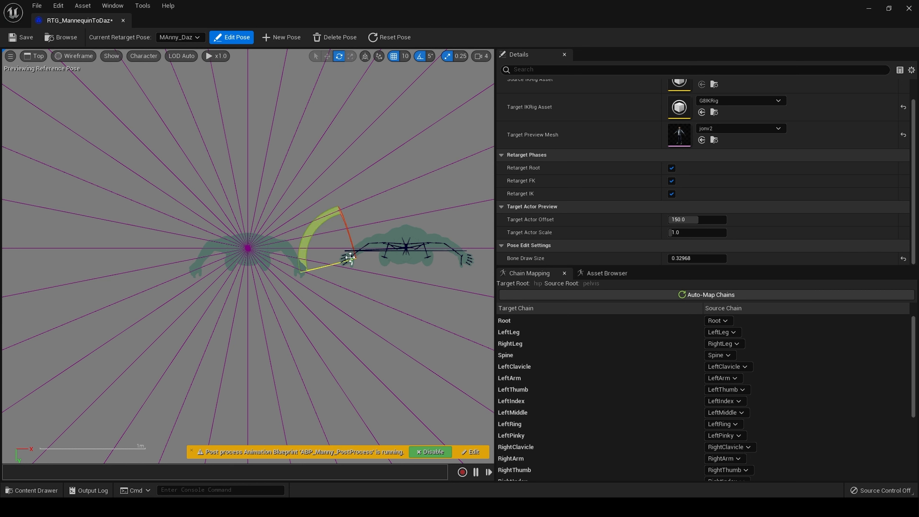
{"action": "left_click", "coordinate": [351, 258]}
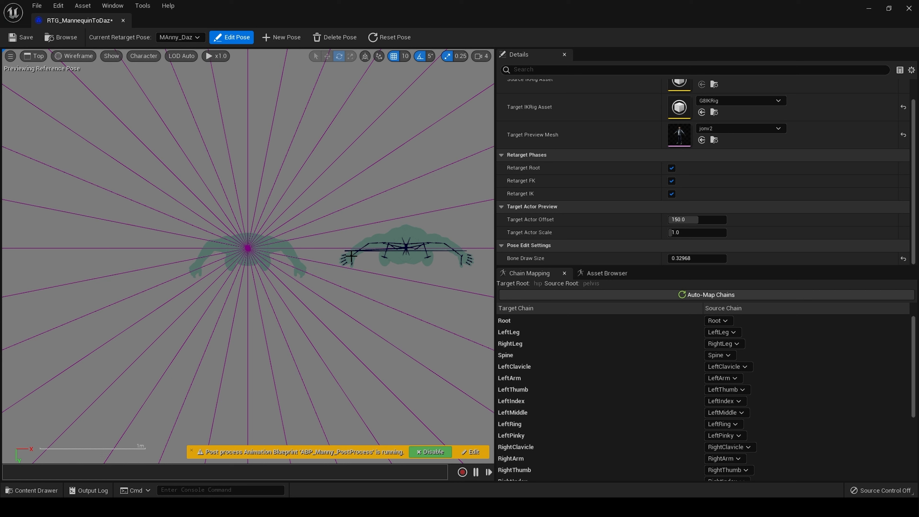
{"action": "left_click", "coordinate": [351, 257]}
{"action": "left_click_drag", "start_coordinate": [316, 225], "coordinate": [311, 233]}
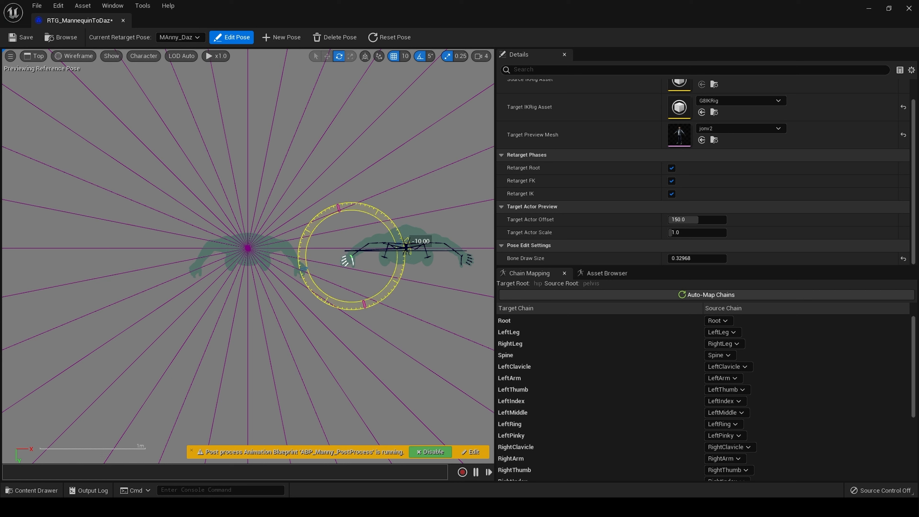
{"action": "left_click_drag", "start_coordinate": [421, 242], "coordinate": [422, 242]}
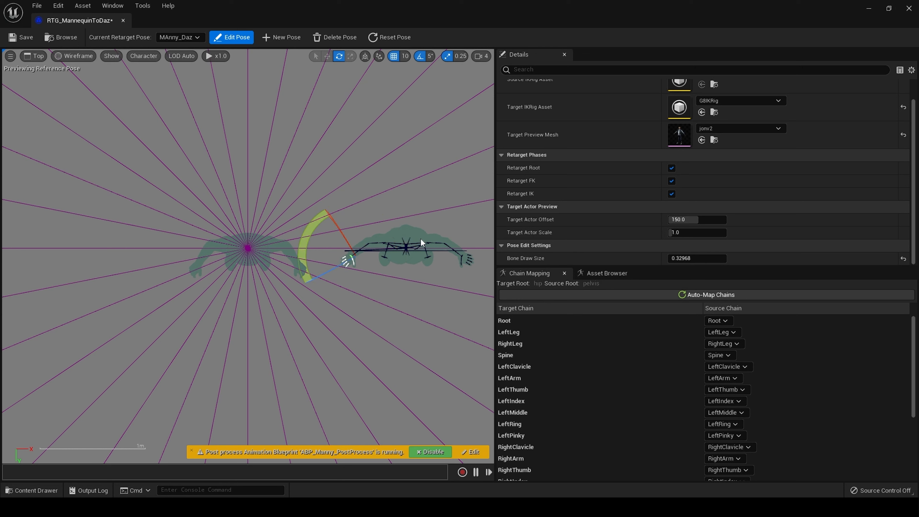
Select the Daz character's left hand bone and rotate it forward to mirror the right hand
{"action": "left_click", "coordinate": [458, 260]}
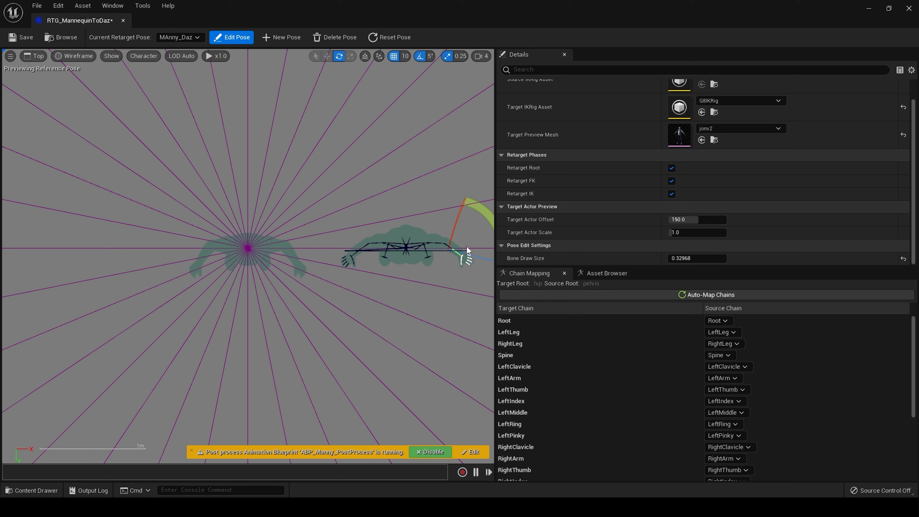
{"action": "left_click", "coordinate": [442, 249]}
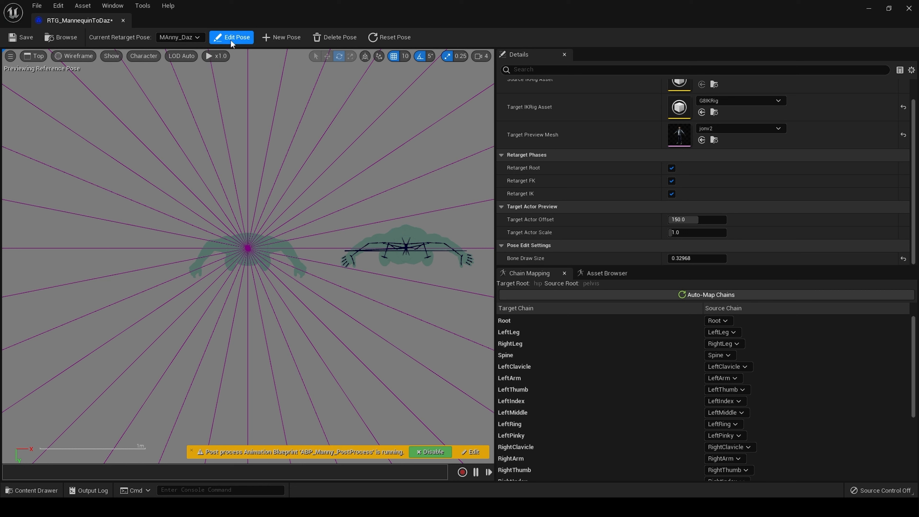
{"action": "left_click", "coordinate": [457, 261]}
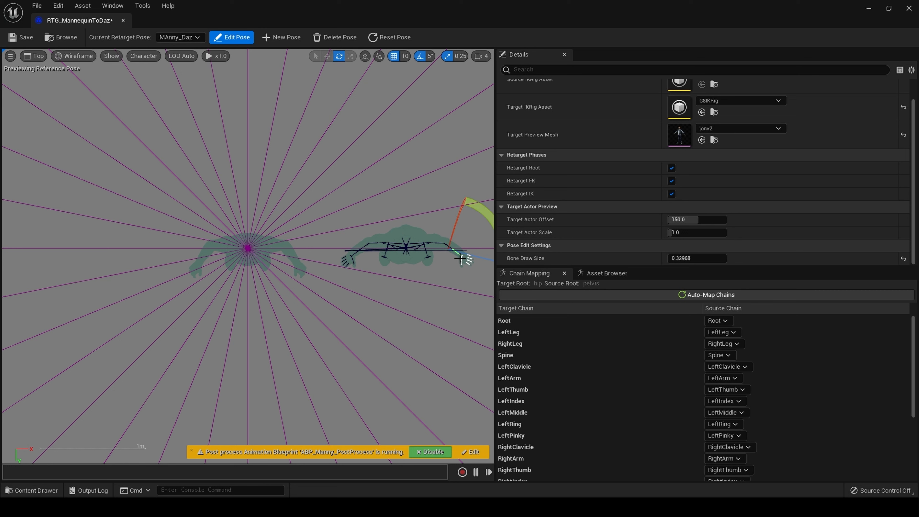
{"action": "left_click", "coordinate": [462, 259]}
{"action": "left_click_drag", "start_coordinate": [481, 211], "coordinate": [485, 213]}
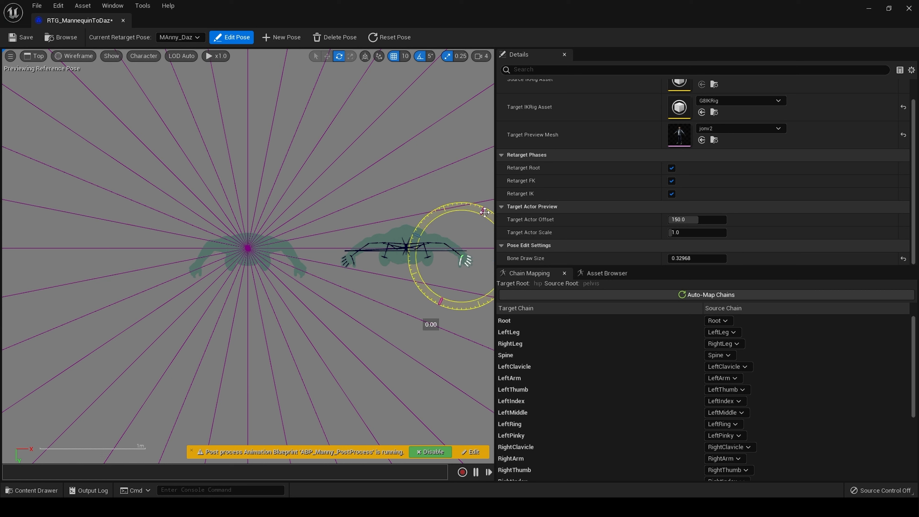
Switch the viewport from top to perspective view and frame the target character's right hand beside the mannequin
{"action": "left_click", "coordinate": [484, 212]}
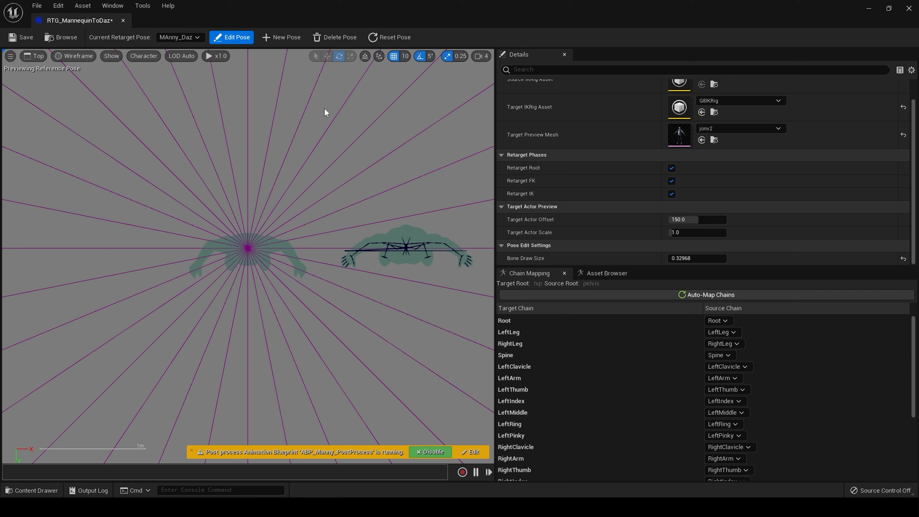
{"action": "left_click", "coordinate": [33, 56]}
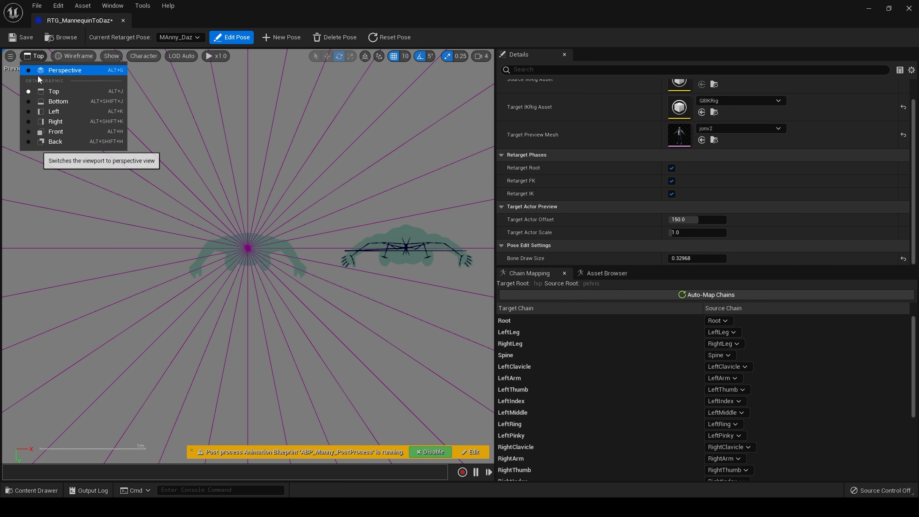
{"action": "left_click", "coordinate": [38, 74]}
{"action": "mouse_move", "coordinate": [357, 276]}
{"action": "right_mouse_down"}
{"action": "mouse_move", "coordinate": [406, 286]}
{"action": "mouse_move", "coordinate": [416, 279]}
{"action": "mouse_move", "coordinate": [373, 281]}
{"action": "right_mouse_up"}
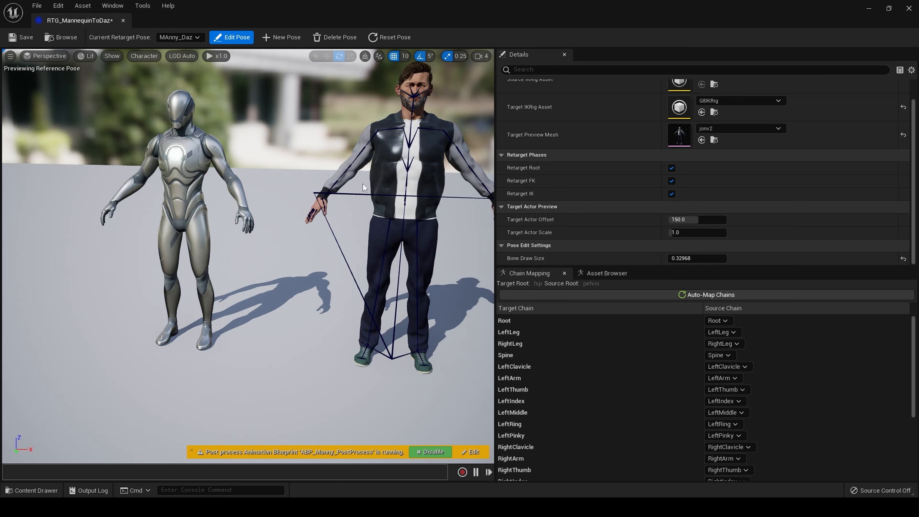
{"action": "right_click_drag", "start_coordinate": [363, 184], "coordinate": [373, 184]}
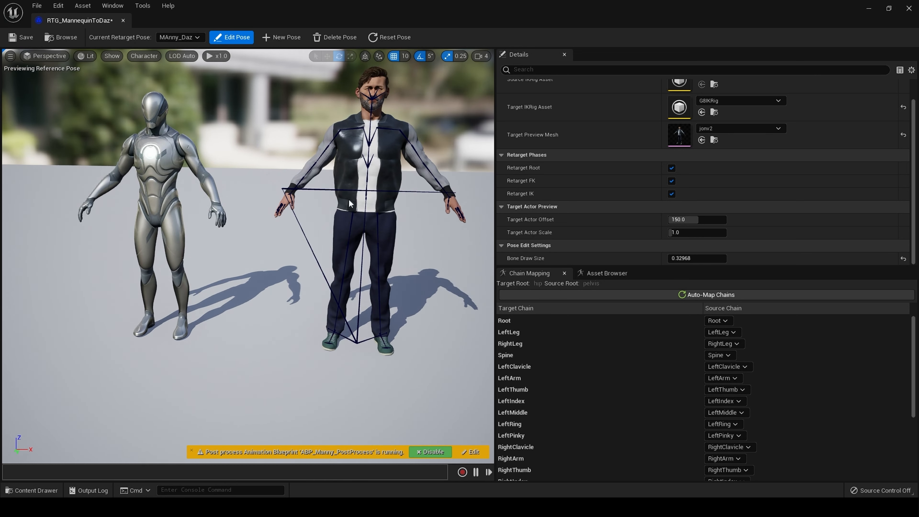
{"action": "mouse_move", "coordinate": [297, 229]}
{"action": "right_mouse_down"}
{"action": "mouse_move", "coordinate": [286, 229]}
{"action": "mouse_move", "coordinate": [315, 228]}
{"action": "right_mouse_up"}
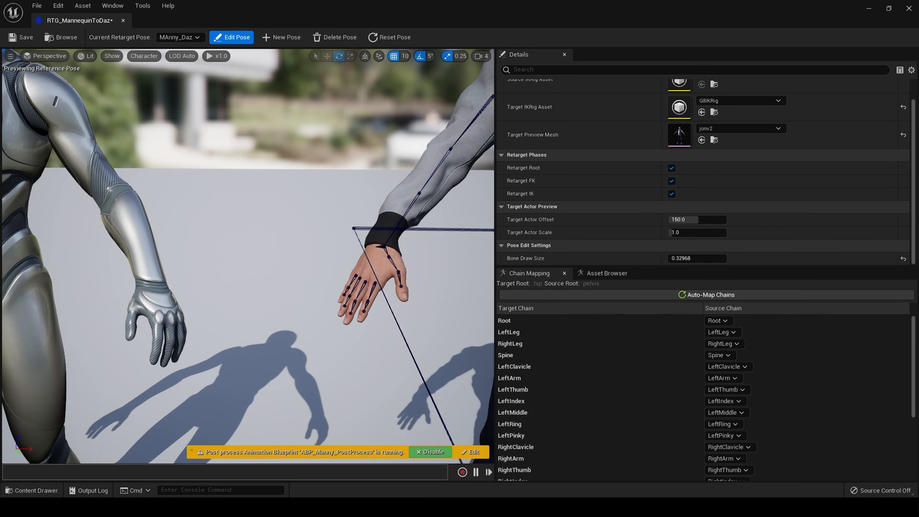
Rotate the target character's right and left hand bones slightly at the wrists to match the mannequin's hand pose
{"action": "left_click", "coordinate": [382, 247]}
{"action": "left_click_drag", "start_coordinate": [405, 258], "coordinate": [395, 259]}
{"action": "right_click_drag", "start_coordinate": [402, 220], "coordinate": [449, 222]}
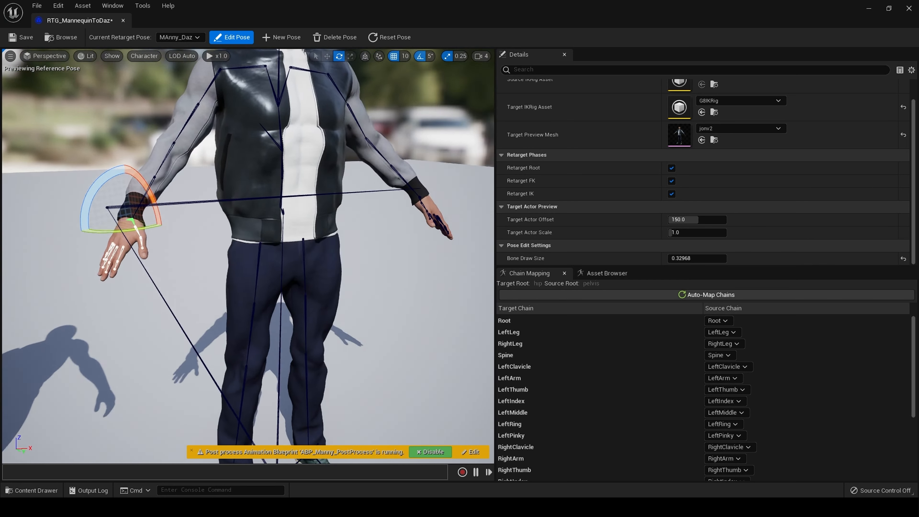
{"action": "mouse_move", "coordinate": [437, 289]}
{"action": "right_mouse_down"}
{"action": "mouse_move", "coordinate": [466, 289]}
{"action": "mouse_move", "coordinate": [438, 289]}
{"action": "right_mouse_up"}
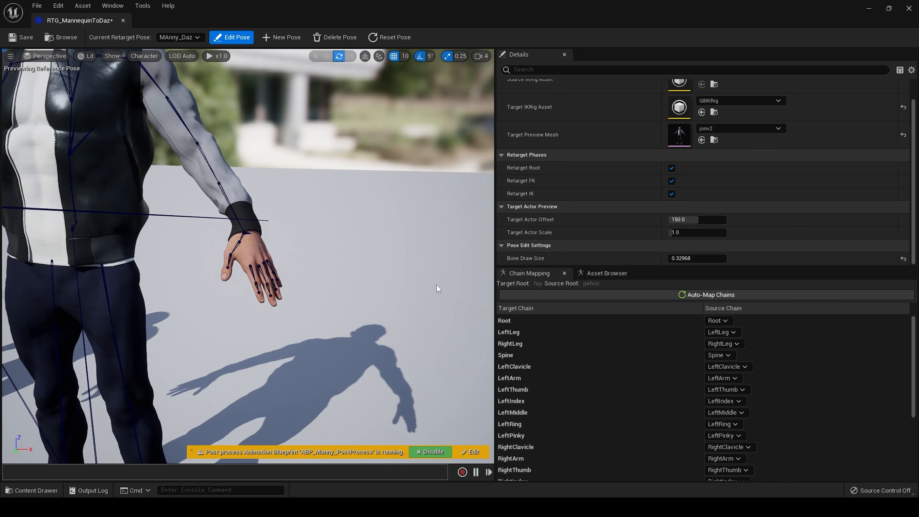
{"action": "left_click", "coordinate": [245, 233]}
{"action": "left_click_drag", "start_coordinate": [259, 247], "coordinate": [267, 246]}
Compare both characters' overall pose, leave pose editing and save the RTG_MannequinToDaz retargeter
{"action": "mouse_move", "coordinate": [135, 343]}
{"action": "right_mouse_down"}
{"action": "mouse_move", "coordinate": [115, 344]}
{"action": "mouse_move", "coordinate": [145, 344]}
{"action": "mouse_move", "coordinate": [116, 341]}
{"action": "mouse_move", "coordinate": [119, 351]}
{"action": "mouse_move", "coordinate": [142, 350]}
{"action": "mouse_move", "coordinate": [127, 350]}
{"action": "right_mouse_up"}
{"action": "left_click_drag", "start_coordinate": [106, 294], "coordinate": [115, 271]}
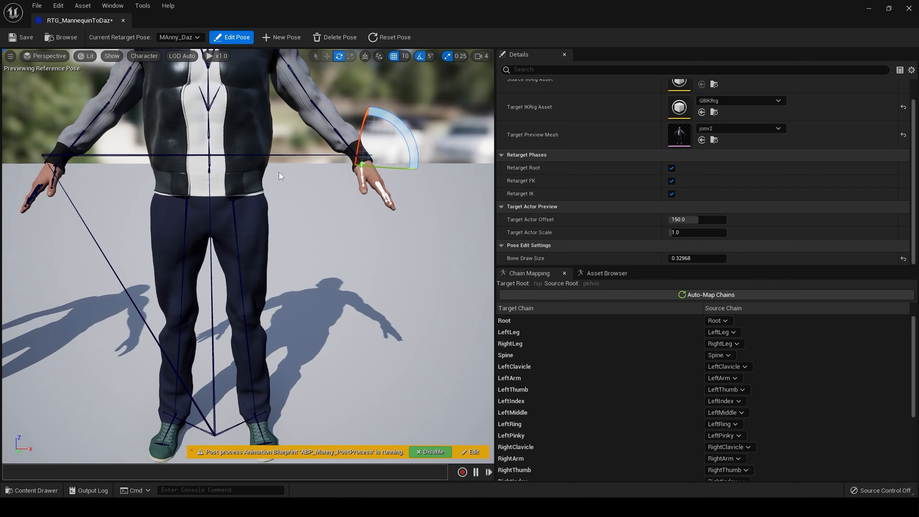
{"action": "left_click_drag", "start_coordinate": [266, 253], "coordinate": [250, 289]}
{"action": "middle_click_drag", "start_coordinate": [250, 289], "coordinate": [248, 265]}
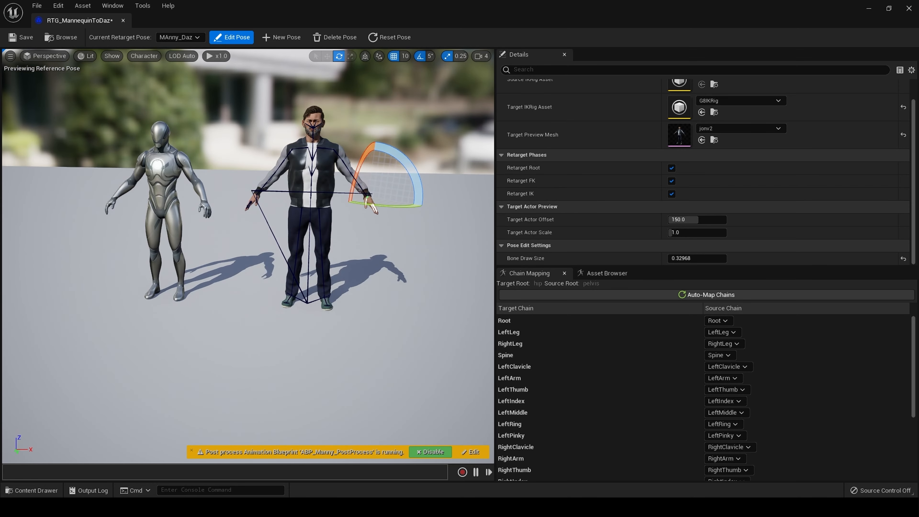
{"action": "left_click_drag", "start_coordinate": [190, 200], "coordinate": [195, 166]}
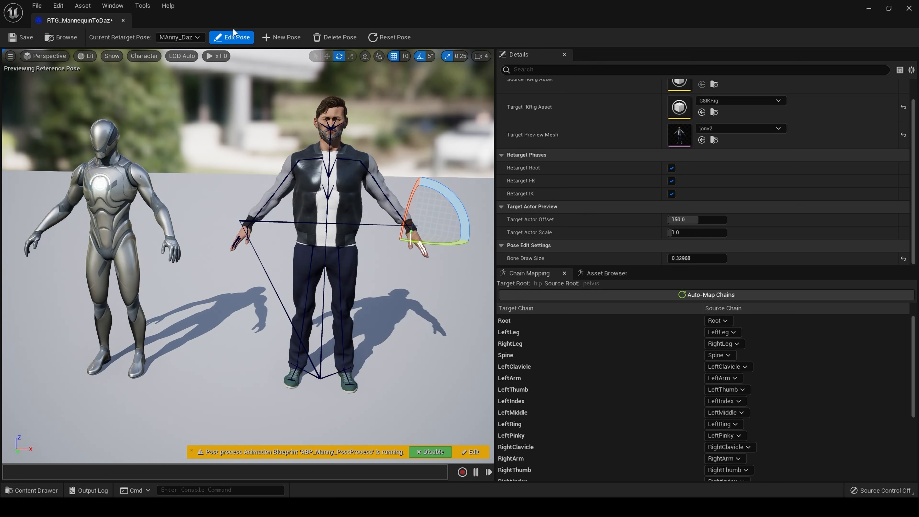
{"action": "left_click", "coordinate": [247, 39]}
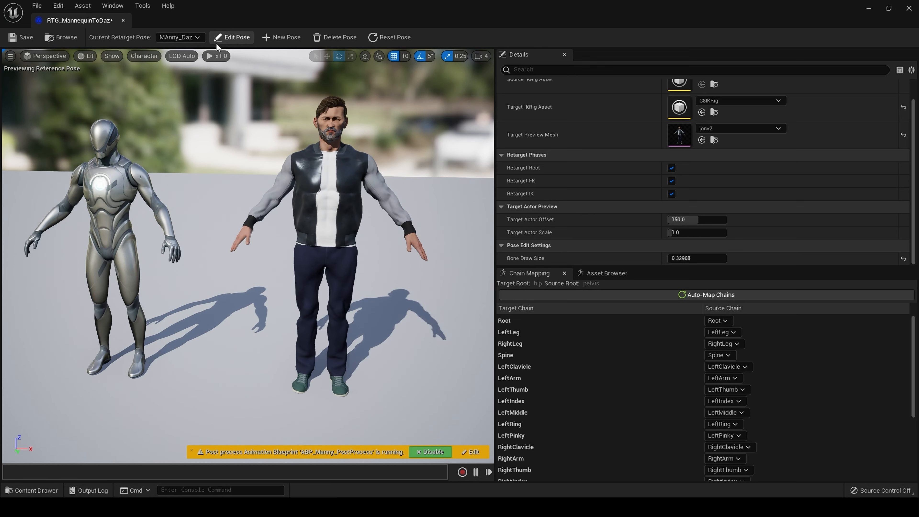
{"action": "left_click", "coordinate": [21, 37]}
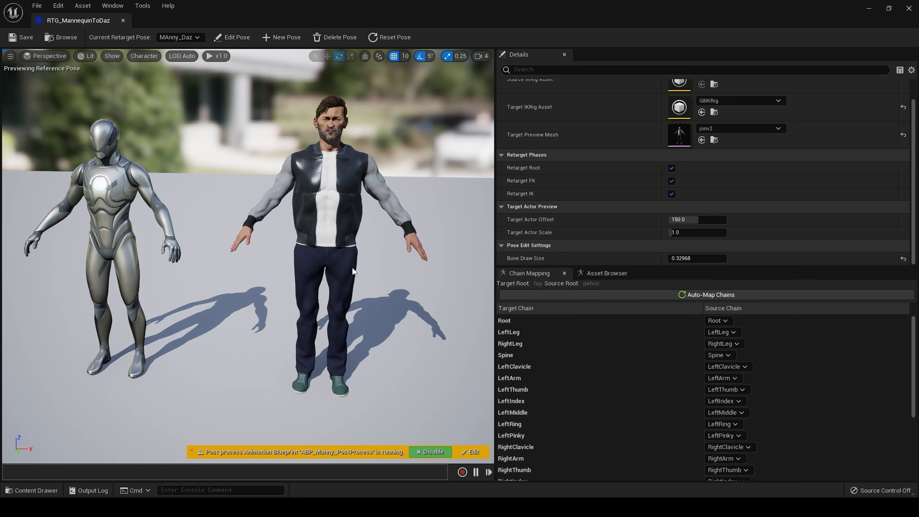
{"action": "left_click_drag", "start_coordinate": [383, 264], "coordinate": [416, 272]}
{"action": "middle_click_drag", "start_coordinate": [416, 272], "coordinate": [374, 275]}
{"action": "right_click_drag", "start_coordinate": [431, 271], "coordinate": [420, 271]}
{"action": "key", "text": "d"}
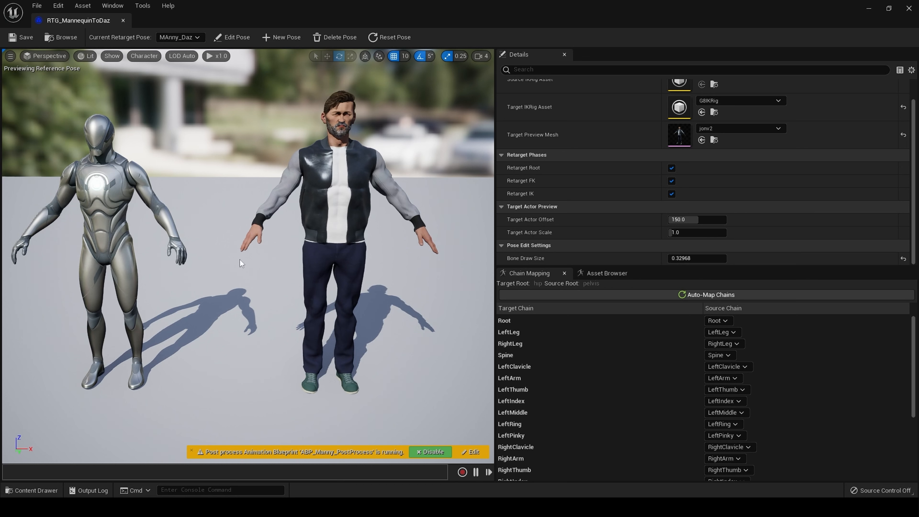
{"action": "left_click", "coordinate": [603, 273]}
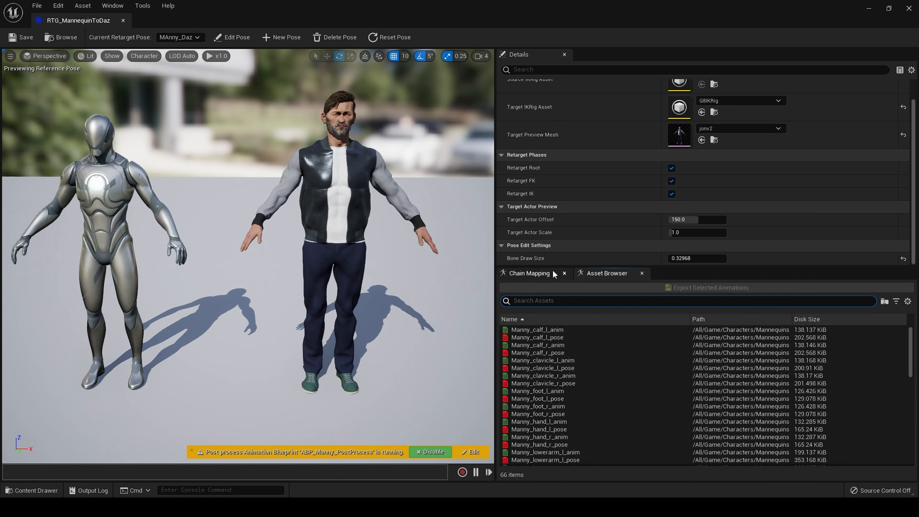
{"action": "left_click", "coordinate": [540, 274]}
Set the Root chain's FK Translation Mode to Globally Scaled
{"action": "left_click", "coordinate": [537, 322]}
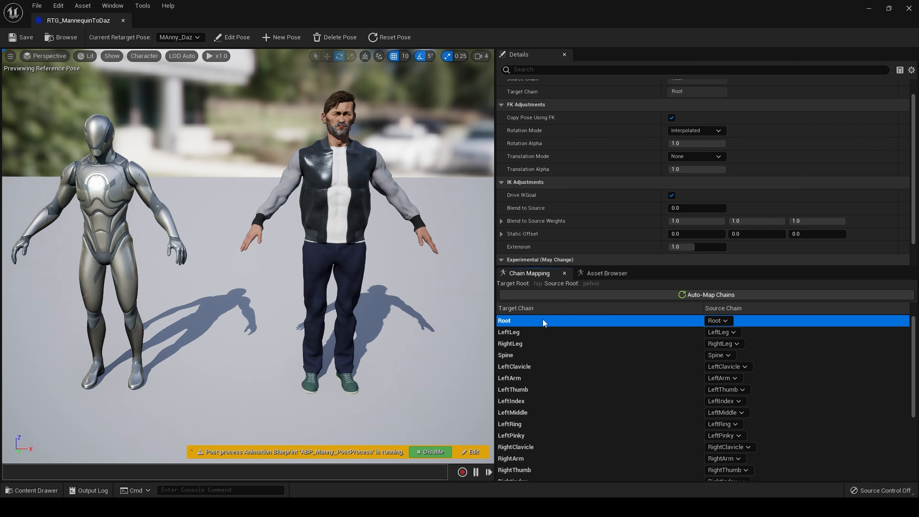
{"action": "left_click", "coordinate": [690, 161]}
{"action": "left_click", "coordinate": [691, 174]}
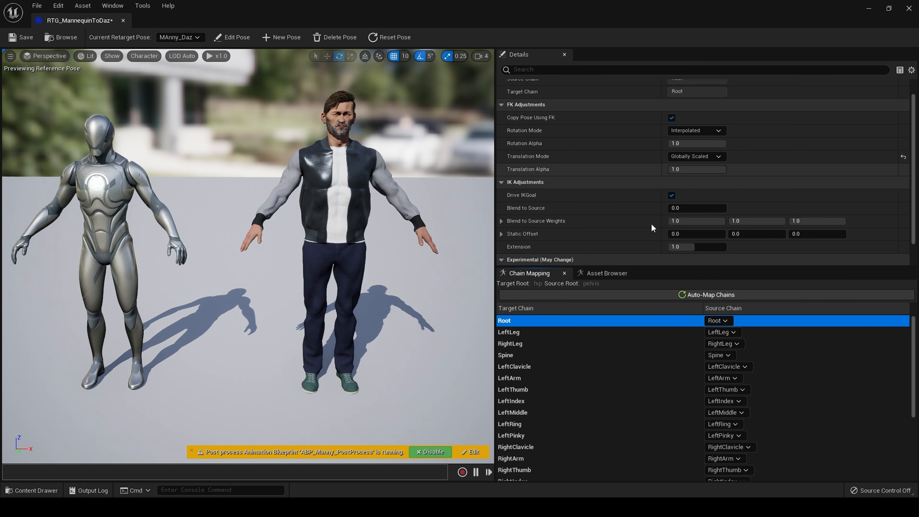
Set the FK Translation Mode of the FootRootIK, LeftFootIK and RightFootIK chains to Absolute
{"action": "scroll", "coordinate": [580, 351], "scroll_direction": "down", "scroll_amount": 5}
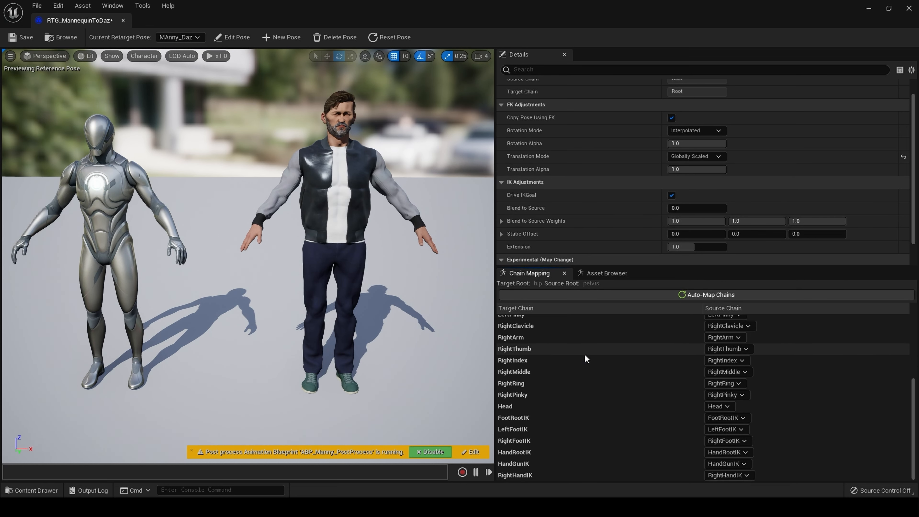
{"action": "left_click", "coordinate": [528, 419]}
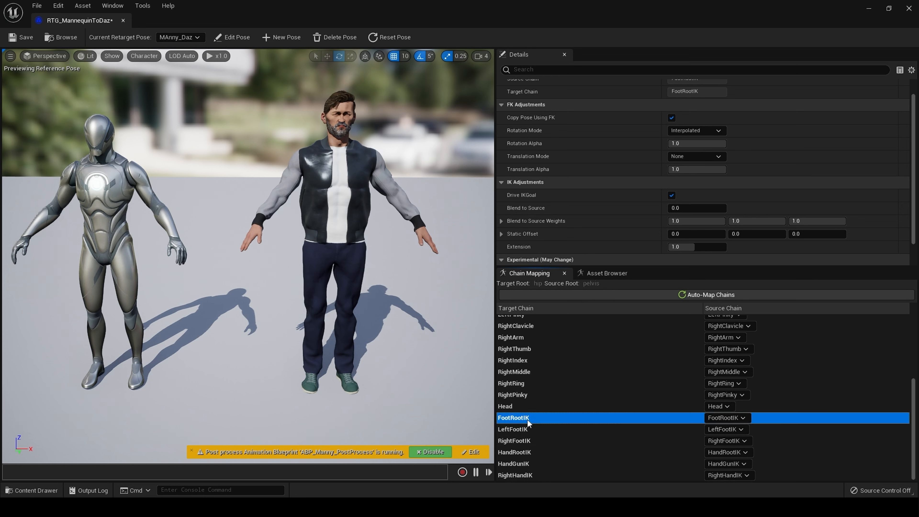
{"action": "left_click", "coordinate": [687, 156]}
{"action": "left_click", "coordinate": [688, 184]}
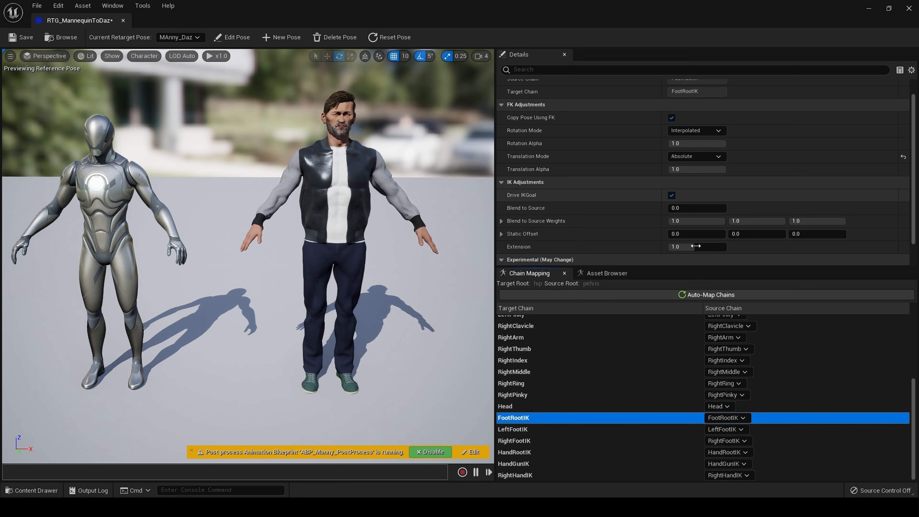
{"action": "left_click", "coordinate": [599, 430]}
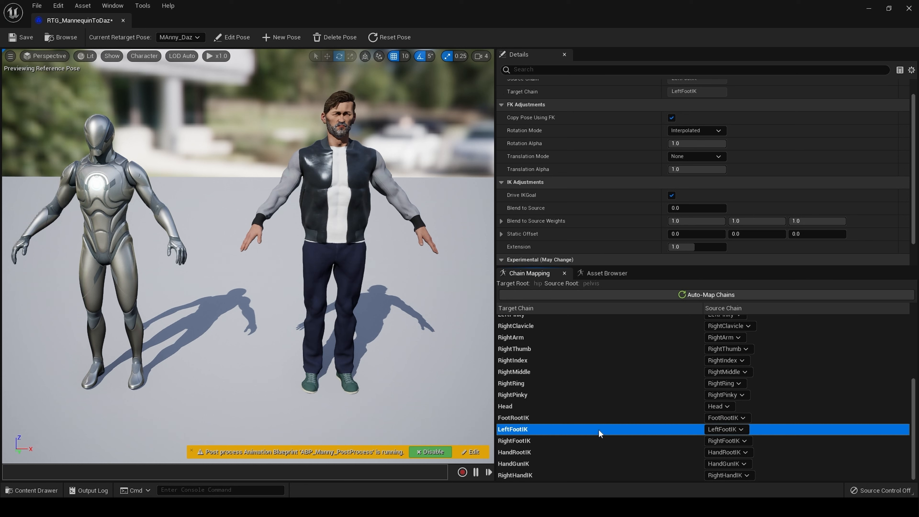
{"action": "left_click", "coordinate": [689, 156]}
{"action": "left_click", "coordinate": [689, 184]}
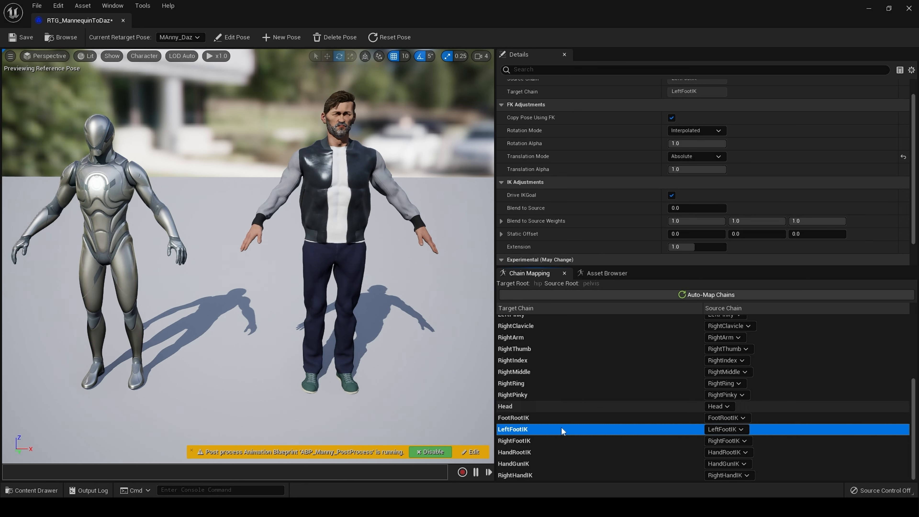
{"action": "left_click", "coordinate": [537, 443]}
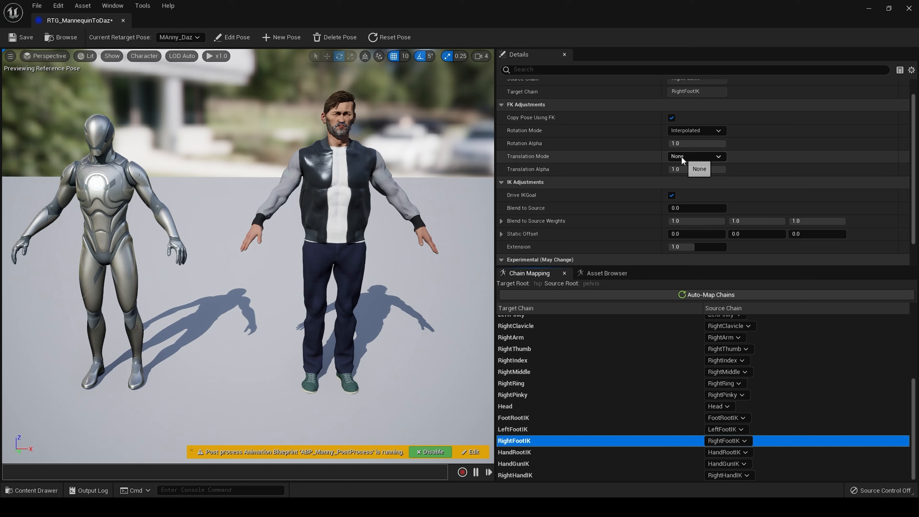
{"action": "left_click", "coordinate": [682, 156]}
{"action": "left_click", "coordinate": [685, 184]}
Set the FK Translation Mode of the HandRootIK, HandGunIK and RightHandIK chains to Absolute
{"action": "left_click", "coordinate": [540, 452]}
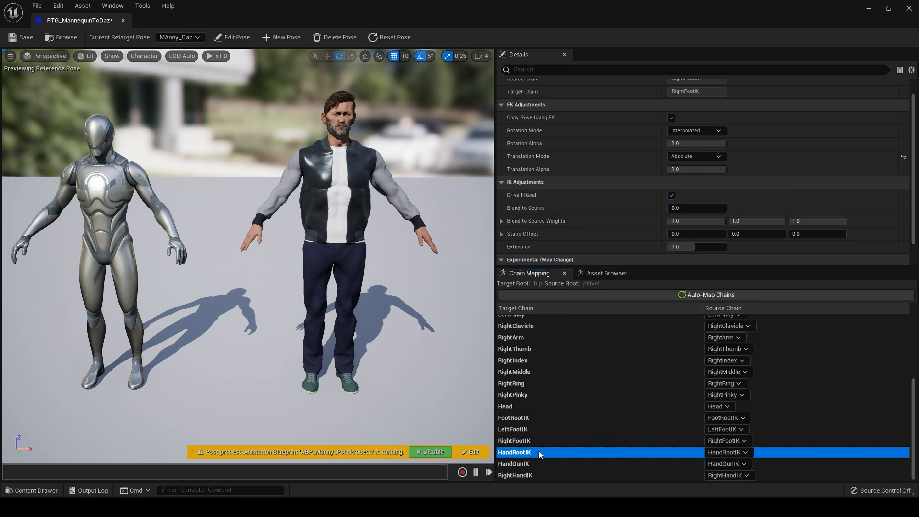
{"action": "left_click", "coordinate": [693, 158]}
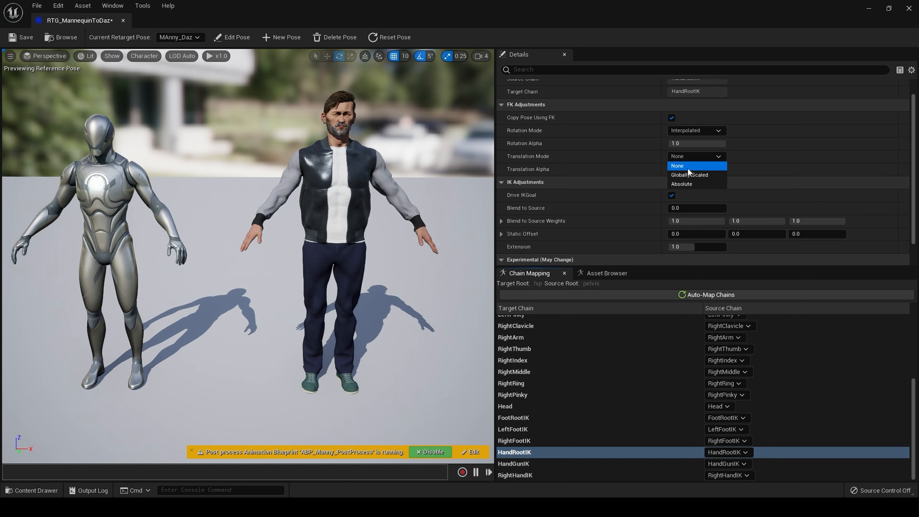
{"action": "left_click", "coordinate": [685, 183]}
{"action": "left_click", "coordinate": [557, 464]}
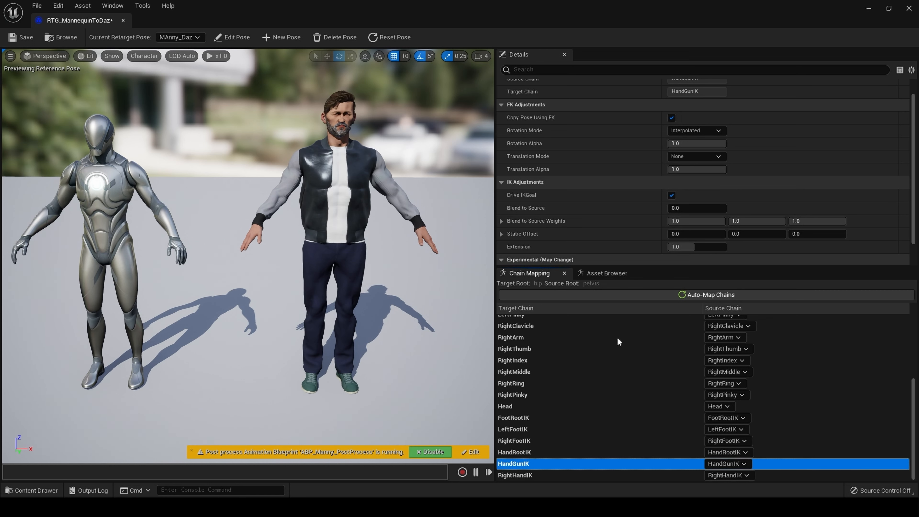
{"action": "left_click", "coordinate": [697, 158]}
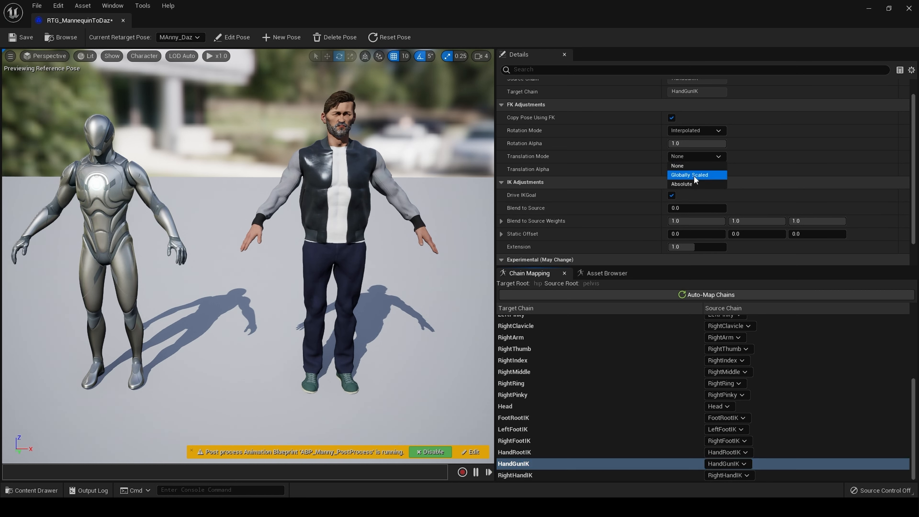
{"action": "left_click", "coordinate": [683, 184]}
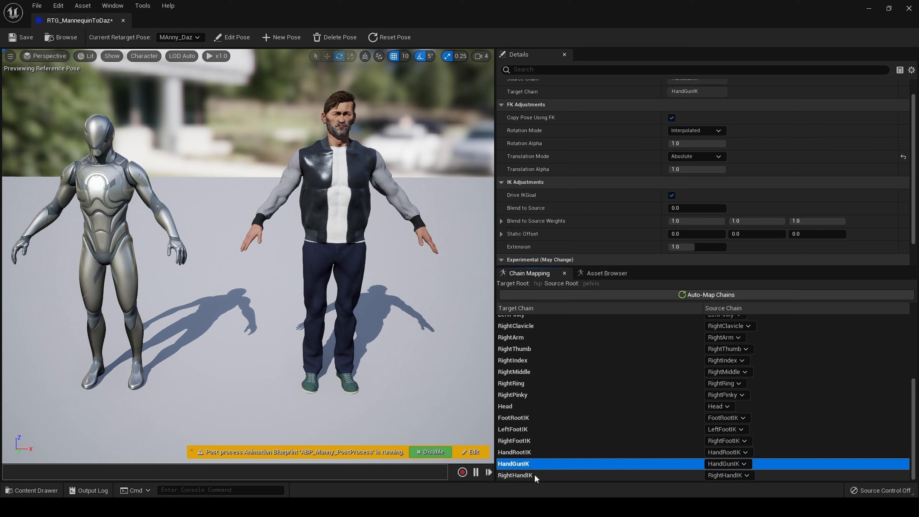
{"action": "left_click", "coordinate": [564, 475]}
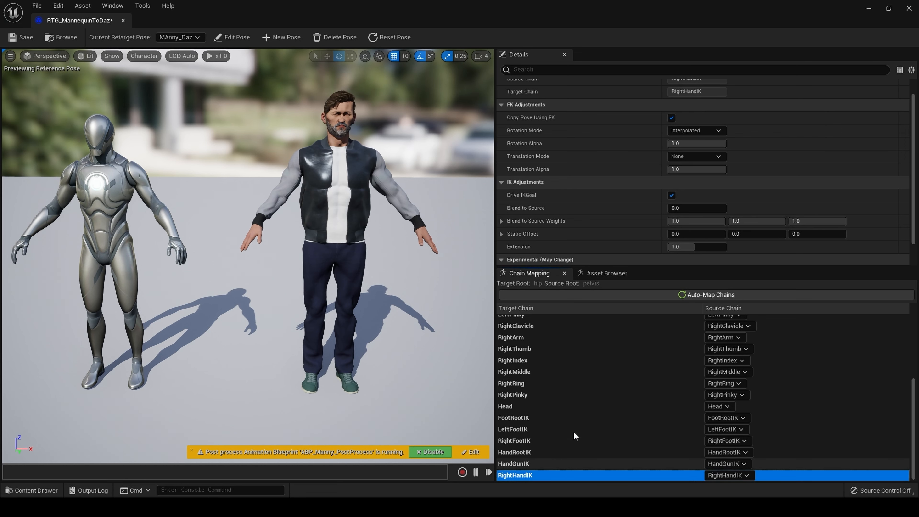
{"action": "left_click", "coordinate": [716, 156]}
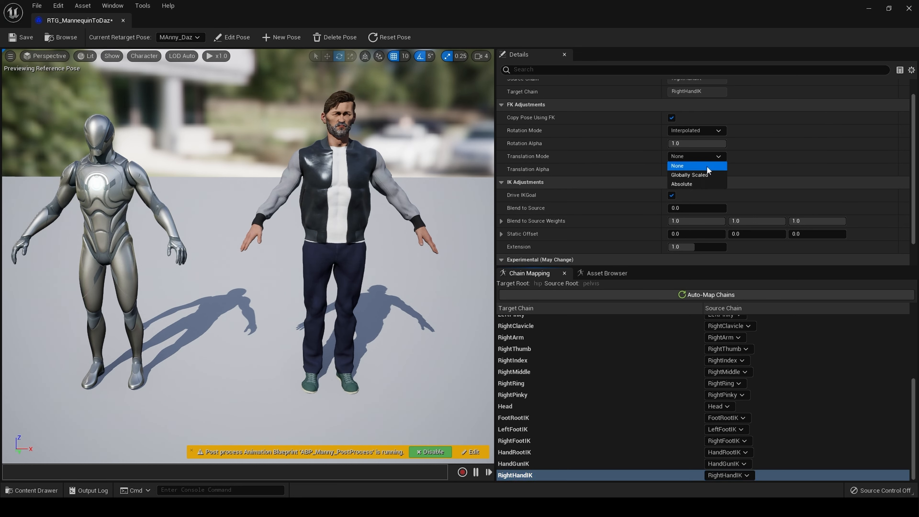
{"action": "left_click", "coordinate": [700, 183]}
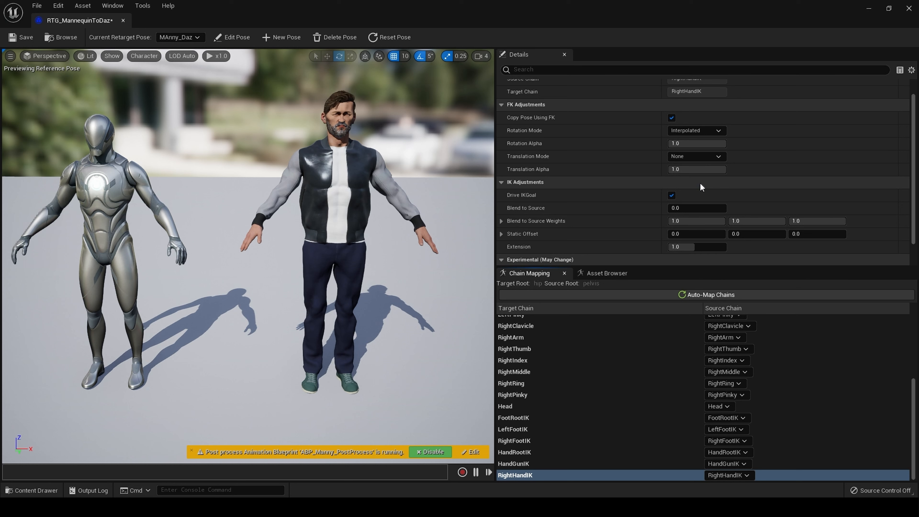
Check the FK and IK settings of the IK, head and right-side chains, from HandGunIK up to RightClavicle
{"action": "left_click", "coordinate": [590, 466]}
{"action": "left_click", "coordinate": [596, 454]}
{"action": "left_click", "coordinate": [600, 442]}
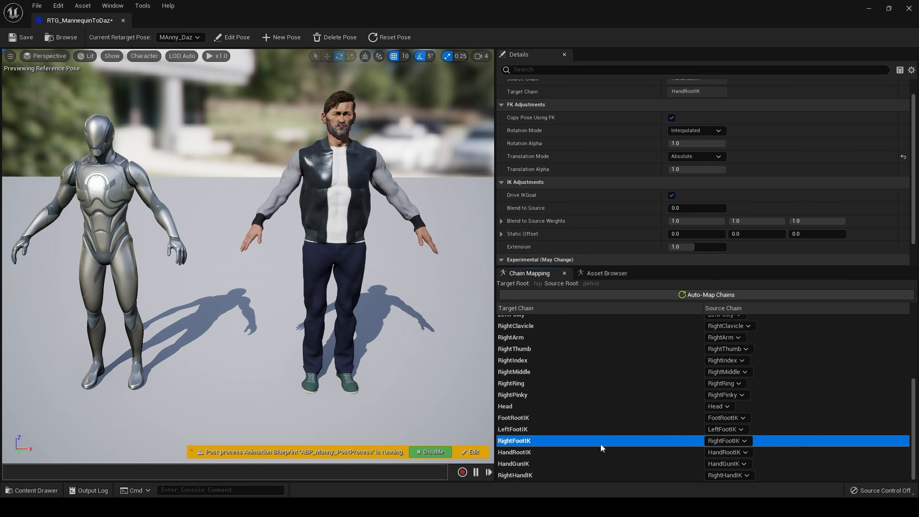
{"action": "left_click", "coordinate": [600, 429]}
{"action": "left_click", "coordinate": [601, 417]}
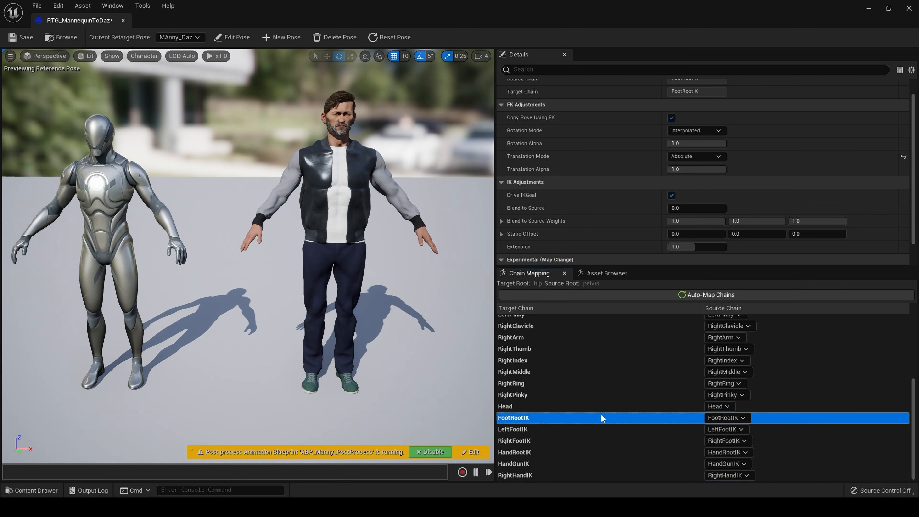
{"action": "left_click", "coordinate": [603, 406]}
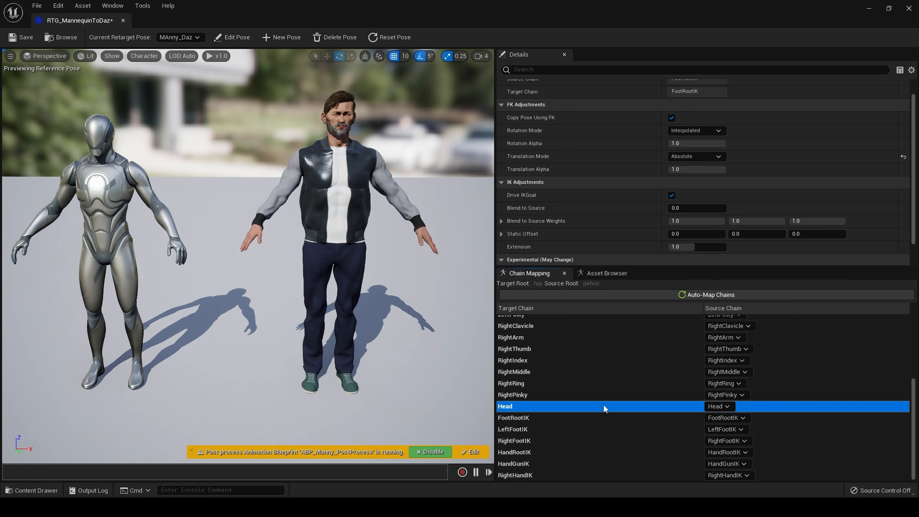
{"action": "left_click", "coordinate": [609, 392]}
{"action": "left_click", "coordinate": [610, 383]}
{"action": "left_click", "coordinate": [609, 372]}
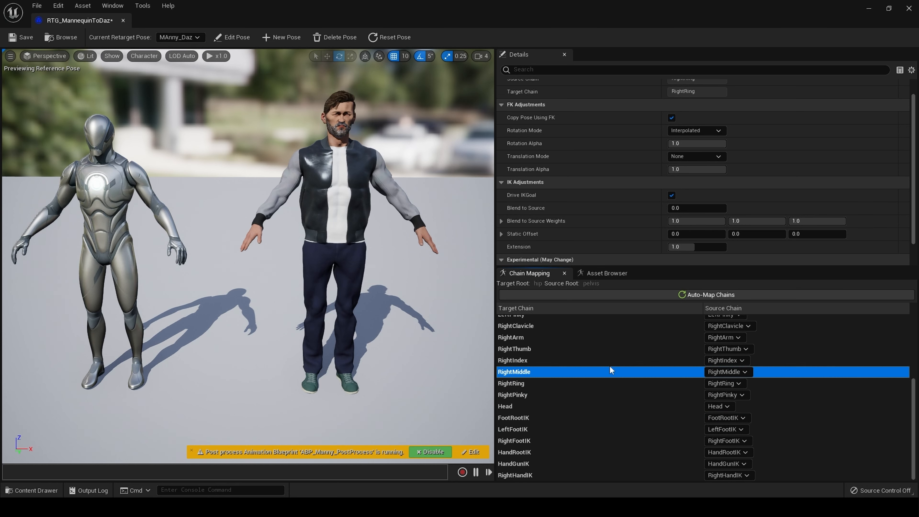
{"action": "left_click", "coordinate": [610, 360]}
{"action": "scroll", "coordinate": [610, 363], "scroll_direction": "up", "scroll_amount": 1}
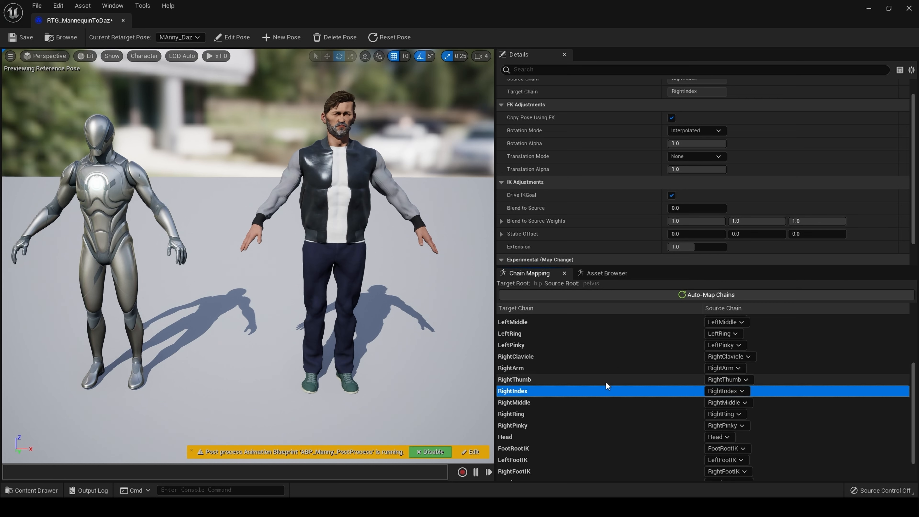
{"action": "left_click", "coordinate": [605, 380]}
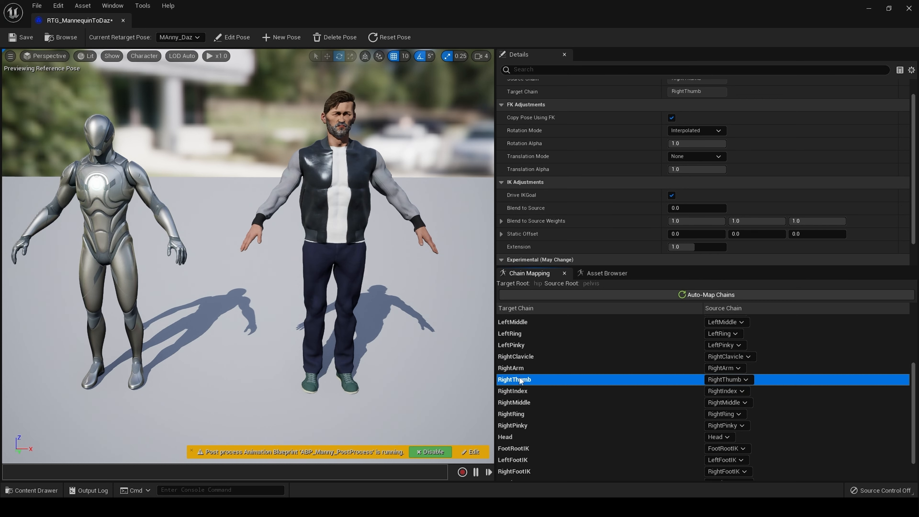
{"action": "left_click", "coordinate": [602, 368]}
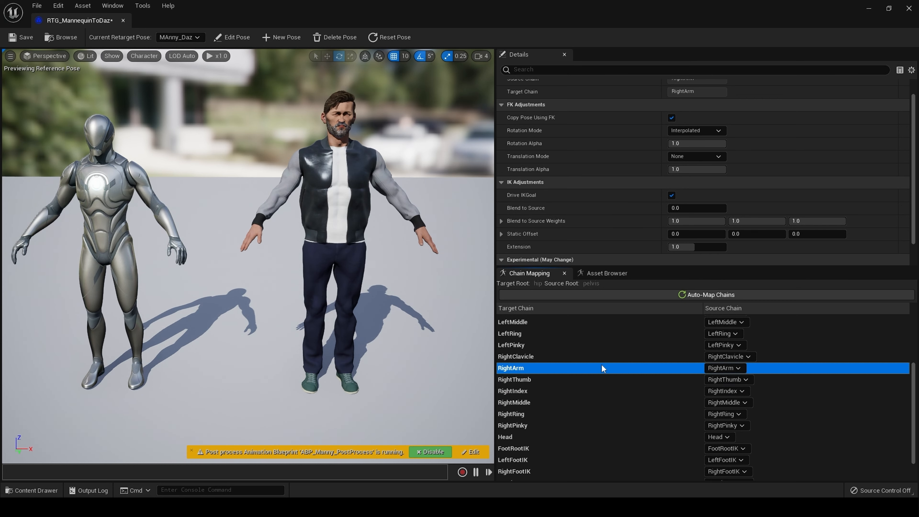
{"action": "scroll", "coordinate": [601, 368], "scroll_direction": "up", "scroll_amount": 1}
{"action": "left_click", "coordinate": [601, 368]}
{"action": "scroll", "coordinate": [600, 373], "scroll_direction": "up", "scroll_amount": 2}
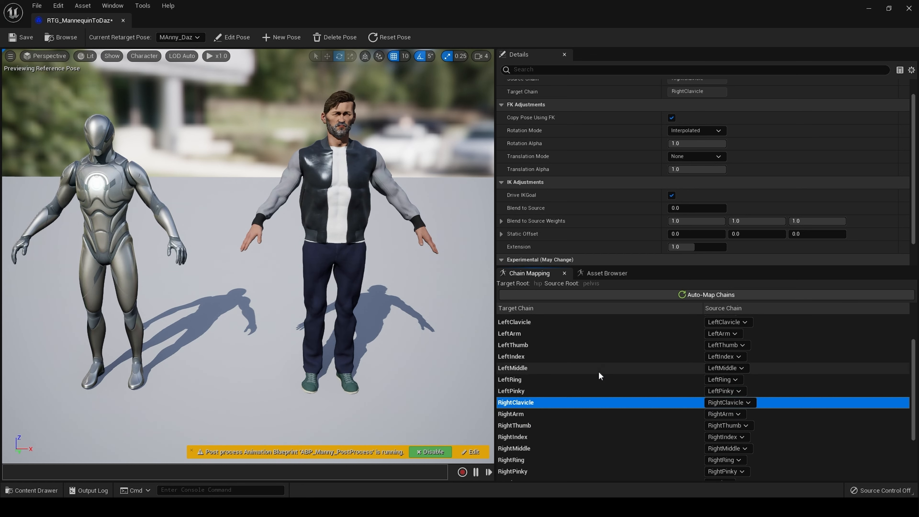
Check the left-hand finger chains' settings and save the RTG_MannequinToDaz retargeter
{"action": "left_click", "coordinate": [585, 390]}
{"action": "left_click", "coordinate": [592, 370]}
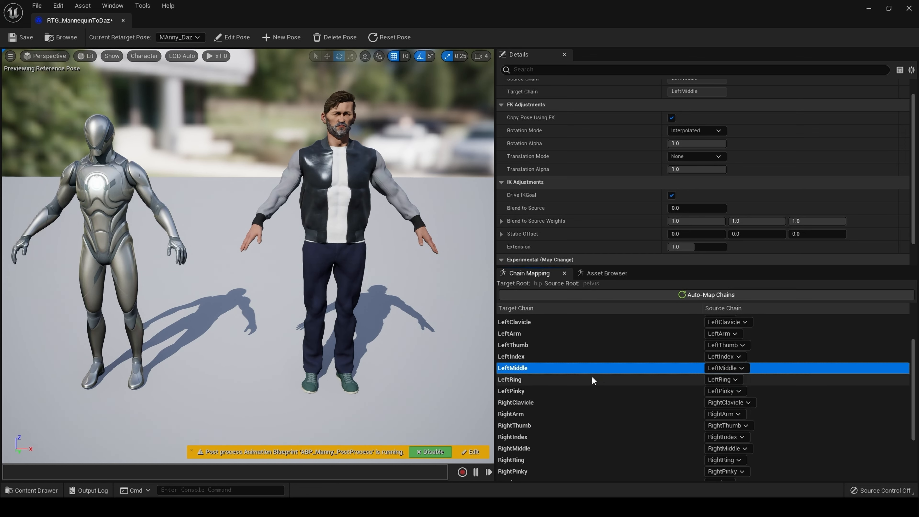
{"action": "left_click", "coordinate": [593, 380]}
{"action": "left_click", "coordinate": [590, 363]}
{"action": "scroll", "coordinate": [590, 372], "scroll_direction": "up", "scroll_amount": 3}
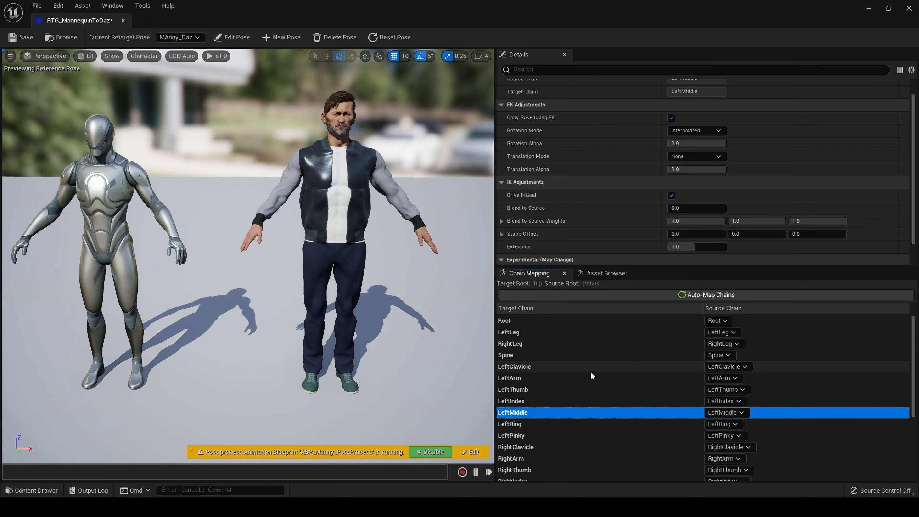
{"action": "left_click", "coordinate": [26, 39]}
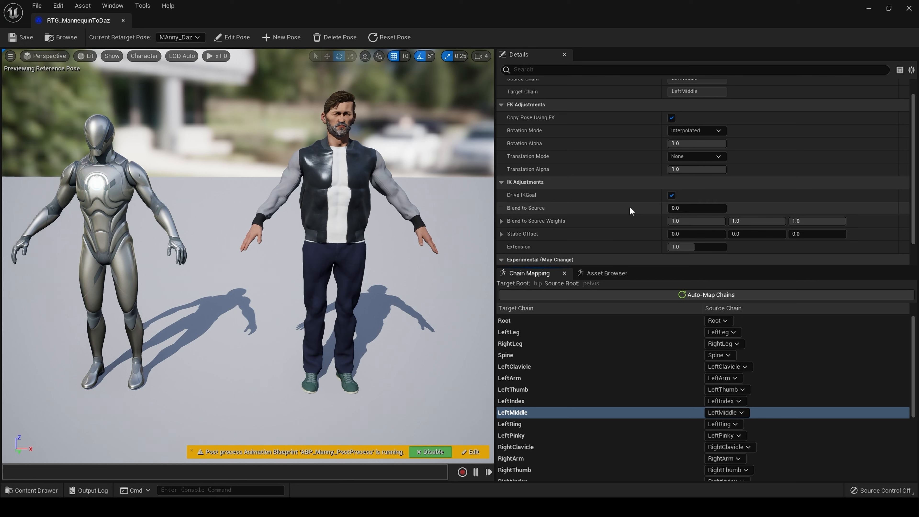
Search the retargeter's animation assets for idle and preview MM_Idle on both characters
{"action": "left_click", "coordinate": [612, 274]}
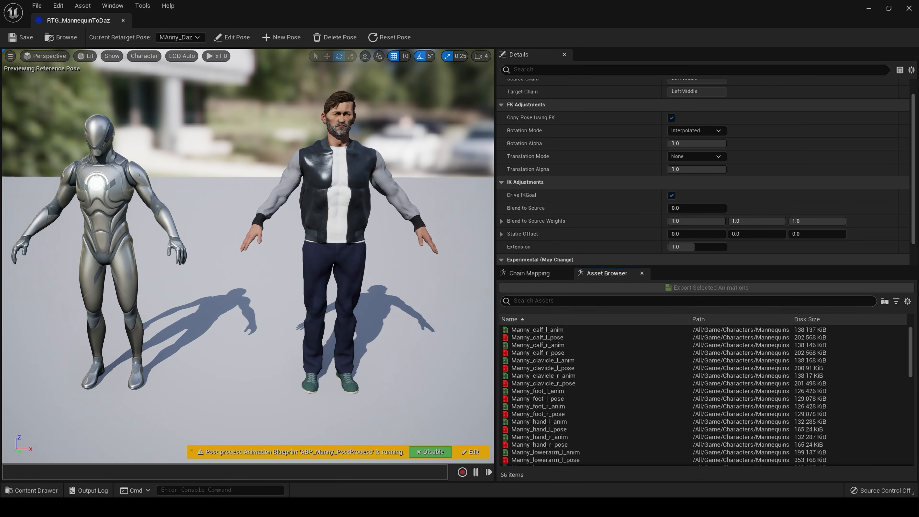
{"action": "type", "text": "idle"}
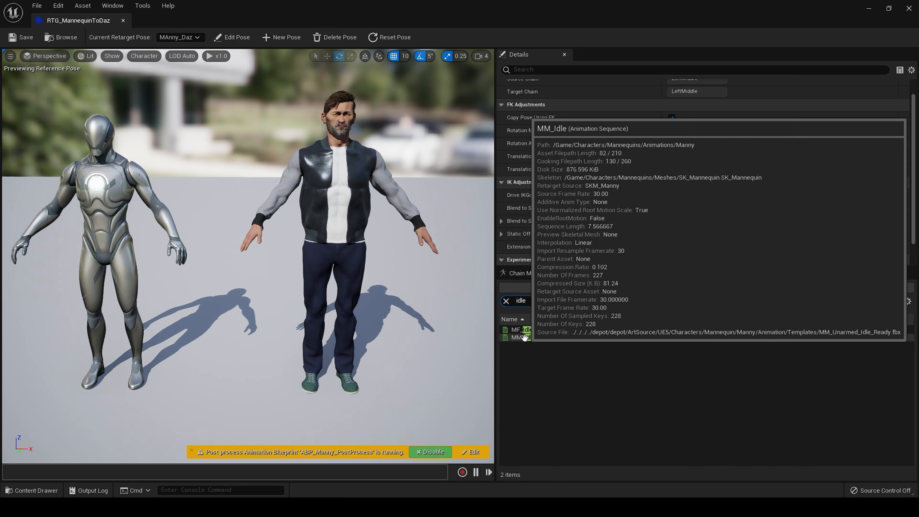
{"action": "left_click", "coordinate": [529, 338]}
{"action": "double_click", "coordinate": [529, 338]}
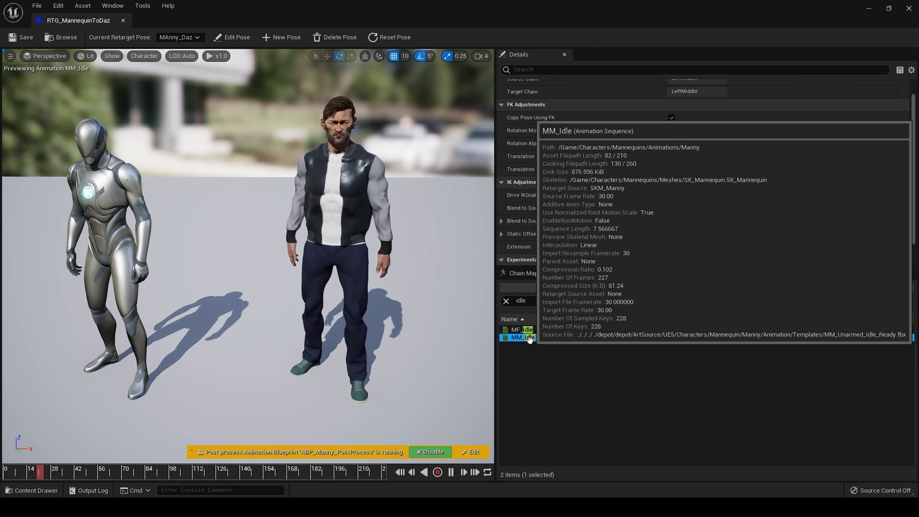
{"action": "left_click_drag", "start_coordinate": [381, 374], "coordinate": [378, 401]}
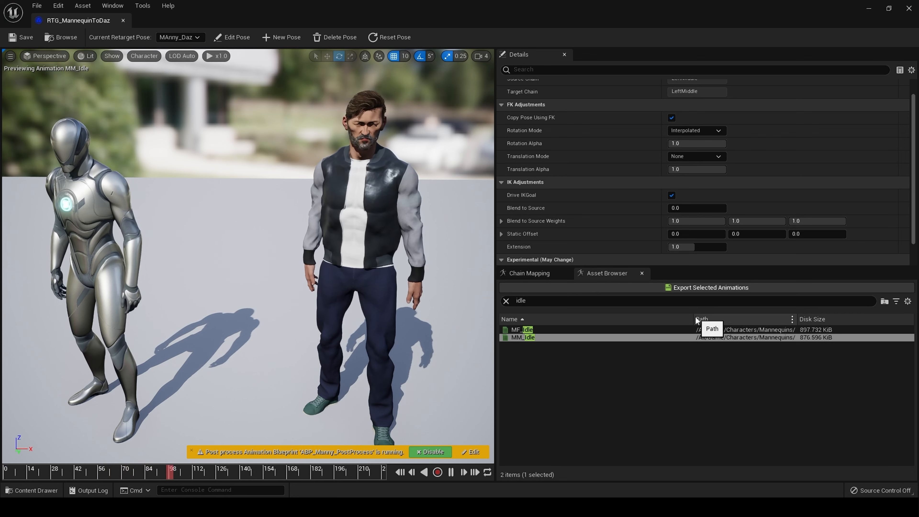
Export the retargeted MM_Idle animation into a new folder named Animations inside DazToUnreal
{"action": "left_click", "coordinate": [695, 288]}
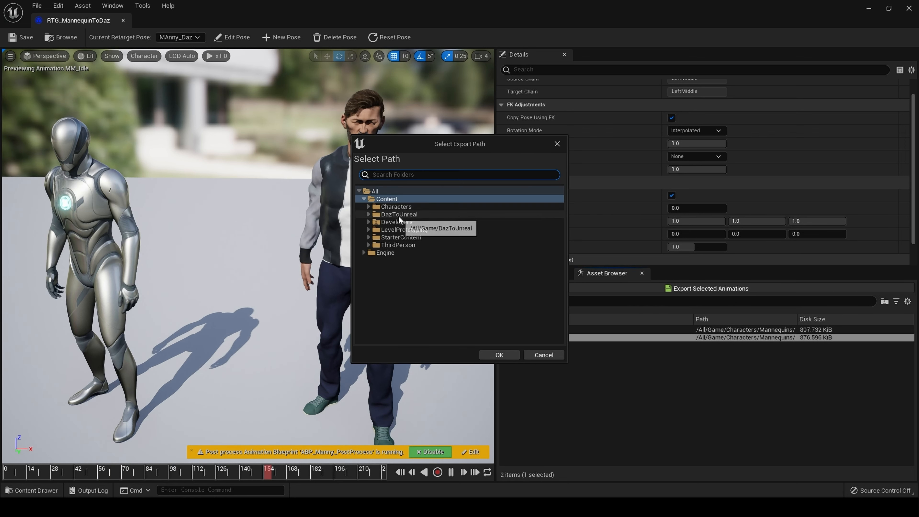
{"action": "double_click", "coordinate": [398, 215]}
{"action": "right_click", "coordinate": [405, 215]}
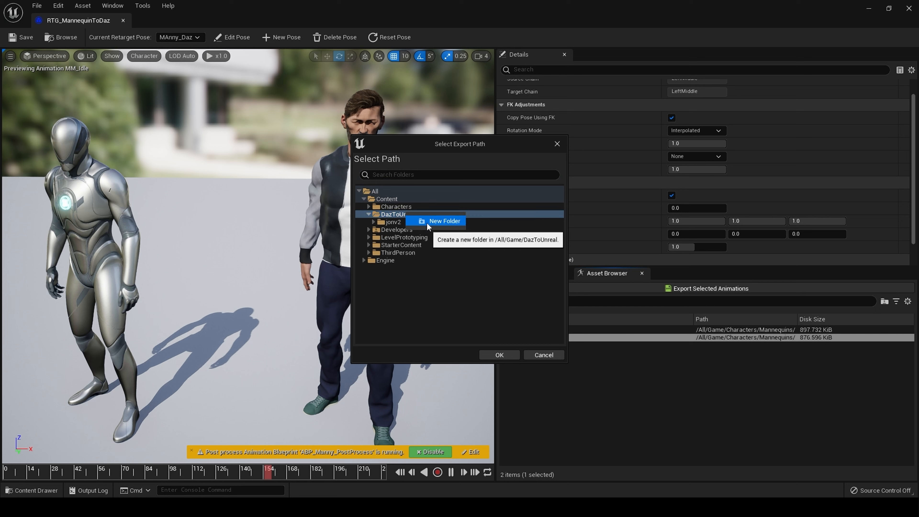
{"action": "left_click", "coordinate": [426, 222]}
{"action": "key", "text": "BackSpace"}
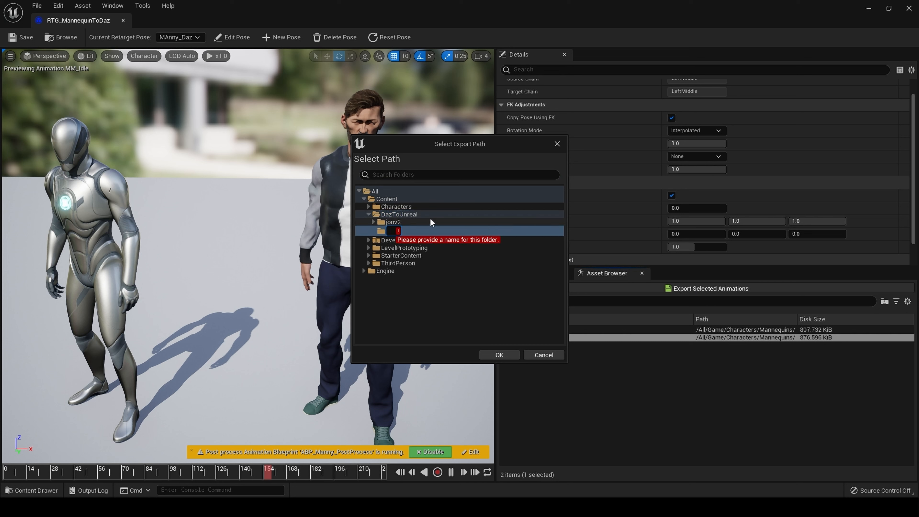
{"action": "type", "text": "Animations"}
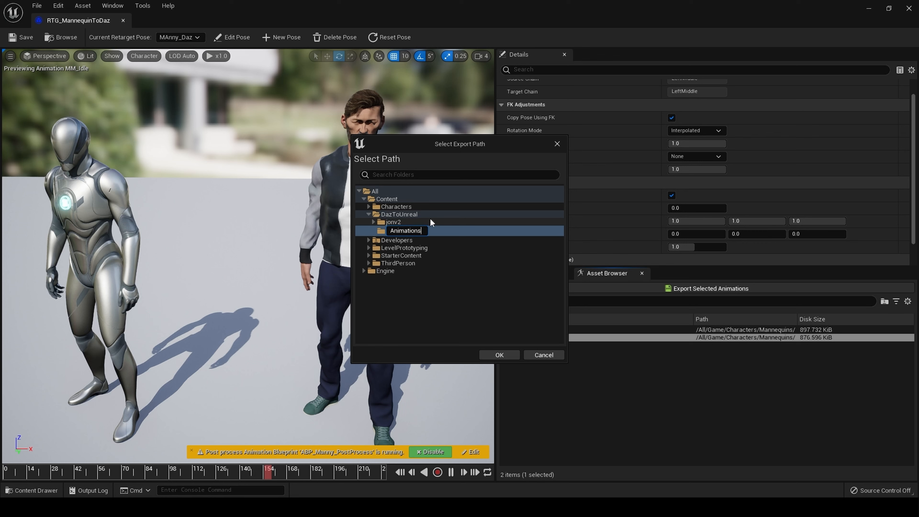
{"action": "key", "text": "Return"}
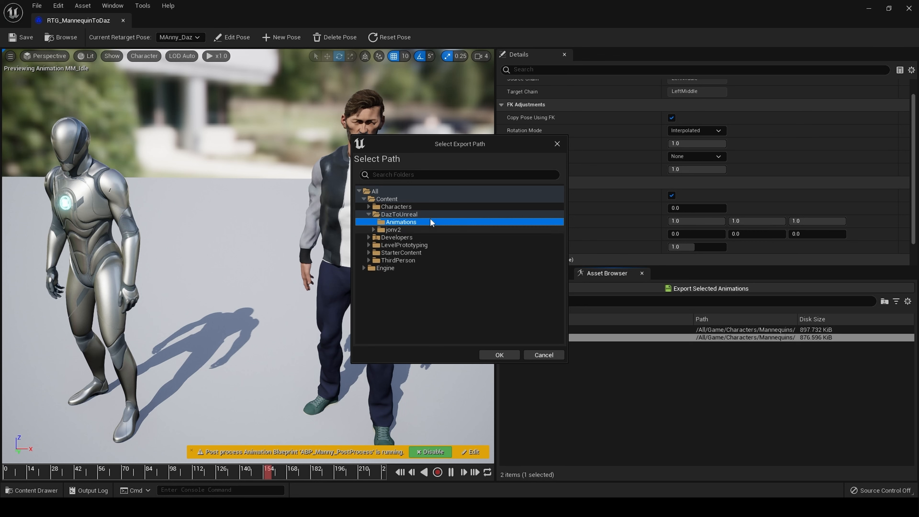
{"action": "left_click", "coordinate": [499, 355]}
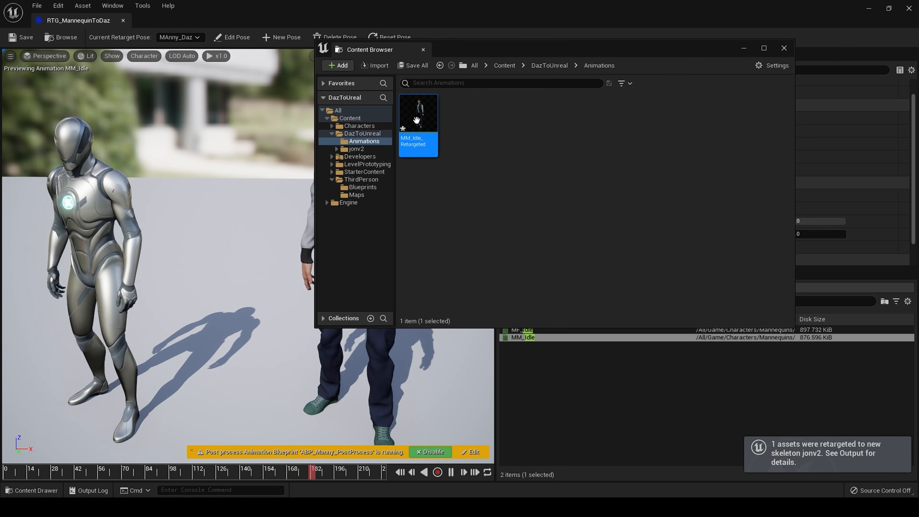
Open the MM_Idle_Retargeted animation and inspect it up close on the Daz character
{"action": "double_click", "coordinate": [416, 121]}
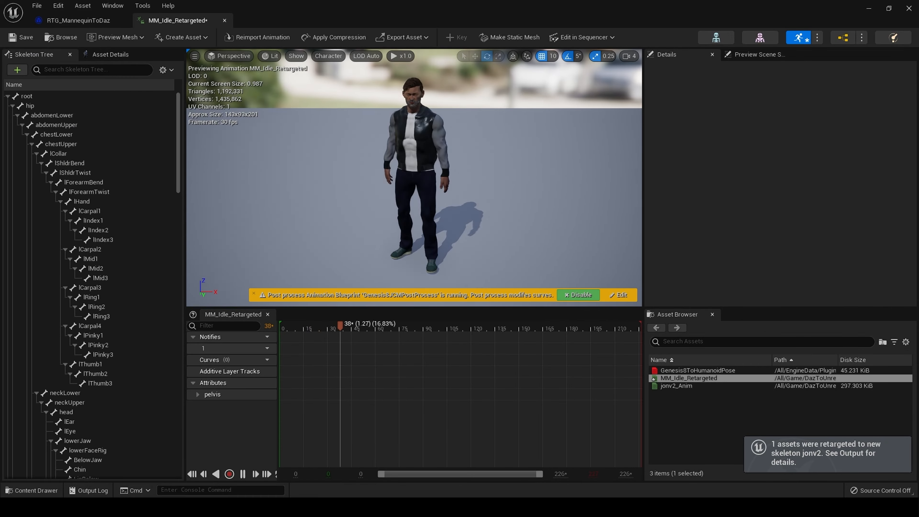
{"action": "left_click_drag", "start_coordinate": [414, 178], "coordinate": [414, 126]}
{"action": "mouse_move", "coordinate": [414, 127]}
{"action": "middle_mouse_down"}
{"action": "mouse_move", "coordinate": [414, 196]}
{"action": "mouse_move", "coordinate": [414, 120]}
{"action": "middle_mouse_up"}
{"action": "left_click_drag", "start_coordinate": [414, 155], "coordinate": [412, 134]}
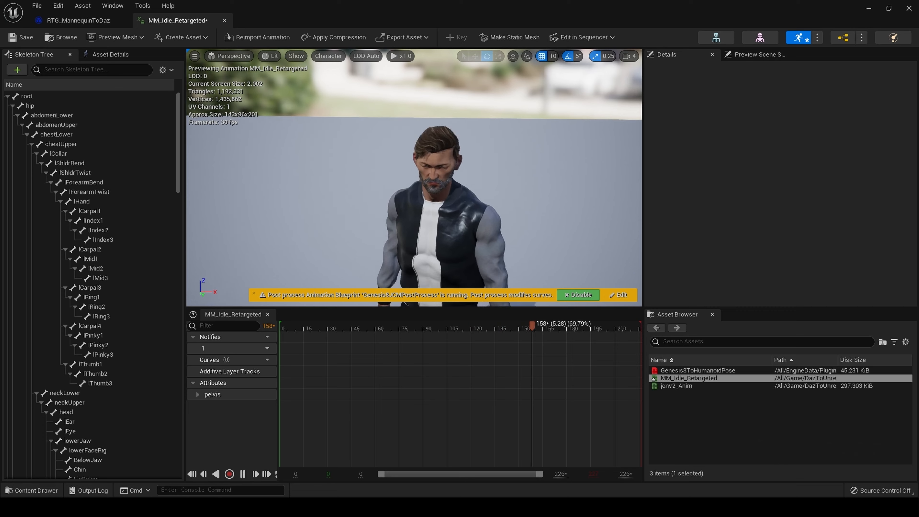
{"action": "middle_click_drag", "start_coordinate": [415, 163], "coordinate": [414, 192]}
{"action": "left_click_drag", "start_coordinate": [414, 192], "coordinate": [414, 148]}
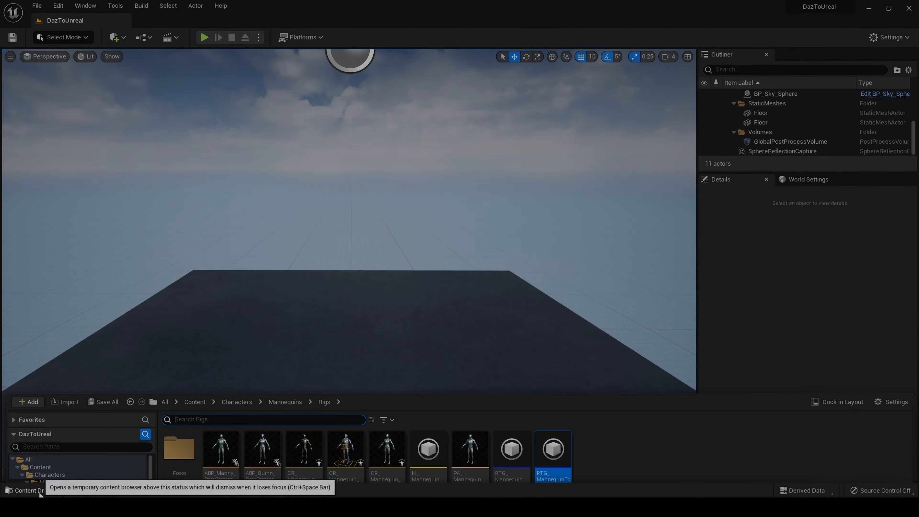
Enlarge the level editor's content browser and go up from the Rigs folder to the Content folder
{"action": "left_click", "coordinate": [358, 381]}
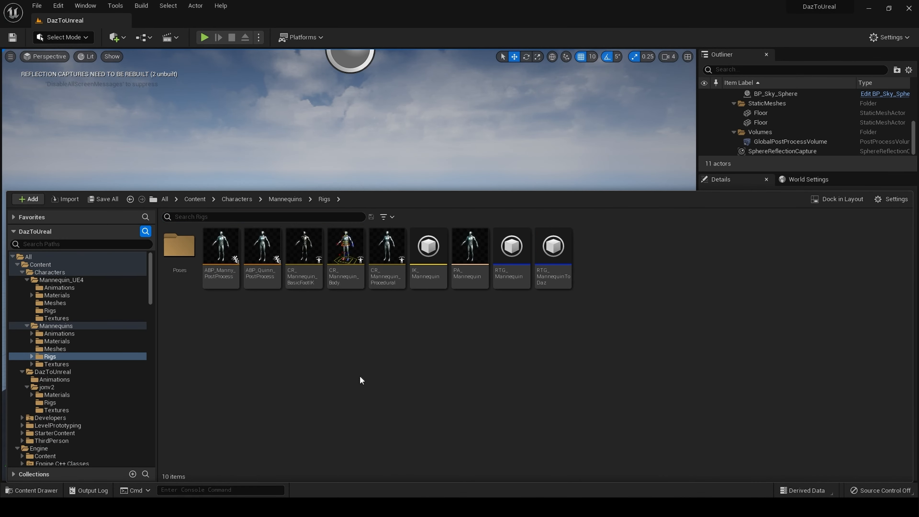
{"action": "left_click", "coordinate": [241, 199]}
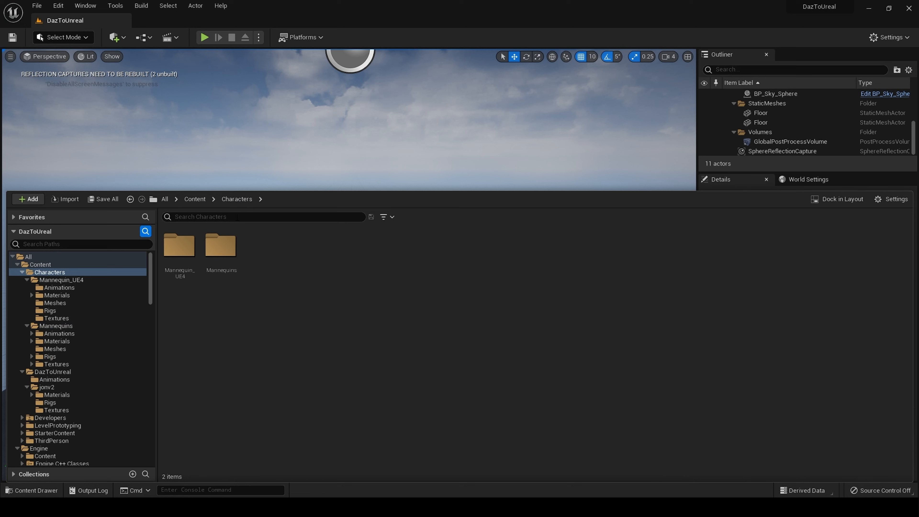
{"action": "left_click", "coordinate": [197, 199]}
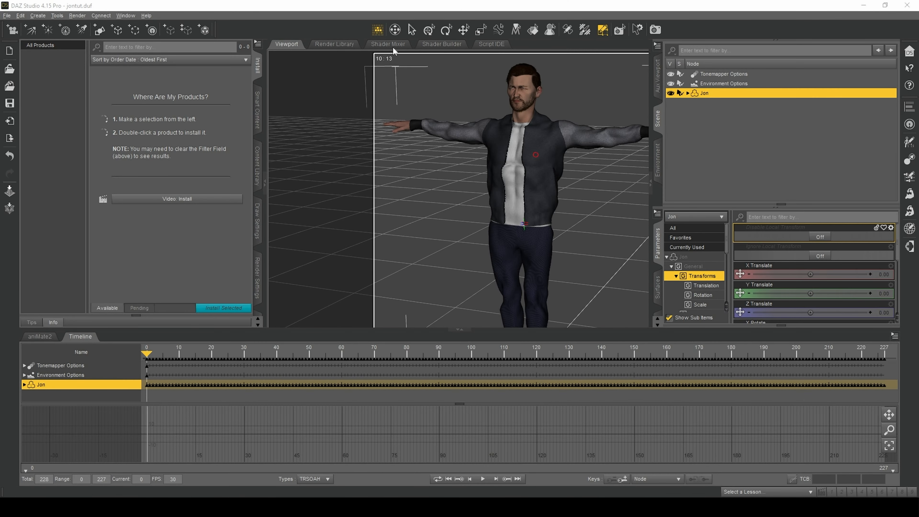
Switch to DAZ Studio, play the character's timeline animation and return the playhead to frame 0
{"action": "left_click", "coordinate": [412, 30]}
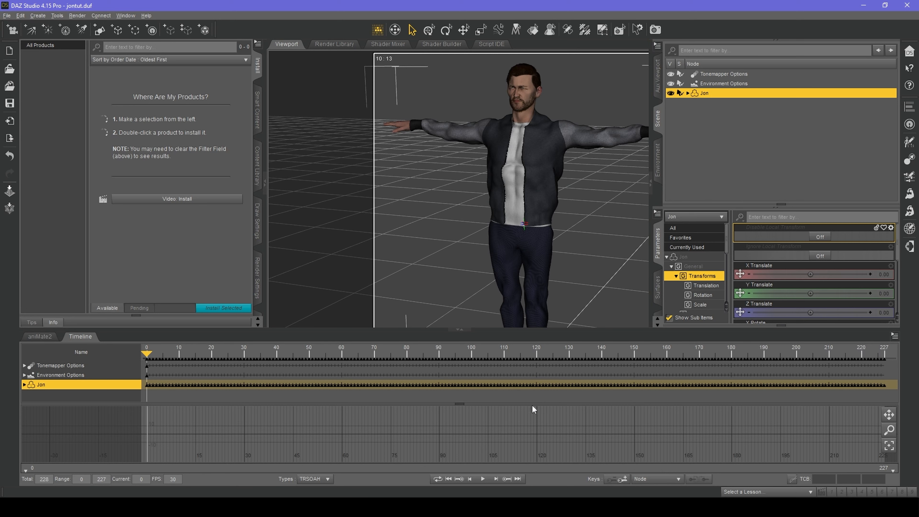
{"action": "left_click", "coordinate": [483, 479]}
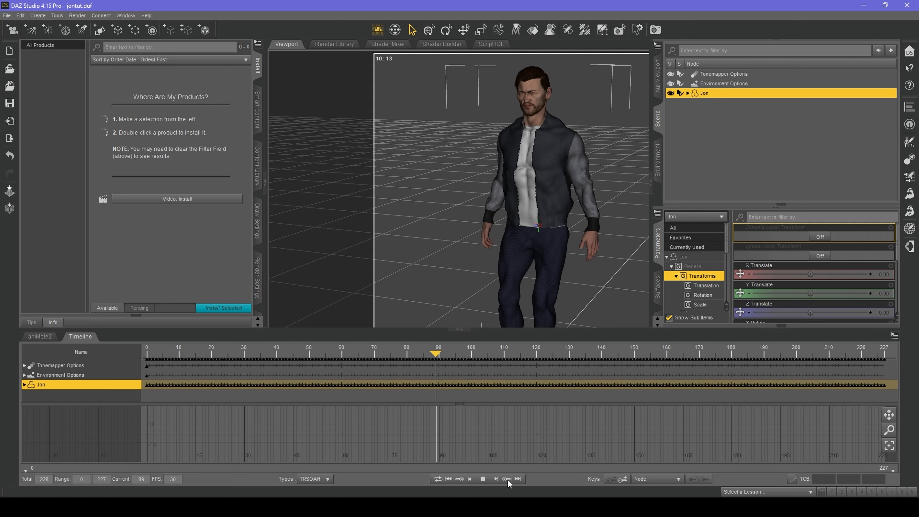
{"action": "left_click", "coordinate": [483, 480]}
{"action": "left_click", "coordinate": [148, 354]}
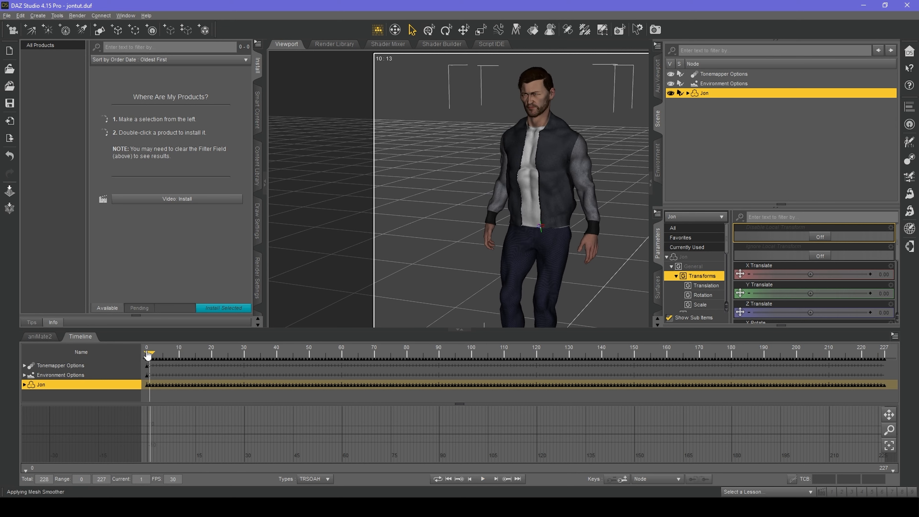
{"action": "left_click_drag", "start_coordinate": [133, 358], "coordinate": [130, 358]}
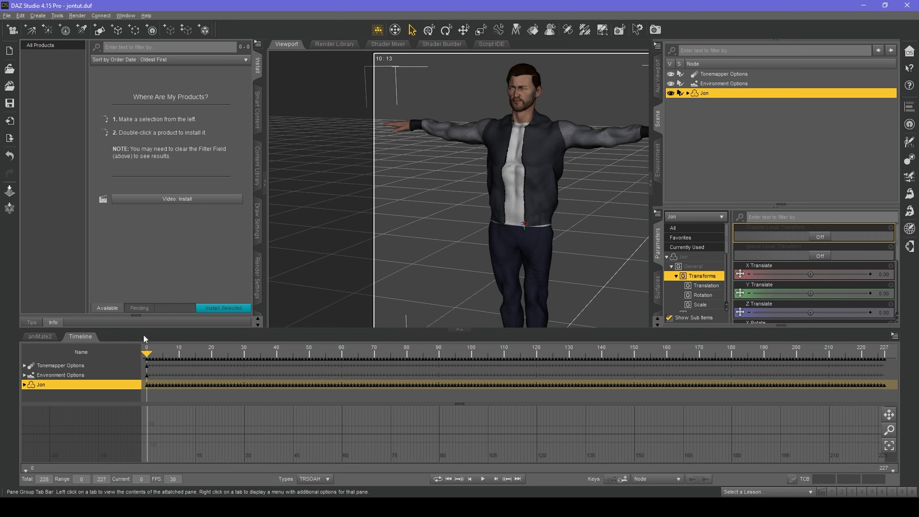
Start a Daz to Unreal transfer of the character with asset name JonIdle and asset type Animation
{"action": "left_click", "coordinate": [7, 16]}
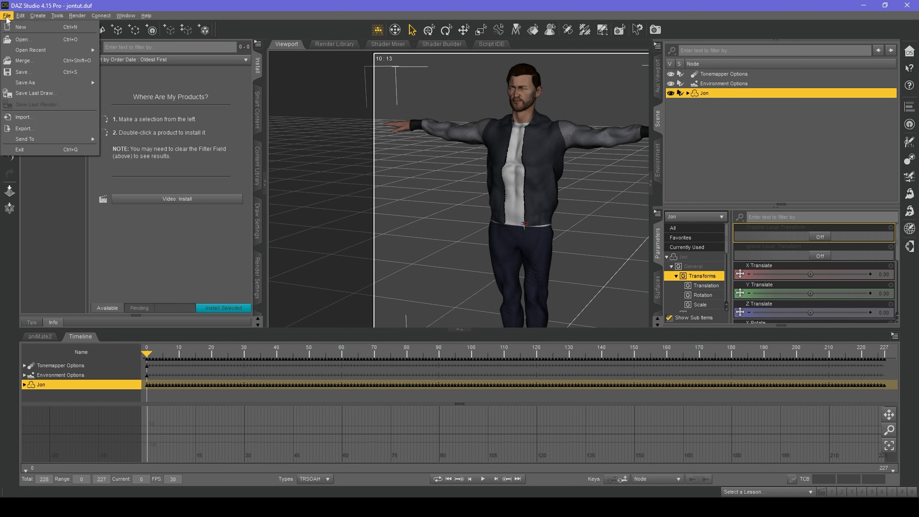
{"action": "mouse_move", "coordinate": [34, 141]}
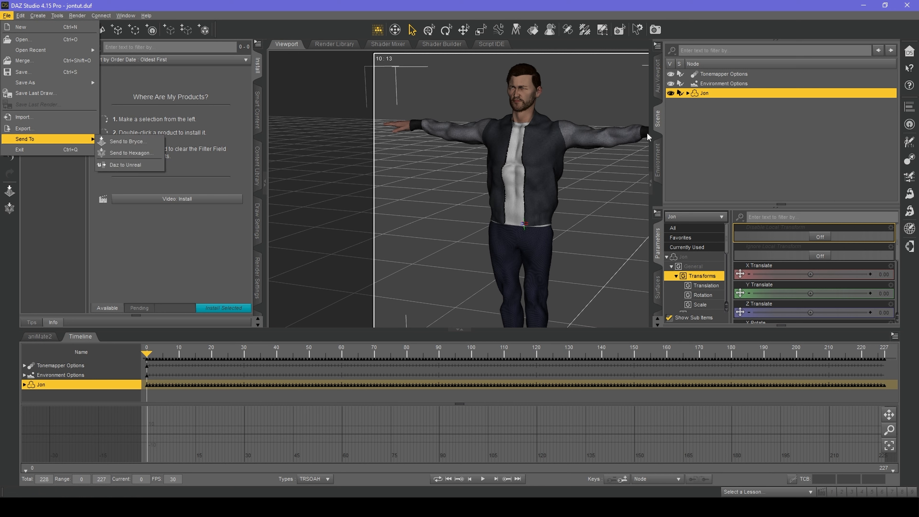
{"action": "left_click", "coordinate": [137, 166]}
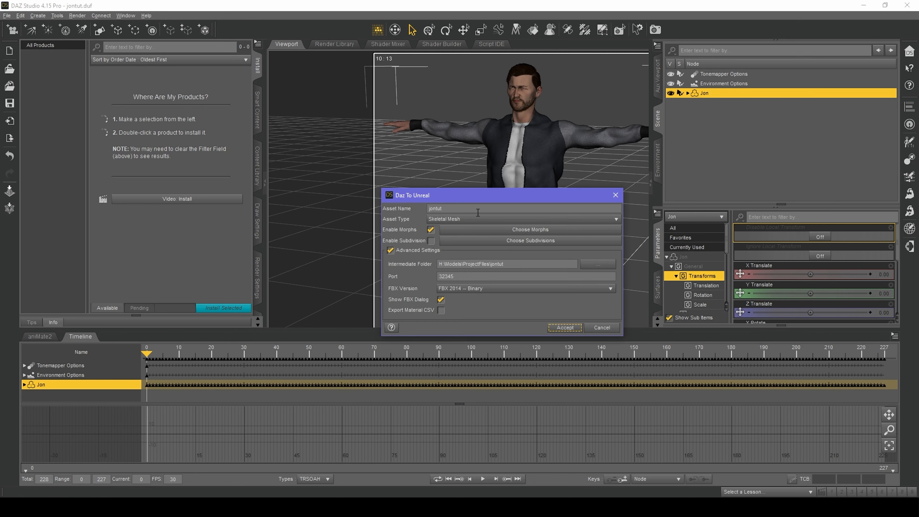
{"action": "double_click", "coordinate": [466, 209]}
{"action": "key", "text": "BackSpace"}
{"action": "left_click", "coordinate": [461, 219]}
{"action": "left_click", "coordinate": [463, 240]}
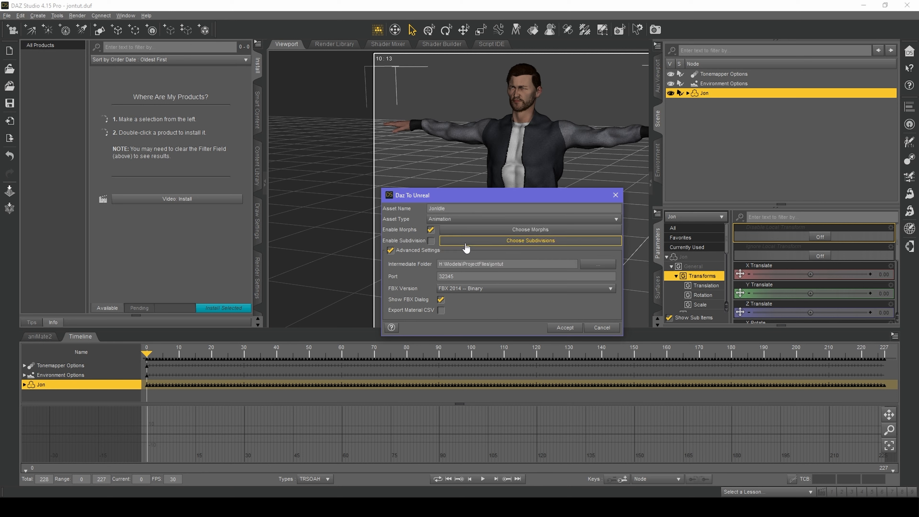
Turn off morphs for the JonIdle transfer, keep the FBX dialog shown, and export with Animations enabled in the FBX export options
{"action": "left_click", "coordinate": [431, 229]}
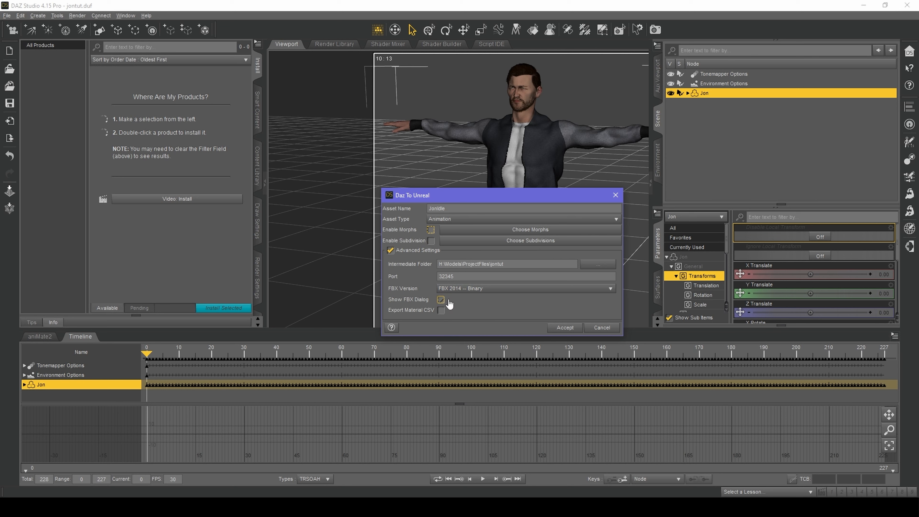
{"action": "left_click", "coordinate": [440, 301]}
{"action": "left_click", "coordinate": [442, 301]}
{"action": "left_click", "coordinate": [554, 328]}
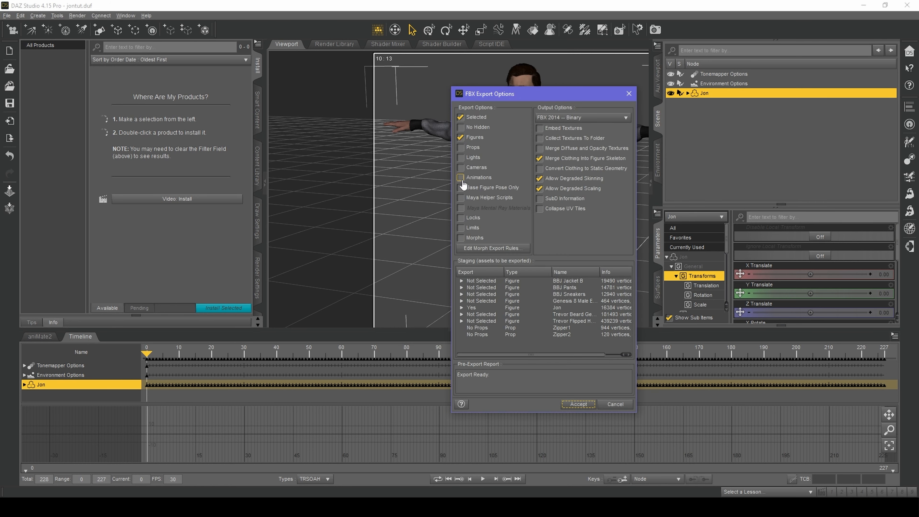
{"action": "left_click", "coordinate": [461, 179]}
{"action": "left_click", "coordinate": [577, 404]}
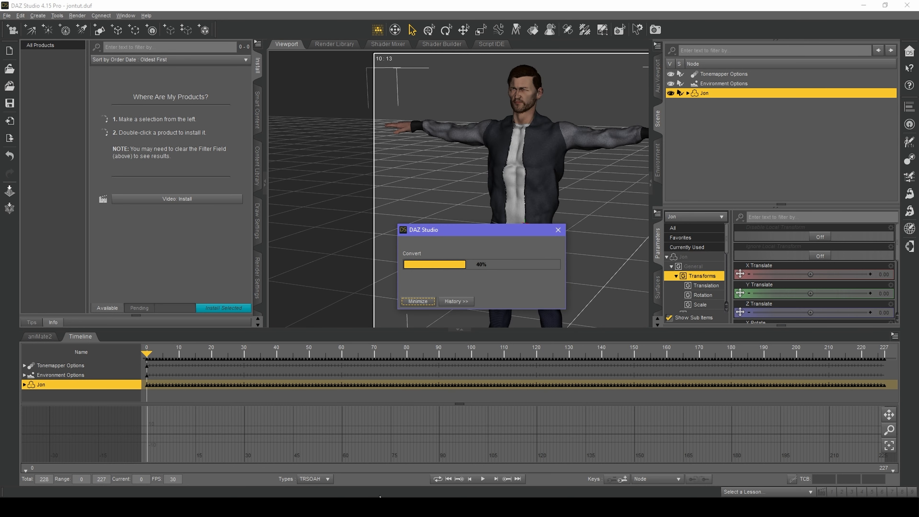
Switch to Unreal Editor, import the JonIdle animation onto Genesis8BaseSkeleton, and close the windows that open after the import
{"action": "mouse_move", "coordinate": [365, 507]}
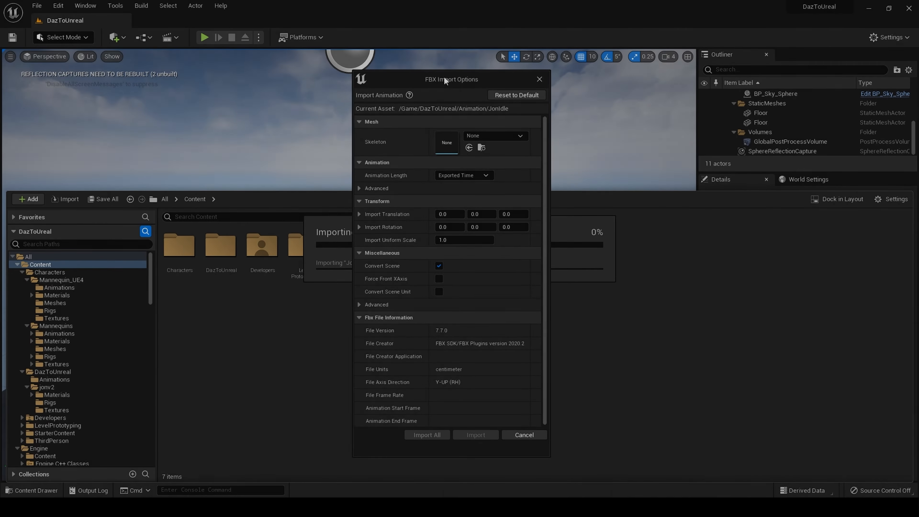
{"action": "mouse_move", "coordinate": [446, 80]}
{"action": "left_mouse_down"}
{"action": "mouse_move", "coordinate": [456, 85]}
{"action": "mouse_move", "coordinate": [437, 96]}
{"action": "left_mouse_up"}
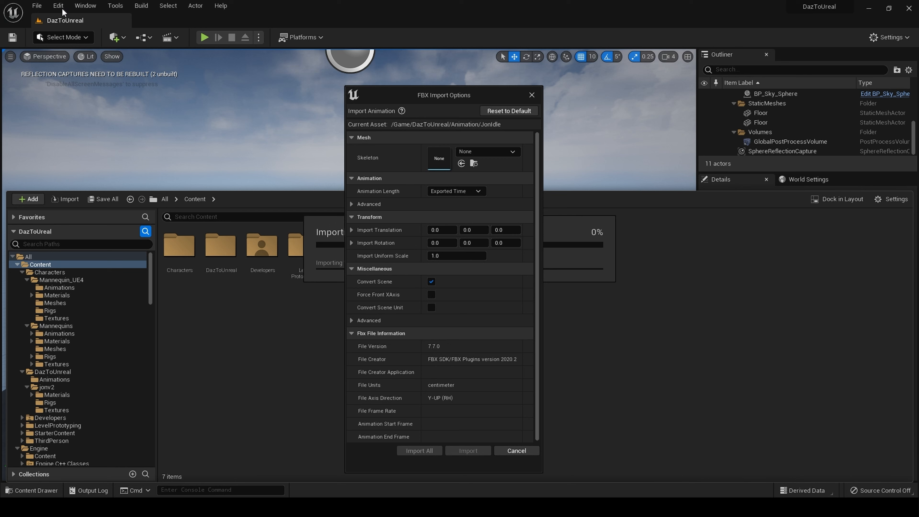
{"action": "left_click", "coordinate": [487, 151]}
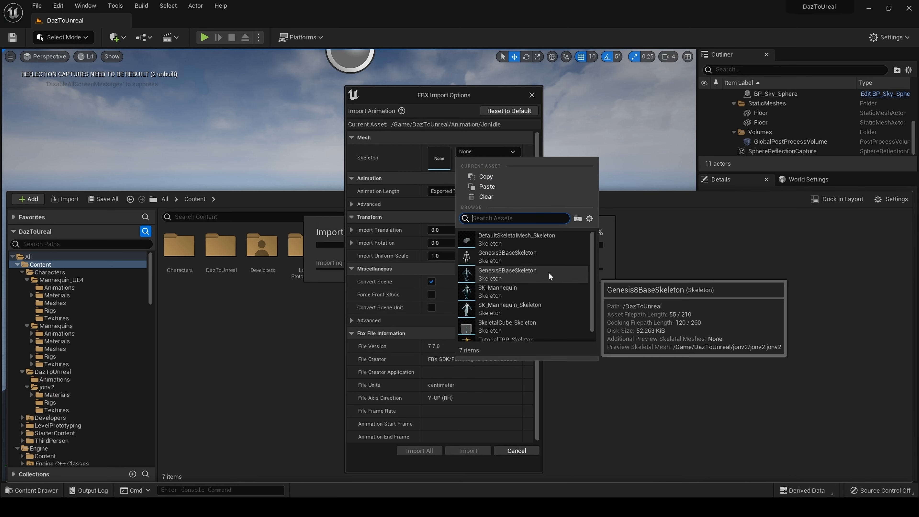
{"action": "left_click", "coordinate": [517, 274]}
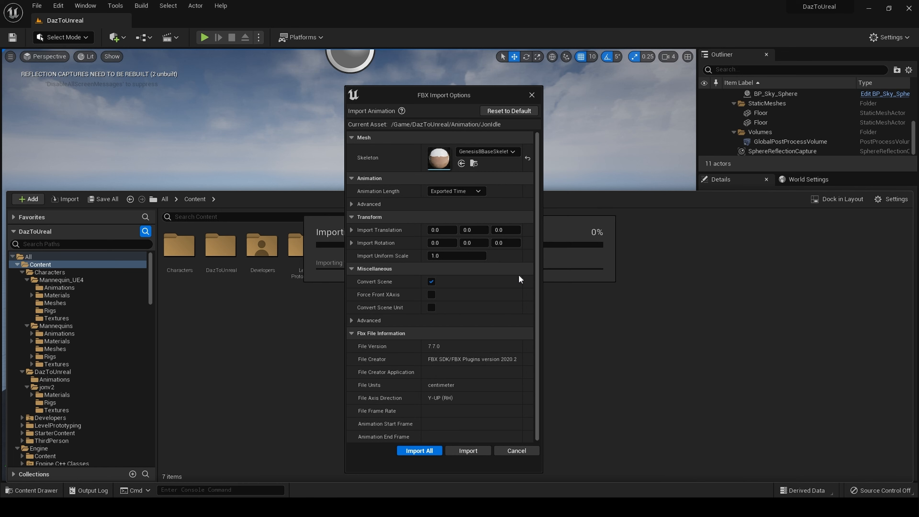
{"action": "left_click", "coordinate": [351, 204]}
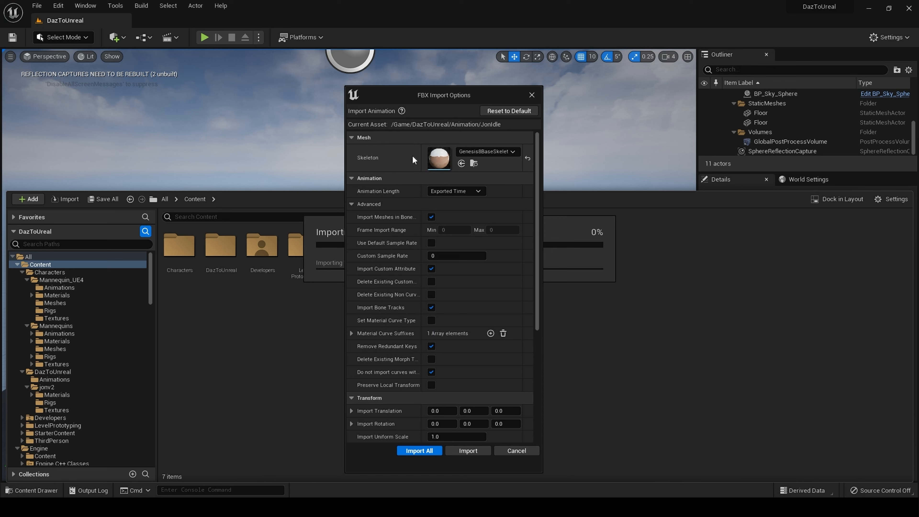
{"action": "left_click", "coordinate": [351, 204]}
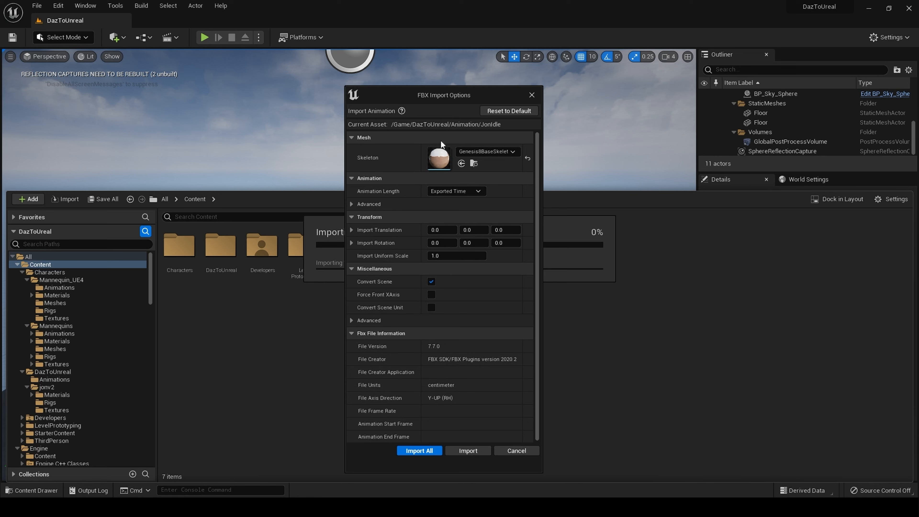
{"action": "left_click", "coordinate": [460, 450]}
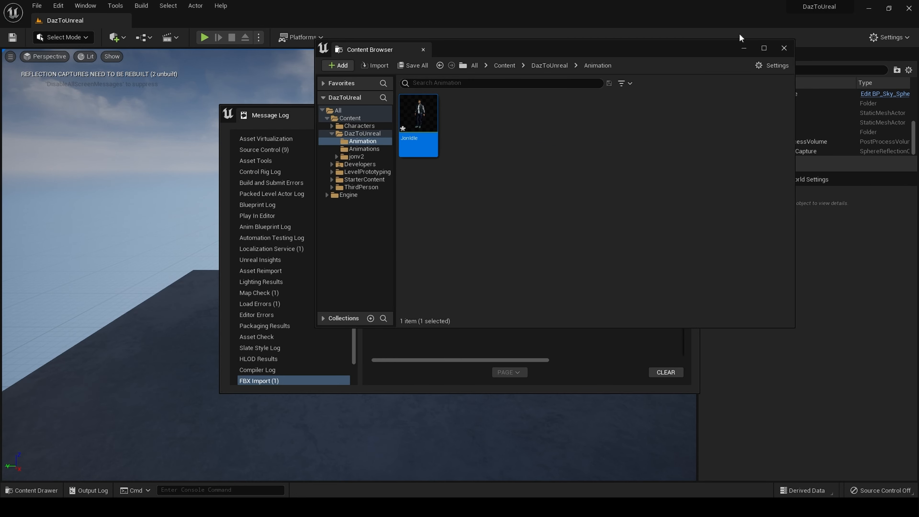
{"action": "left_click", "coordinate": [784, 49]}
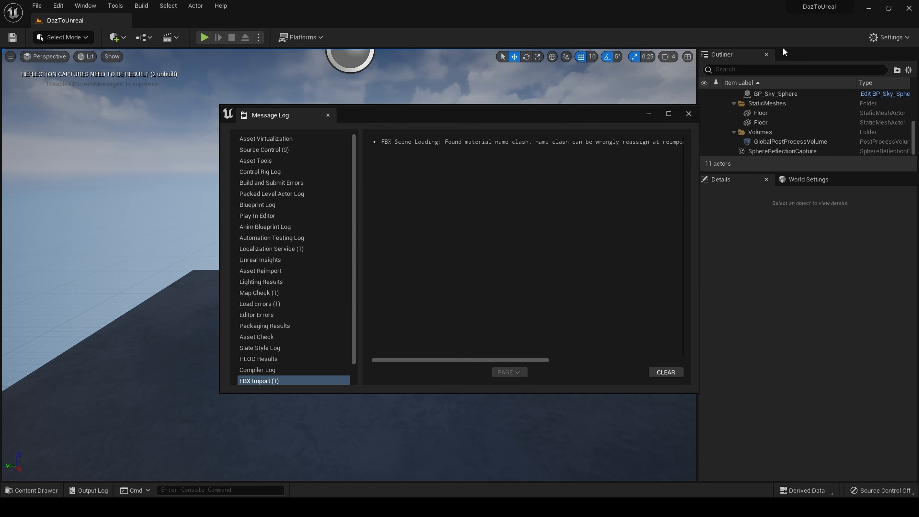
{"action": "left_click", "coordinate": [689, 114]}
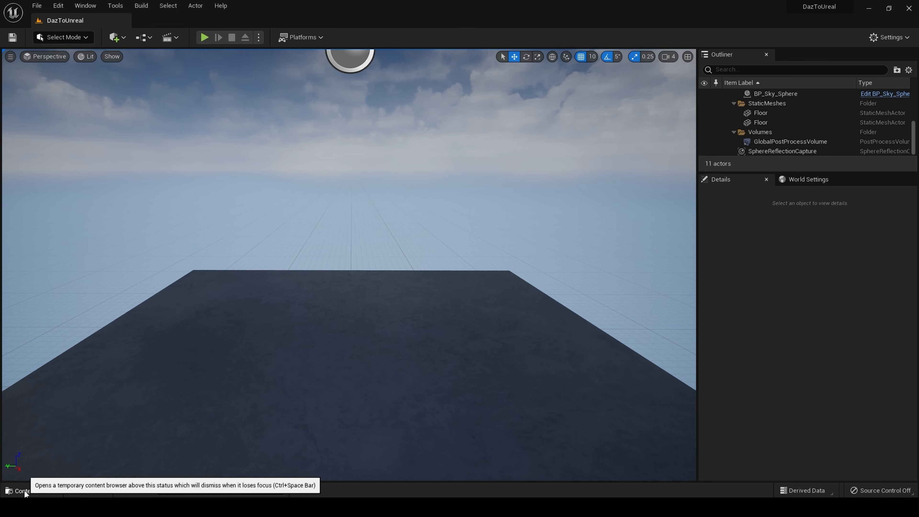
Move MM_Idle_Retargeted from the DazToUnreal Animations folder into the DazToUnreal Animation folder
{"action": "left_click", "coordinate": [29, 490]}
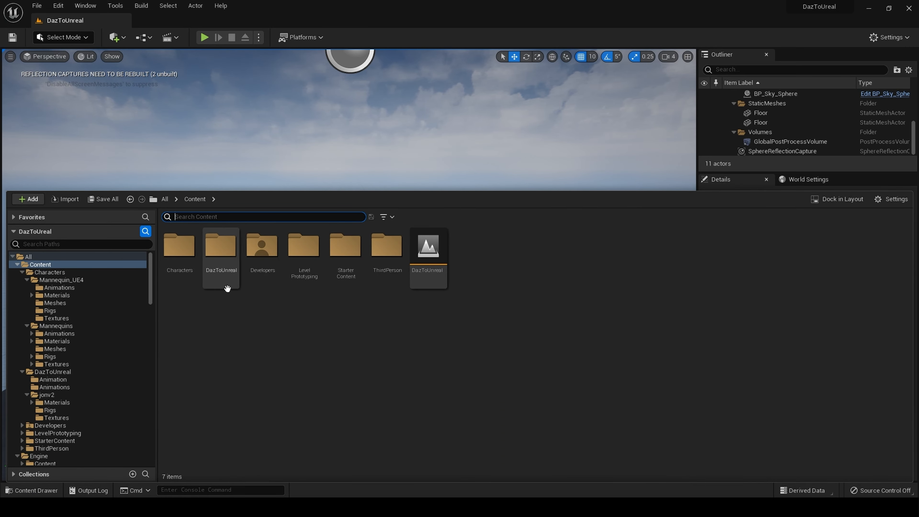
{"action": "double_click", "coordinate": [233, 277]}
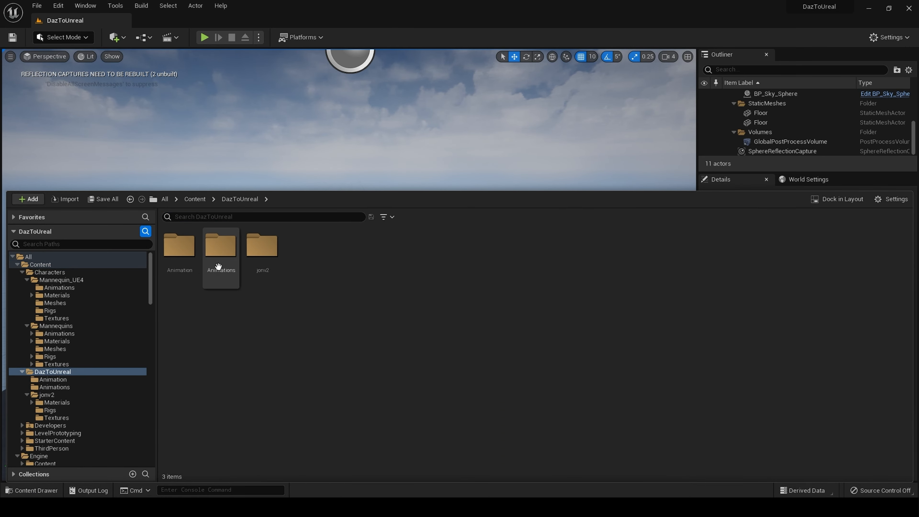
{"action": "left_click", "coordinate": [189, 275]}
{"action": "double_click", "coordinate": [188, 275]}
{"action": "left_click", "coordinate": [248, 199]}
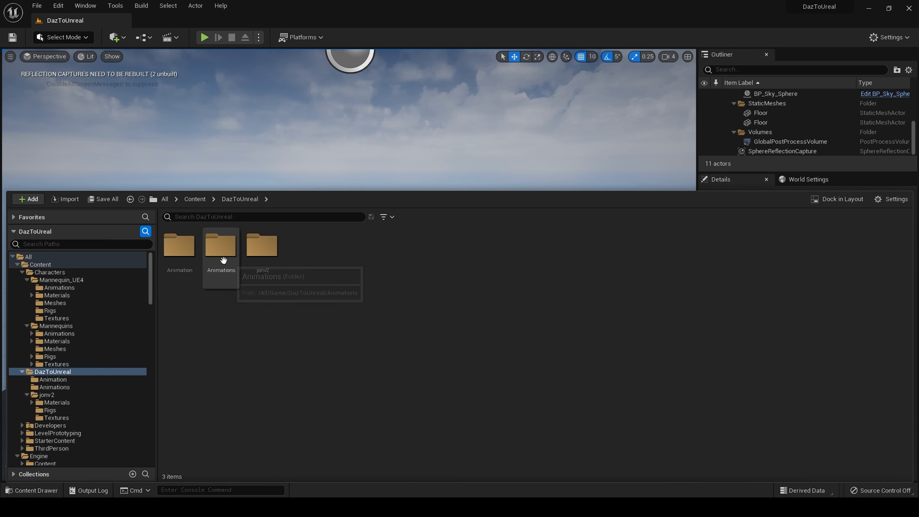
{"action": "left_click", "coordinate": [226, 264]}
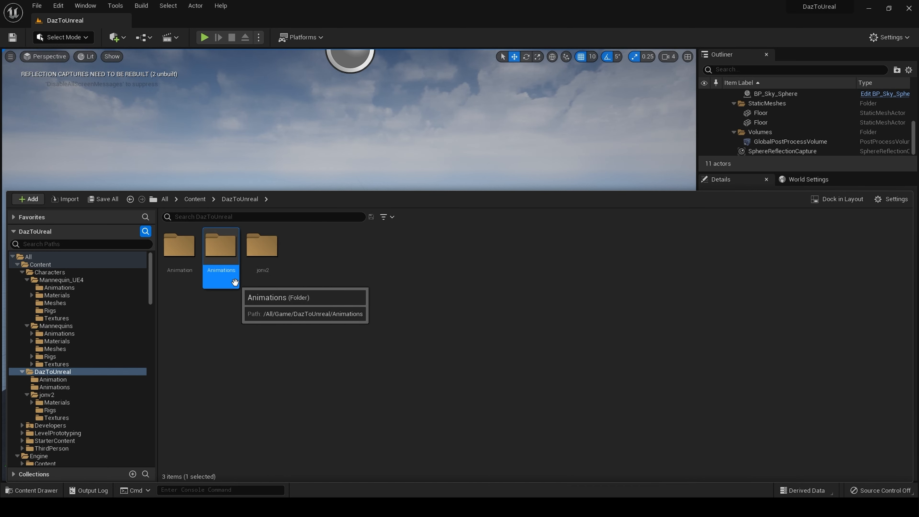
{"action": "double_click", "coordinate": [226, 265]}
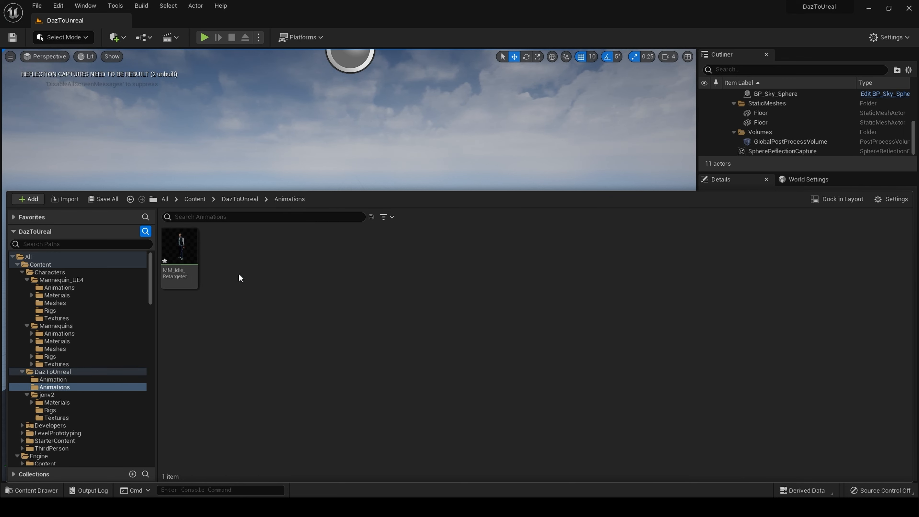
{"action": "left_click", "coordinate": [187, 257]}
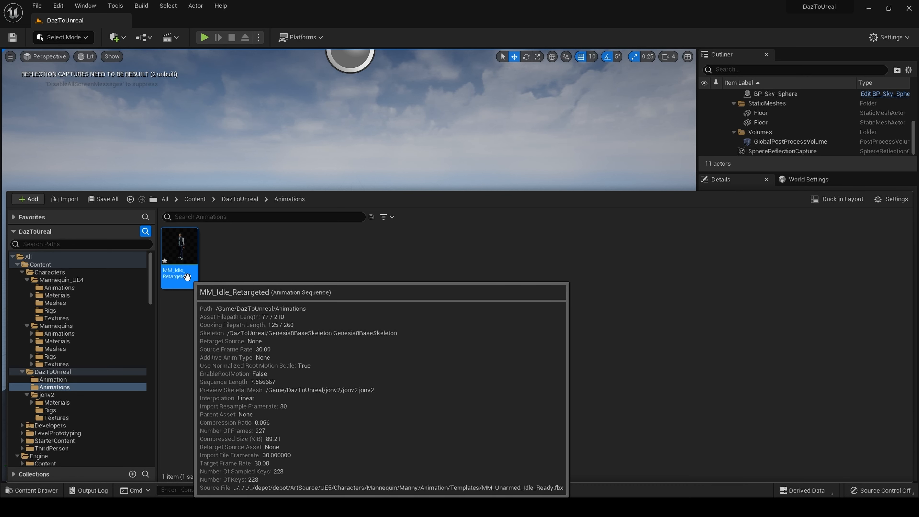
{"action": "left_click_drag", "start_coordinate": [187, 277], "coordinate": [61, 380]}
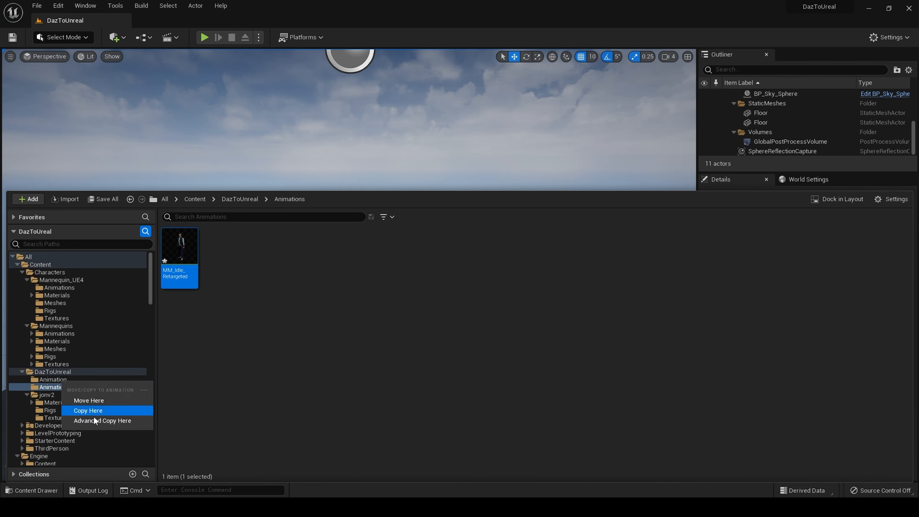
{"action": "left_click", "coordinate": [90, 400]}
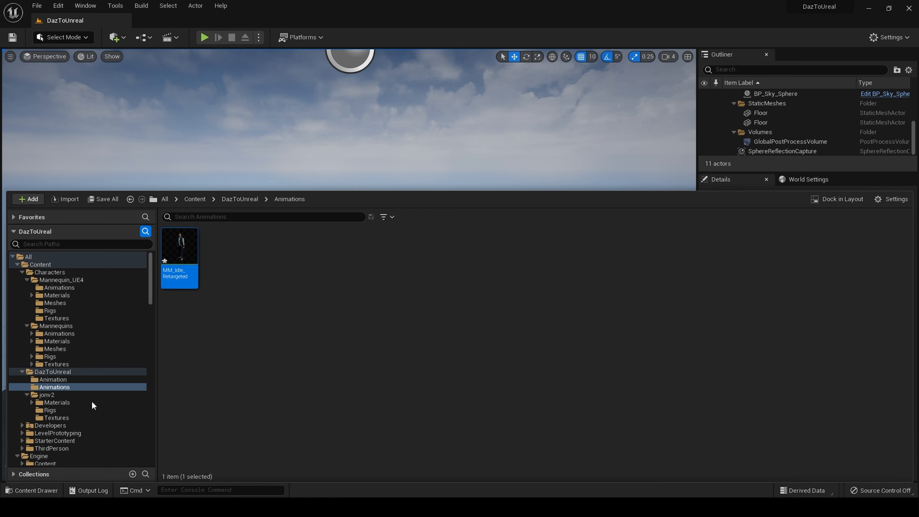
Delete the Animations folder inside DazToUnreal
{"action": "left_click", "coordinate": [242, 199]}
{"action": "right_click", "coordinate": [227, 257]}
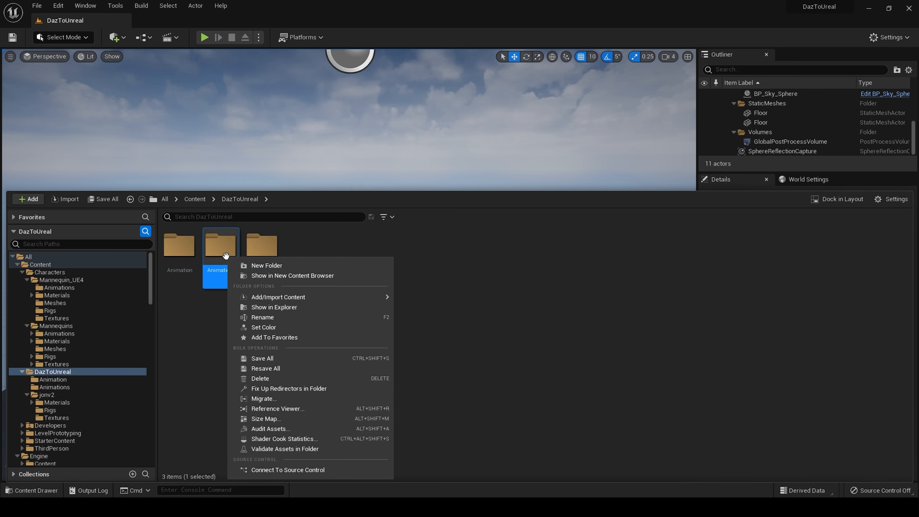
{"action": "left_click", "coordinate": [292, 378]}
{"action": "left_click", "coordinate": [319, 404]}
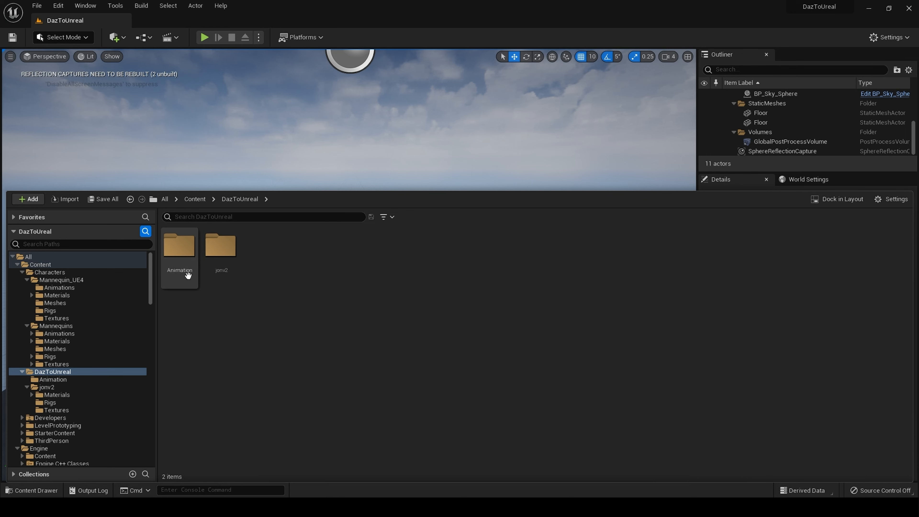
Open the JonIdle animation from the DazToUnreal Animation folder and view it up close on the character
{"action": "double_click", "coordinate": [181, 268]}
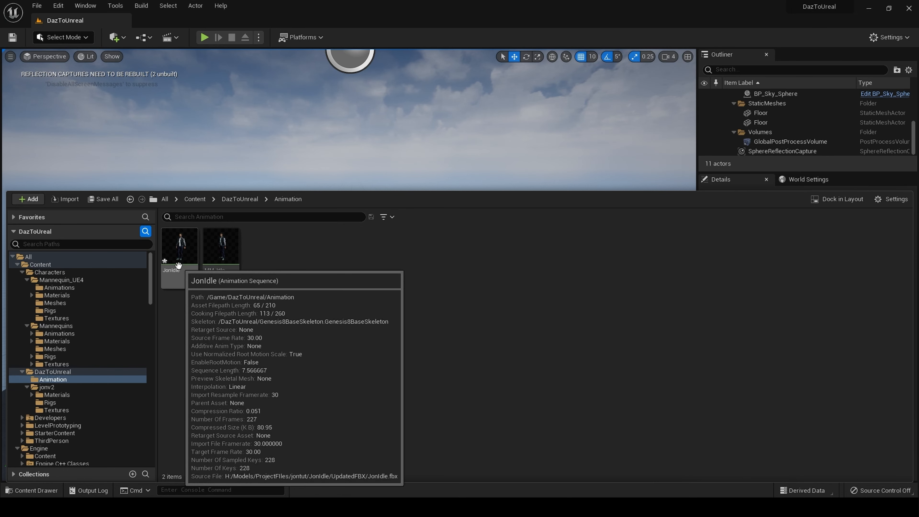
{"action": "double_click", "coordinate": [179, 265]}
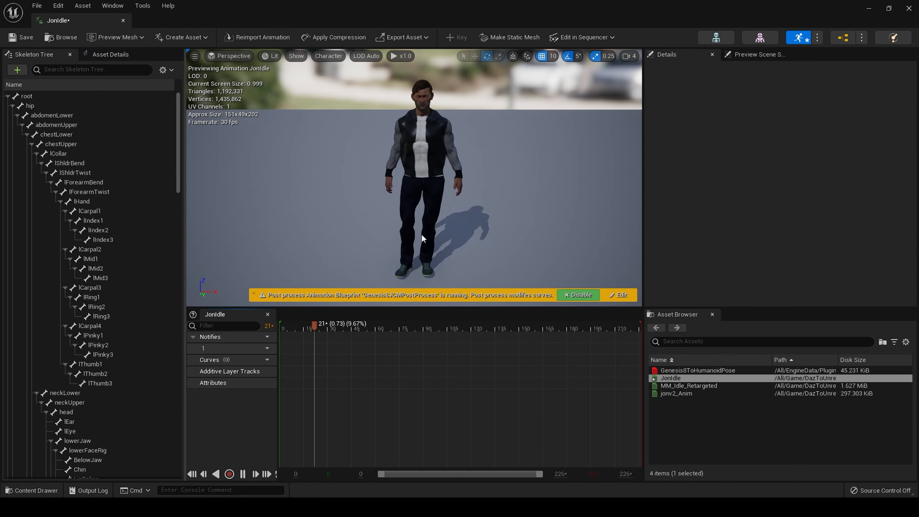
{"action": "mouse_move", "coordinate": [457, 230]}
{"action": "left_mouse_down"}
{"action": "mouse_move", "coordinate": [473, 203]}
{"action": "mouse_move", "coordinate": [460, 198]}
{"action": "mouse_move", "coordinate": [459, 218]}
{"action": "left_mouse_up"}
{"action": "mouse_move", "coordinate": [458, 217]}
{"action": "middle_mouse_down"}
{"action": "mouse_move", "coordinate": [460, 247]}
{"action": "mouse_move", "coordinate": [462, 199]}
{"action": "middle_mouse_up"}
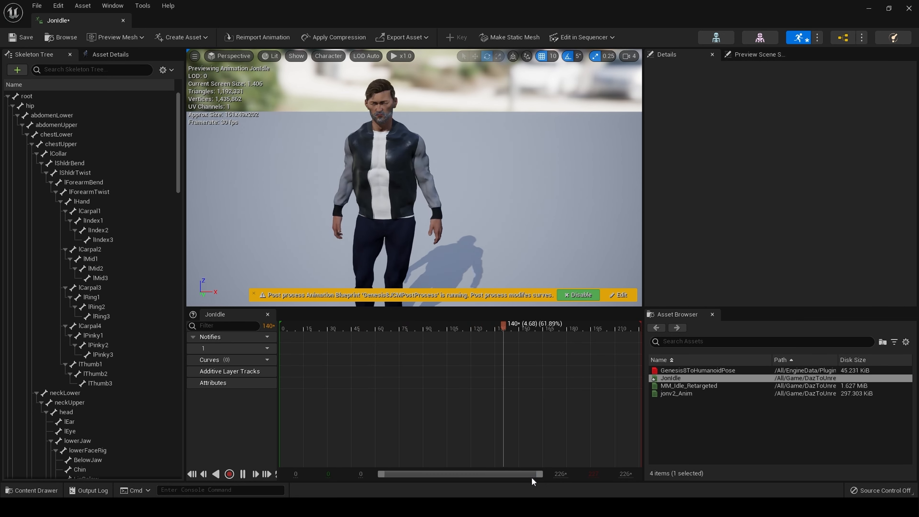
Scrub the JonIdle timeline and move back to frame 0 to examine the character's starting pose
{"action": "left_click", "coordinate": [601, 326]}
{"action": "mouse_move", "coordinate": [605, 326]}
{"action": "left_mouse_down"}
{"action": "mouse_move", "coordinate": [640, 328]}
{"action": "mouse_move", "coordinate": [602, 332]}
{"action": "mouse_move", "coordinate": [609, 334]}
{"action": "left_mouse_up"}
{"action": "left_click_drag", "start_coordinate": [493, 475], "coordinate": [604, 426]}
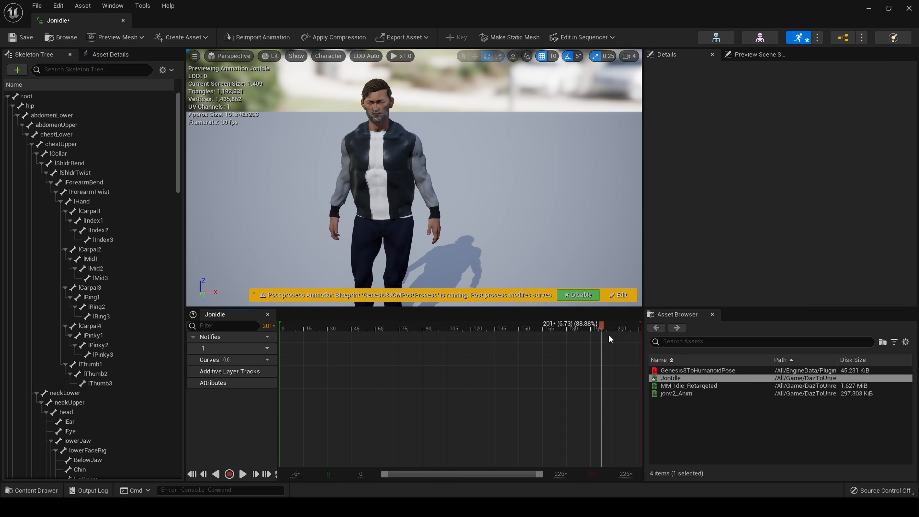
{"action": "left_click_drag", "start_coordinate": [603, 326], "coordinate": [229, 357]}
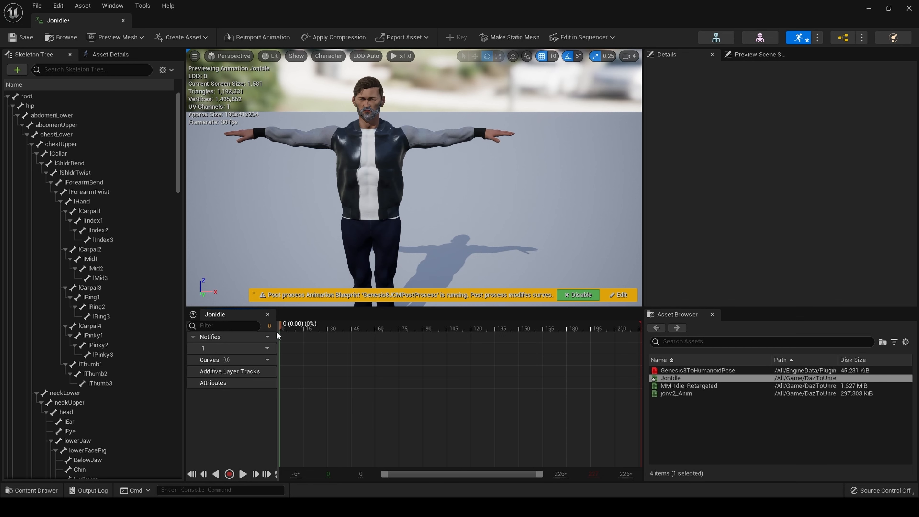
{"action": "left_click", "coordinate": [283, 324]}
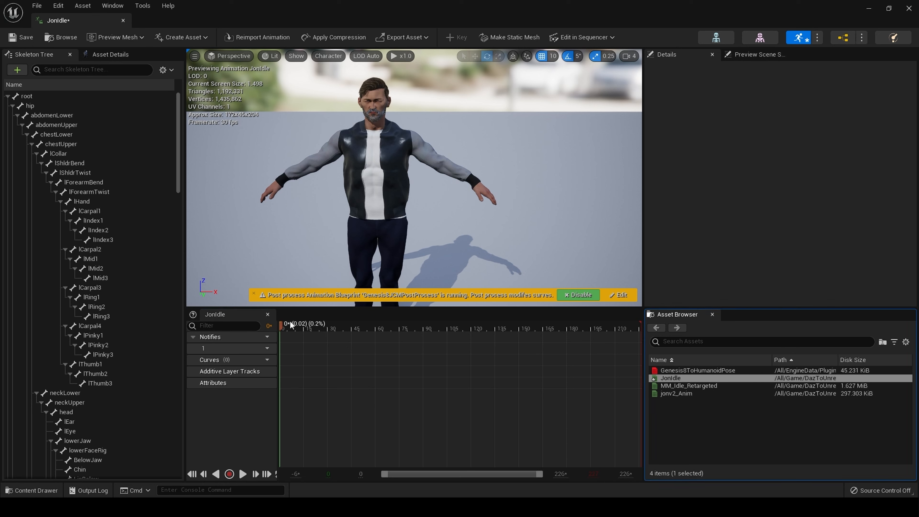
{"action": "left_click", "coordinate": [280, 325]}
{"action": "left_click_drag", "start_coordinate": [280, 326], "coordinate": [268, 326]}
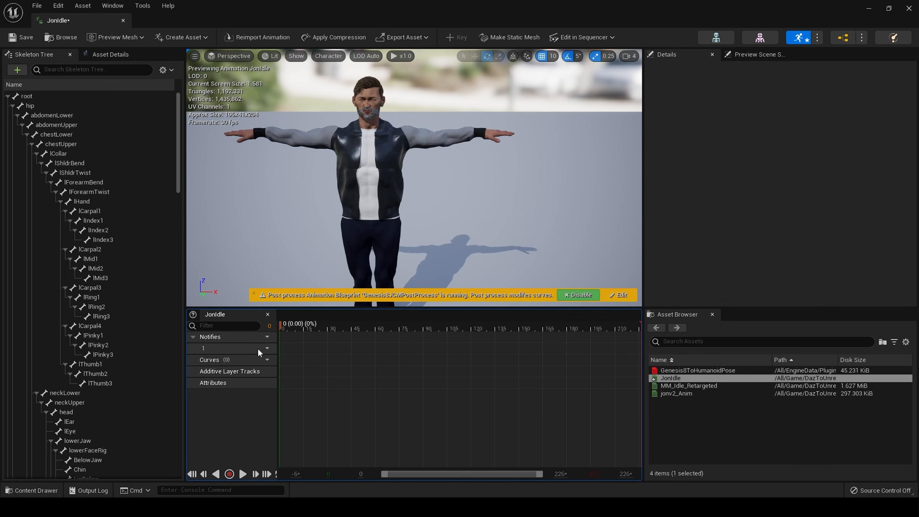
Advance JonIdle to frame 1 and remove frame 0 to frame 1 from the sequence
{"action": "left_click", "coordinate": [256, 474]}
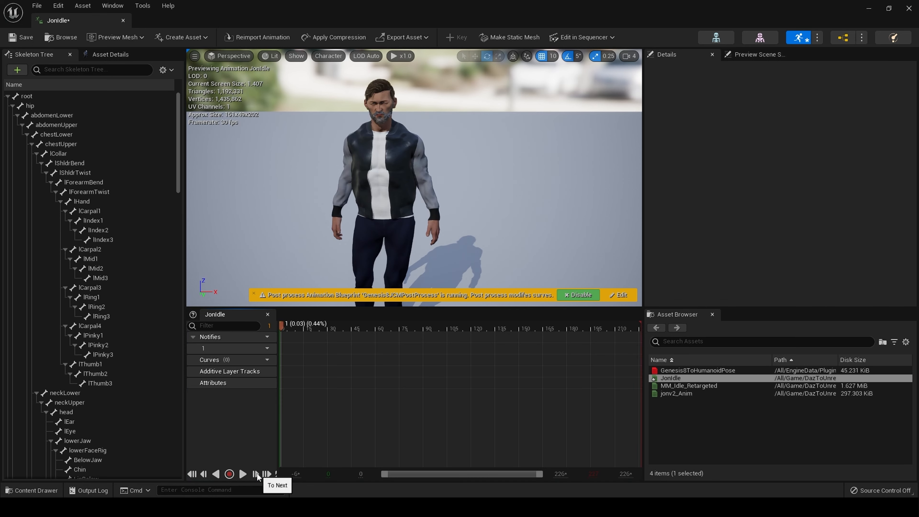
{"action": "right_click", "coordinate": [282, 331]}
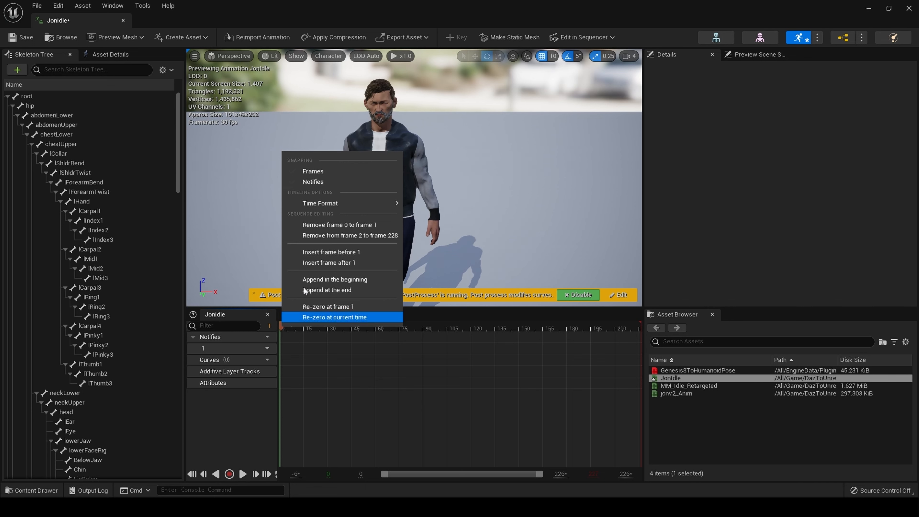
{"action": "left_click", "coordinate": [366, 225]}
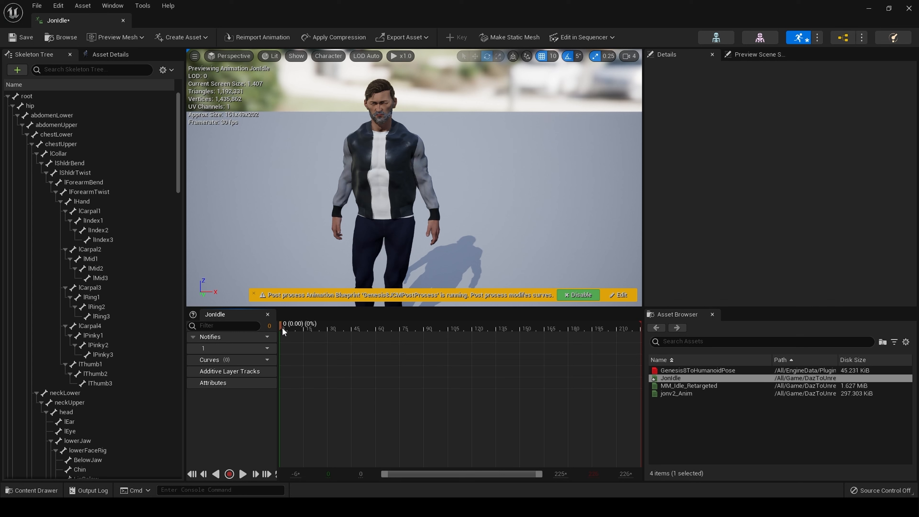
Scrub and play the trimmed JonIdle animation to check its motion on the whole character
{"action": "left_click_drag", "start_coordinate": [281, 327], "coordinate": [316, 327]}
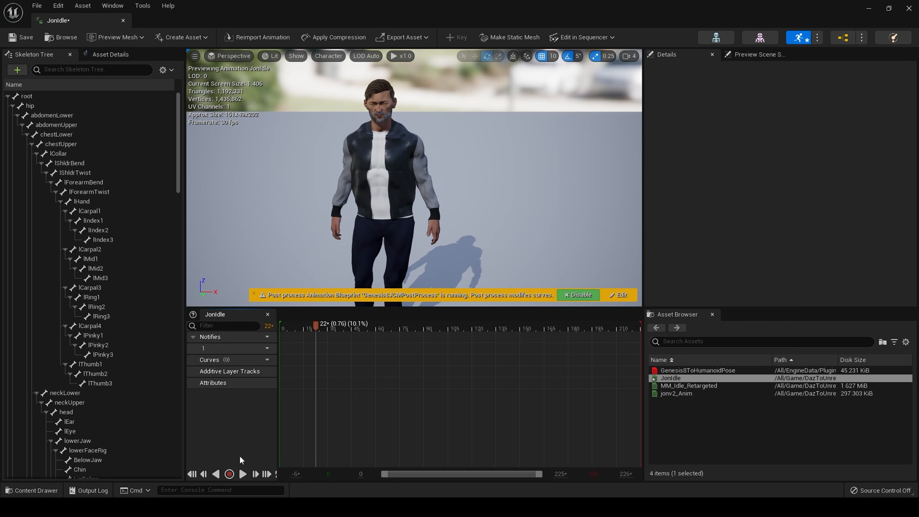
{"action": "left_click", "coordinate": [241, 475]}
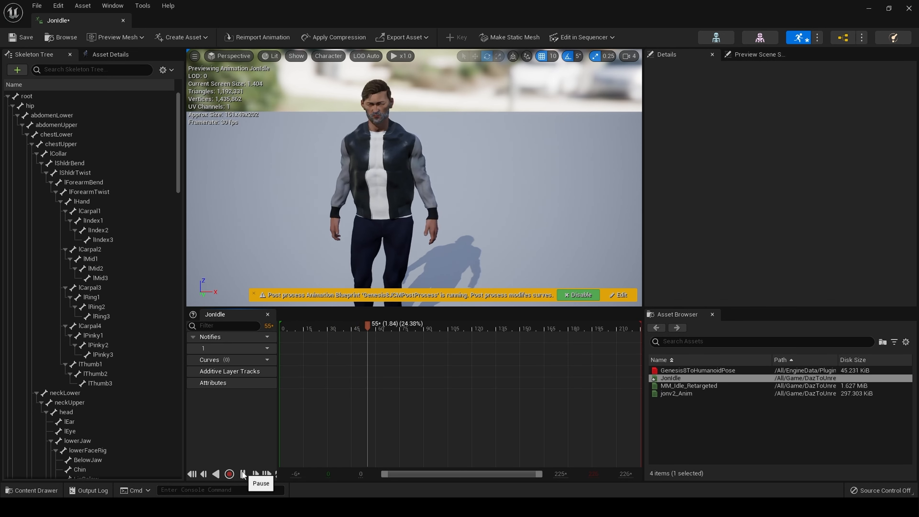
{"action": "scroll", "coordinate": [441, 174], "scroll_direction": "down", "scroll_amount": 2}
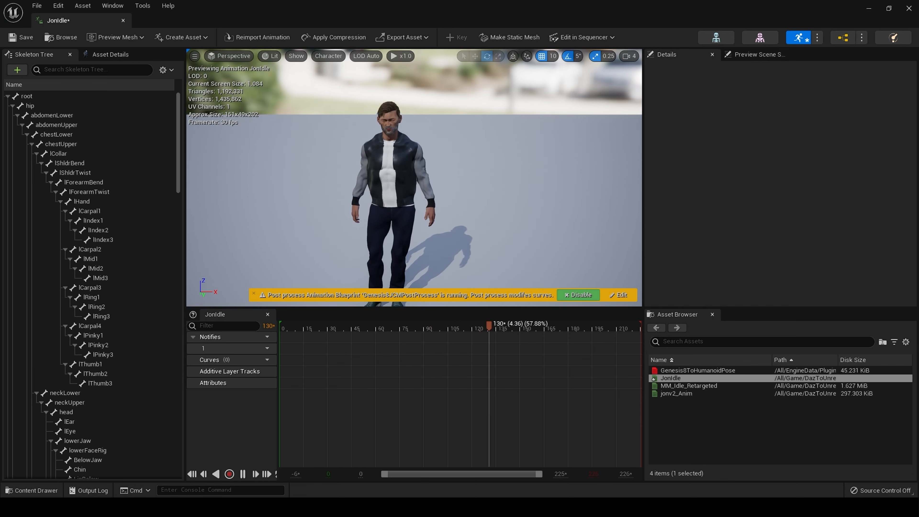
Save all modified assets, including the trimmed JonIdle animation, and close the animation editor
{"action": "middle_click_drag", "start_coordinate": [444, 177], "coordinate": [451, 207]}
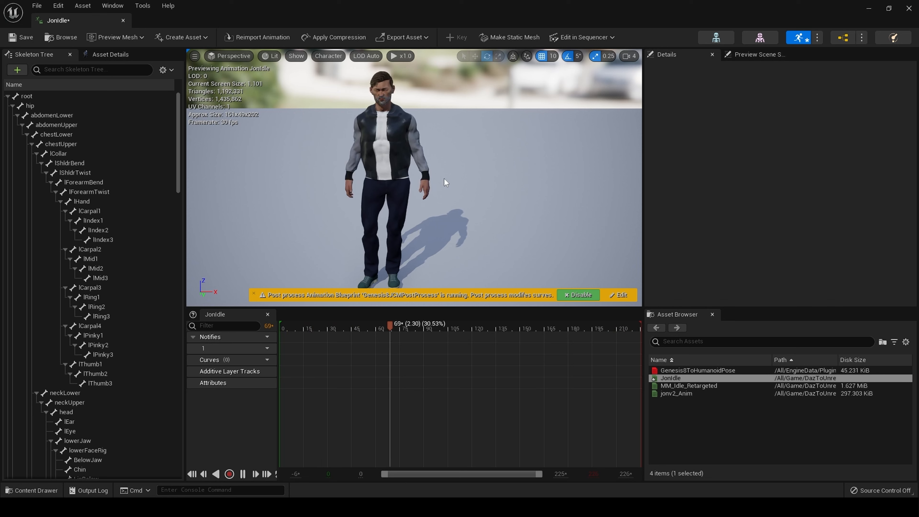
{"action": "left_click", "coordinate": [36, 6]}
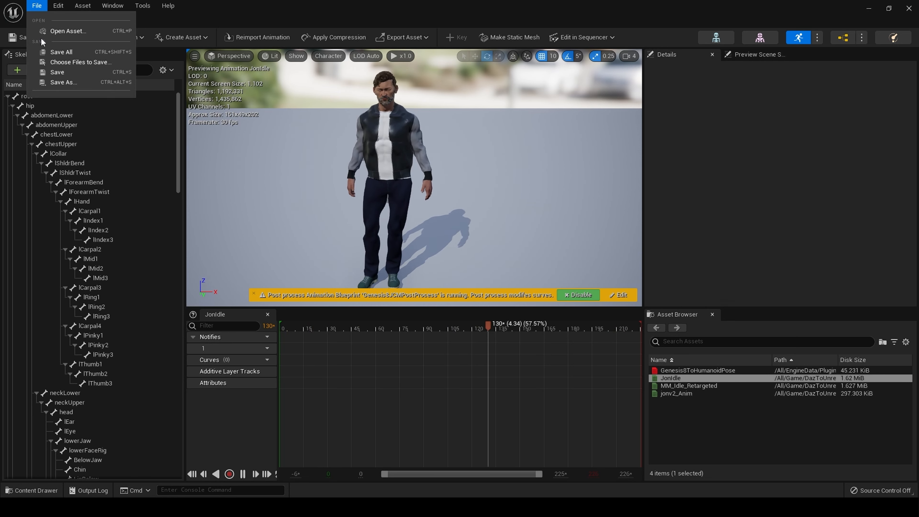
{"action": "left_click", "coordinate": [58, 52]}
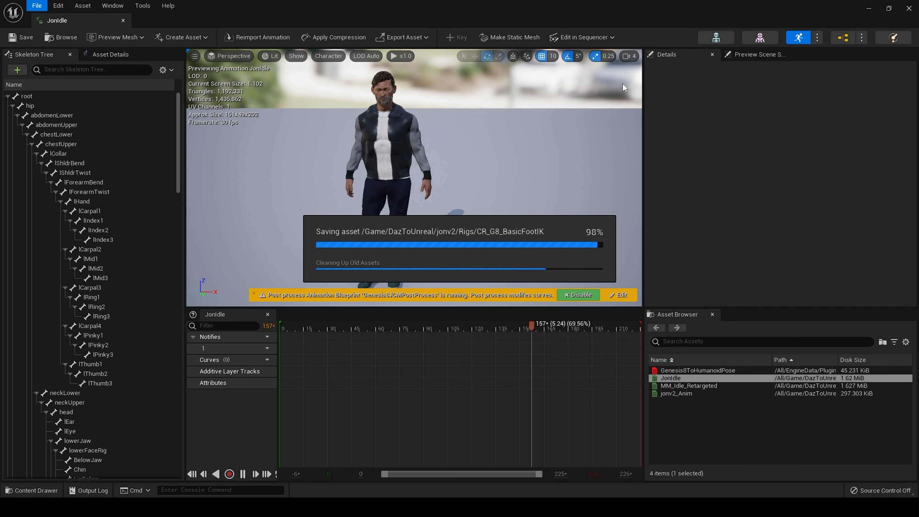
{"action": "left_click", "coordinate": [911, 11]}
Create an IK Retargeter in the DazToUnreal/jonv2/Rigs folder with G8IKRig as the rig to copy animation from
{"action": "left_click", "coordinate": [44, 490]}
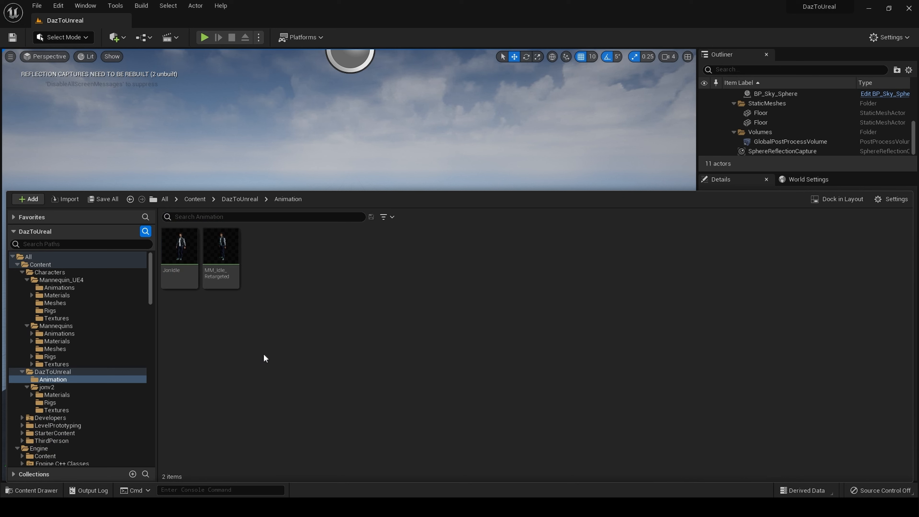
{"action": "left_click", "coordinate": [249, 200]}
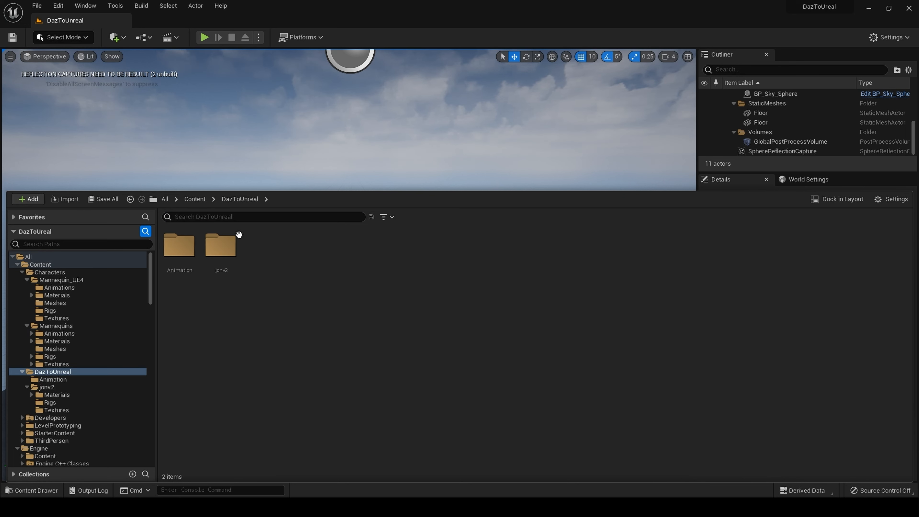
{"action": "double_click", "coordinate": [234, 255]}
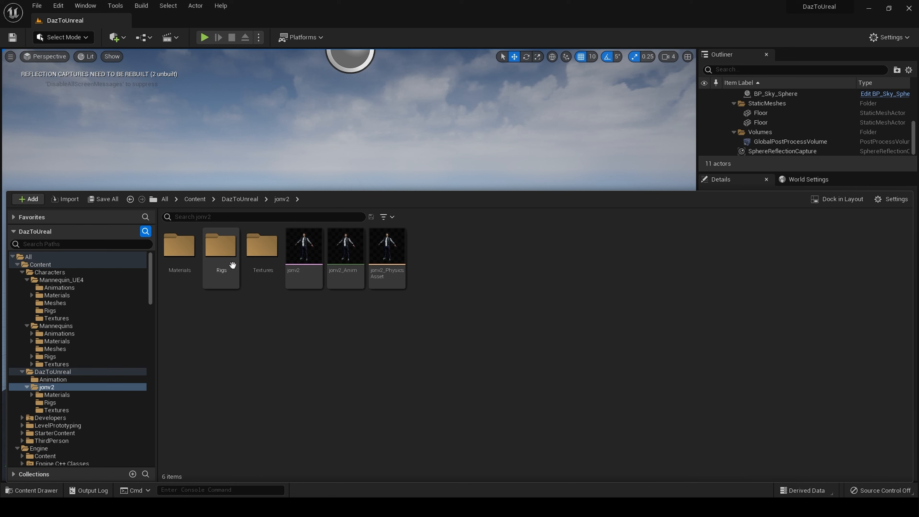
{"action": "double_click", "coordinate": [222, 250]}
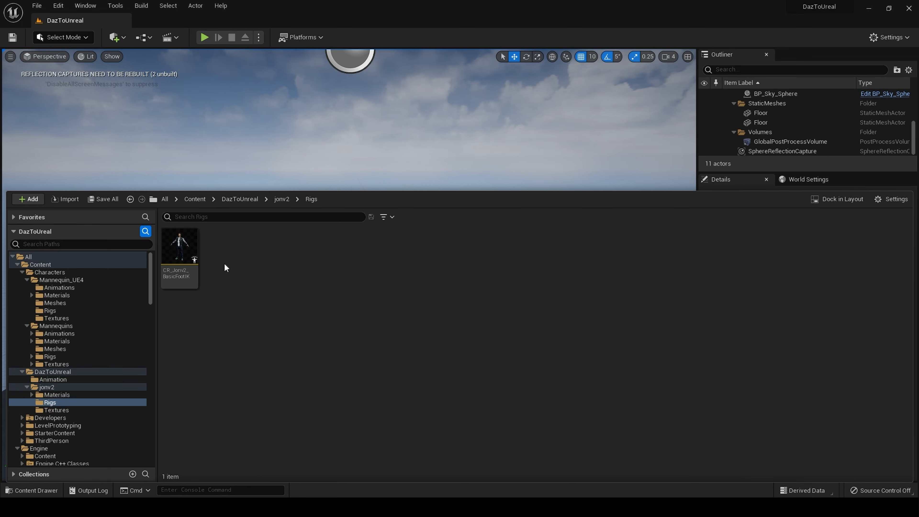
{"action": "right_click", "coordinate": [263, 274]}
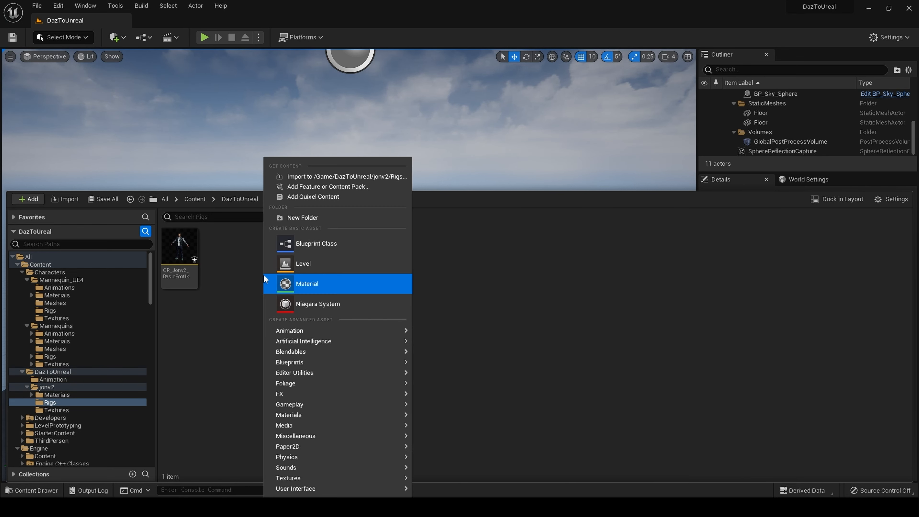
{"action": "mouse_move", "coordinate": [379, 342]}
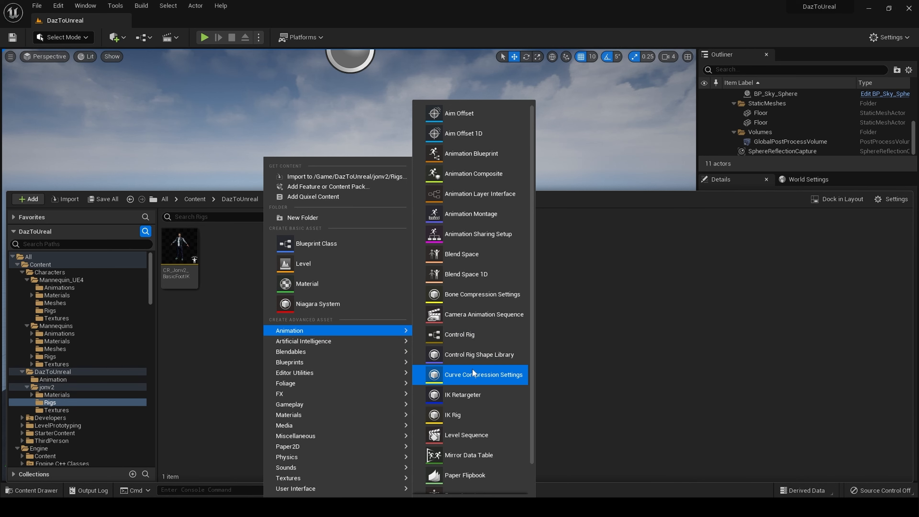
{"action": "left_click", "coordinate": [472, 397]}
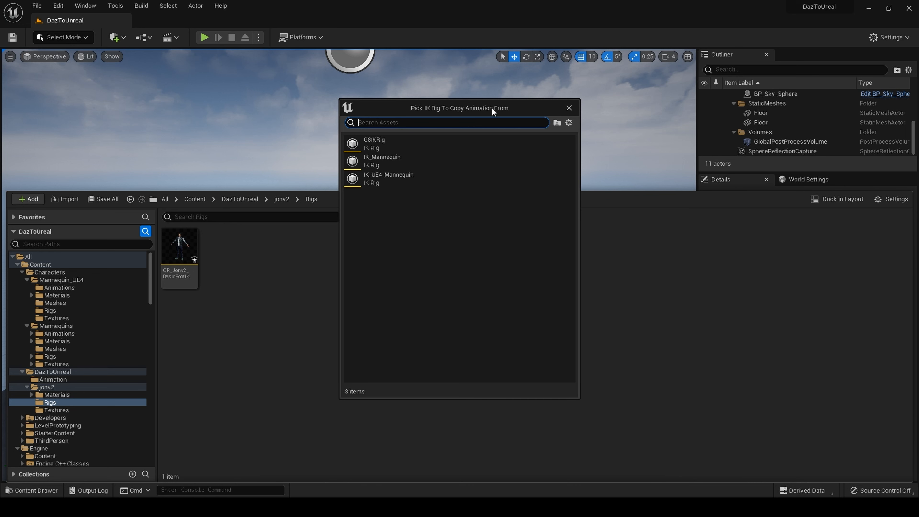
{"action": "double_click", "coordinate": [381, 146]}
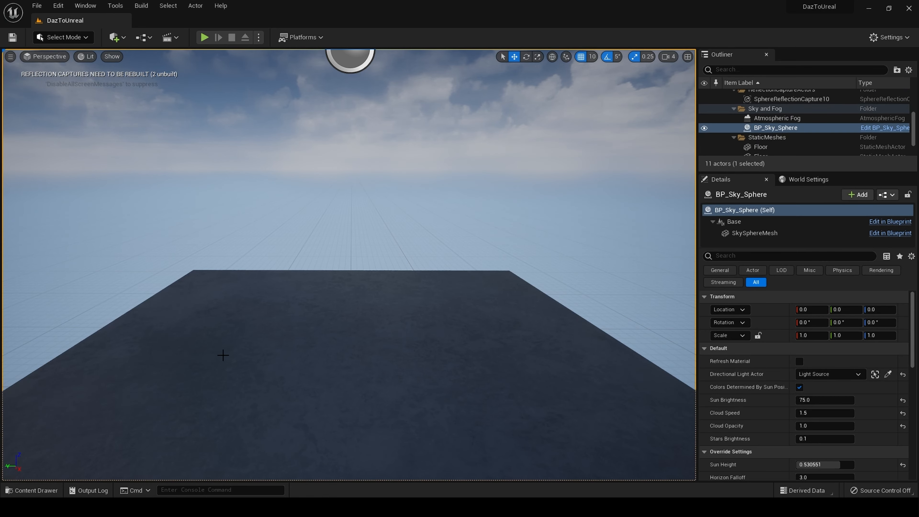
Rename the new IK Retargeter in the Rigs folder as IKR_Jonv2
{"action": "left_click", "coordinate": [22, 490]}
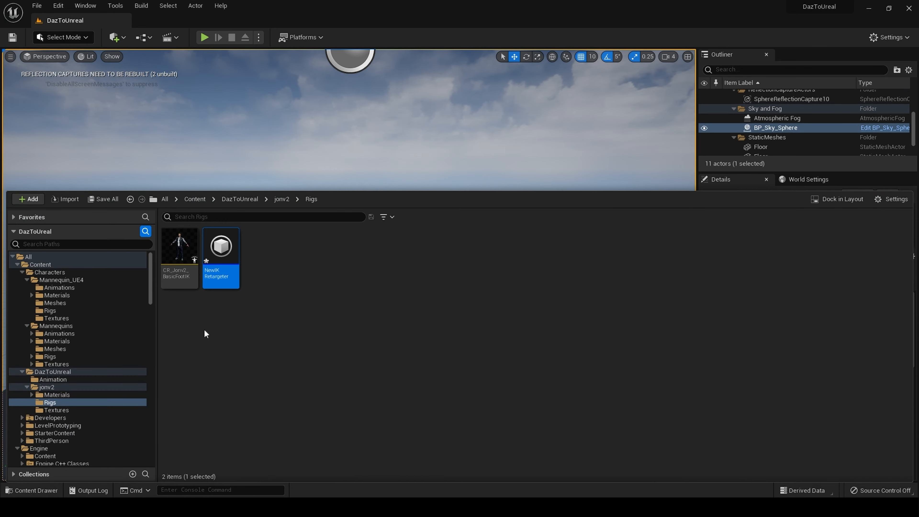
{"action": "right_click", "coordinate": [219, 285]}
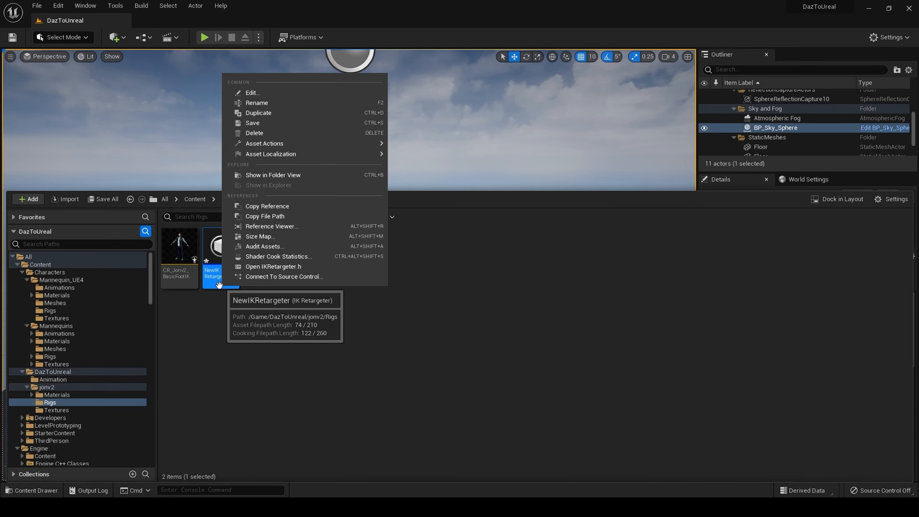
{"action": "left_click", "coordinate": [282, 103]}
{"action": "key", "text": "BackSpace"}
{"action": "type", "text": "J"}
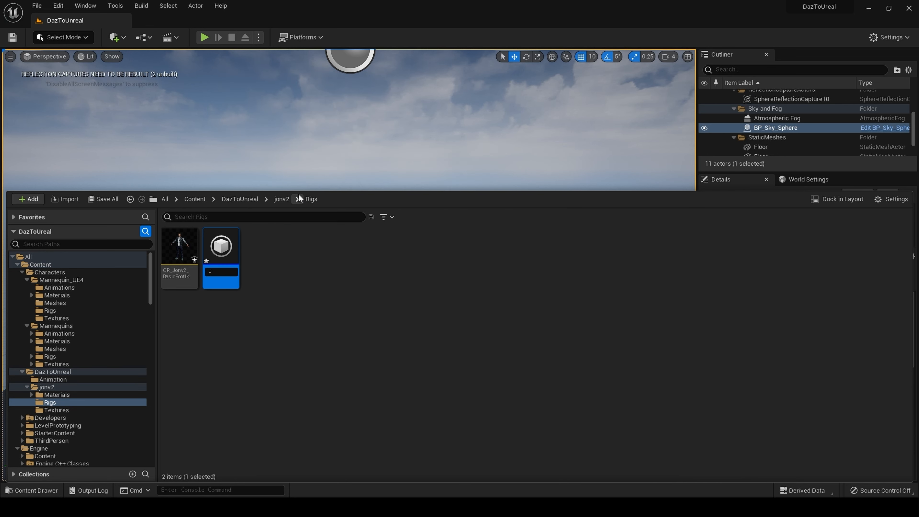
{"action": "type", "text": "onv2"}
{"action": "key", "text": "BackSpace"}
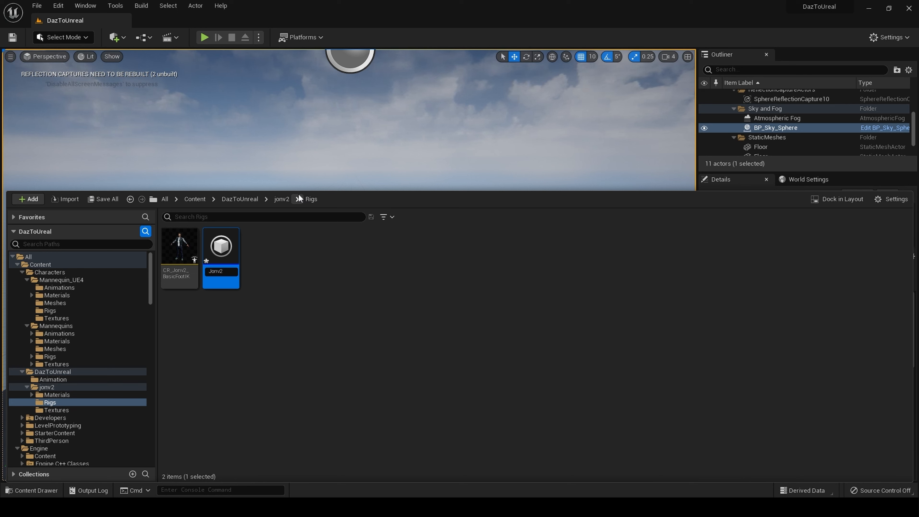
{"action": "type", "text": "_IKR"}
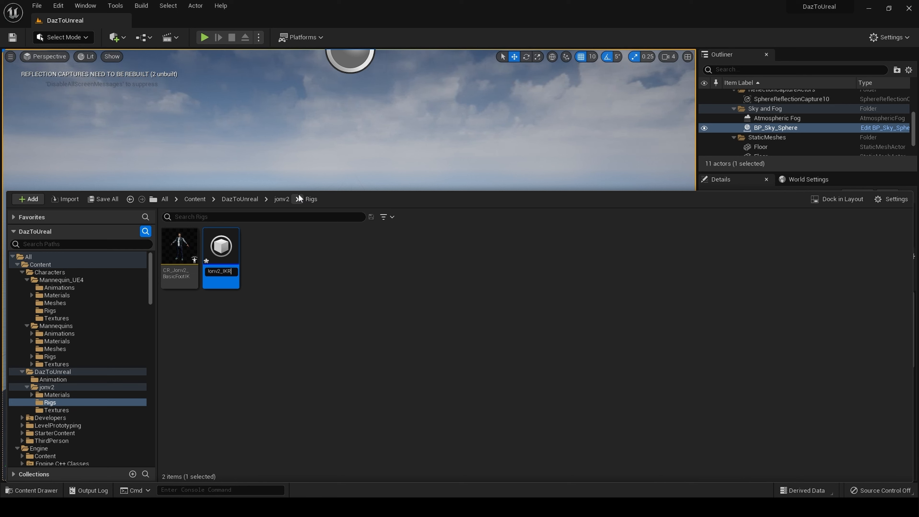
{"action": "key", "text": "BackSpace"}
{"action": "key", "text": "BackSpace"}
{"action": "key", "text": "BackSpace"}
{"action": "key", "text": "BackSpace"}
{"action": "key", "text": "BackSpace"}
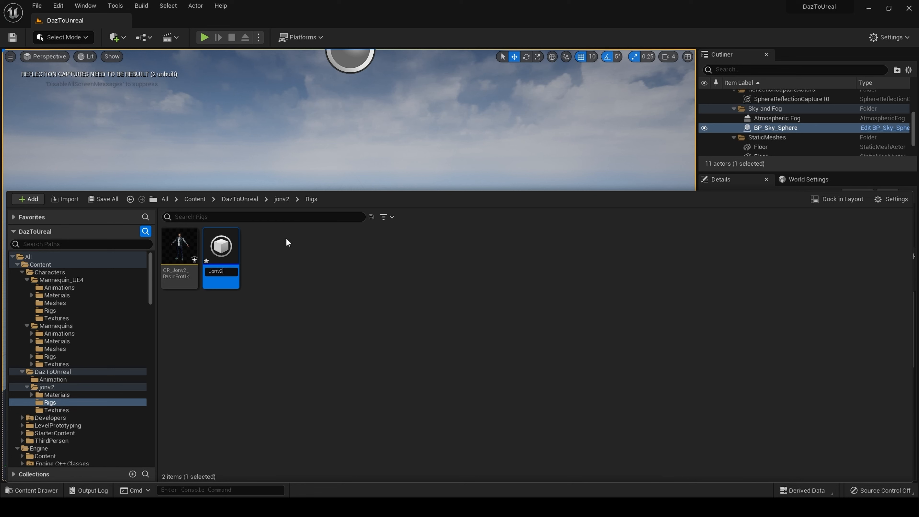
{"action": "type", "text": "2"}
{"action": "key", "text": "Home"}
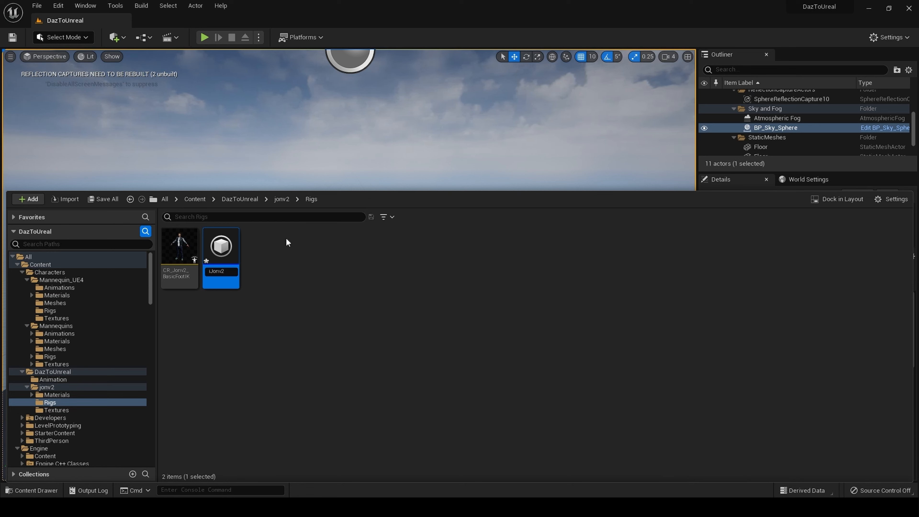
{"action": "type", "text": "ikr"}
{"action": "key", "text": "BackSpace"}
{"action": "key", "text": "BackSpace"}
{"action": "key", "text": "BackSpace"}
{"action": "type", "text": "IKR_"}
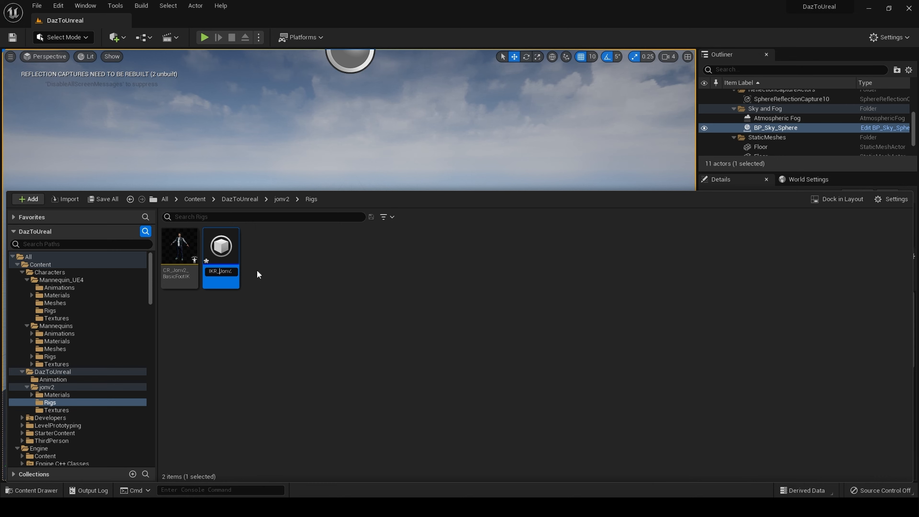
{"action": "key", "text": "Return"}
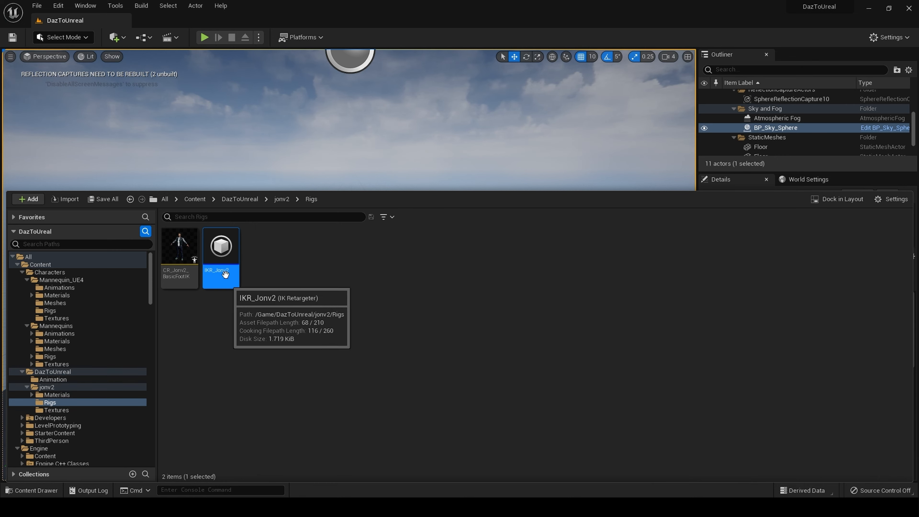
Open the IKR_Jonv2 retargeter and set its Target IKRig Asset to IK_Mannequin
{"action": "double_click", "coordinate": [225, 255]}
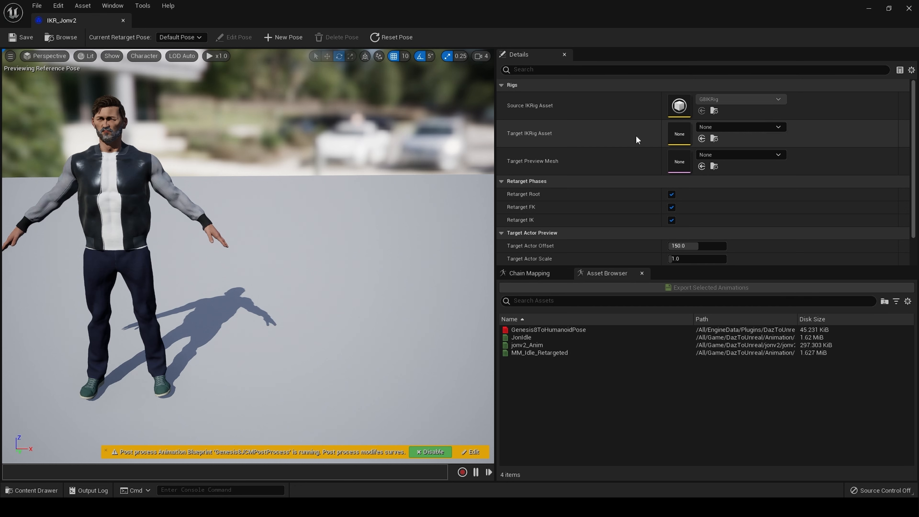
{"action": "left_click", "coordinate": [711, 134]}
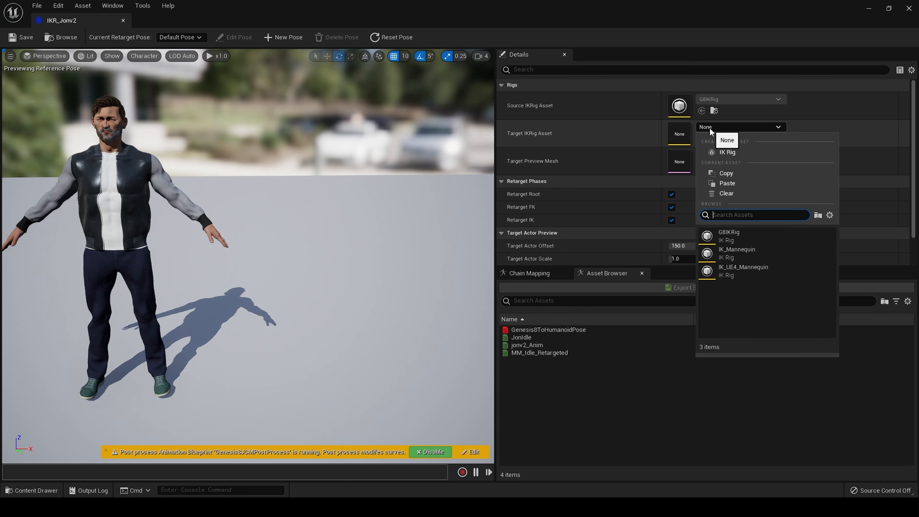
{"action": "left_click", "coordinate": [738, 270]}
{"action": "left_click", "coordinate": [720, 128]}
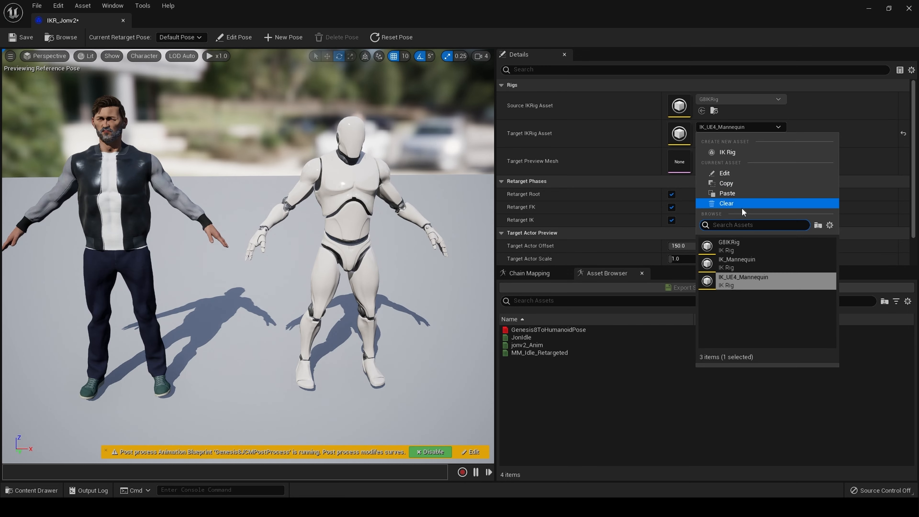
{"action": "left_click", "coordinate": [752, 270]}
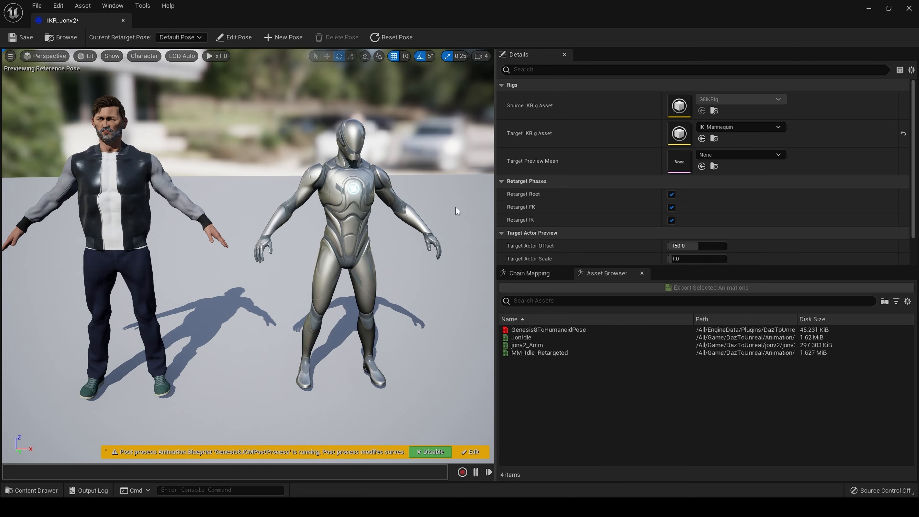
{"action": "mouse_move", "coordinate": [275, 254]}
{"action": "right_mouse_down"}
{"action": "mouse_move", "coordinate": [203, 255]}
{"action": "mouse_move", "coordinate": [259, 253]}
{"action": "right_mouse_up"}
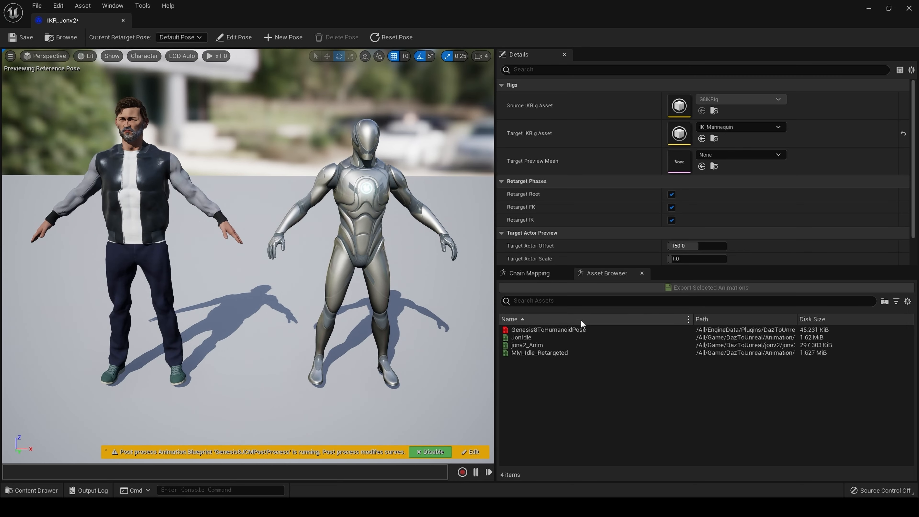
Set the Root chain's FK Translation Mode to Globally Scaled in the chain mapping
{"action": "left_click", "coordinate": [539, 274]}
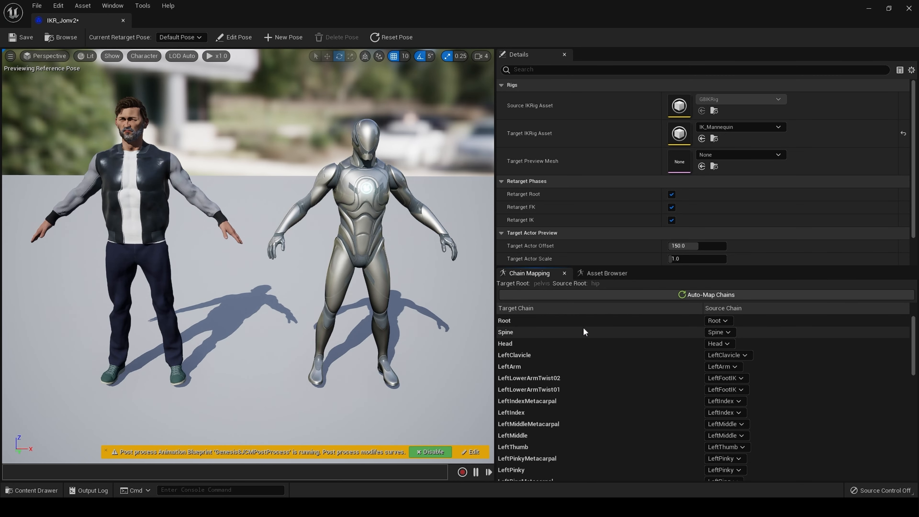
{"action": "left_click", "coordinate": [584, 319]}
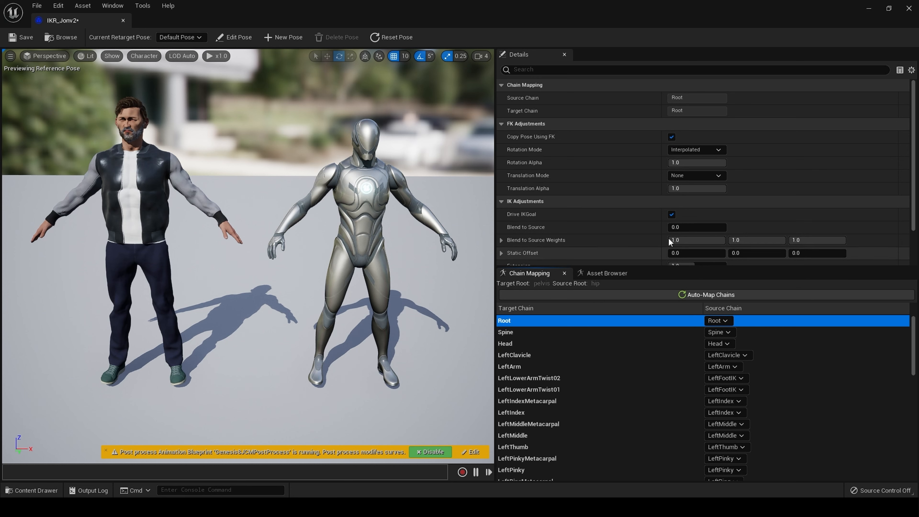
{"action": "left_click", "coordinate": [696, 175]}
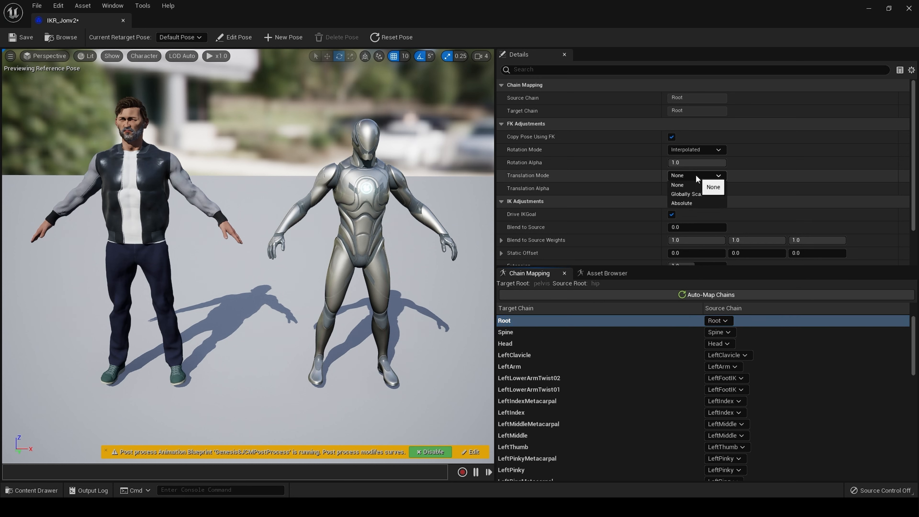
{"action": "left_click", "coordinate": [697, 194]}
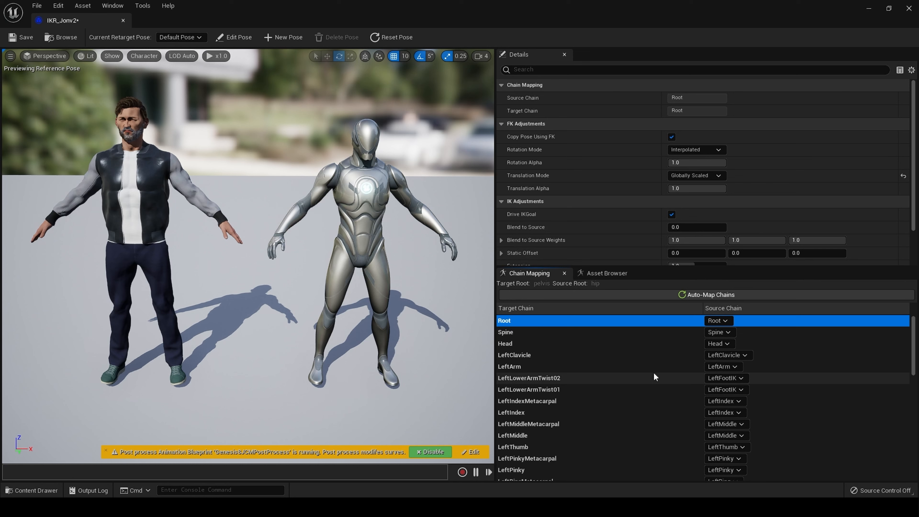
Set the FK Translation Mode to Absolute for the FootRootIK and LeftFootIK chains
{"action": "scroll", "coordinate": [654, 373], "scroll_direction": "down", "scroll_amount": 2}
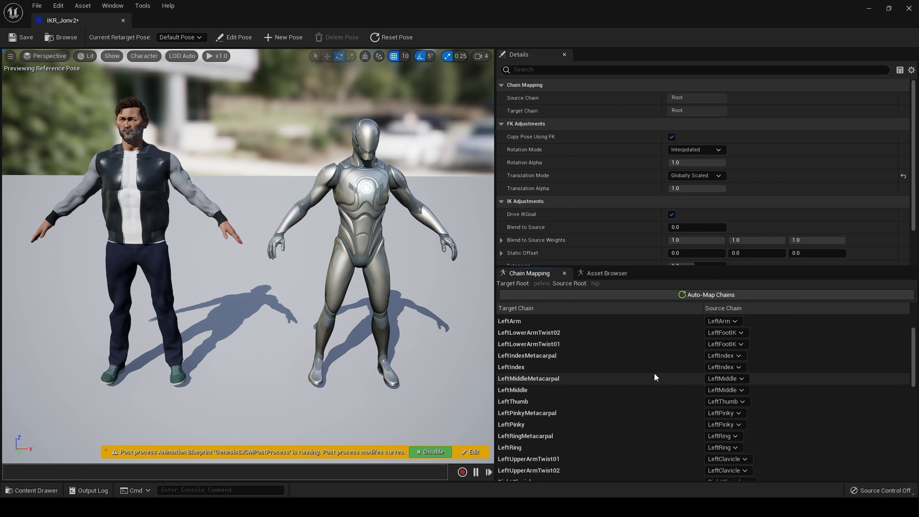
{"action": "scroll", "coordinate": [654, 374], "scroll_direction": "down", "scroll_amount": 3}
{"action": "scroll", "coordinate": [654, 373], "scroll_direction": "down", "scroll_amount": 5}
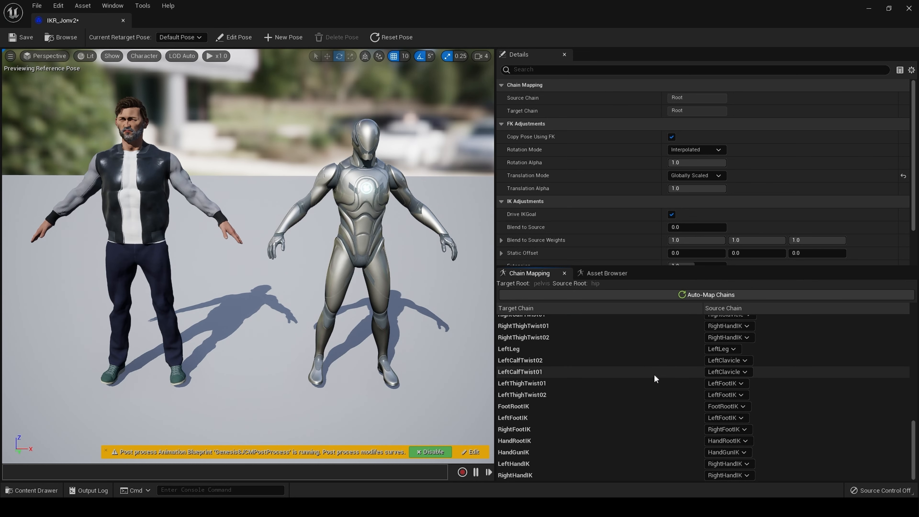
{"action": "left_click", "coordinate": [606, 407]}
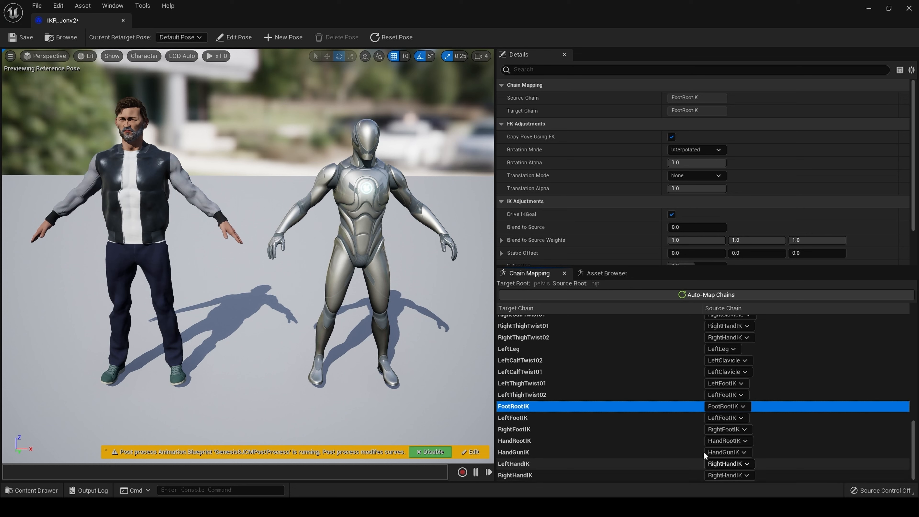
{"action": "left_click", "coordinate": [696, 176]}
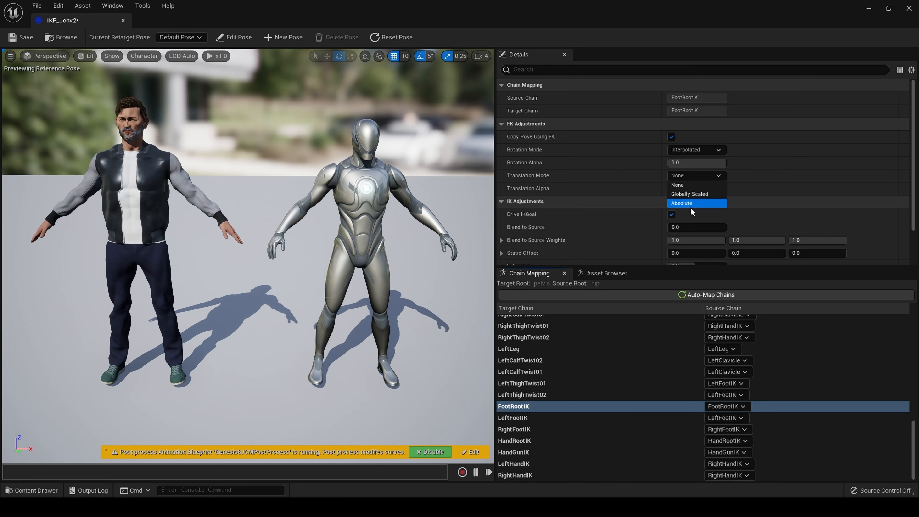
{"action": "left_click", "coordinate": [691, 203]}
{"action": "left_click", "coordinate": [612, 418]}
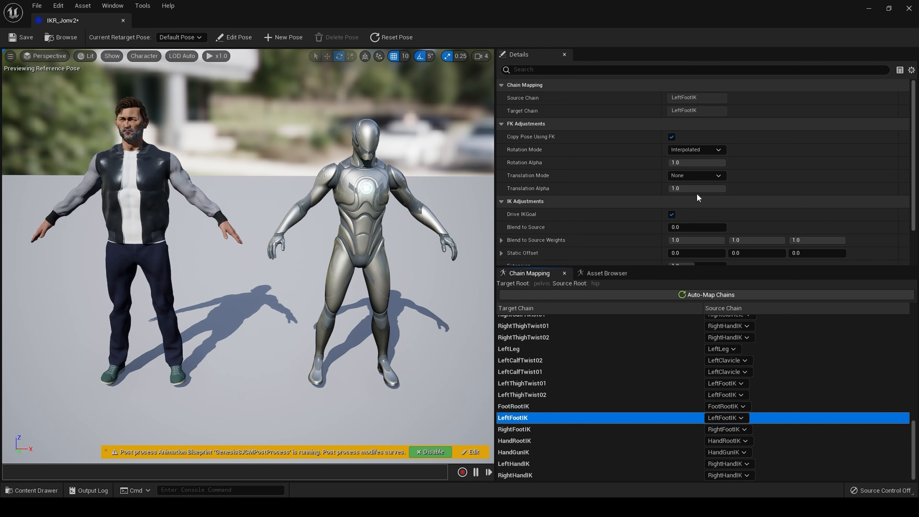
{"action": "left_click", "coordinate": [694, 176]}
{"action": "left_click", "coordinate": [691, 203]}
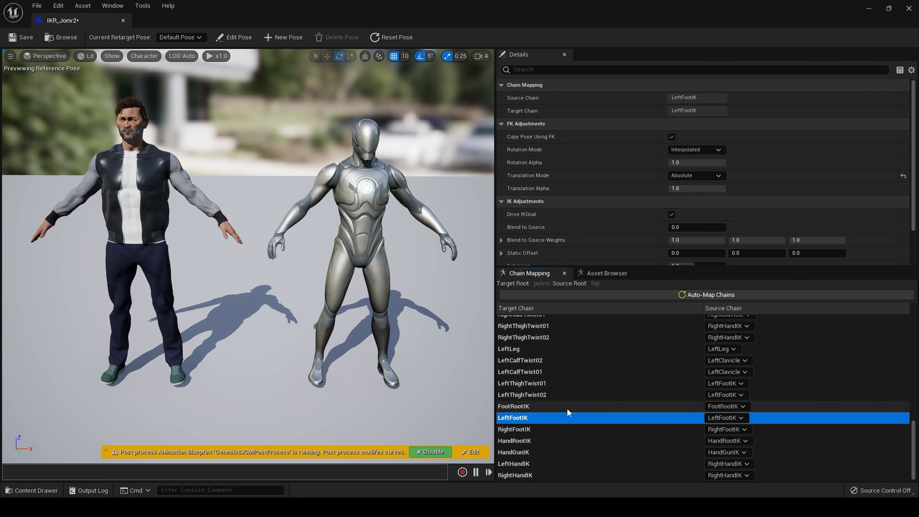
Set the FK Translation Mode to Absolute for the RightFootIK and HandRootIK chains
{"action": "left_click", "coordinate": [561, 429]}
{"action": "left_click", "coordinate": [681, 177]}
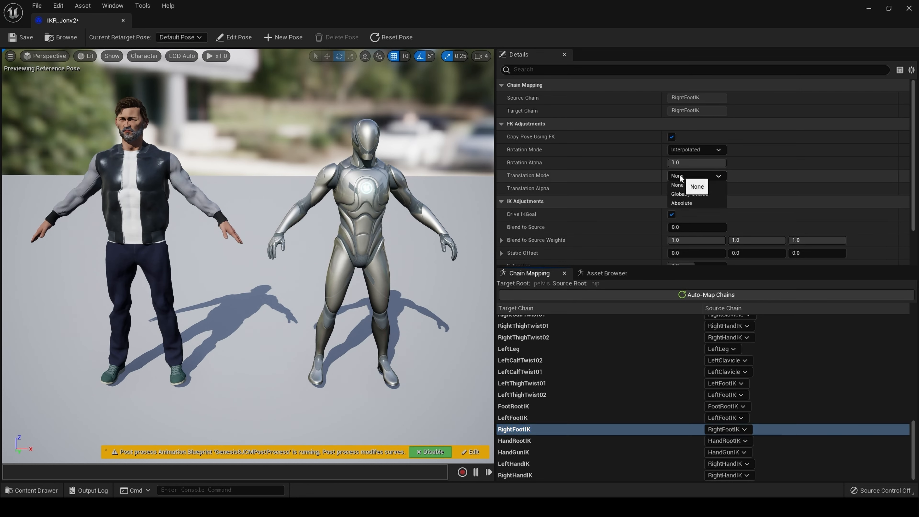
{"action": "left_click", "coordinate": [682, 203]}
{"action": "left_click", "coordinate": [536, 442]}
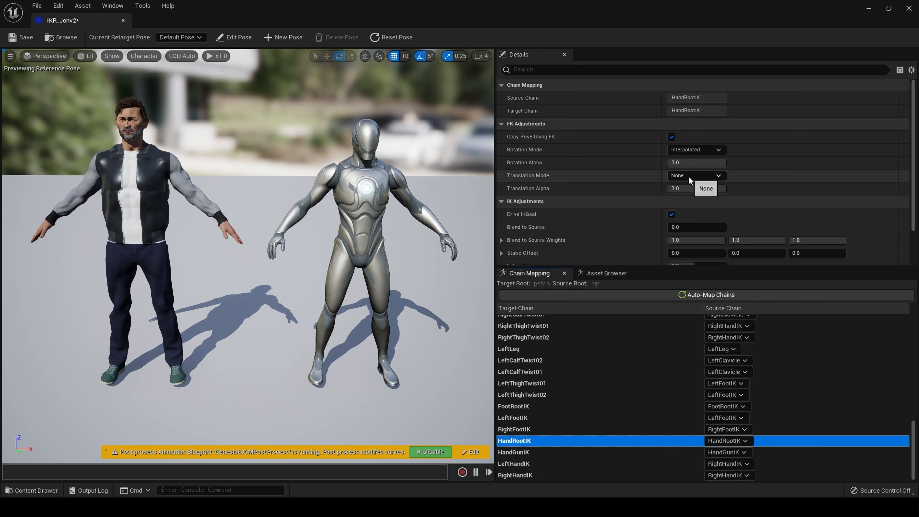
{"action": "left_click", "coordinate": [695, 176]}
{"action": "left_click", "coordinate": [682, 203]}
Set the FK Translation Mode to Absolute for the HandGunIK and LeftHandIK chains
{"action": "left_click", "coordinate": [570, 452]}
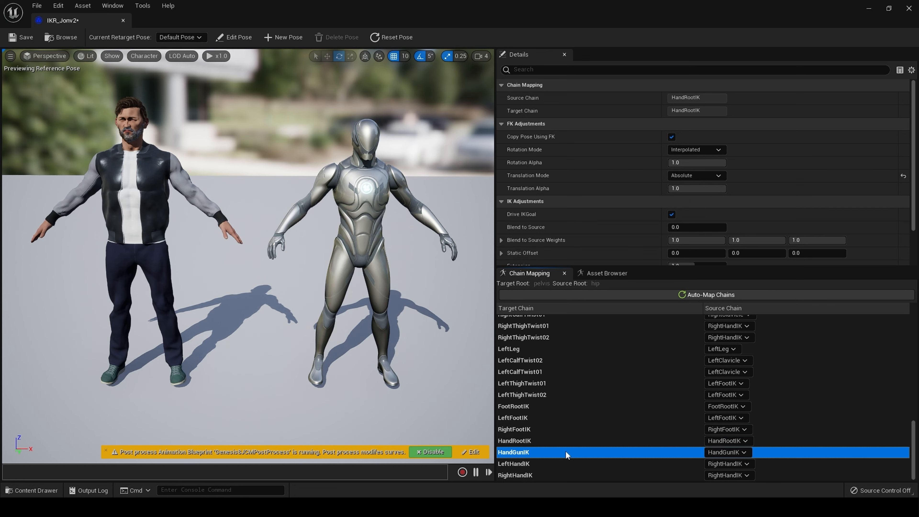
{"action": "left_click", "coordinate": [682, 178]}
{"action": "left_click", "coordinate": [682, 203]}
{"action": "left_click", "coordinate": [568, 465]}
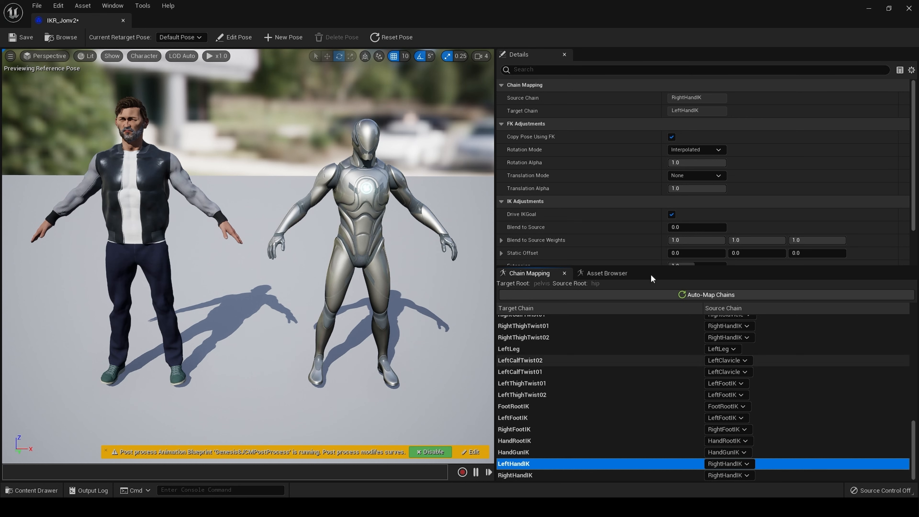
{"action": "left_click", "coordinate": [695, 175]}
{"action": "left_click", "coordinate": [691, 206]}
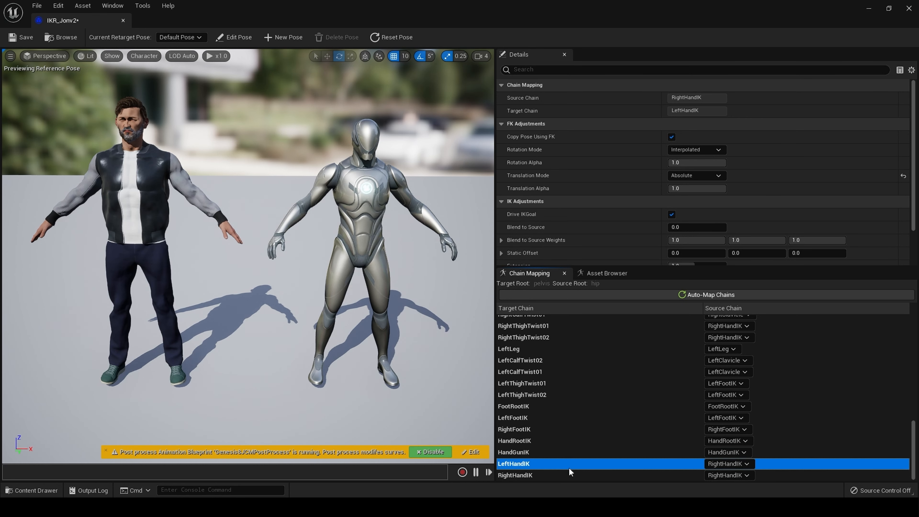
Set the FK Translation Mode to Absolute for the RightHandIK chain
{"action": "left_click", "coordinate": [572, 476]}
{"action": "left_click", "coordinate": [695, 175]}
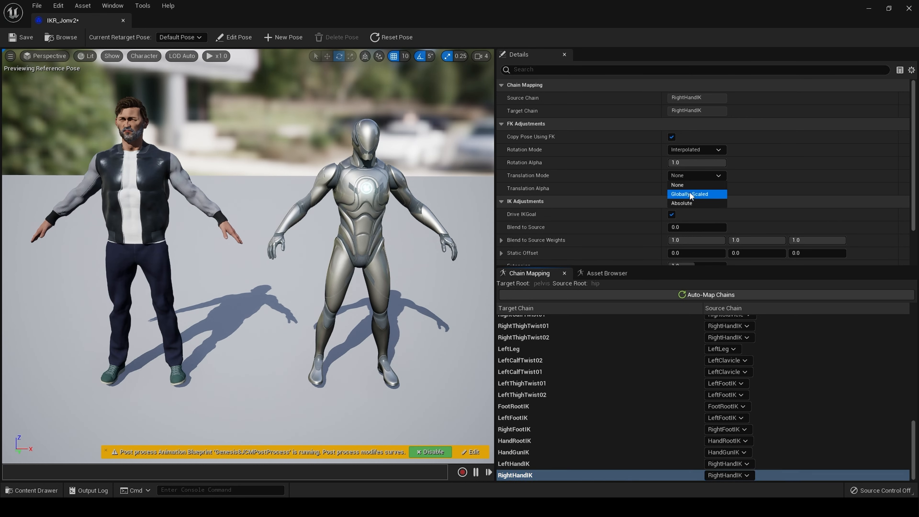
{"action": "left_click", "coordinate": [692, 195]}
{"action": "left_click", "coordinate": [689, 176]}
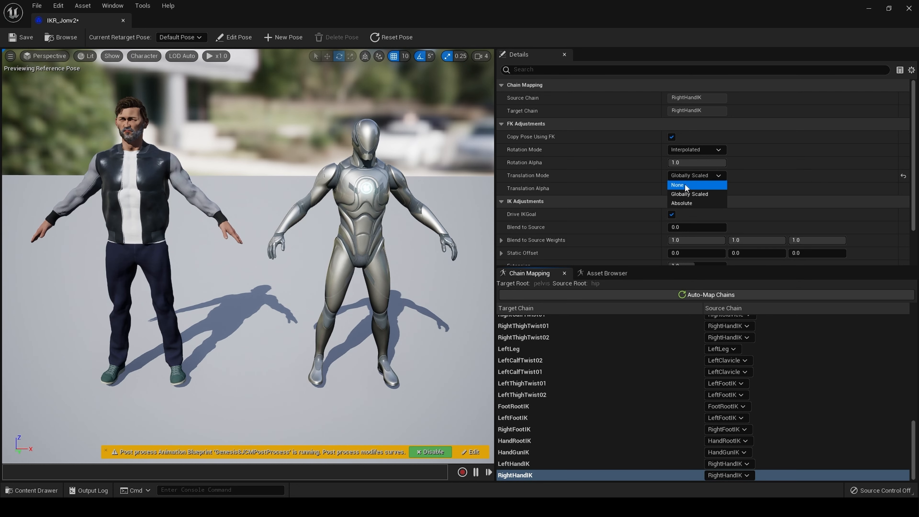
{"action": "left_click", "coordinate": [687, 203]}
Set the source chain to None for LeftLowerArmTwist02 and LeftLowerArmTwist01 in the chain mapping
{"action": "scroll", "coordinate": [637, 326], "scroll_direction": "up", "scroll_amount": 8}
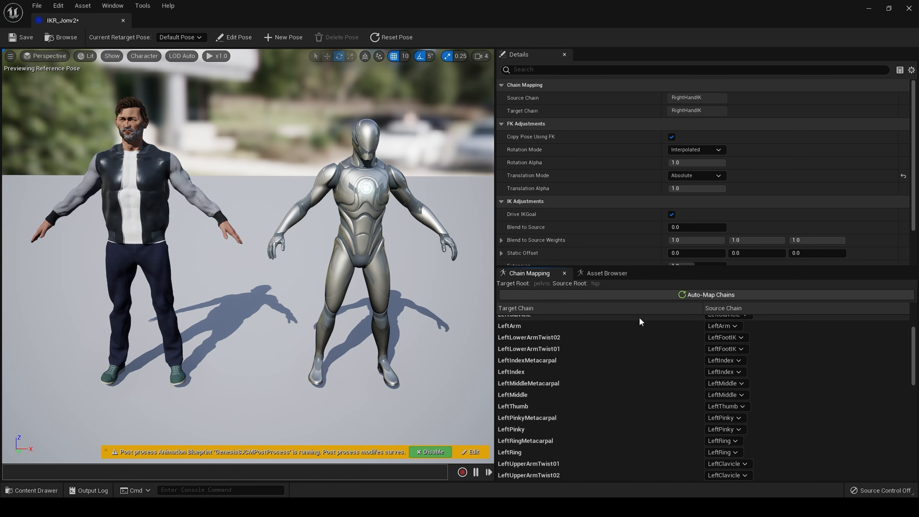
{"action": "scroll", "coordinate": [640, 322], "scroll_direction": "up", "scroll_amount": 3}
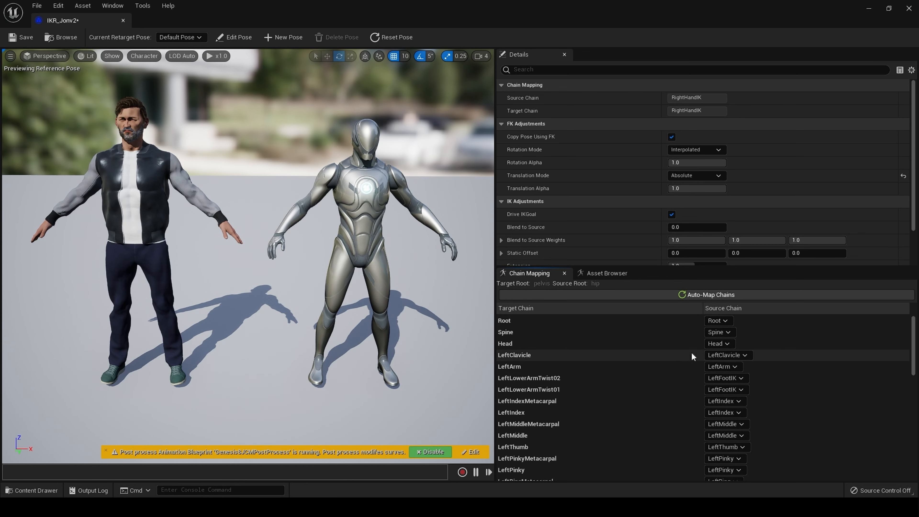
{"action": "left_click", "coordinate": [598, 358]}
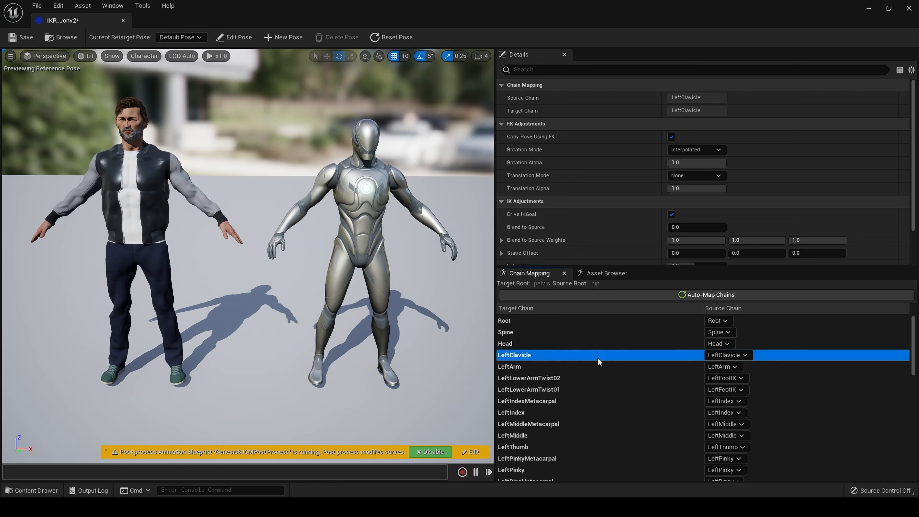
{"action": "left_click", "coordinate": [666, 378]}
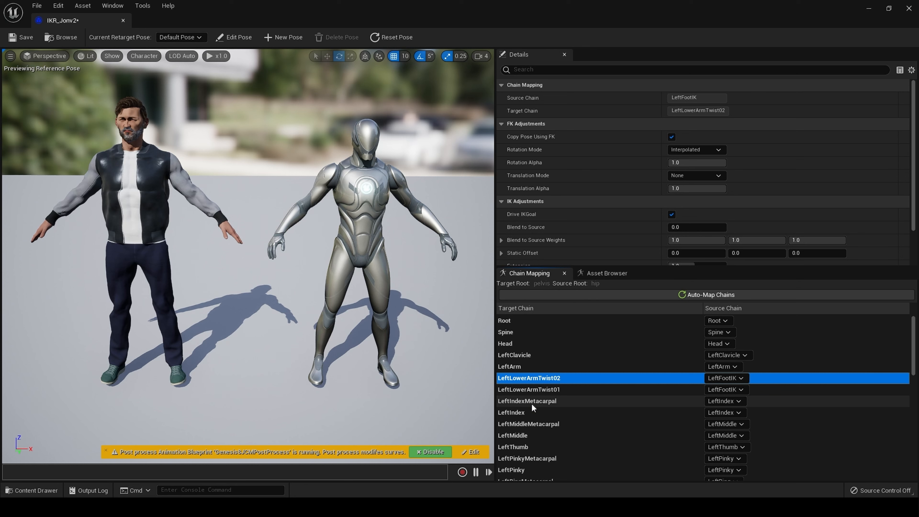
{"action": "left_click", "coordinate": [723, 378]}
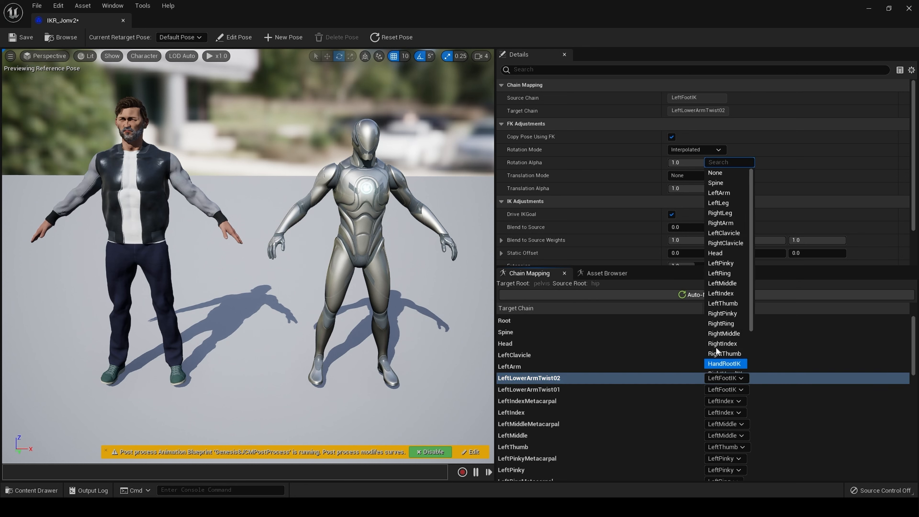
{"action": "left_click", "coordinate": [738, 175]}
{"action": "left_click", "coordinate": [723, 390]}
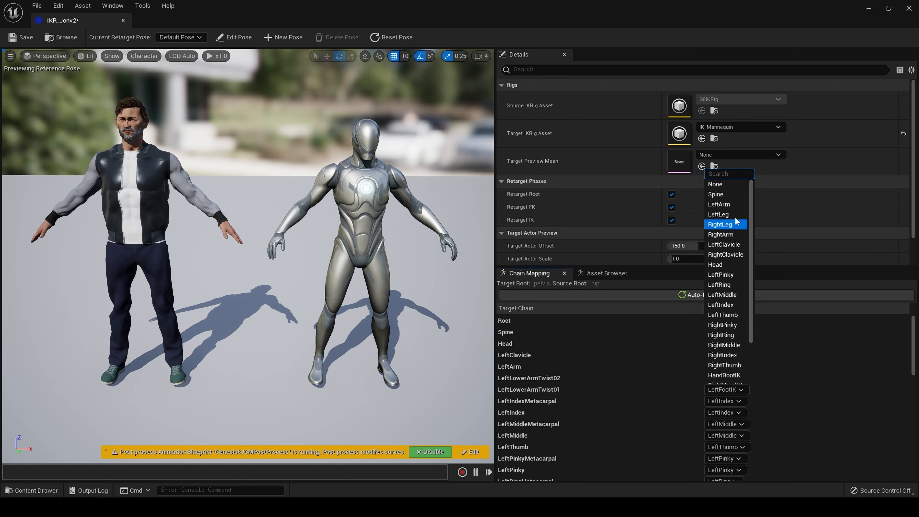
{"action": "left_click", "coordinate": [723, 185]}
Set the source chain to None for LeftMiddleMetacarpal, LeftPinkyMetacarpal and LeftRingMetacarpal
{"action": "left_click", "coordinate": [723, 401]}
{"action": "left_click", "coordinate": [723, 195]}
{"action": "left_click", "coordinate": [723, 424]}
{"action": "left_click", "coordinate": [724, 219]}
{"action": "scroll", "coordinate": [725, 428], "scroll_direction": "down", "scroll_amount": 2}
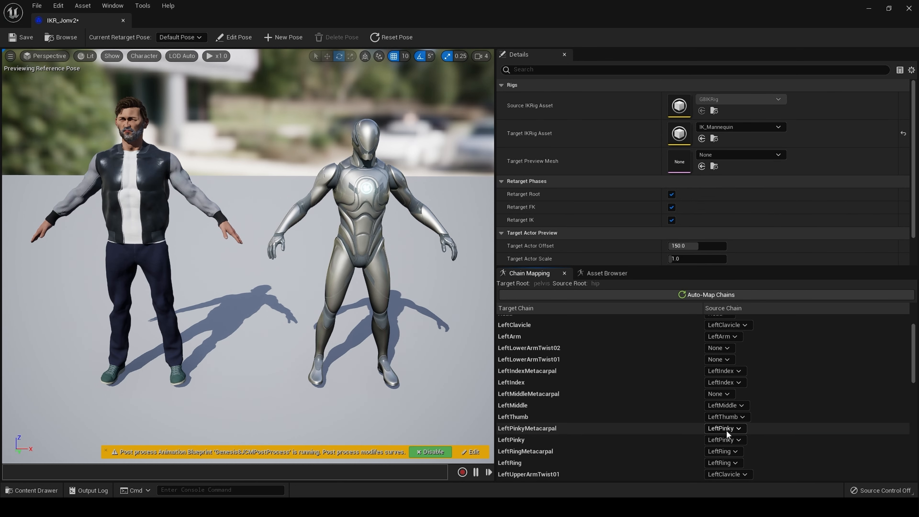
{"action": "left_click", "coordinate": [727, 431]}
{"action": "left_click", "coordinate": [723, 451]}
{"action": "left_click", "coordinate": [719, 246]}
Set the source chain to None for LeftUpperArmTwist01 and LeftUpperArmTwist02
{"action": "scroll", "coordinate": [683, 451], "scroll_direction": "down", "scroll_amount": 1}
{"action": "left_click", "coordinate": [723, 444]}
{"action": "left_click", "coordinate": [718, 239]}
{"action": "left_click", "coordinate": [723, 455]}
{"action": "left_click", "coordinate": [717, 250]}
Set the source chain to None for the right lower arm twist chains
{"action": "scroll", "coordinate": [673, 392], "scroll_direction": "down", "scroll_amount": 2}
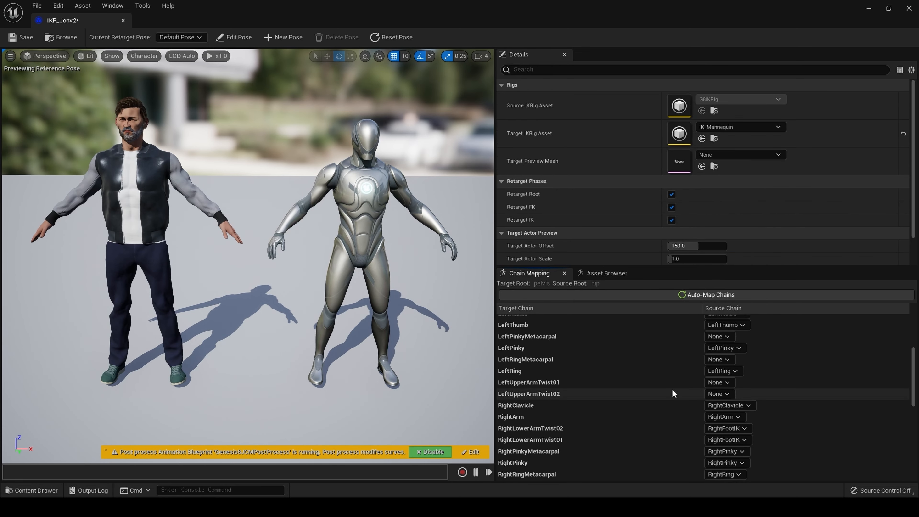
{"action": "left_click", "coordinate": [724, 440]}
{"action": "left_click", "coordinate": [718, 235]}
Set the source chain to None for the right pinky, ring, middle and index metacarpal chains
{"action": "left_click", "coordinate": [723, 451]}
{"action": "left_click", "coordinate": [718, 246]}
{"action": "scroll", "coordinate": [699, 428], "scroll_direction": "down", "scroll_amount": 3}
{"action": "left_click", "coordinate": [721, 429]}
{"action": "left_click", "coordinate": [718, 223]}
{"action": "left_click", "coordinate": [717, 451]}
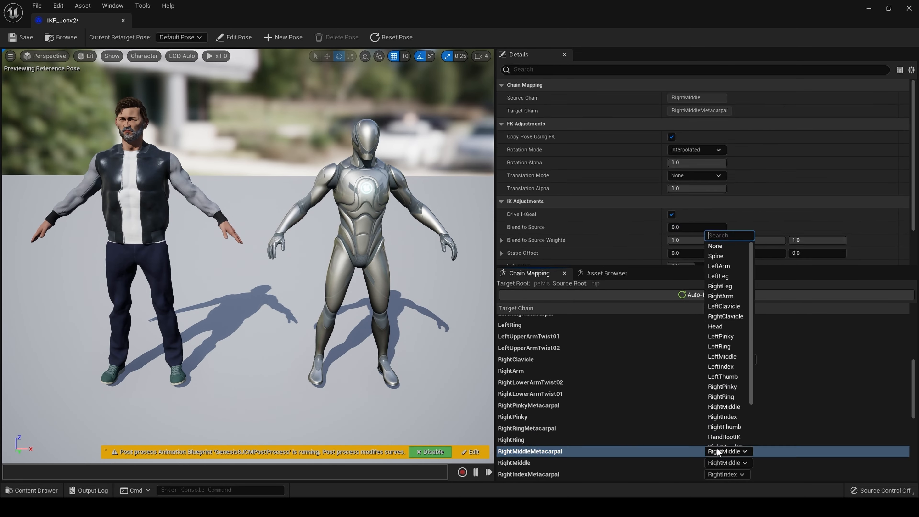
{"action": "scroll", "coordinate": [702, 427], "scroll_direction": "down", "scroll_amount": 2}
{"action": "left_click", "coordinate": [718, 463]}
{"action": "left_click", "coordinate": [719, 257]}
Set the source chain to None for the right upper arm twist chains
{"action": "scroll", "coordinate": [709, 423], "scroll_direction": "down", "scroll_amount": 2}
{"action": "left_click", "coordinate": [724, 443]}
{"action": "left_click", "coordinate": [721, 238]}
Set the source chain to None for the right calf twist and right thigh twist chains
{"action": "scroll", "coordinate": [710, 428], "scroll_direction": "down", "scroll_amount": 1}
{"action": "left_click", "coordinate": [723, 451]}
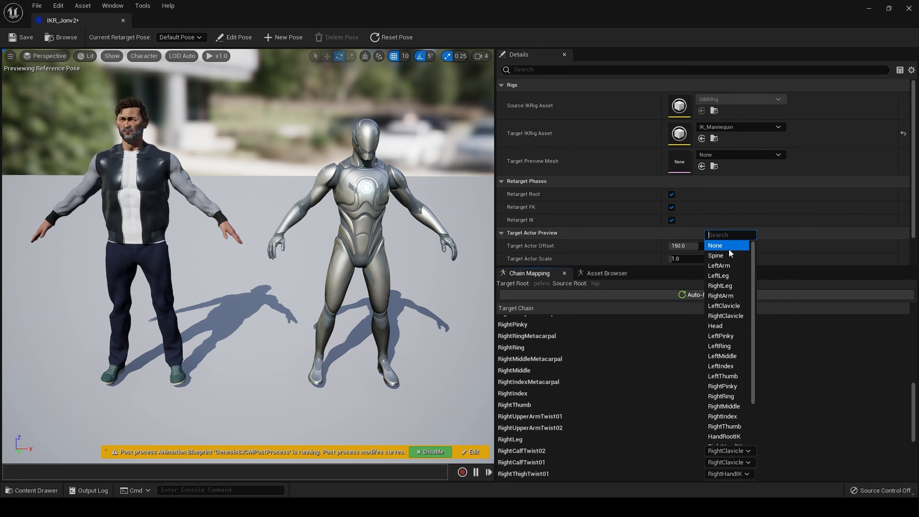
{"action": "left_click", "coordinate": [727, 440]}
{"action": "left_click", "coordinate": [717, 235]}
{"action": "left_click", "coordinate": [729, 429]}
{"action": "left_click", "coordinate": [717, 222]}
Set the source chain to None for the left calf twist and left thigh twist chains
{"action": "scroll", "coordinate": [709, 424], "scroll_direction": "down", "scroll_amount": 1}
{"action": "left_click", "coordinate": [726, 447]}
{"action": "left_click", "coordinate": [718, 242]}
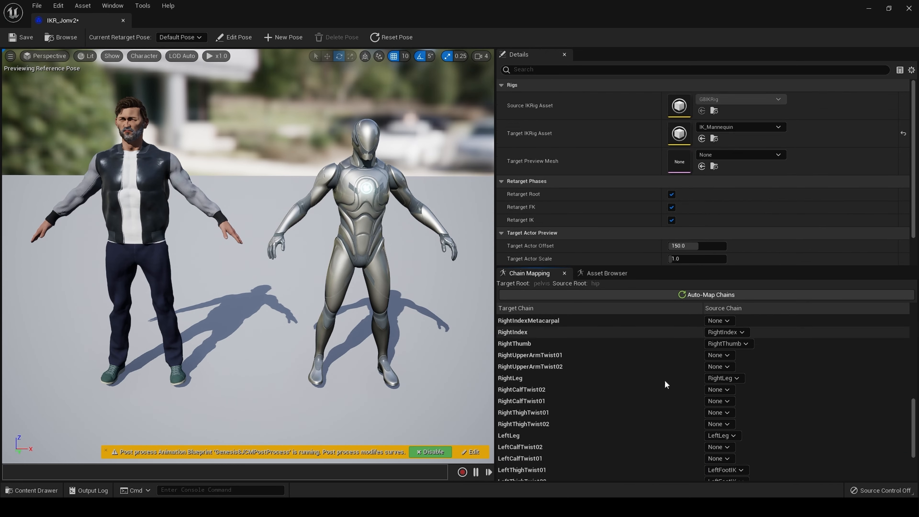
{"action": "left_click", "coordinate": [701, 451]}
{"action": "left_click", "coordinate": [717, 236]}
{"action": "scroll", "coordinate": [642, 404], "scroll_direction": "down", "scroll_amount": 2}
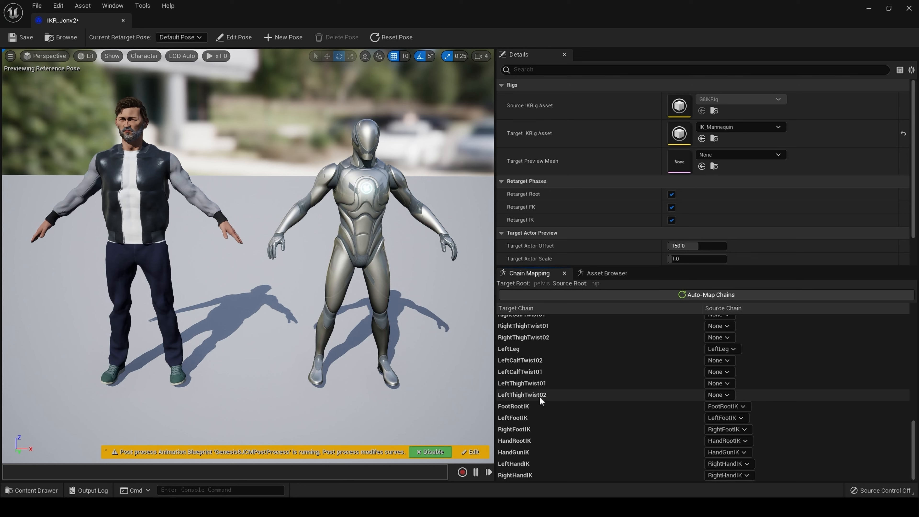
Save the IKR_Jonv2 retargeter and preview the JonIdle animation on the mannequin
{"action": "scroll", "coordinate": [539, 398], "scroll_direction": "up", "scroll_amount": 5}
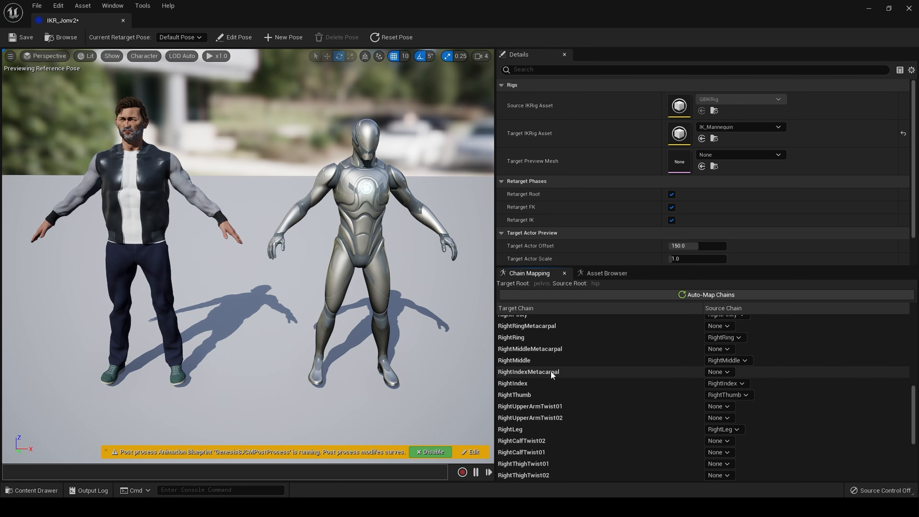
{"action": "scroll", "coordinate": [551, 371], "scroll_direction": "up", "scroll_amount": 8}
{"action": "scroll", "coordinate": [551, 371], "scroll_direction": "up", "scroll_amount": 5}
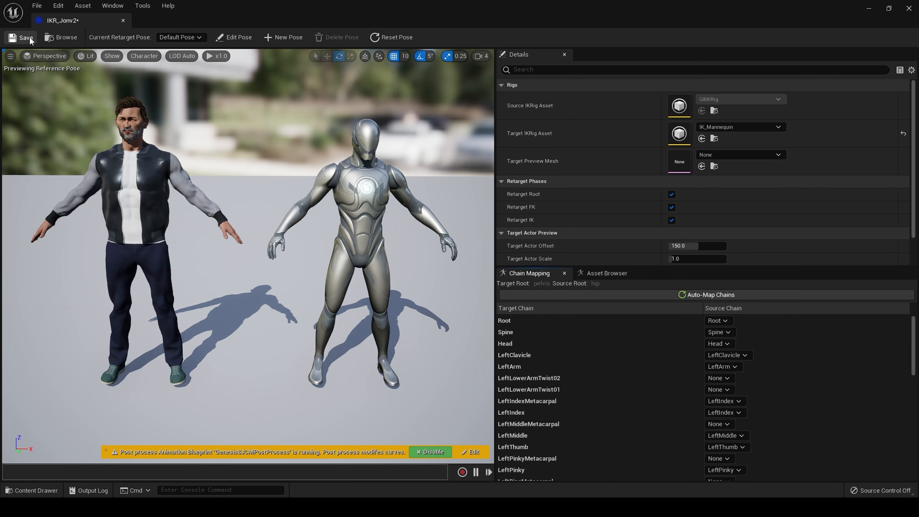
{"action": "left_click", "coordinate": [607, 274]}
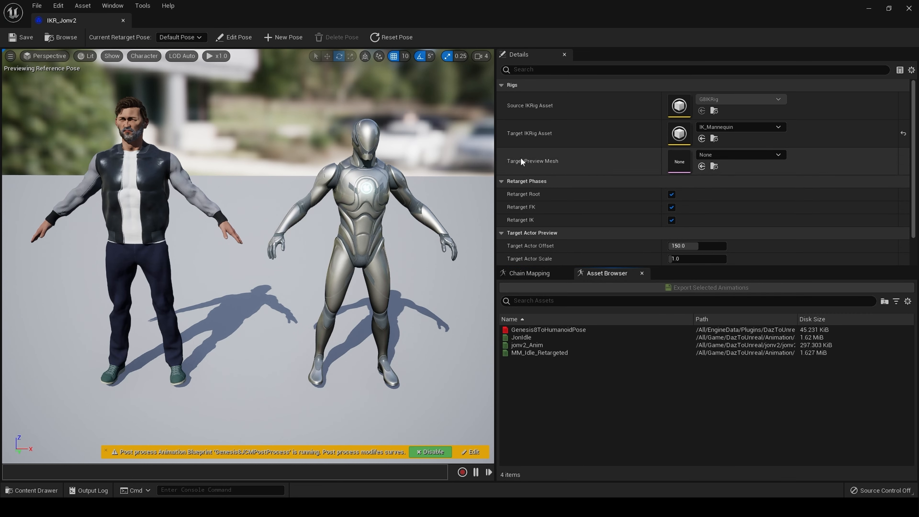
{"action": "mouse_move", "coordinate": [541, 337]}
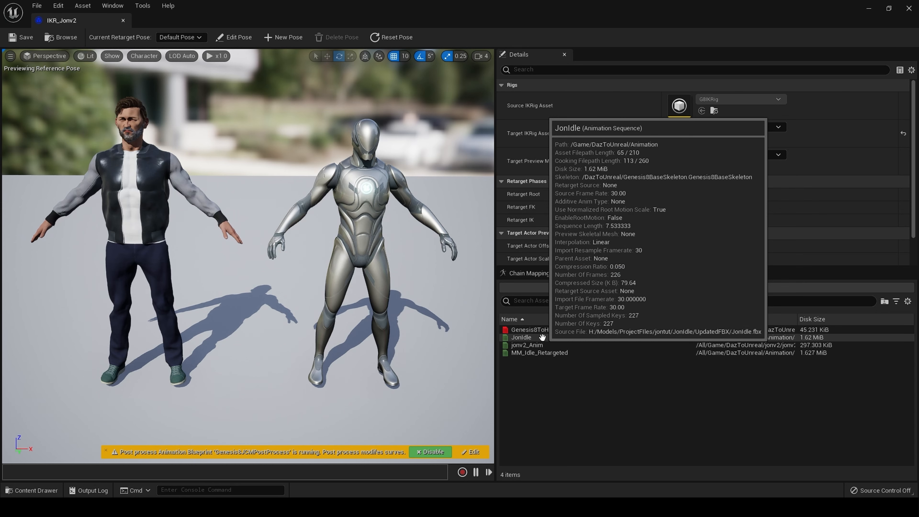
{"action": "left_click", "coordinate": [534, 337]}
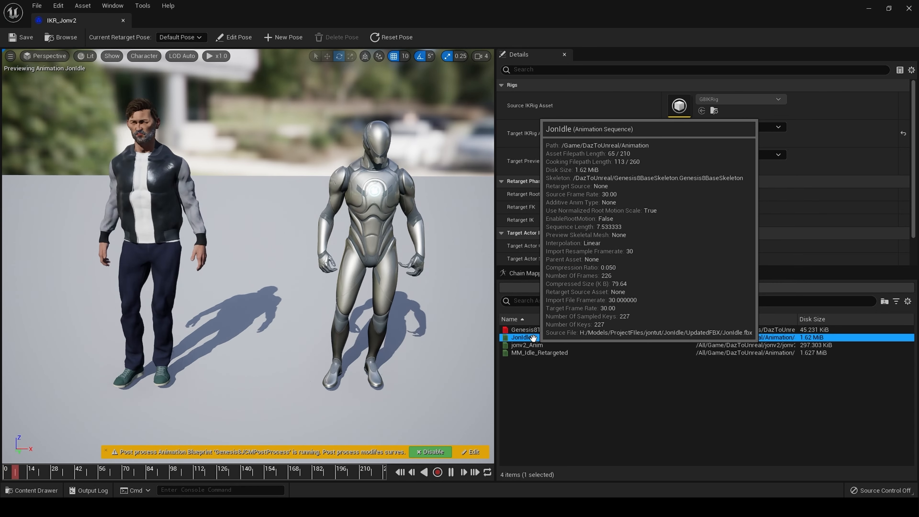
Inspect the mannequin's hands in the preview and set the LeftIndexMetacarpal source chain to None
{"action": "left_click_drag", "start_coordinate": [431, 334], "coordinate": [457, 299]}
{"action": "middle_click_drag", "start_coordinate": [452, 308], "coordinate": [470, 349]}
{"action": "left_click_drag", "start_coordinate": [452, 308], "coordinate": [456, 286]}
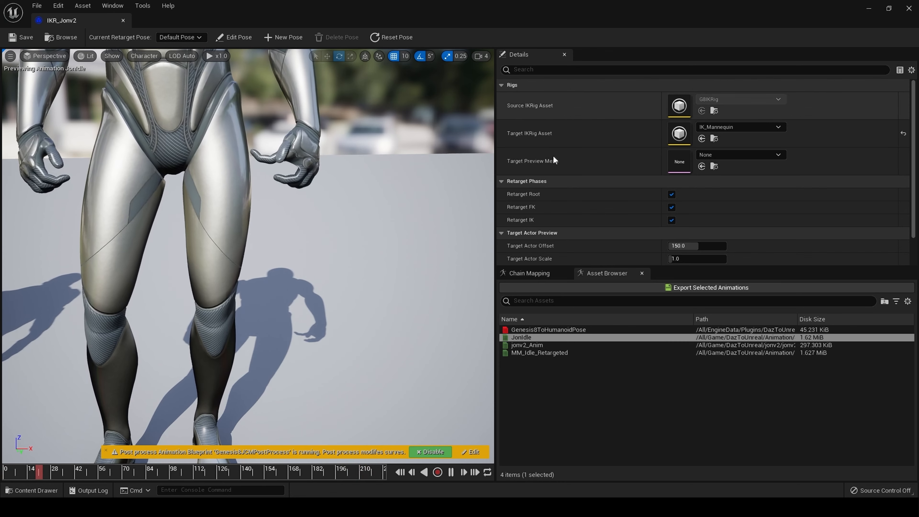
{"action": "left_click", "coordinate": [525, 273]}
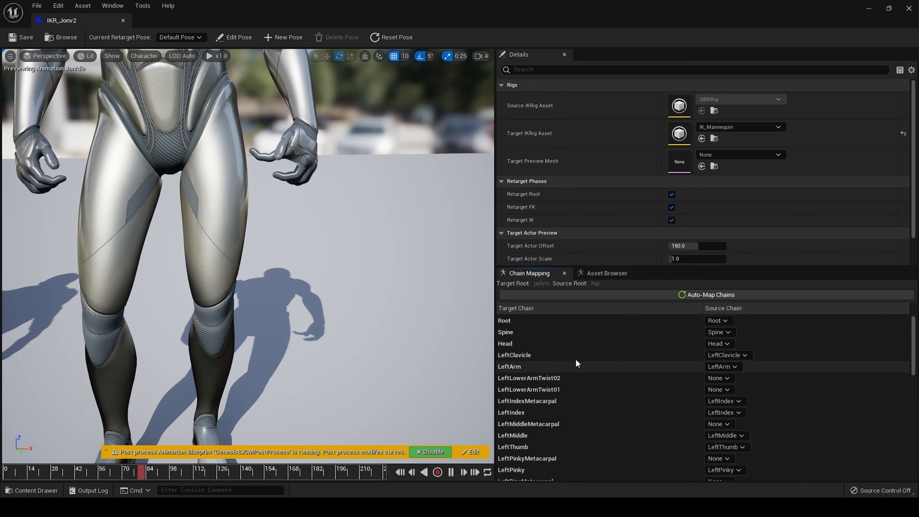
{"action": "left_click", "coordinate": [588, 425]}
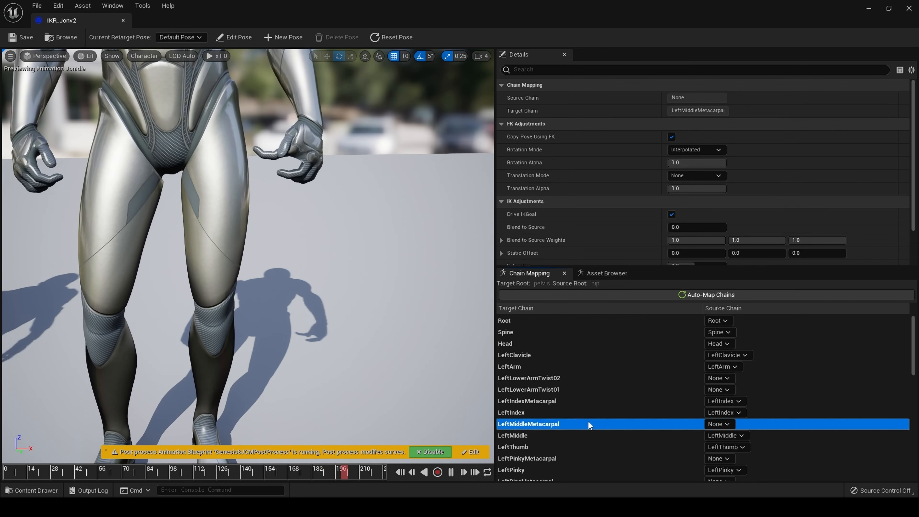
{"action": "left_click", "coordinate": [683, 402]}
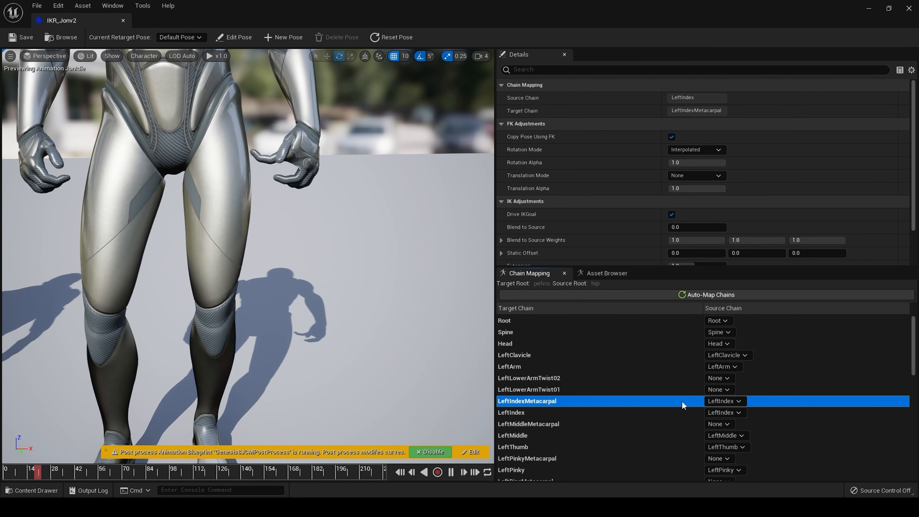
{"action": "left_click", "coordinate": [724, 401]}
{"action": "left_click", "coordinate": [713, 198]}
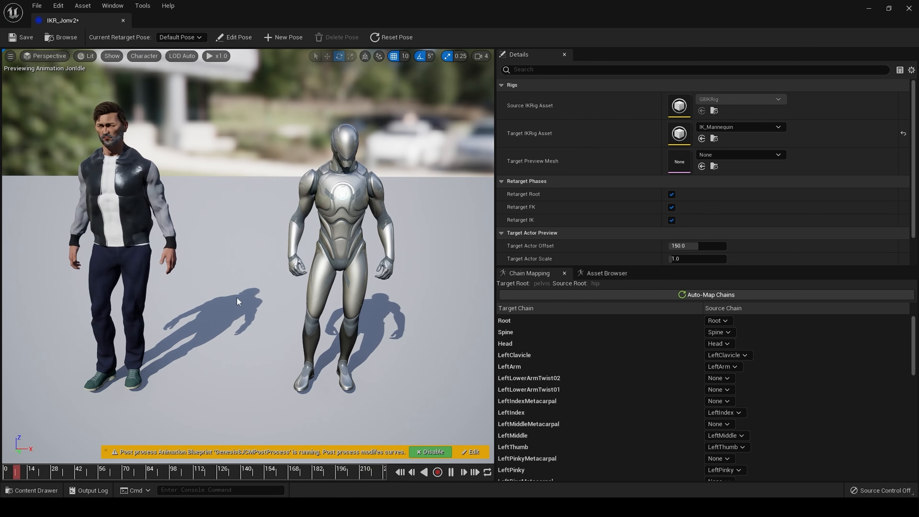
Change the Target IKRig Asset to IK_UE4_Mannequin and look over its chain mapping
{"action": "left_click", "coordinate": [620, 274]}
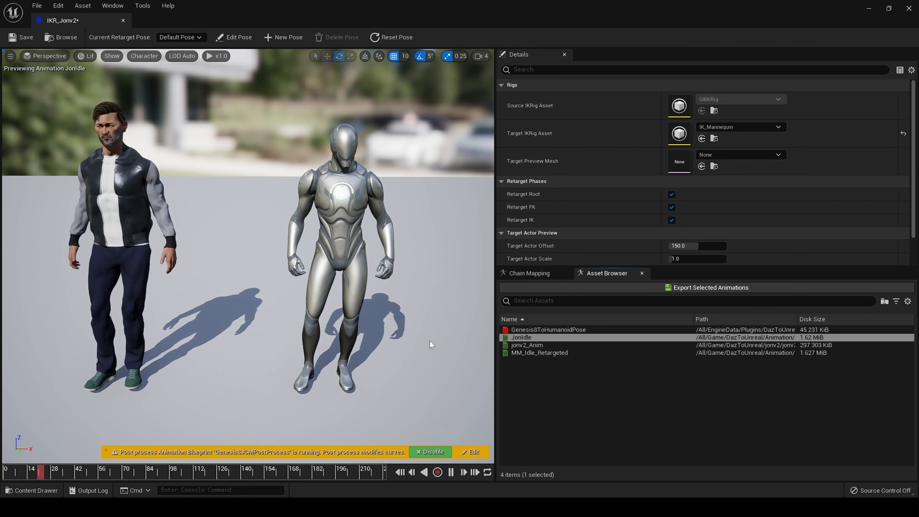
{"action": "left_click", "coordinate": [529, 273]}
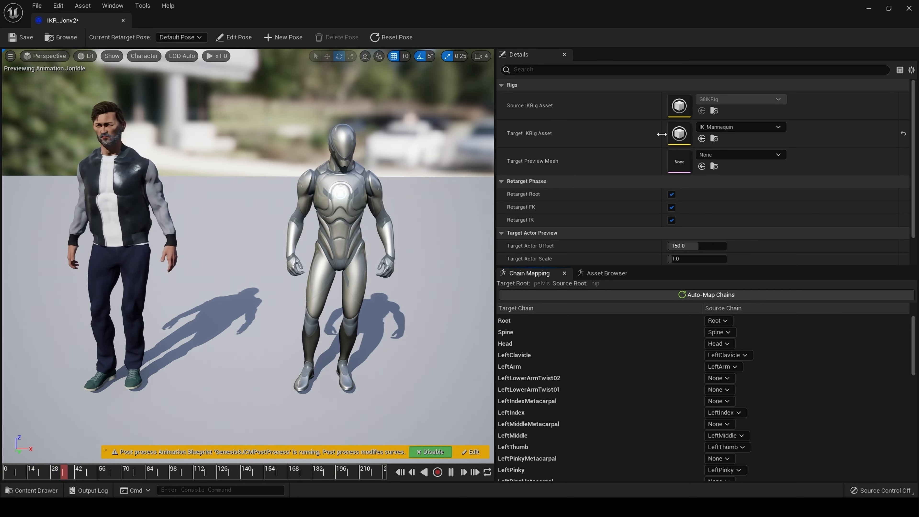
{"action": "left_click", "coordinate": [717, 128]}
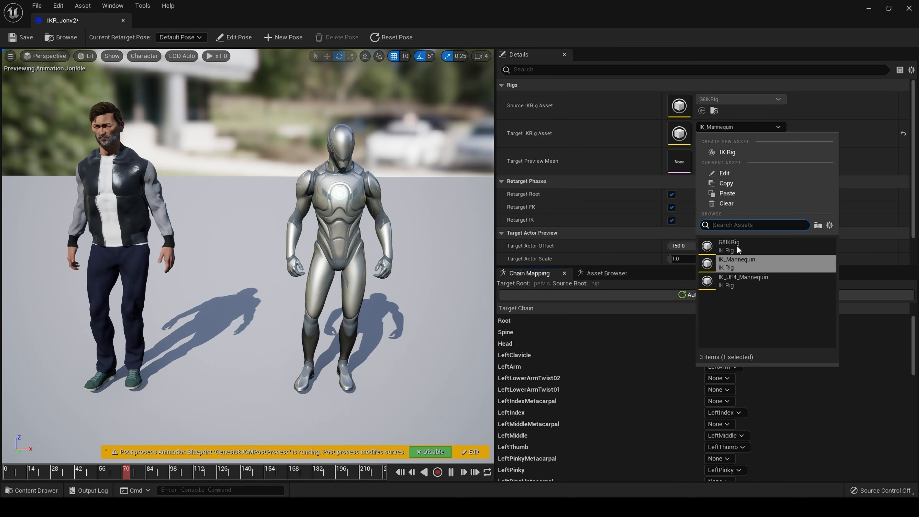
{"action": "left_click", "coordinate": [743, 283]}
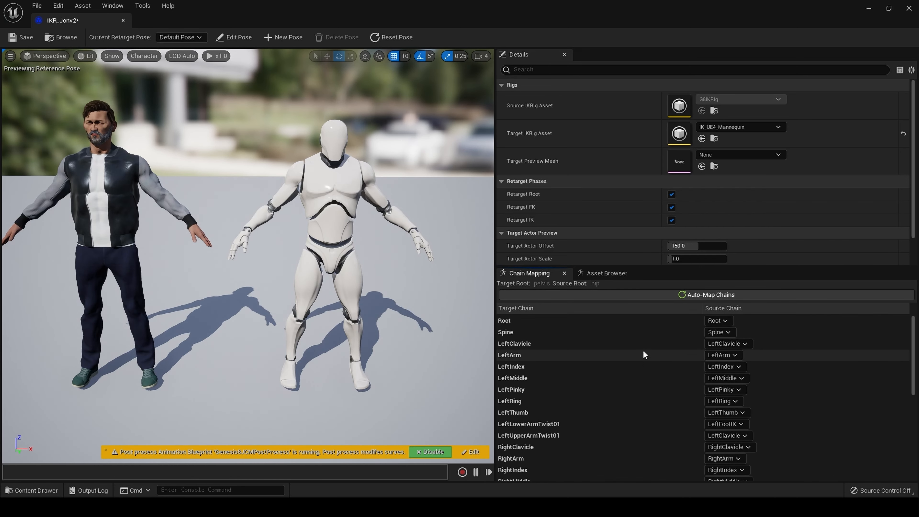
{"action": "scroll", "coordinate": [642, 359], "scroll_direction": "down", "scroll_amount": 1}
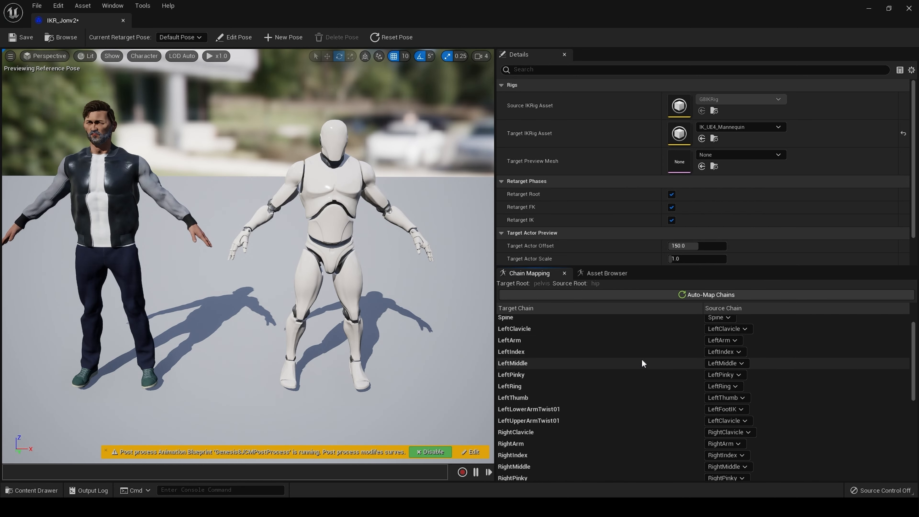
{"action": "scroll", "coordinate": [642, 360], "scroll_direction": "up", "scroll_amount": 1}
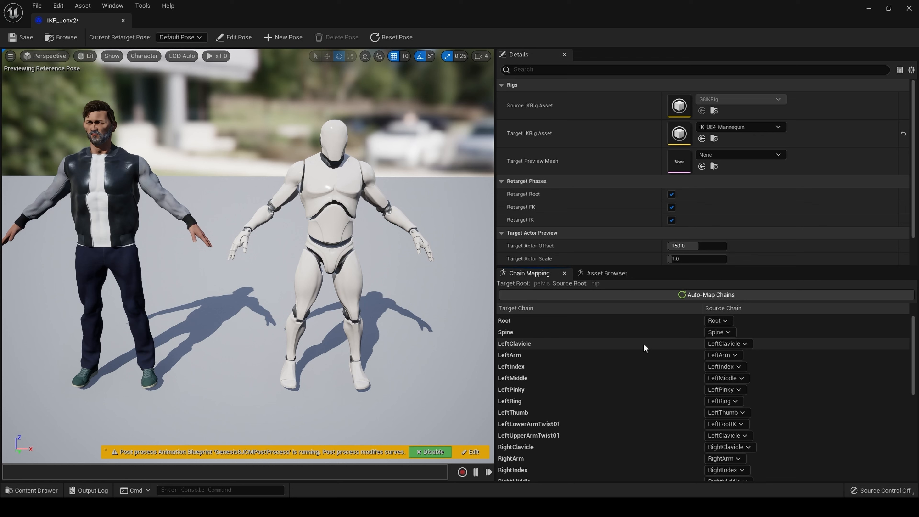
Preview JonIdle on the UE4 mannequin and set the source chains of LeftLowerArmTwist01 and LeftUpperArmTwist01 to None
{"action": "left_click", "coordinate": [597, 273]}
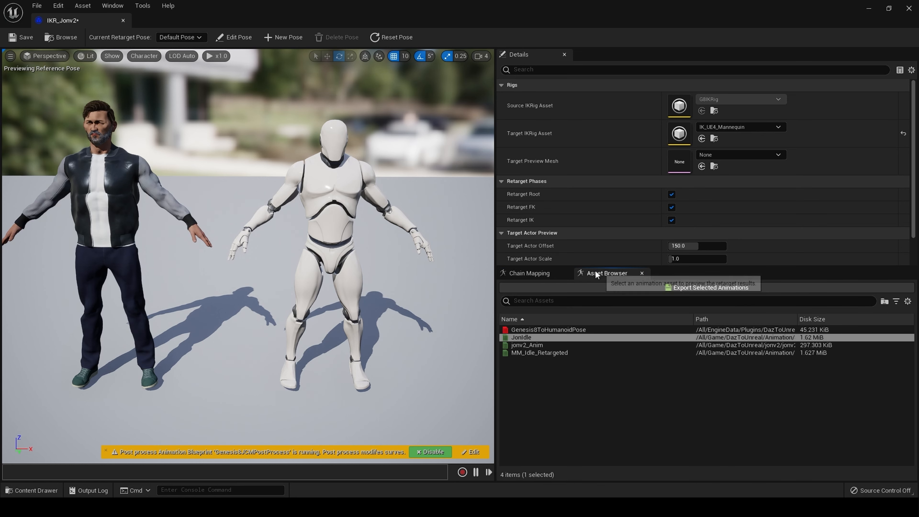
{"action": "double_click", "coordinate": [536, 338]}
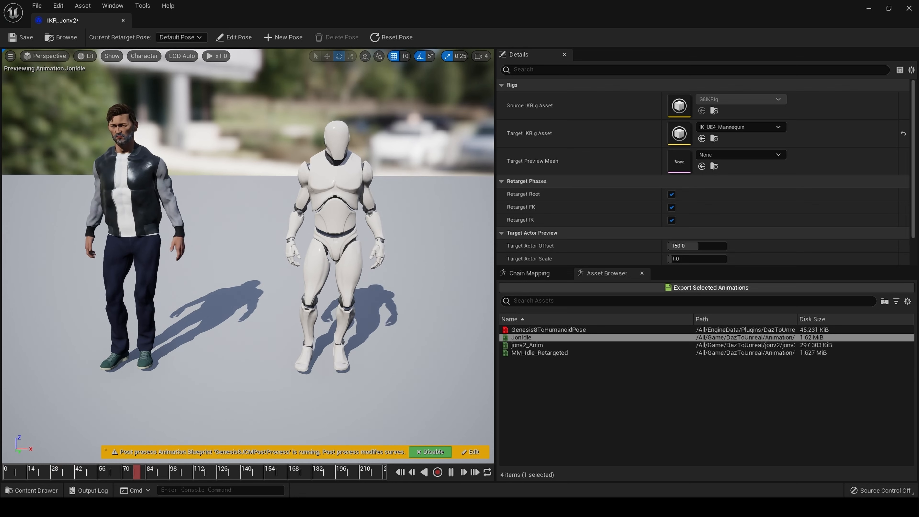
{"action": "left_click", "coordinate": [543, 275]}
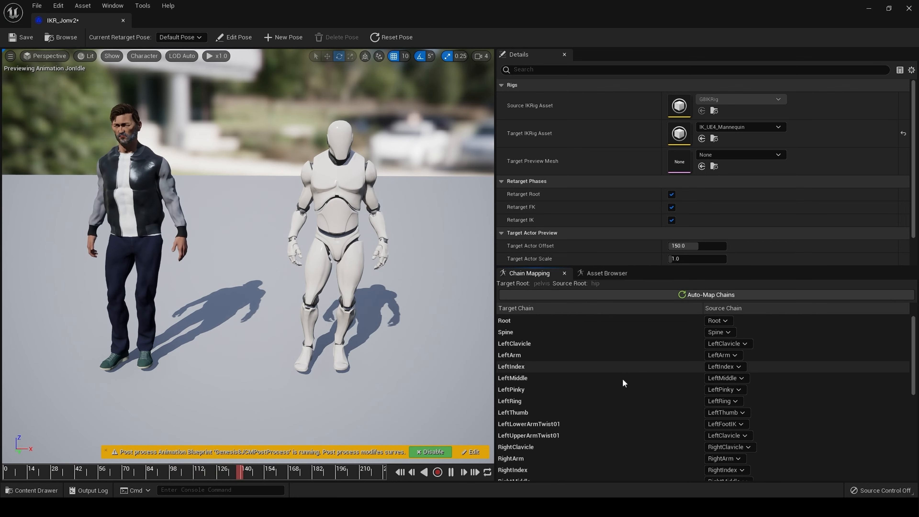
{"action": "left_click", "coordinate": [725, 424]}
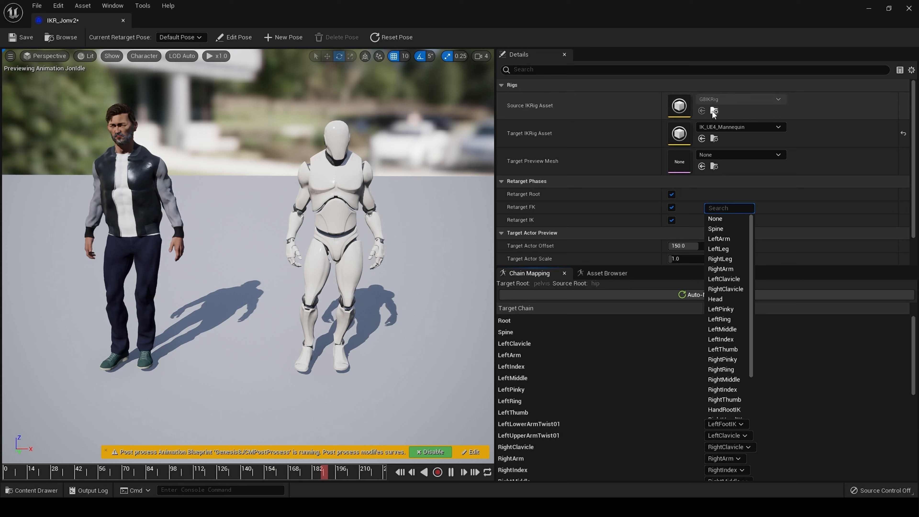
{"action": "left_click", "coordinate": [728, 219]}
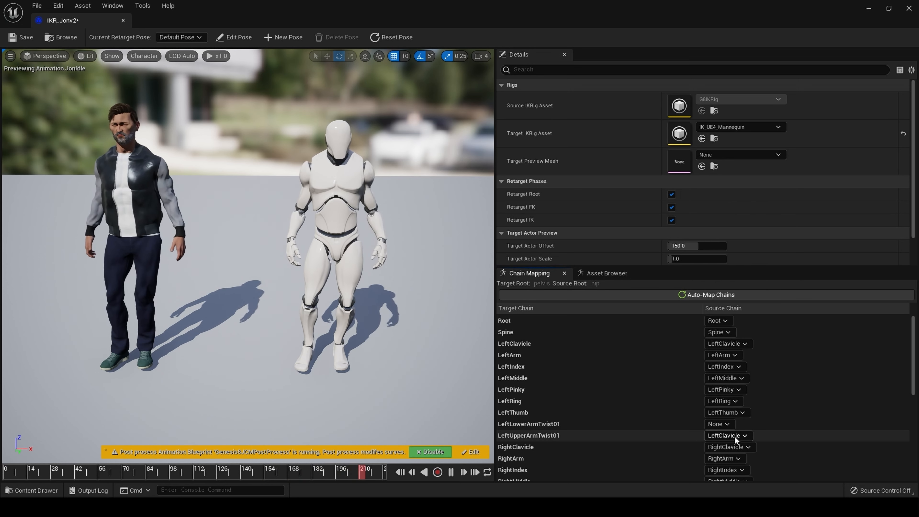
{"action": "left_click", "coordinate": [727, 436]}
{"action": "left_click", "coordinate": [715, 230]}
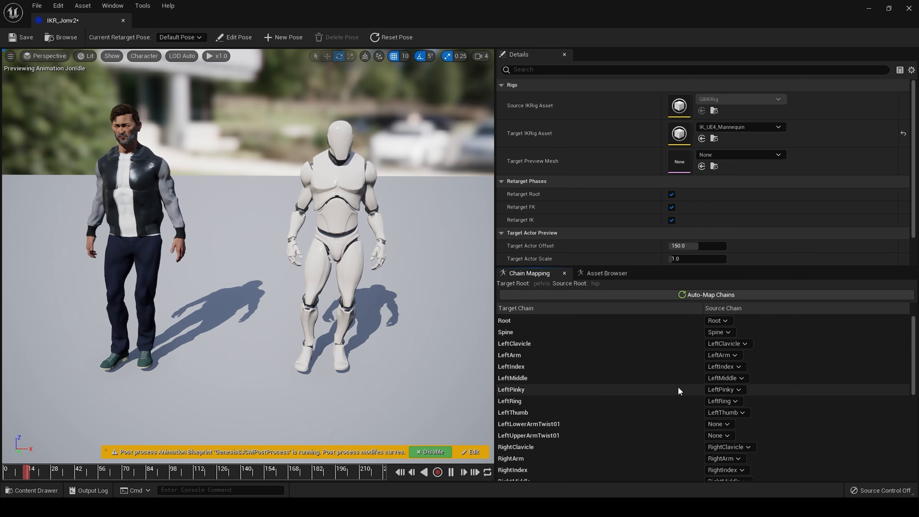
Set the source chains of RightLowerArmTwist01 and RightUpperArmTwist01 to None
{"action": "scroll", "coordinate": [677, 390], "scroll_direction": "down", "scroll_amount": 2}
{"action": "scroll", "coordinate": [706, 436], "scroll_direction": "down", "scroll_amount": 5}
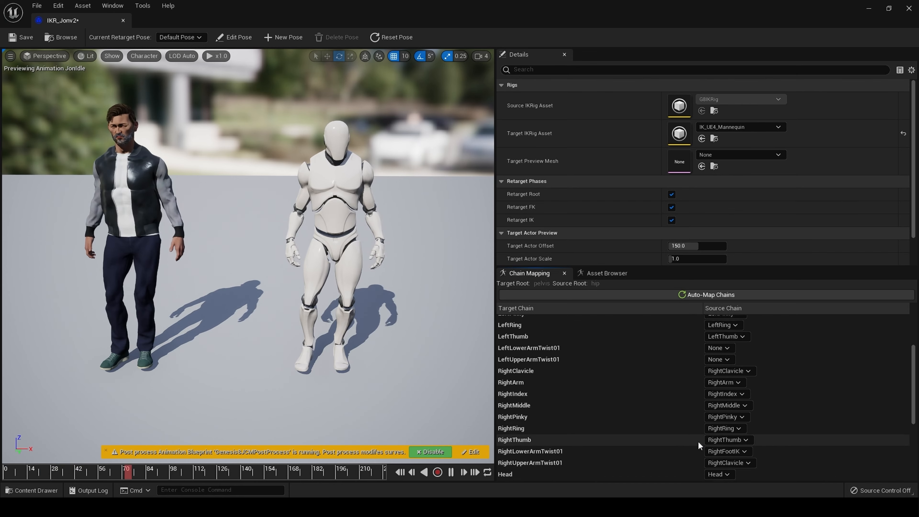
{"action": "left_click", "coordinate": [727, 436]}
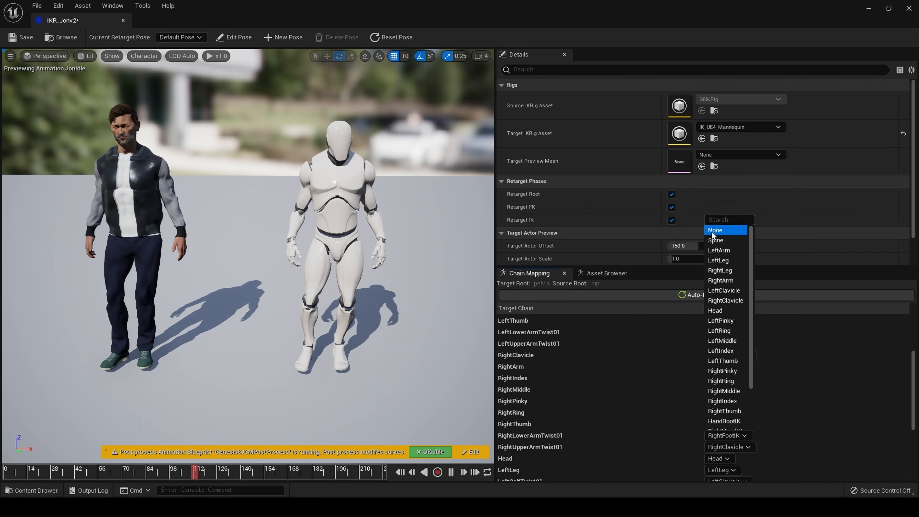
{"action": "left_click", "coordinate": [712, 235]}
{"action": "left_click", "coordinate": [735, 444]}
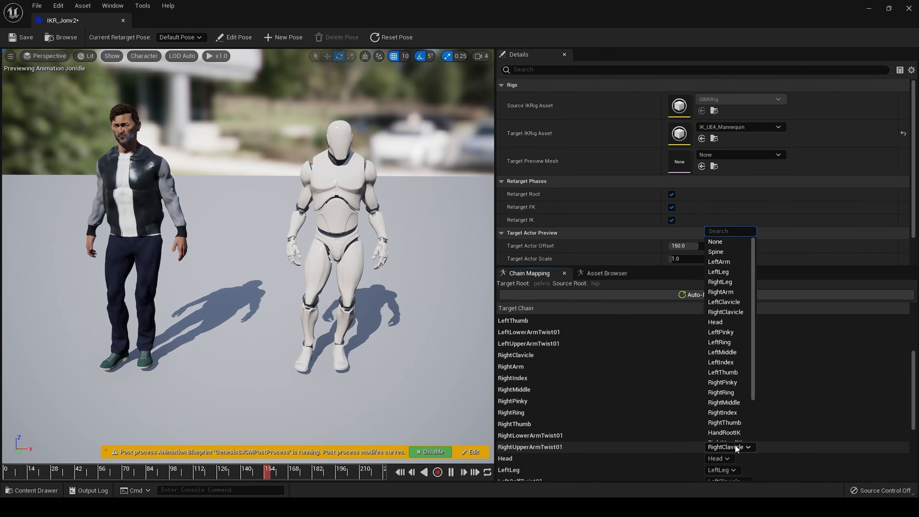
{"action": "left_click", "coordinate": [725, 243]}
{"action": "scroll", "coordinate": [651, 450], "scroll_direction": "down", "scroll_amount": 3}
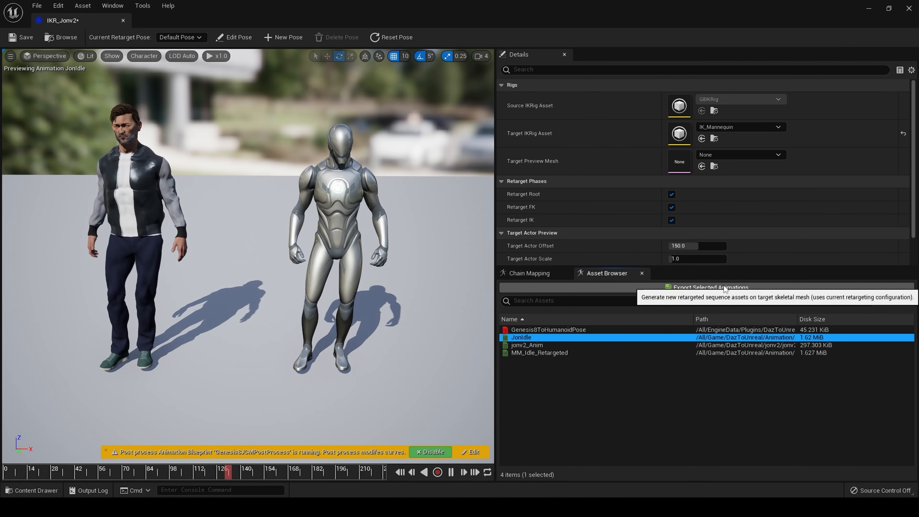
Export the retargeted JonIdle animation to Characters/Mannequins/Animations and open JonIdle_Retargeted to examine it on the mannequin
{"action": "left_click", "coordinate": [715, 289]}
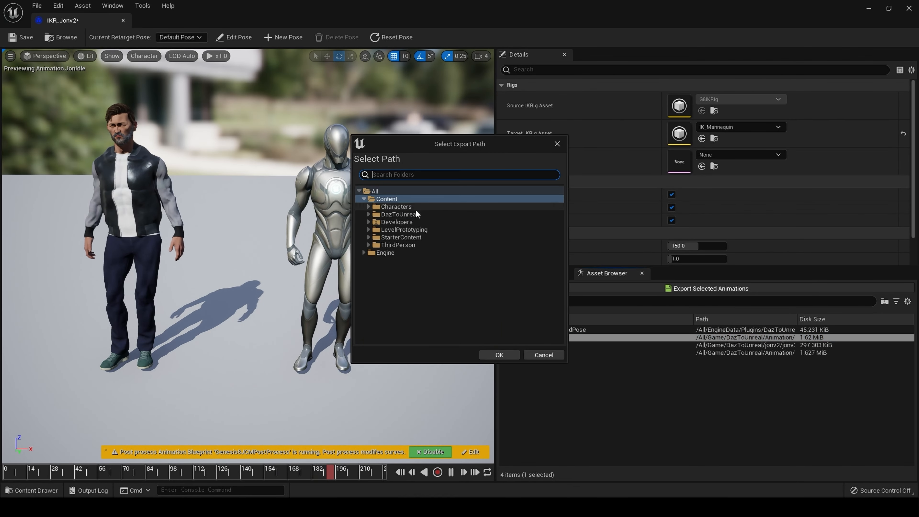
{"action": "left_click", "coordinate": [405, 209]}
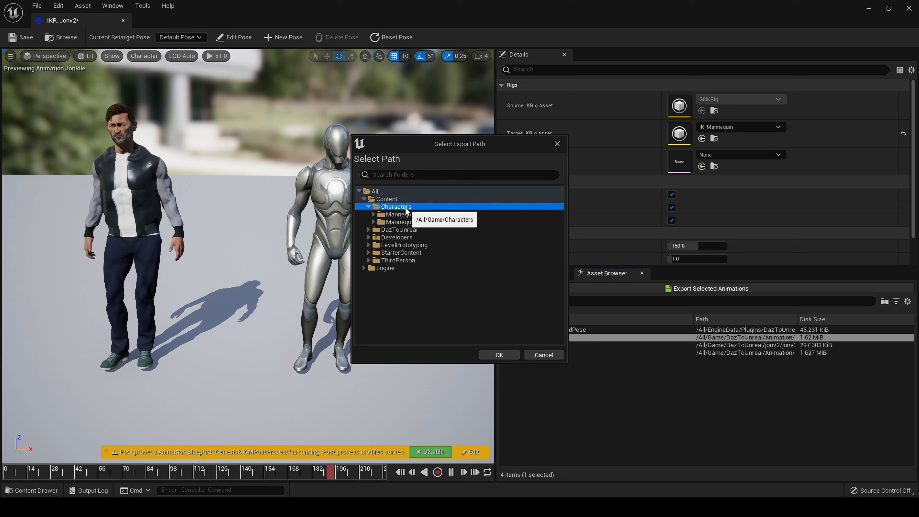
{"action": "double_click", "coordinate": [412, 224]}
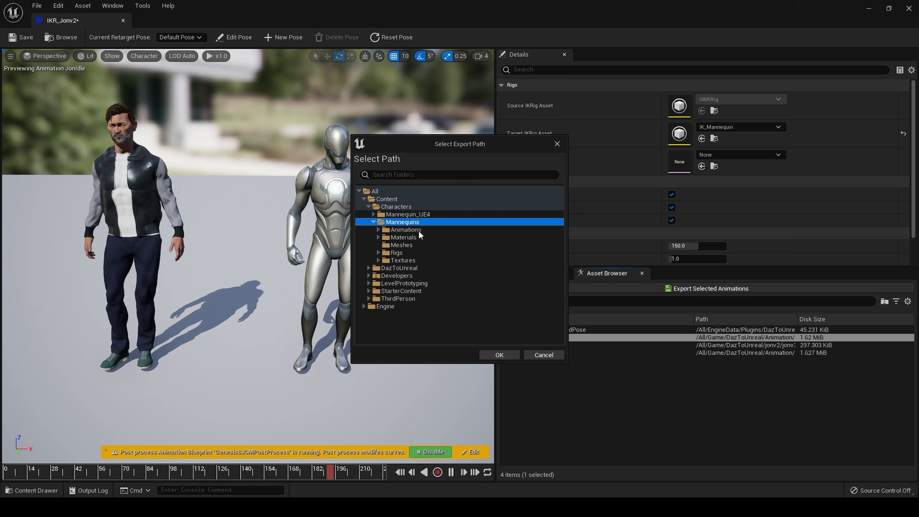
{"action": "double_click", "coordinate": [417, 231]}
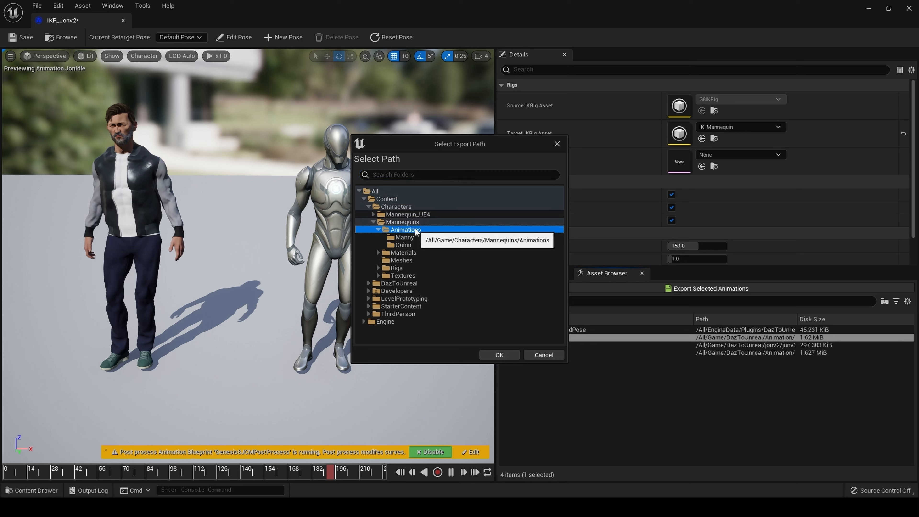
{"action": "left_click", "coordinate": [489, 353]}
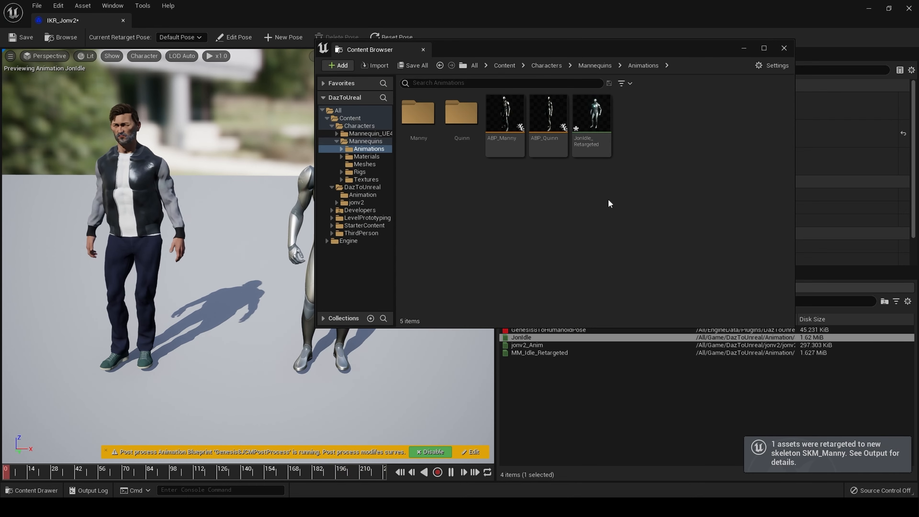
{"action": "double_click", "coordinate": [587, 119]}
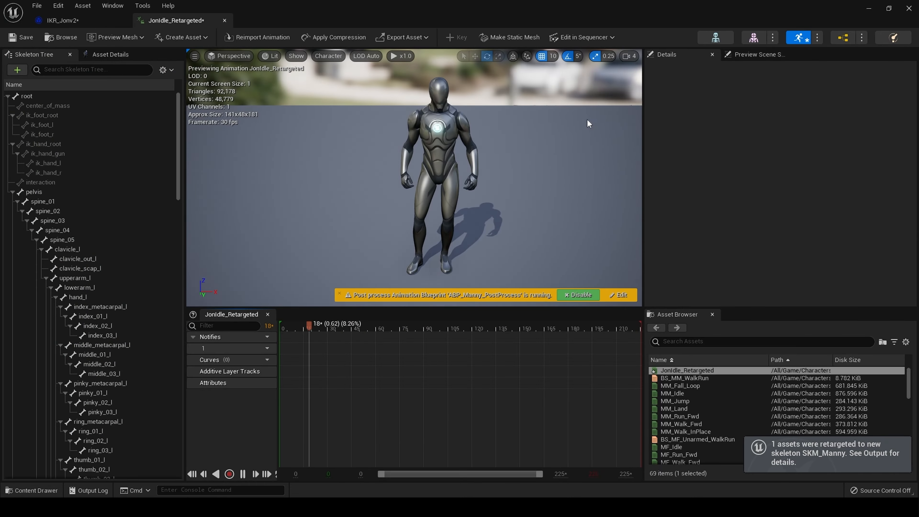
{"action": "right_click_drag", "start_coordinate": [587, 118], "coordinate": [565, 138]}
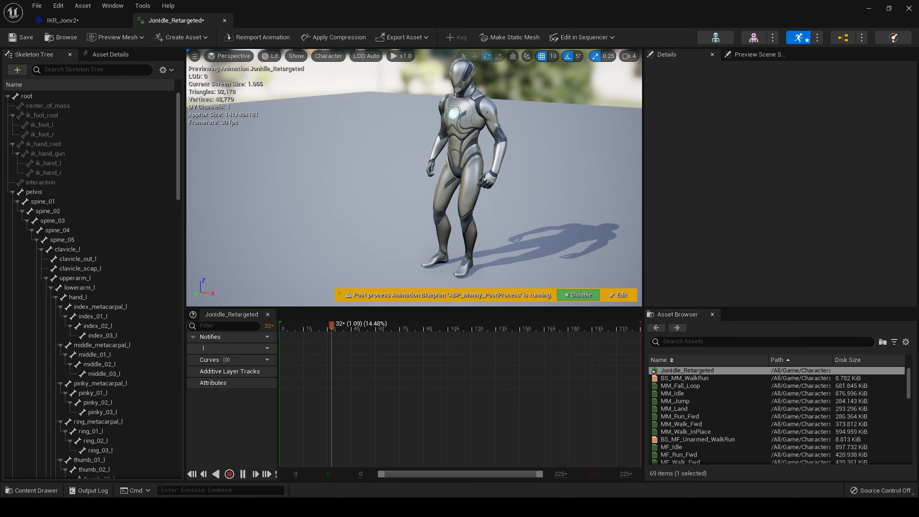
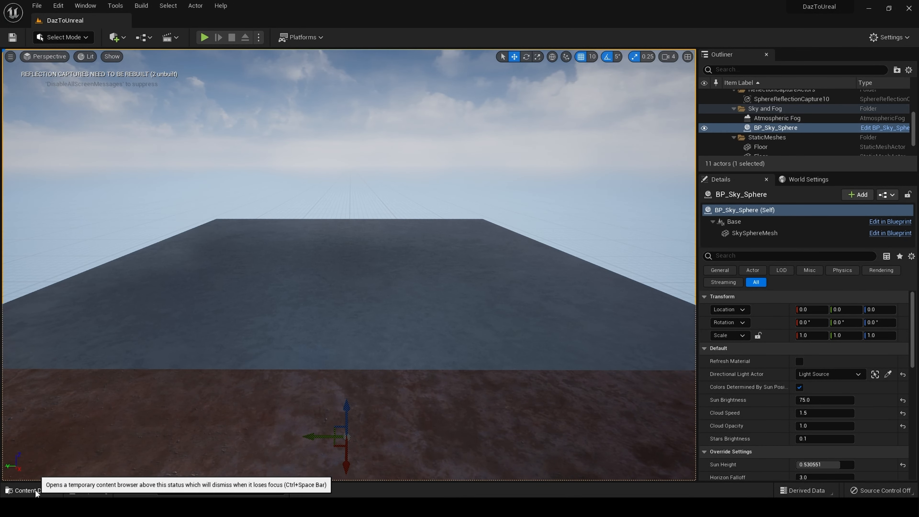
Open ThirdPersonMap from the ThirdPerson Maps folder, saving all the listed modified assets
{"action": "left_click", "coordinate": [35, 490]}
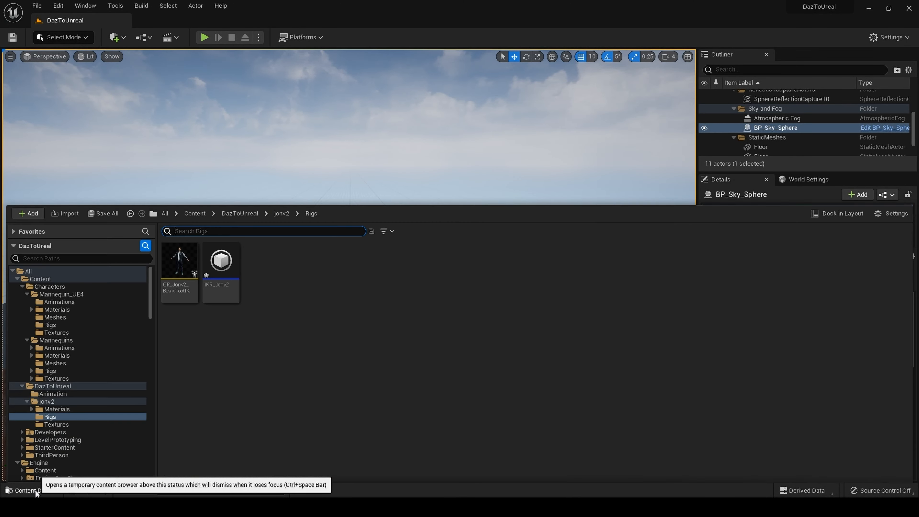
{"action": "left_click", "coordinate": [35, 489]}
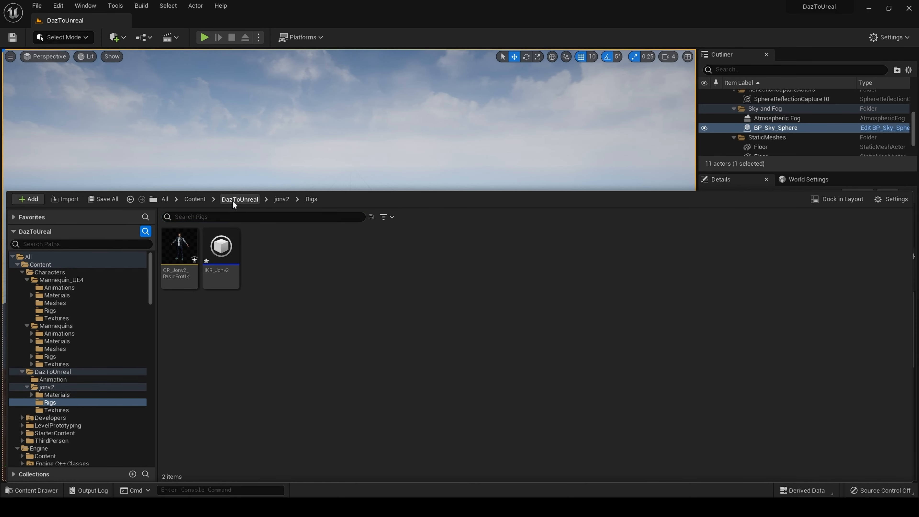
{"action": "left_click", "coordinate": [232, 199]}
{"action": "left_click", "coordinate": [195, 199]}
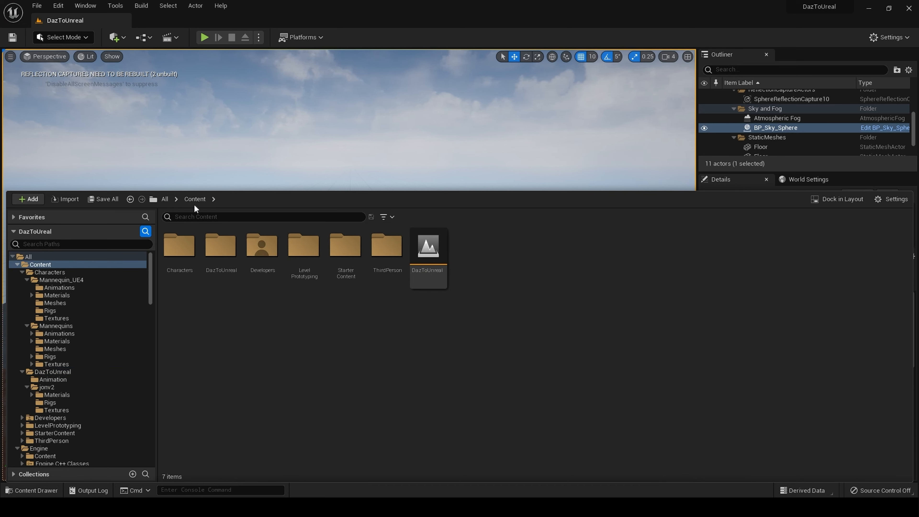
{"action": "double_click", "coordinate": [389, 280]}
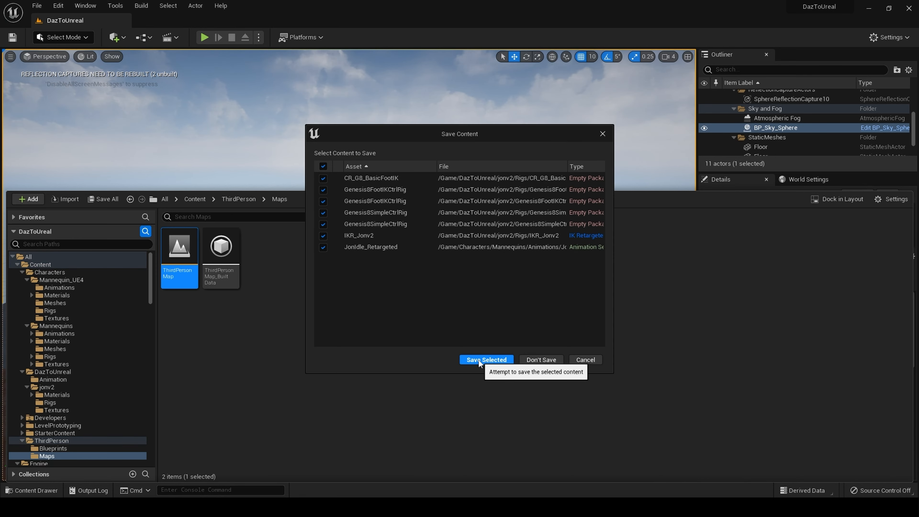
{"action": "left_click", "coordinate": [478, 360]}
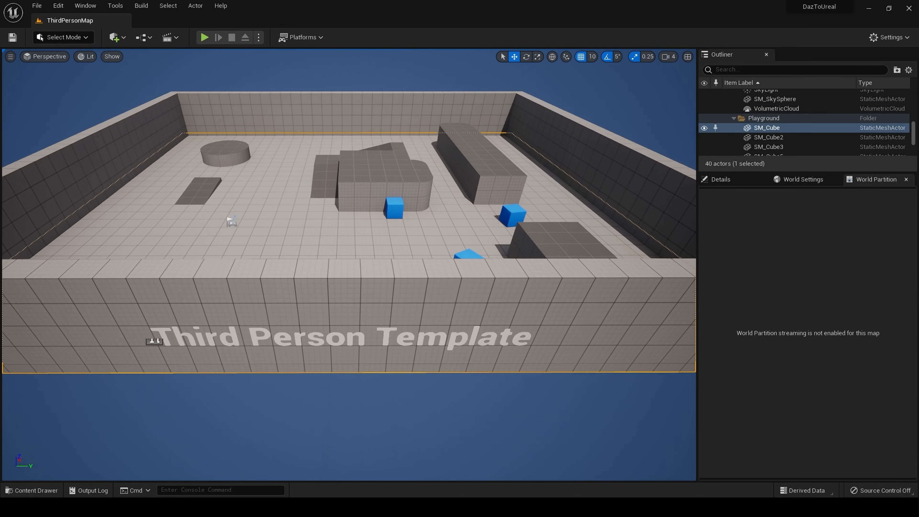
Play-test the level by running and jumping with the mannequin character, and end the play session
{"action": "key", "text": "w"}
{"action": "mouse_move", "coordinate": [349, 265]}
{"action": "right_mouse_down"}
{"action": "mouse_move", "coordinate": [349, 250]}
{"action": "mouse_move", "coordinate": [350, 264]}
{"action": "right_mouse_up"}
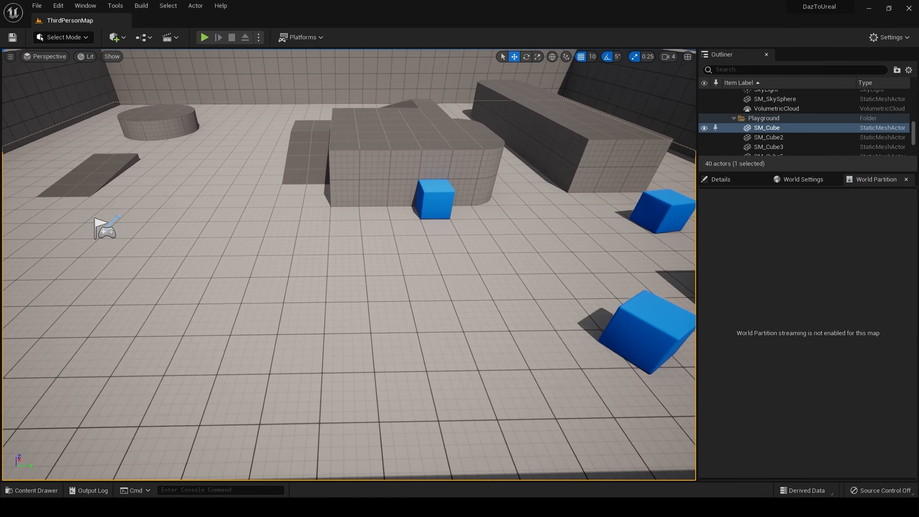
{"action": "right_click_drag", "start_coordinate": [407, 159], "coordinate": [402, 152]}
{"action": "left_click", "coordinate": [203, 37]}
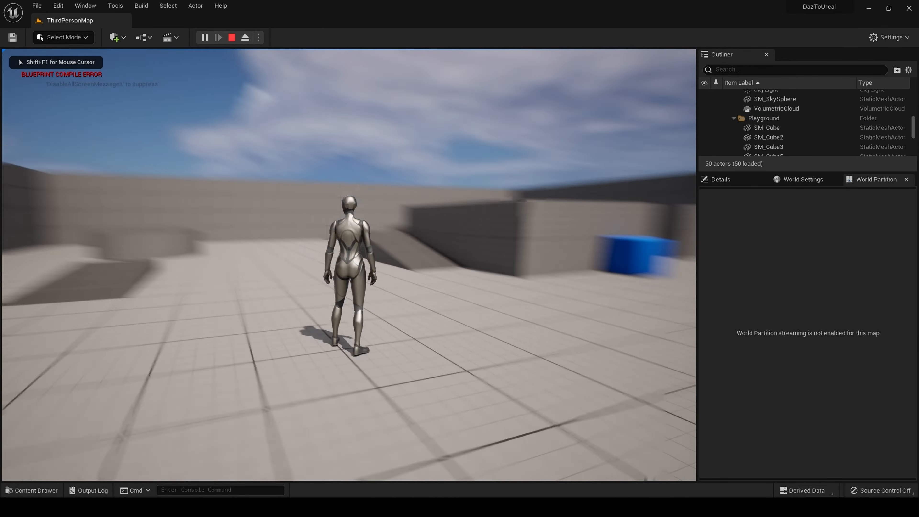
{"action": "key", "text": "w"}
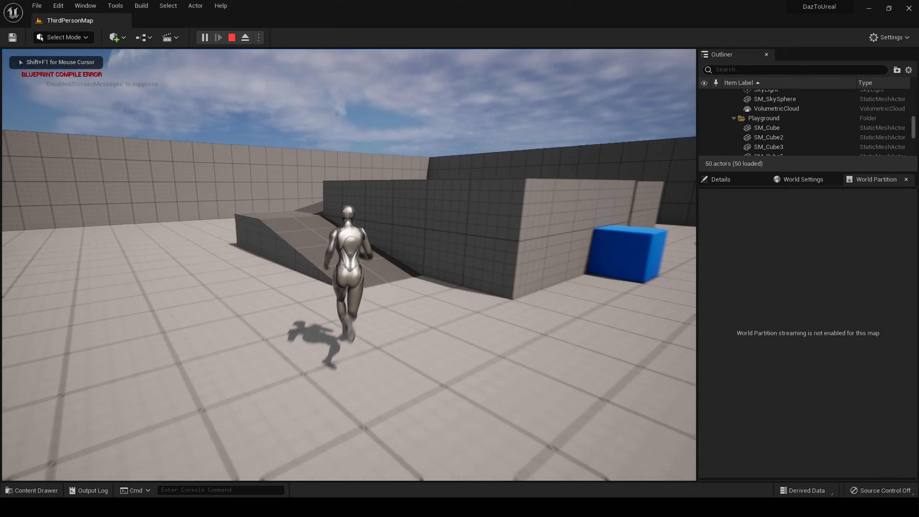
{"action": "key", "text": "space"}
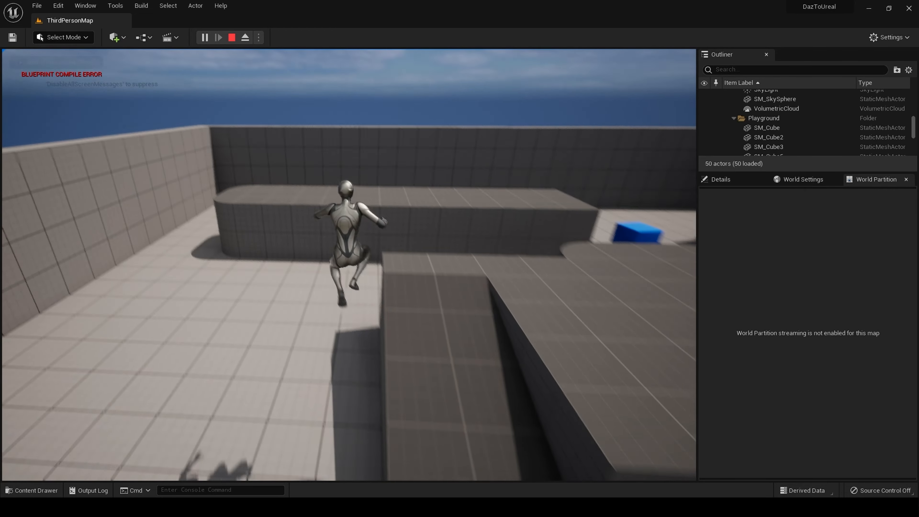
{"action": "key", "text": "space"}
{"action": "key", "text": "w"}
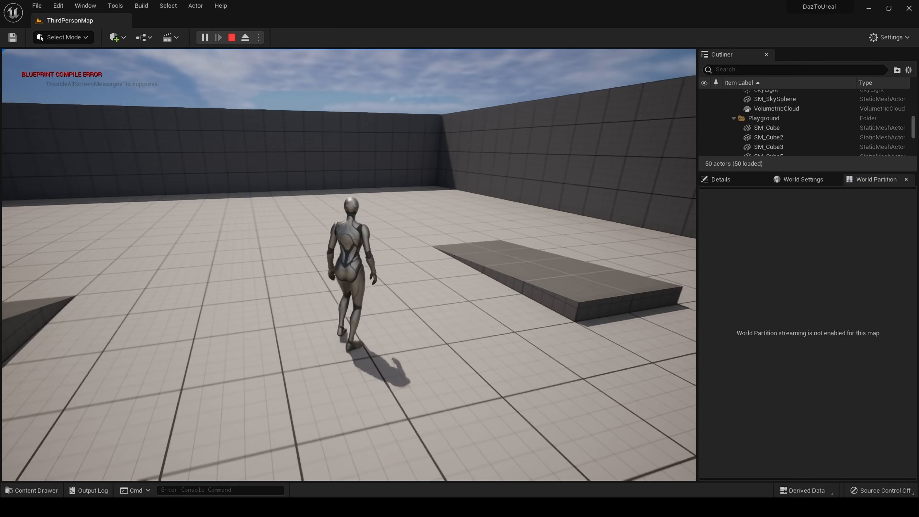
{"action": "key", "text": "Escape"}
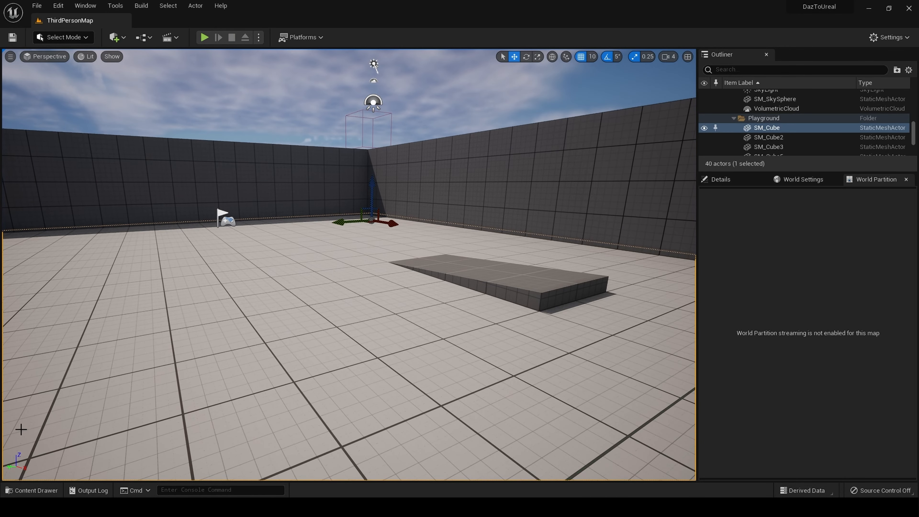
Open the BP_ThirdPersonCharacter blueprint from the ThirdPerson Blueprints folder
{"action": "left_click", "coordinate": [16, 490]}
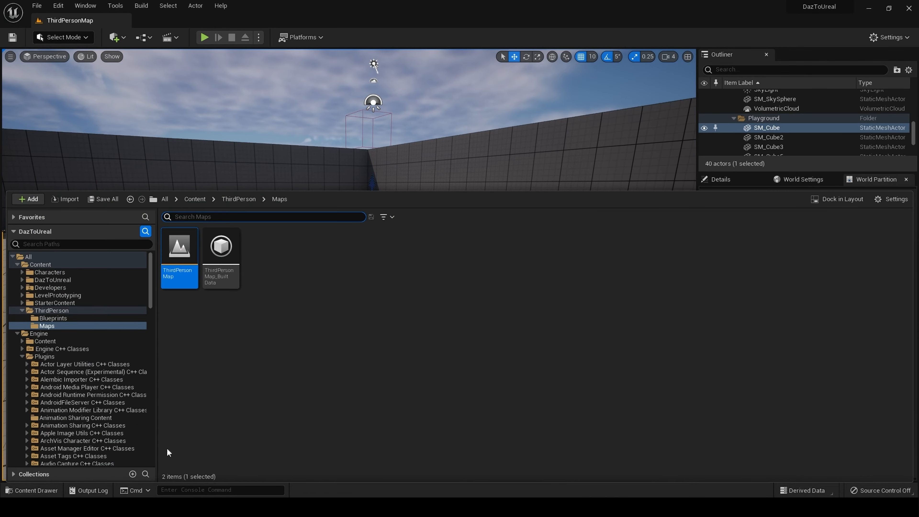
{"action": "left_click", "coordinate": [242, 200]}
{"action": "double_click", "coordinate": [179, 246]}
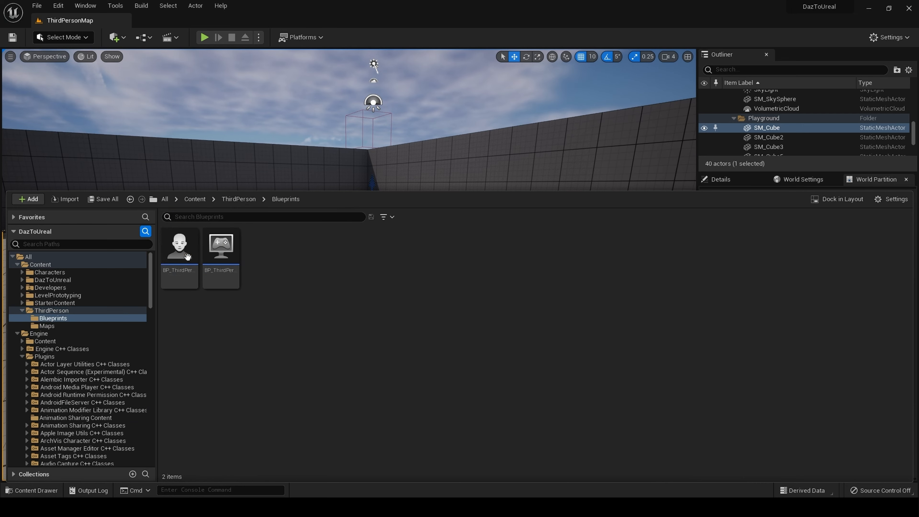
{"action": "double_click", "coordinate": [180, 250]}
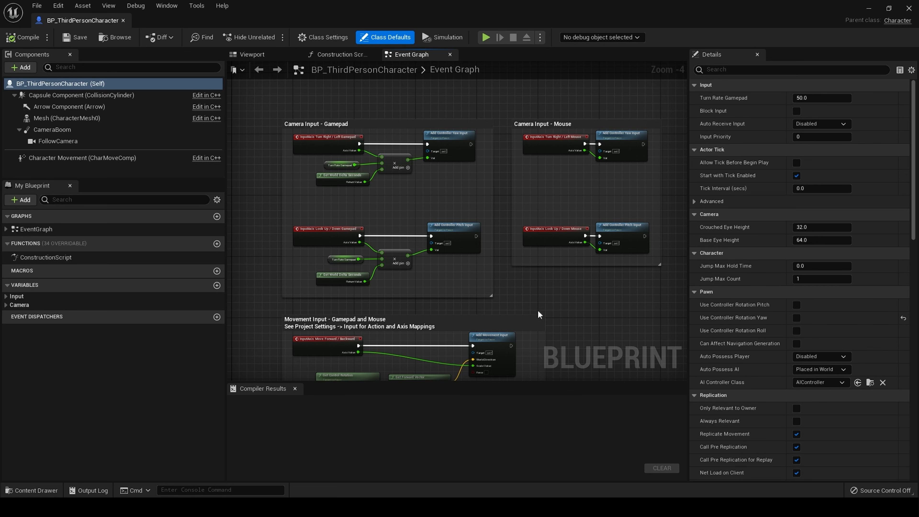
Show the character in the blueprint's 3D view and select its Mesh (CharacterMesh0) component
{"action": "right_click_drag", "start_coordinate": [539, 311], "coordinate": [543, 258]}
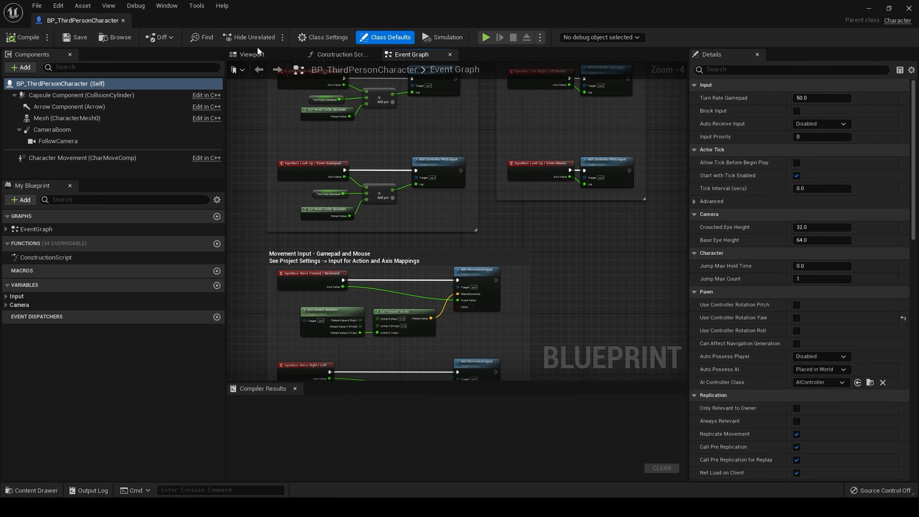
{"action": "left_click", "coordinate": [257, 54]}
{"action": "left_click_drag", "start_coordinate": [586, 289], "coordinate": [592, 241]}
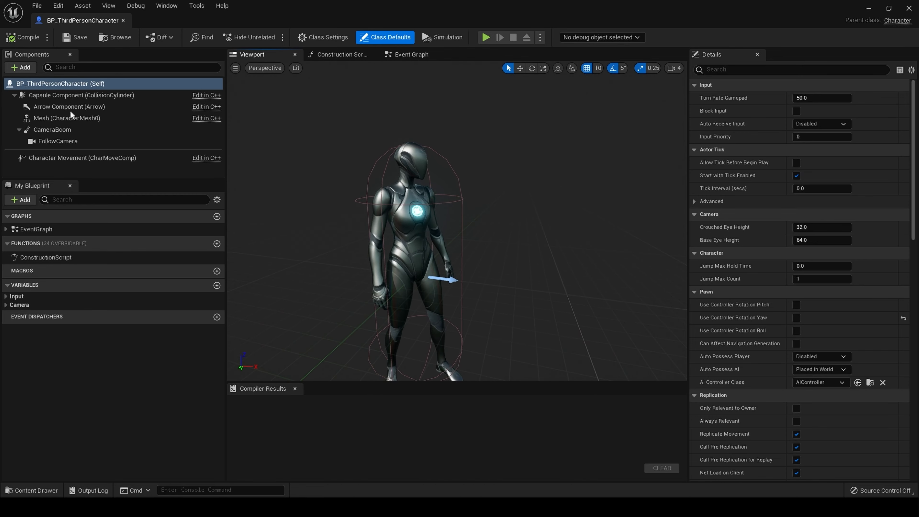
{"action": "left_click", "coordinate": [47, 118]}
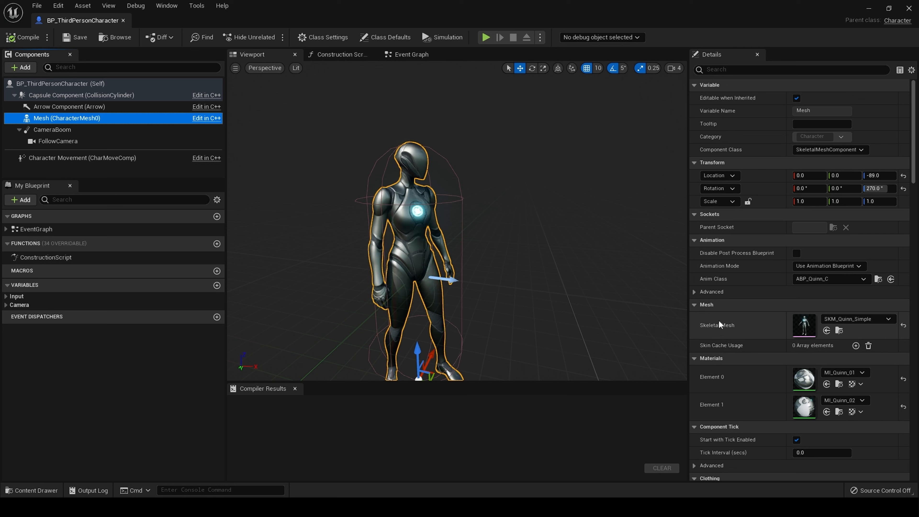
Assign the jonv2 skeletal mesh to the character's Mesh component and view the whole figure
{"action": "left_click", "coordinate": [849, 319]}
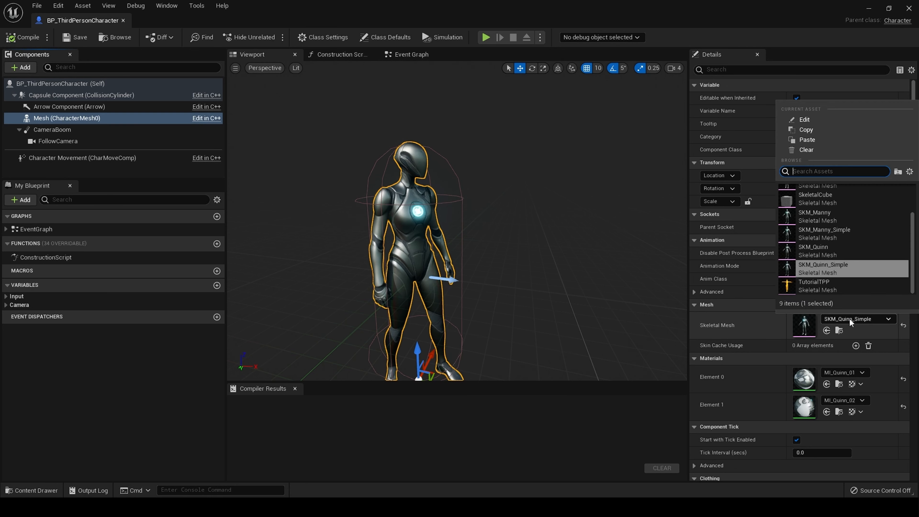
{"action": "type", "text": "jon"}
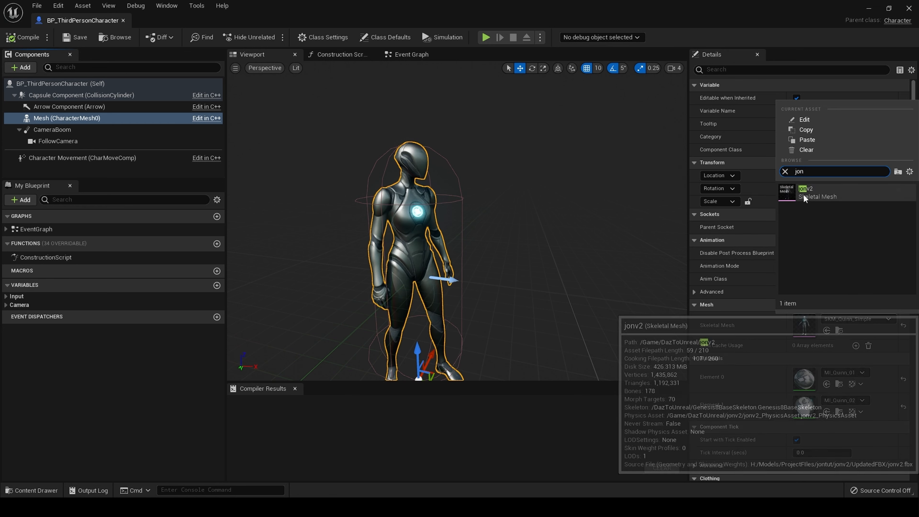
{"action": "left_click", "coordinate": [804, 194]}
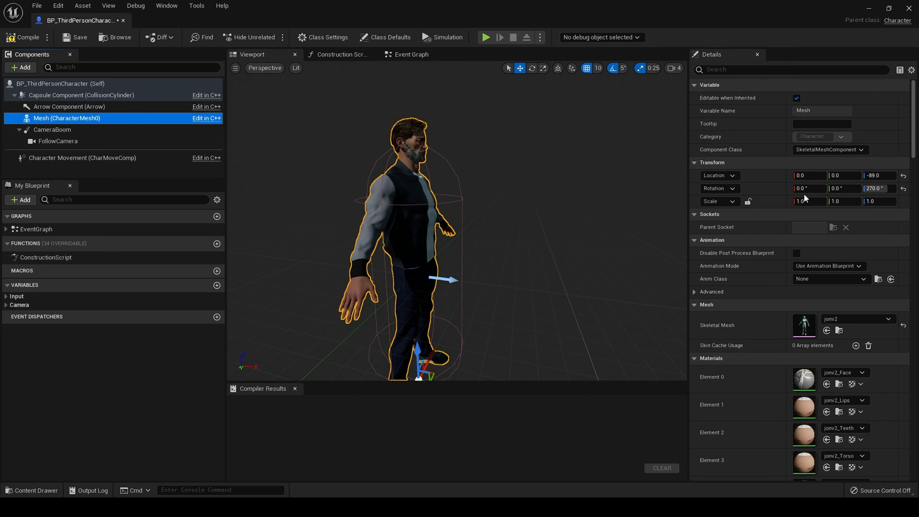
{"action": "mouse_move", "coordinate": [563, 231]}
{"action": "right_mouse_down"}
{"action": "mouse_move", "coordinate": [593, 231]}
{"action": "mouse_move", "coordinate": [579, 235]}
{"action": "right_mouse_up"}
{"action": "left_click_drag", "start_coordinate": [579, 235], "coordinate": [561, 227]}
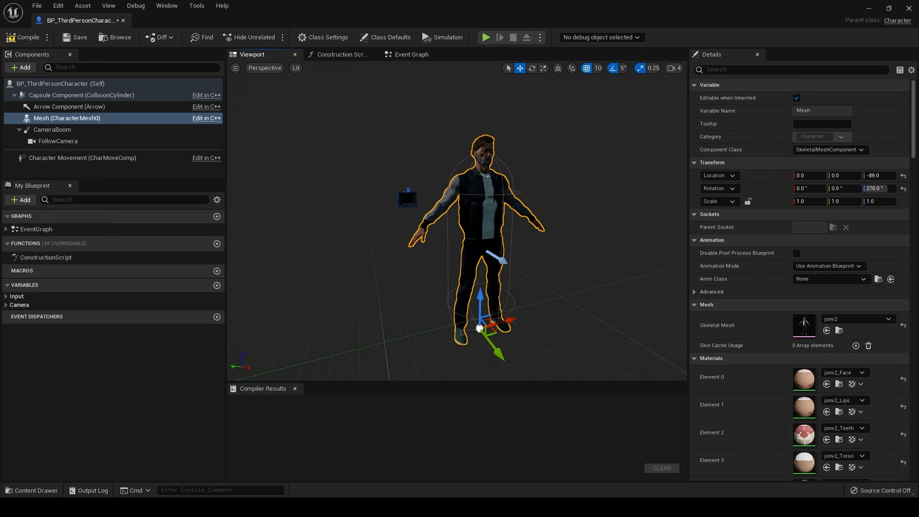
Enlarge the character's collision capsule to a radius of 45 and a half height of 110 around the new mesh
{"action": "key", "text": "q"}
{"action": "left_click", "coordinate": [492, 194]}
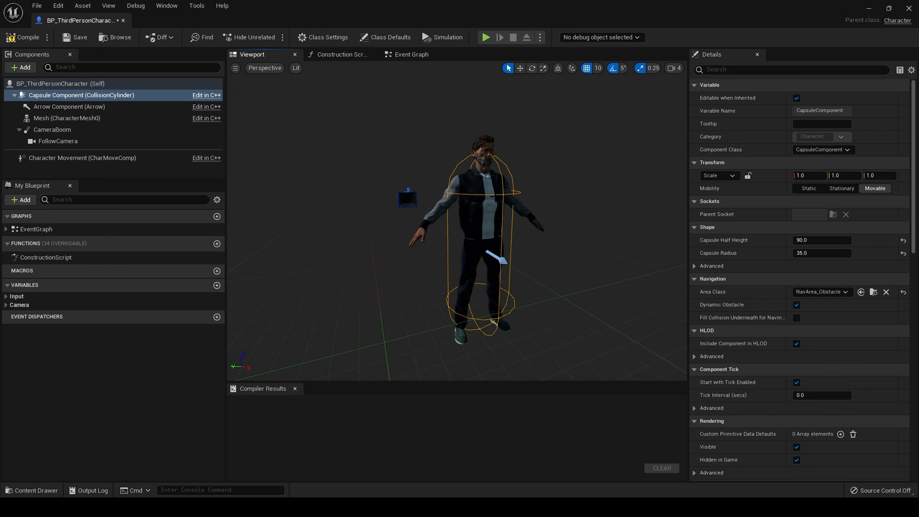
{"action": "left_click", "coordinate": [494, 197]}
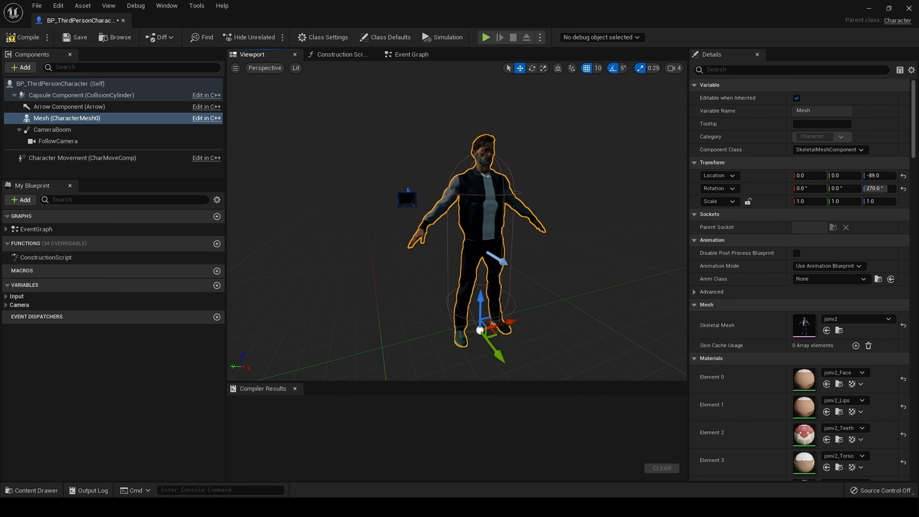
{"action": "left_click", "coordinate": [511, 175]}
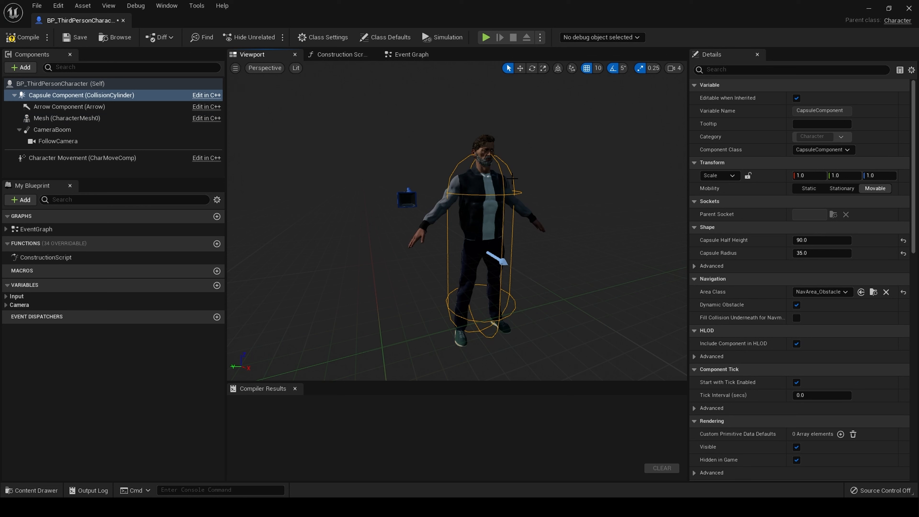
{"action": "left_click", "coordinate": [810, 253]}
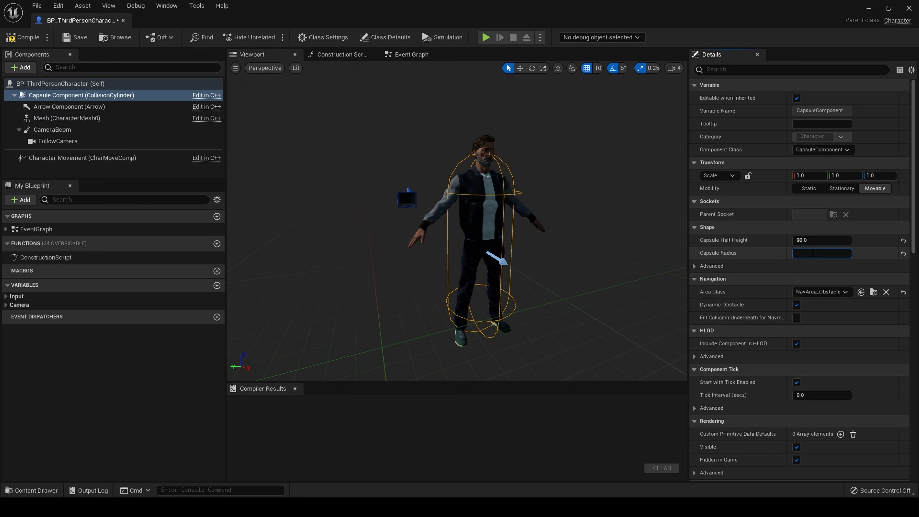
{"action": "key", "text": "Return"}
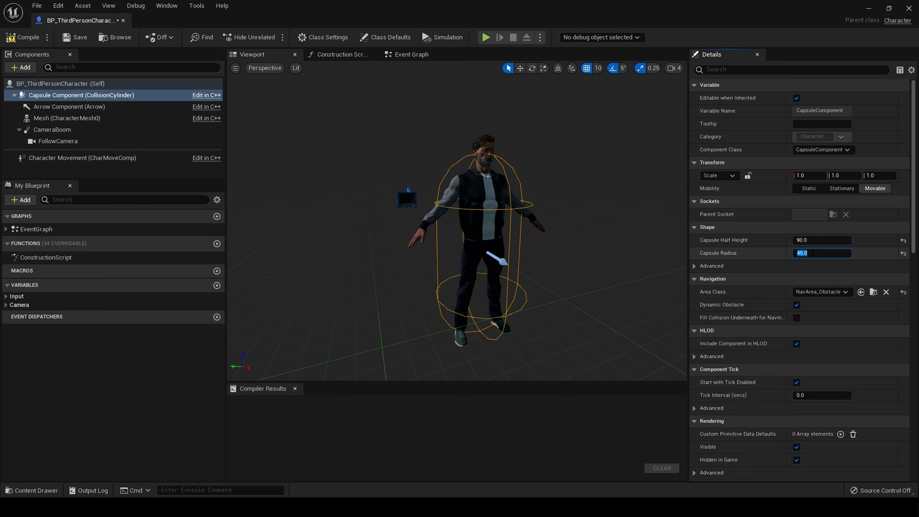
{"action": "left_click", "coordinate": [806, 240]}
{"action": "type", "text": "110"}
{"action": "key", "text": "Return"}
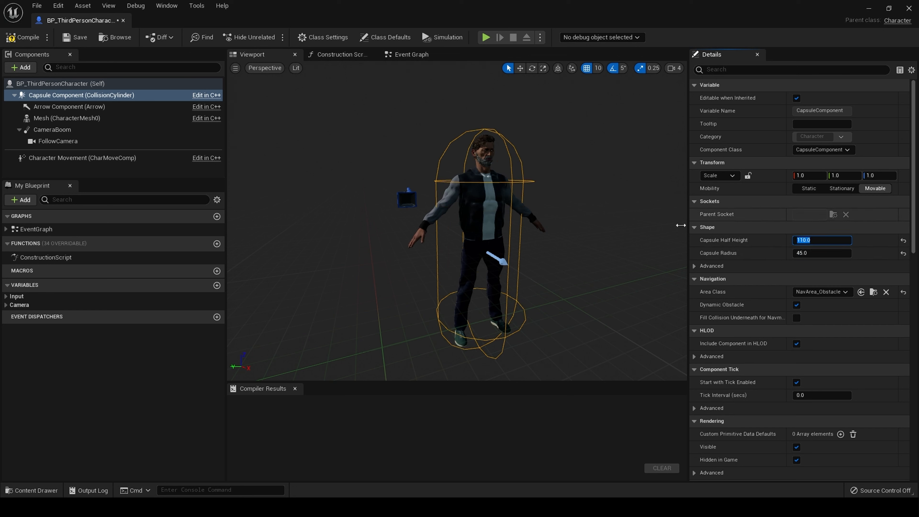
{"action": "mouse_move", "coordinate": [632, 230]}
{"action": "right_mouse_down"}
{"action": "mouse_move", "coordinate": [673, 230]}
{"action": "mouse_move", "coordinate": [588, 230]}
{"action": "mouse_move", "coordinate": [637, 230]}
{"action": "mouse_move", "coordinate": [626, 213]}
{"action": "right_mouse_up"}
{"action": "key", "text": "d"}
{"action": "key", "text": "s"}
{"action": "key", "text": "w"}
{"action": "key", "text": "s"}
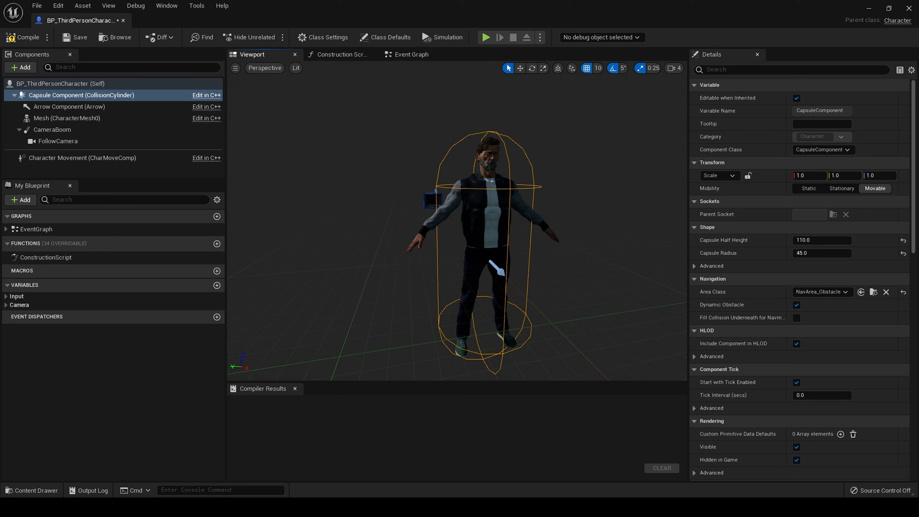
Compile and save the BP_ThirdPersonCharacter blueprint and close its editor
{"action": "left_click", "coordinate": [67, 118]}
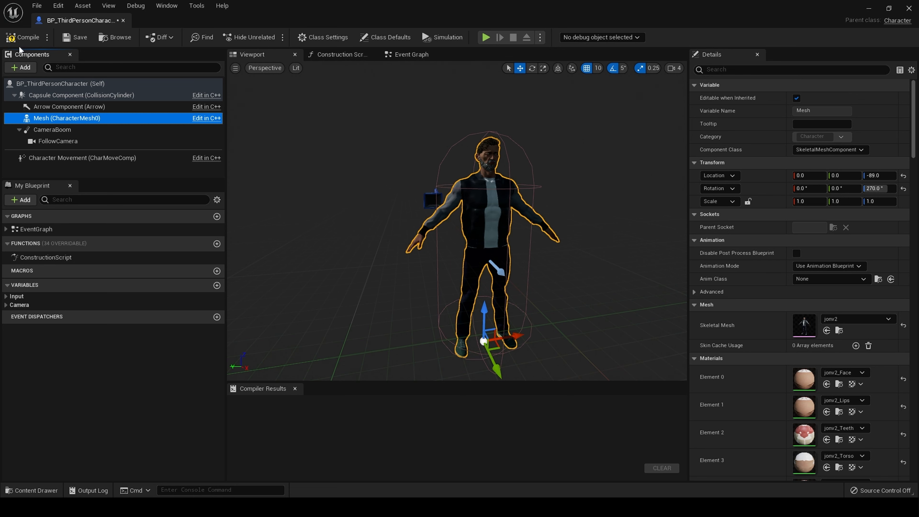
{"action": "left_click", "coordinate": [23, 37]}
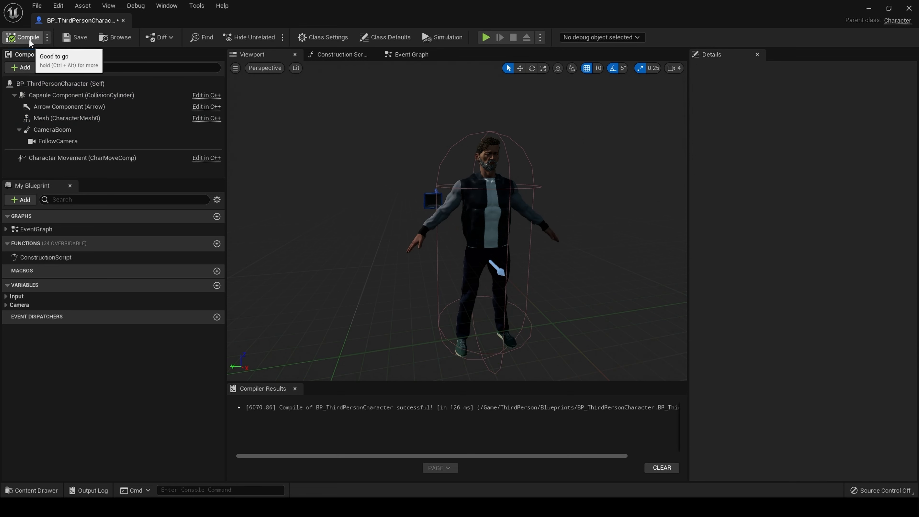
{"action": "left_click", "coordinate": [66, 38]}
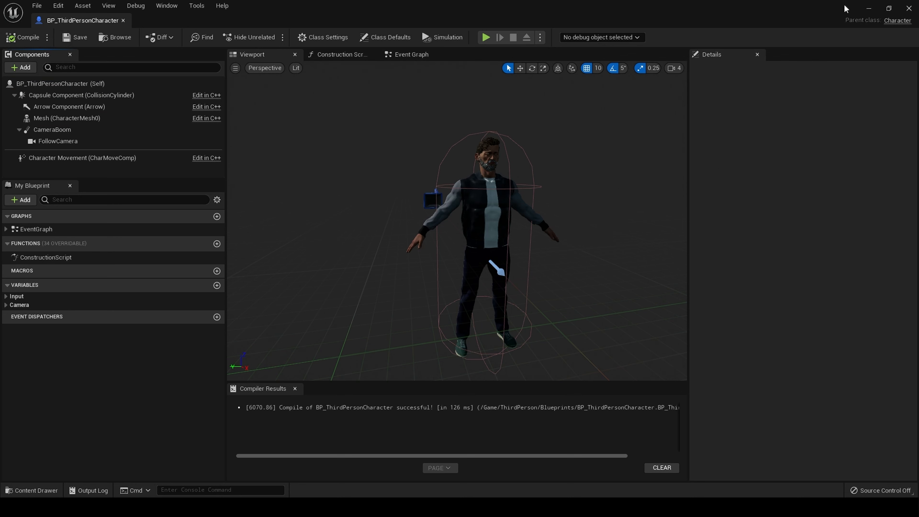
{"action": "left_click", "coordinate": [909, 9]}
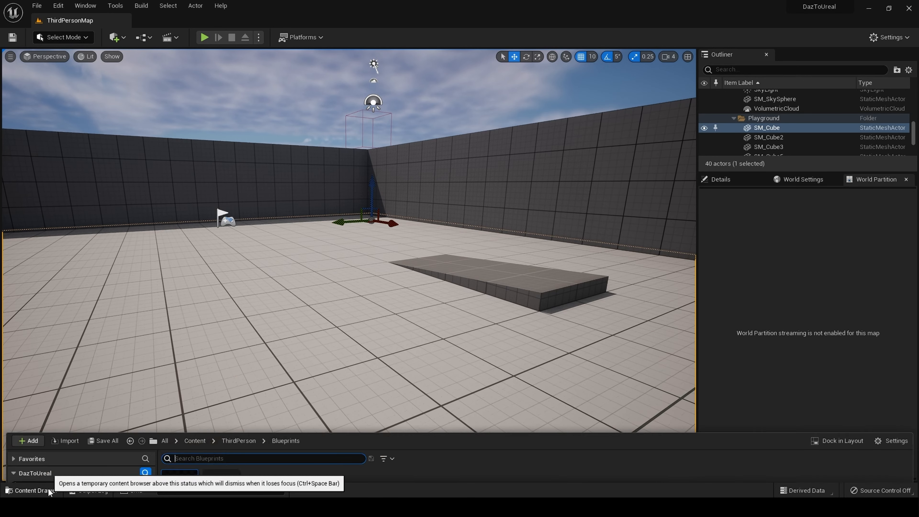
Open the Animations folder under Characters/Mannequins in the project content
{"action": "left_click", "coordinate": [31, 490]}
{"action": "left_click", "coordinate": [202, 203]}
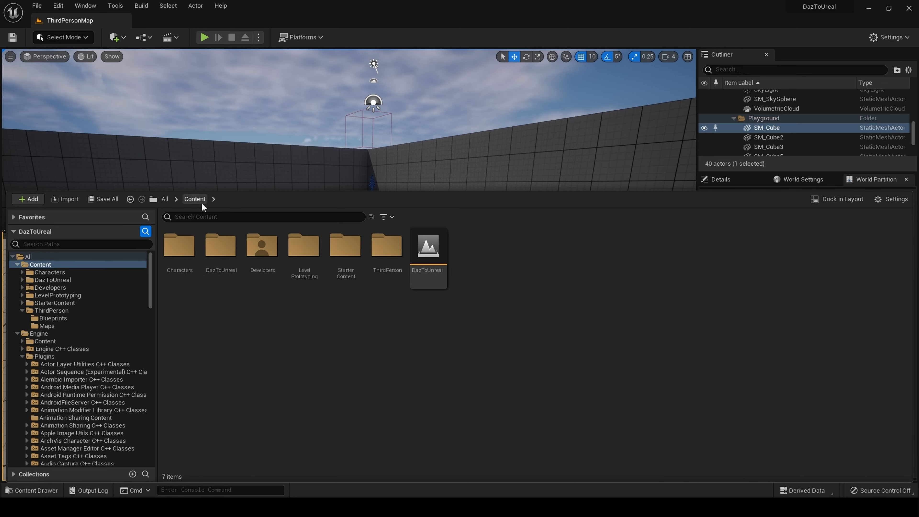
{"action": "double_click", "coordinate": [192, 260]}
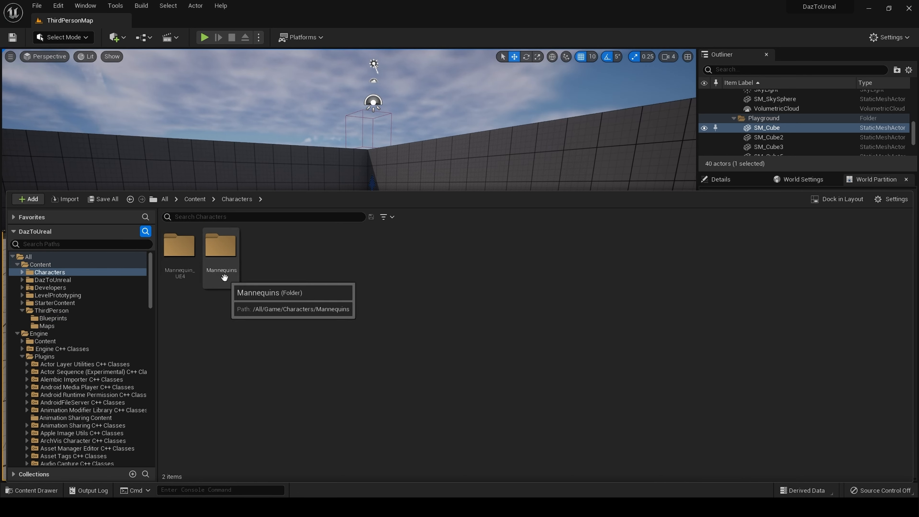
{"action": "double_click", "coordinate": [217, 275]}
{"action": "double_click", "coordinate": [187, 280]}
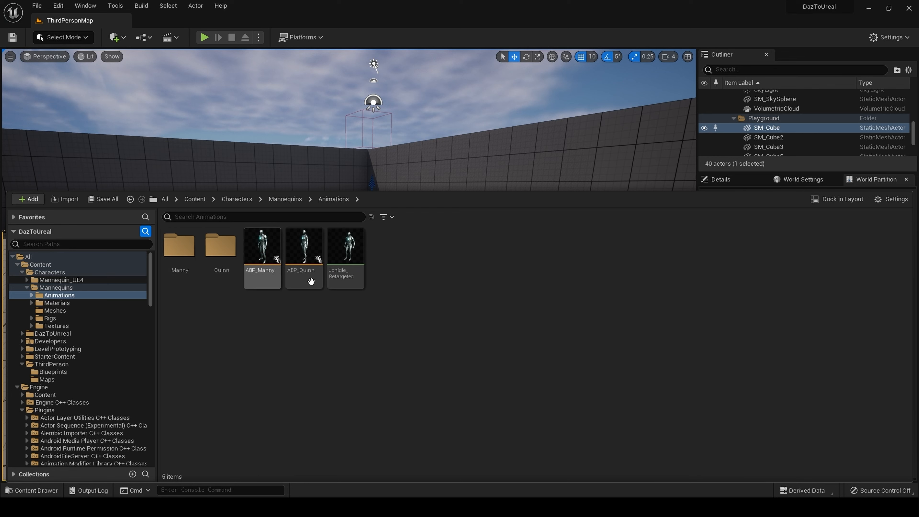
Start duplicating and retargeting the ABP_Quinn animation blueprint with the RTG_MannequinToDaz retargeter and the prefix Jonv2_
{"action": "left_click", "coordinate": [302, 261]}
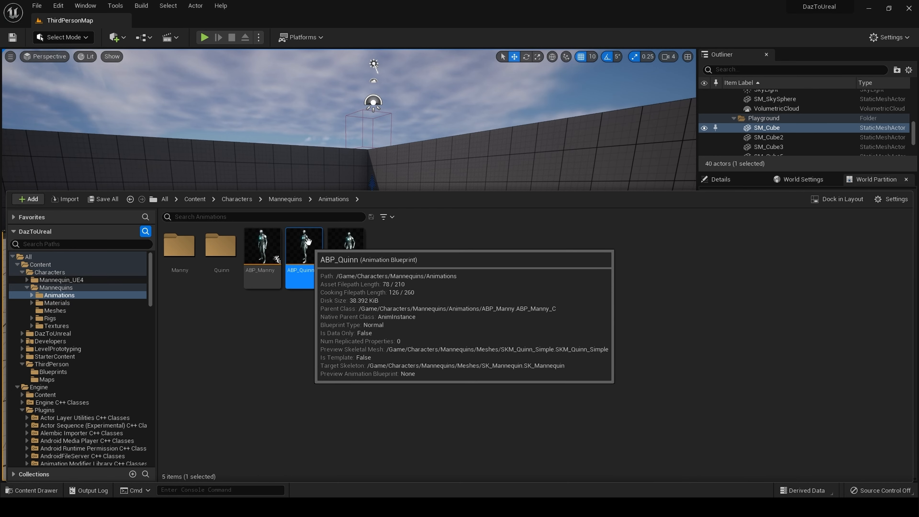
{"action": "right_click", "coordinate": [303, 258]}
{"action": "mouse_move", "coordinate": [392, 128]}
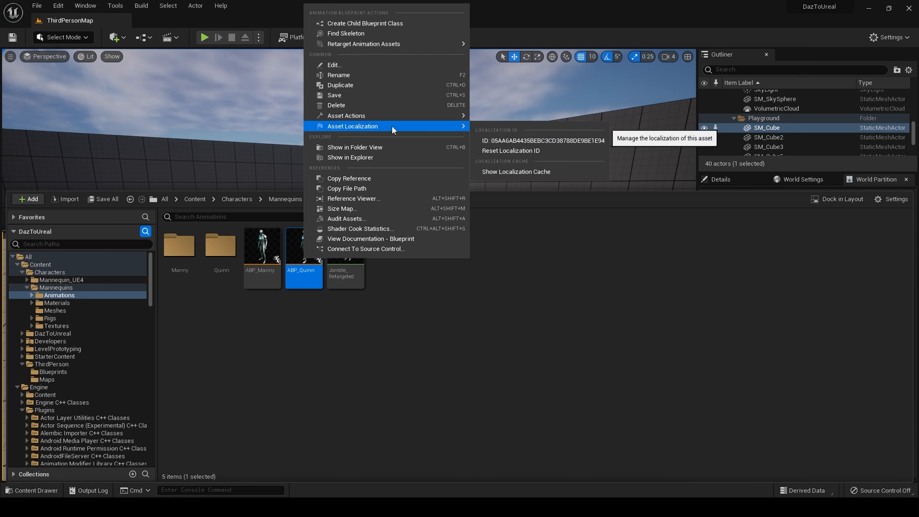
{"action": "mouse_move", "coordinate": [415, 46]}
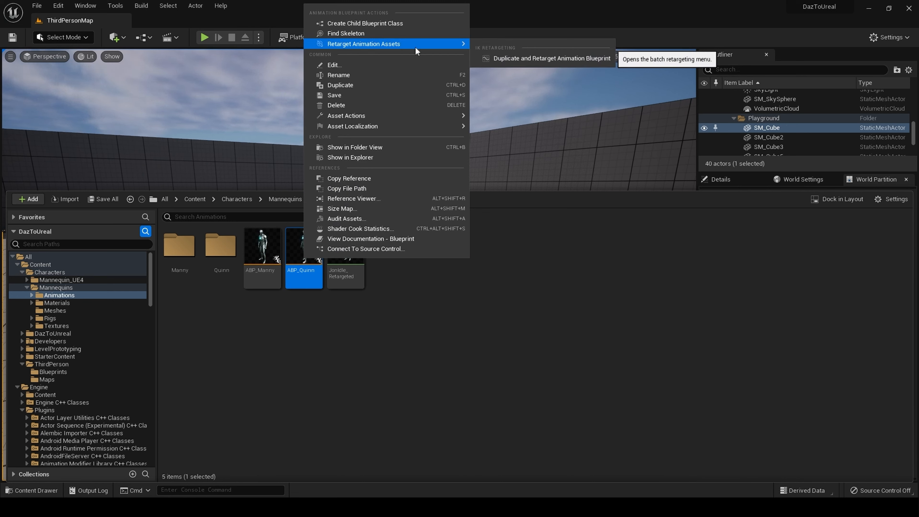
{"action": "left_click", "coordinate": [517, 59]}
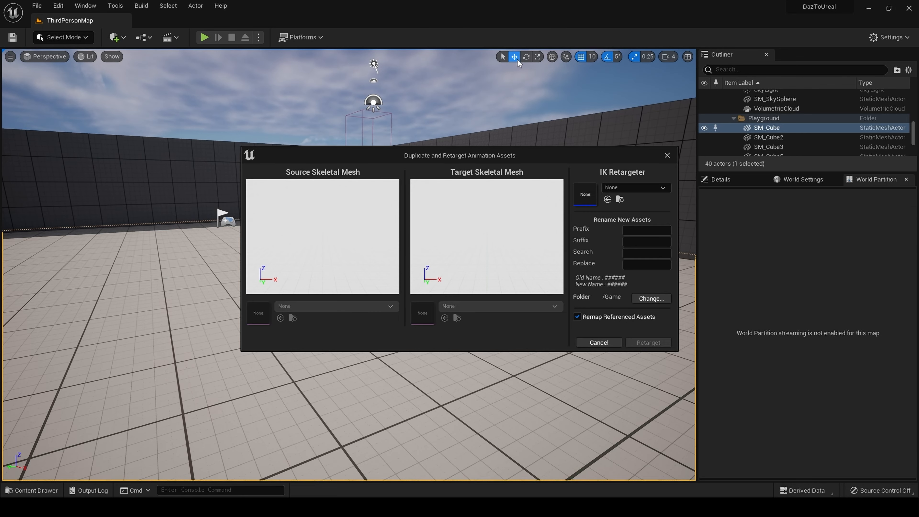
{"action": "left_click", "coordinate": [626, 189]}
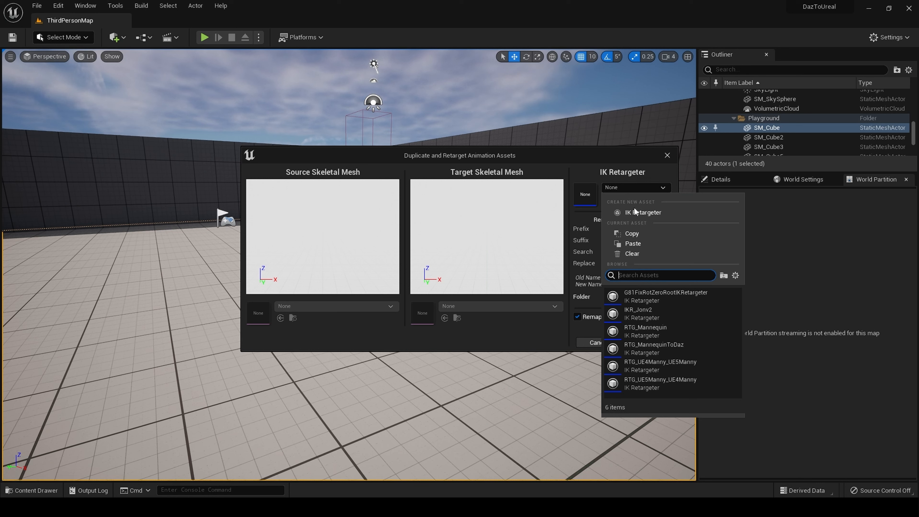
{"action": "left_click", "coordinate": [675, 346]}
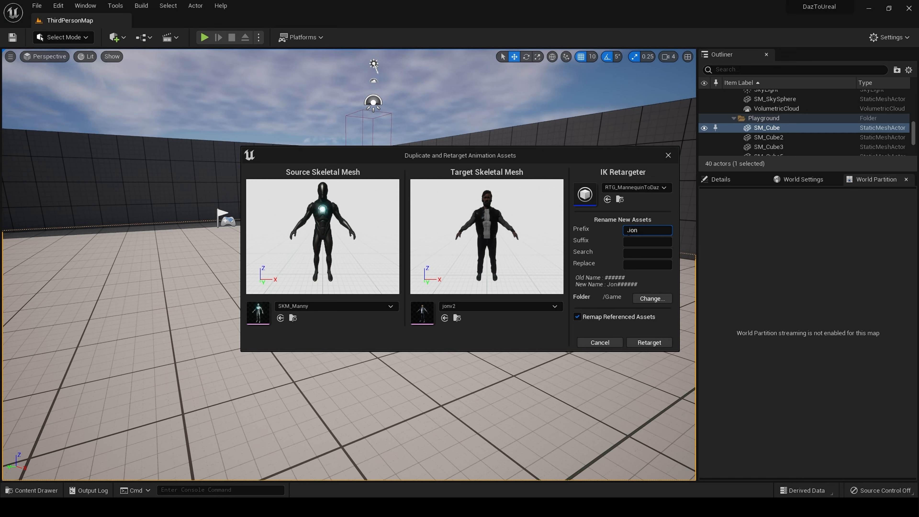
{"action": "type", "text": "v2_"}
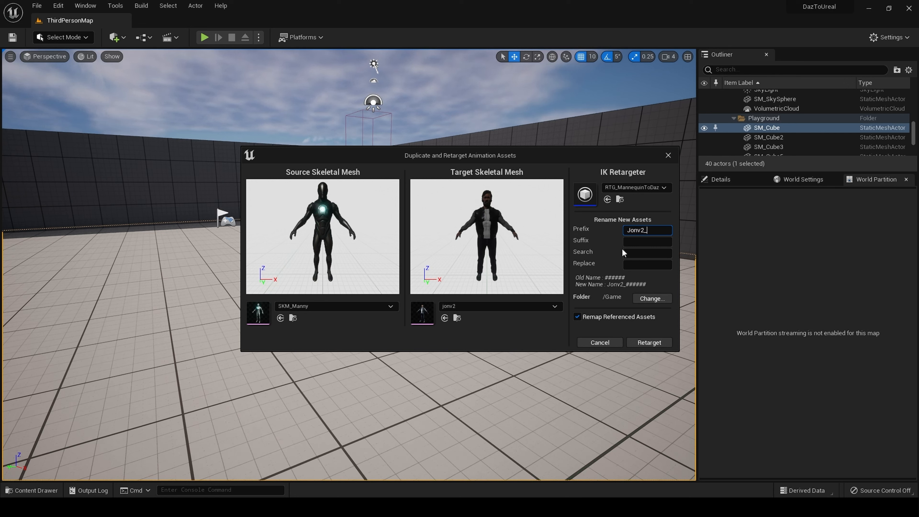
Set the export path to a new folder named TPS inside DazToUnreal/Animation and run the retarget
{"action": "left_click", "coordinate": [648, 300]}
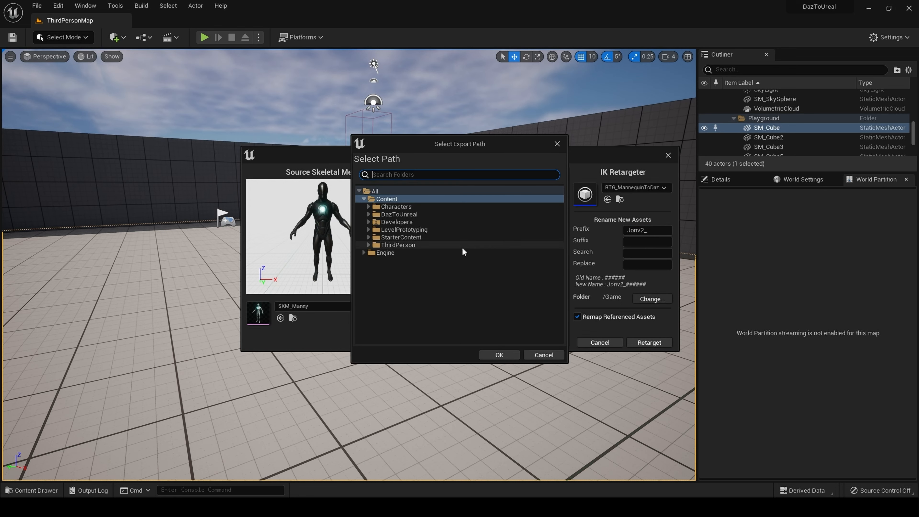
{"action": "double_click", "coordinate": [405, 214]}
{"action": "left_click", "coordinate": [405, 222]}
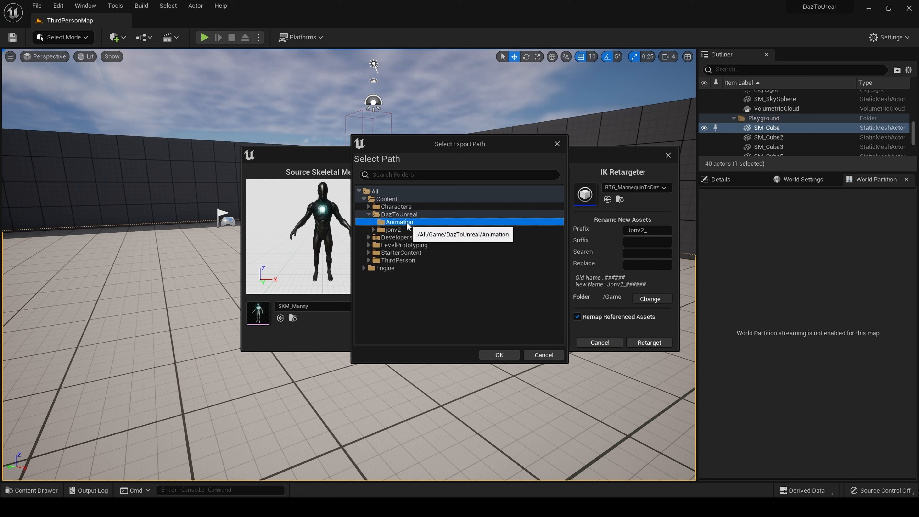
{"action": "right_click", "coordinate": [410, 226]}
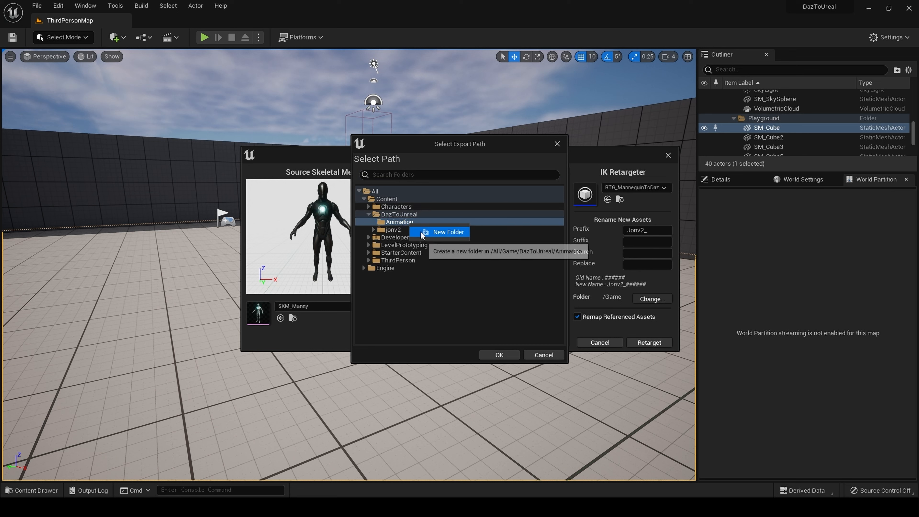
{"action": "left_click", "coordinate": [440, 232]}
{"action": "key", "text": "BackSpace"}
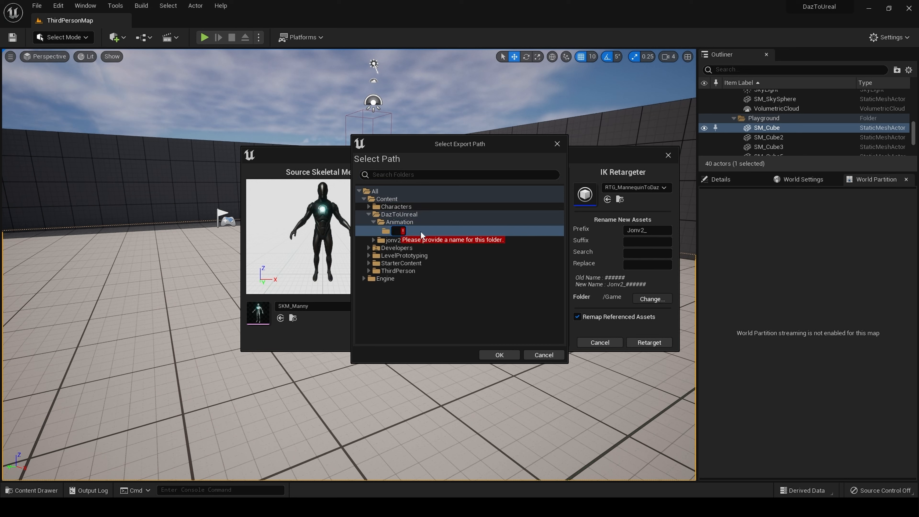
{"action": "type", "text": "TPS"}
{"action": "key", "text": "Return"}
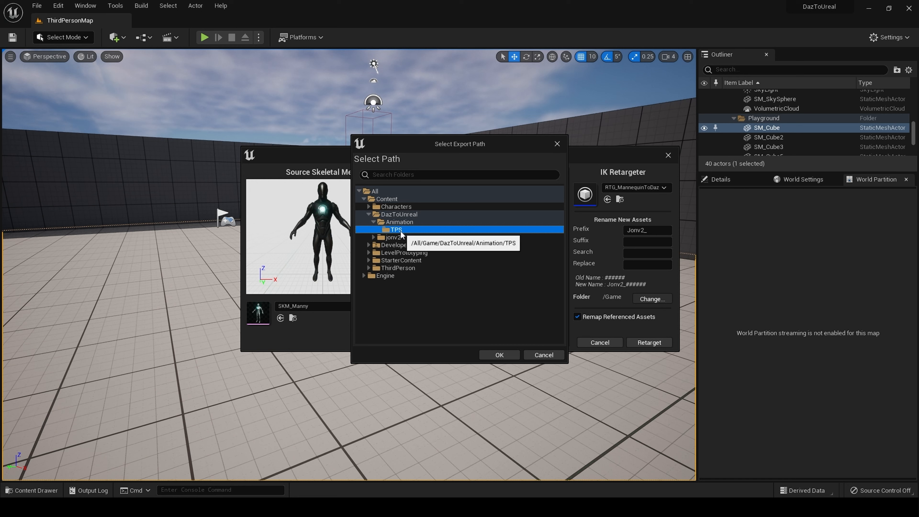
{"action": "left_click", "coordinate": [500, 355]}
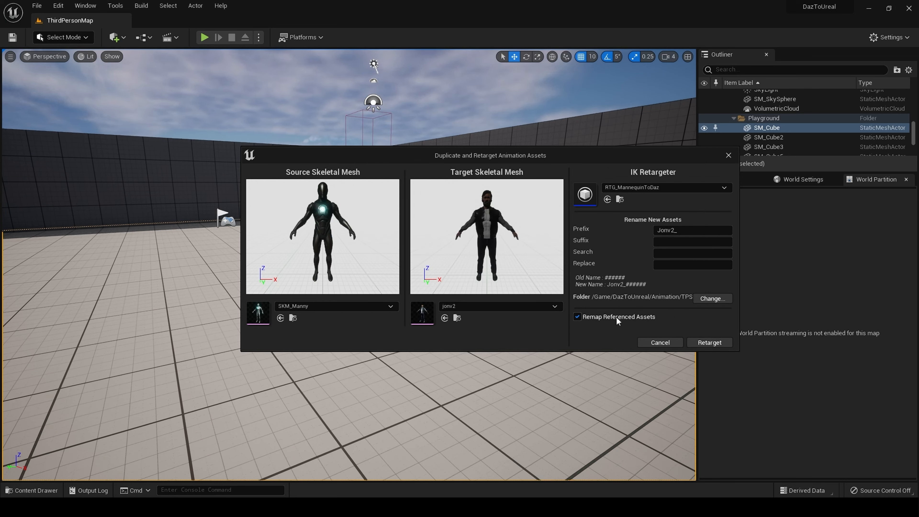
{"action": "left_click", "coordinate": [710, 342]}
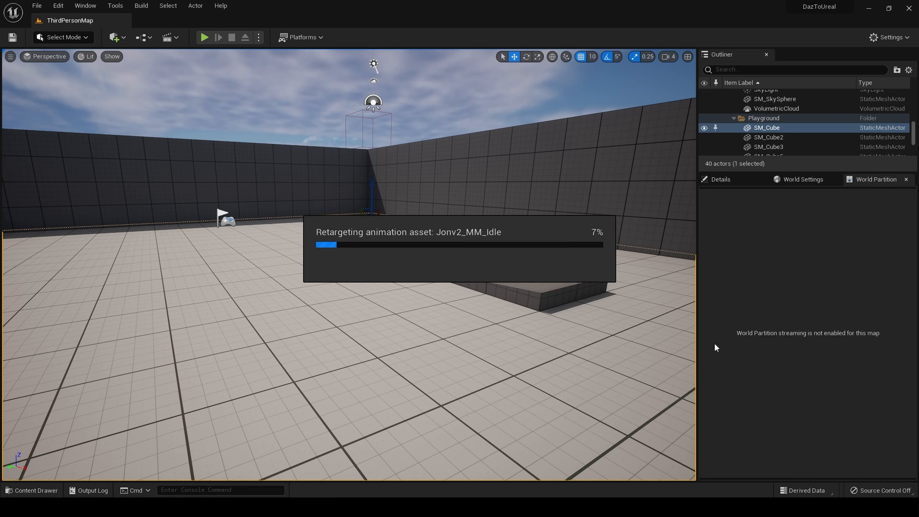
{"action": "left_click", "coordinate": [546, 274]}
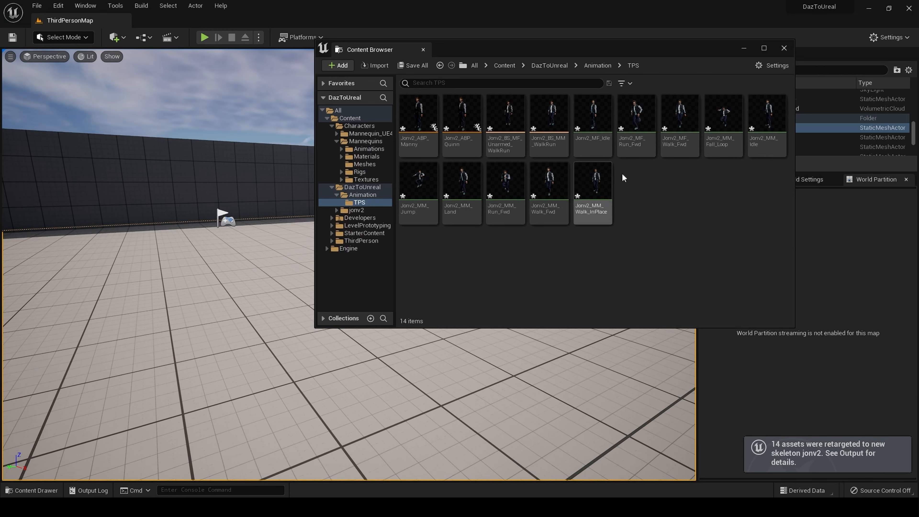
Preview the retargeted Jonv2_MF_Run_Fwd animation and close its editor
{"action": "double_click", "coordinate": [640, 146]}
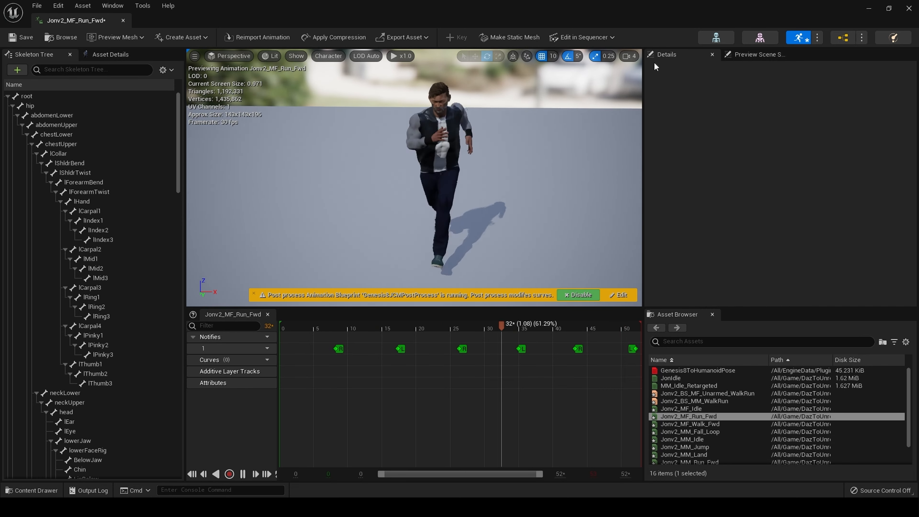
{"action": "left_click", "coordinate": [909, 8]}
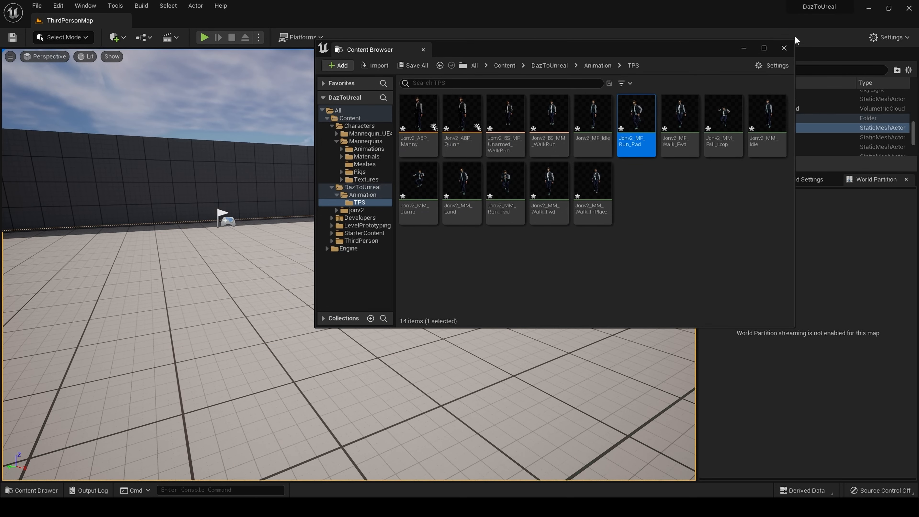
Open the BP_ThirdPersonCharacter blueprint from ThirdPerson/Blueprints and show the character in its 3D viewport
{"action": "left_click", "coordinate": [784, 48]}
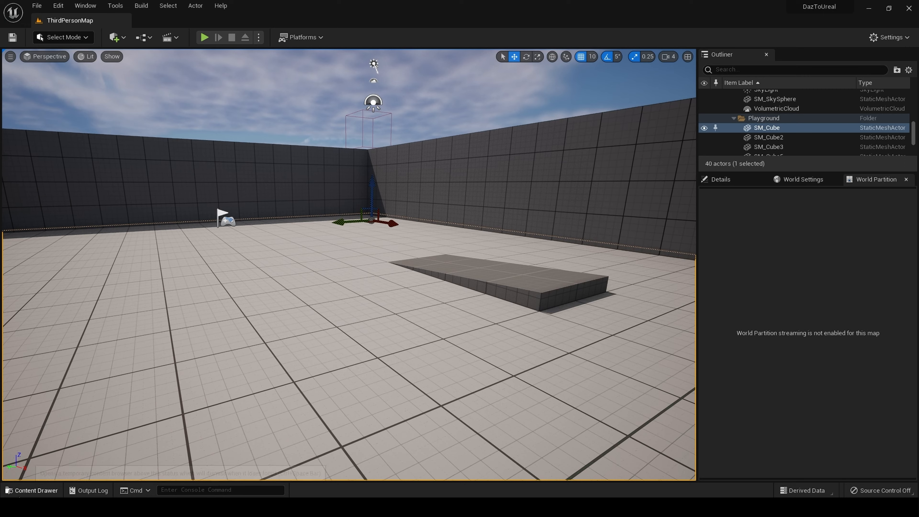
{"action": "left_click", "coordinate": [22, 490]}
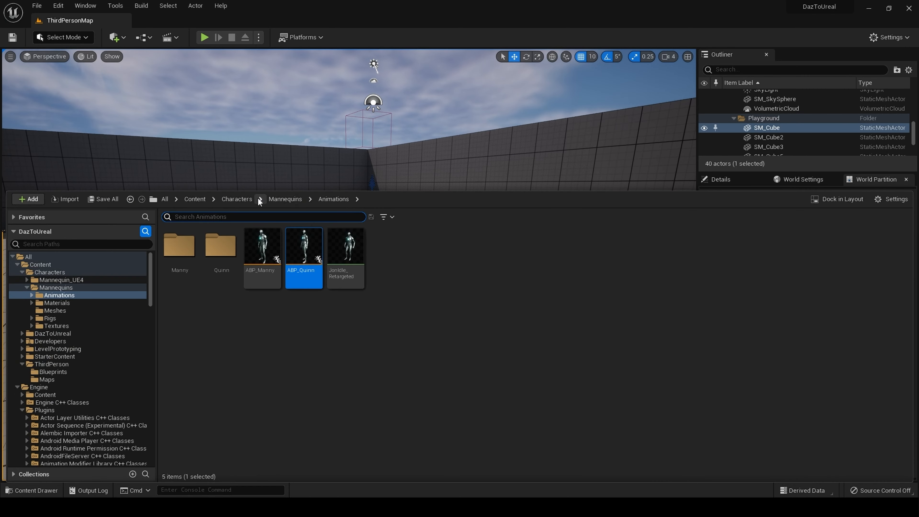
{"action": "left_click", "coordinate": [190, 201]}
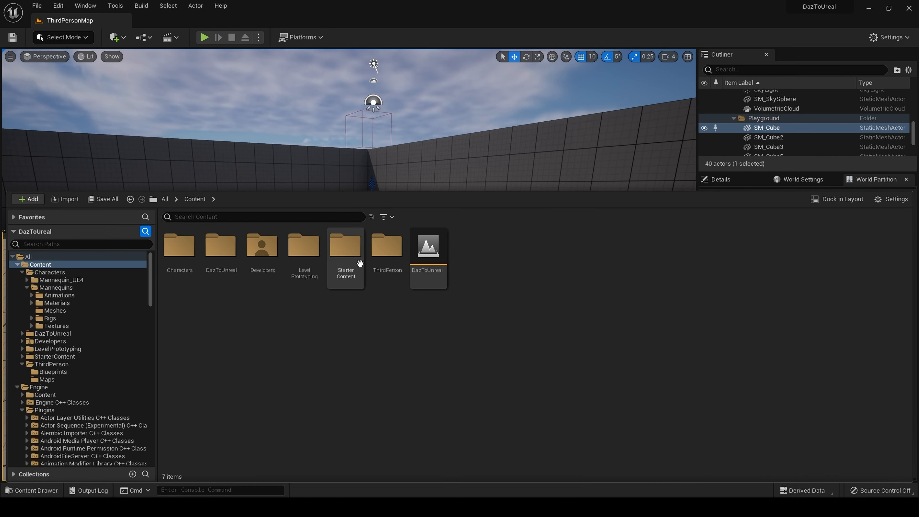
{"action": "double_click", "coordinate": [381, 259]}
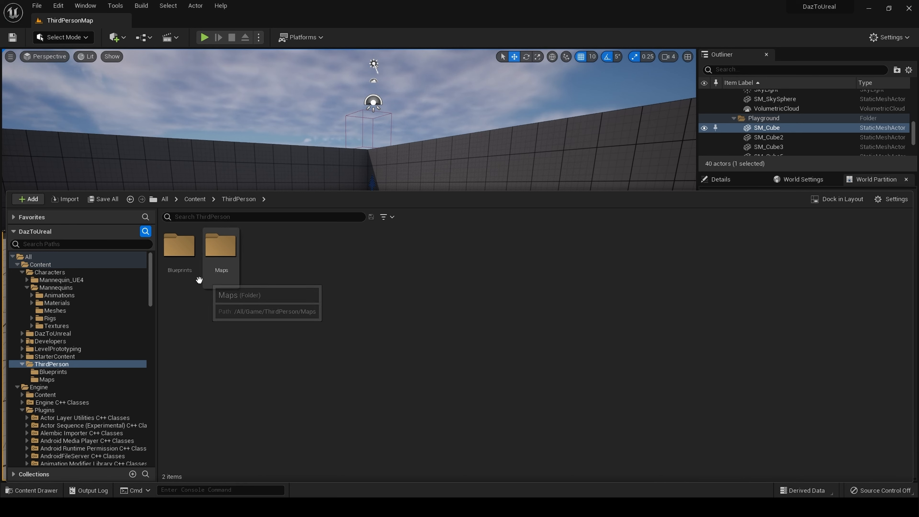
{"action": "left_click", "coordinate": [184, 276]}
{"action": "double_click", "coordinate": [183, 277]}
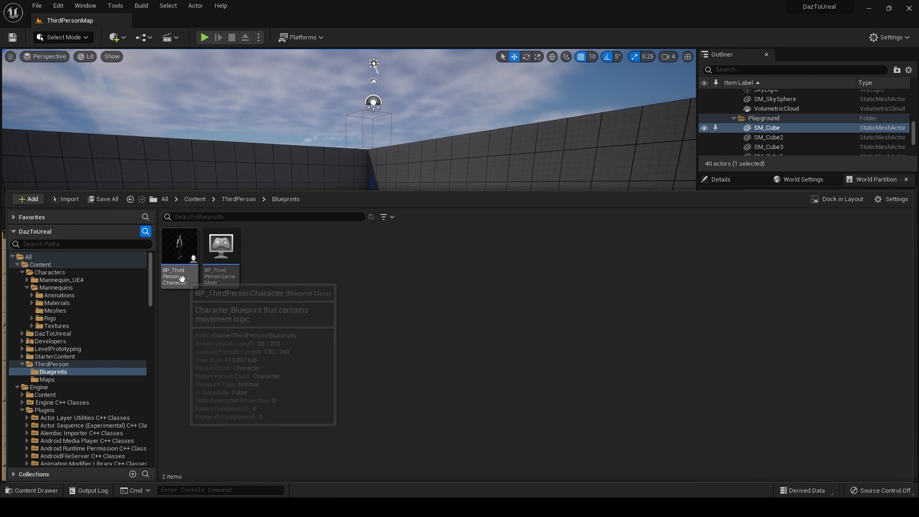
{"action": "double_click", "coordinate": [183, 270]}
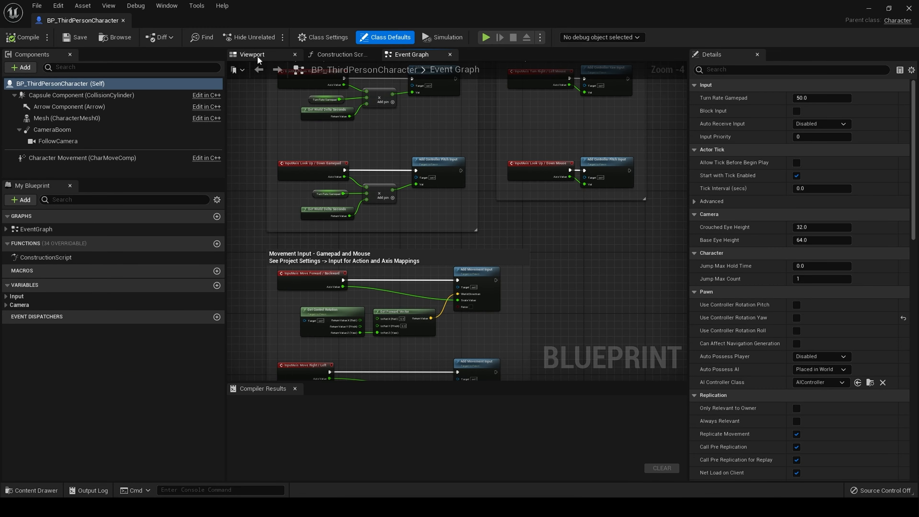
{"action": "left_click", "coordinate": [256, 56]}
{"action": "right_click_drag", "start_coordinate": [402, 189], "coordinate": [370, 190]}
Set the Anim Class of the character's Mesh component to Jonv2_ABP_Manny, then compile and save the blueprint
{"action": "left_click", "coordinate": [69, 106]}
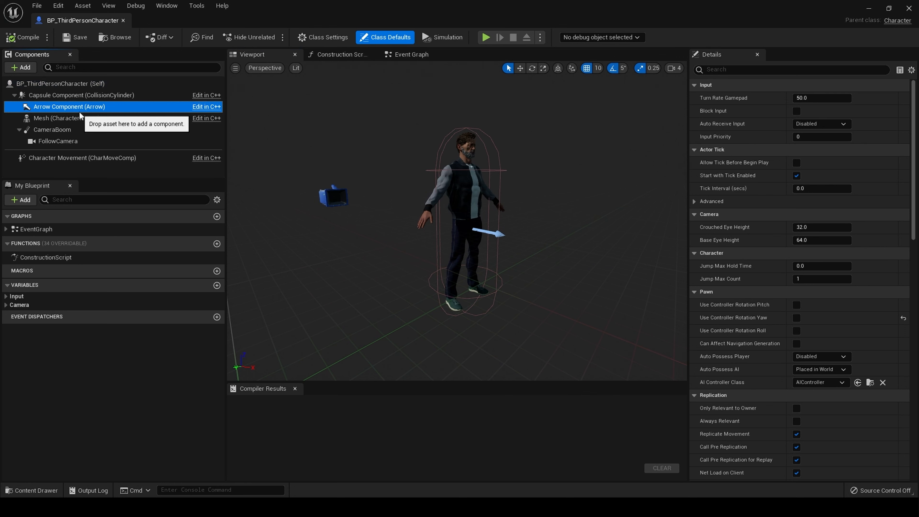
{"action": "left_click", "coordinate": [67, 118]}
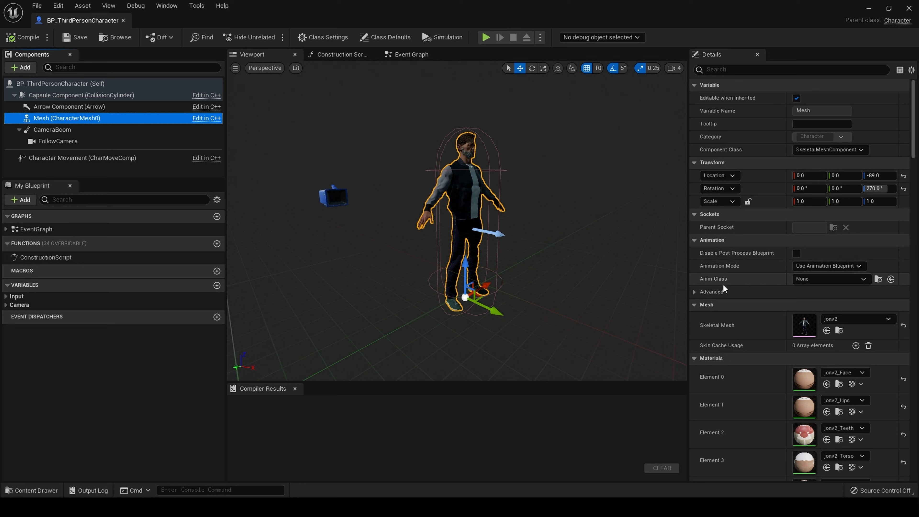
{"action": "left_click", "coordinate": [817, 280]}
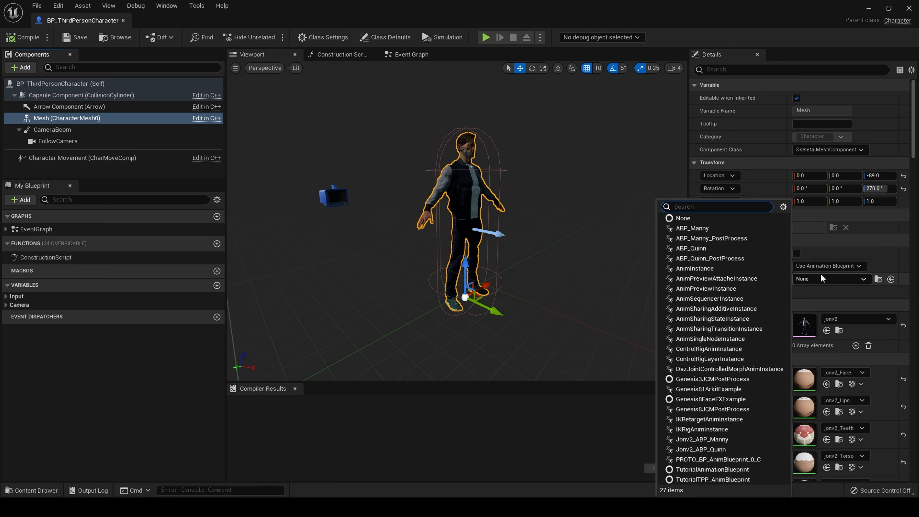
{"action": "type", "text": "jon"}
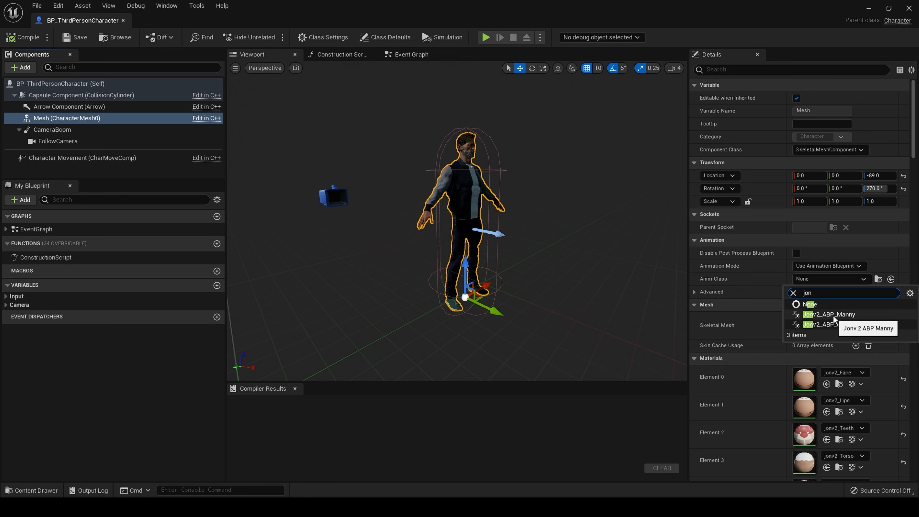
{"action": "left_click", "coordinate": [832, 315]}
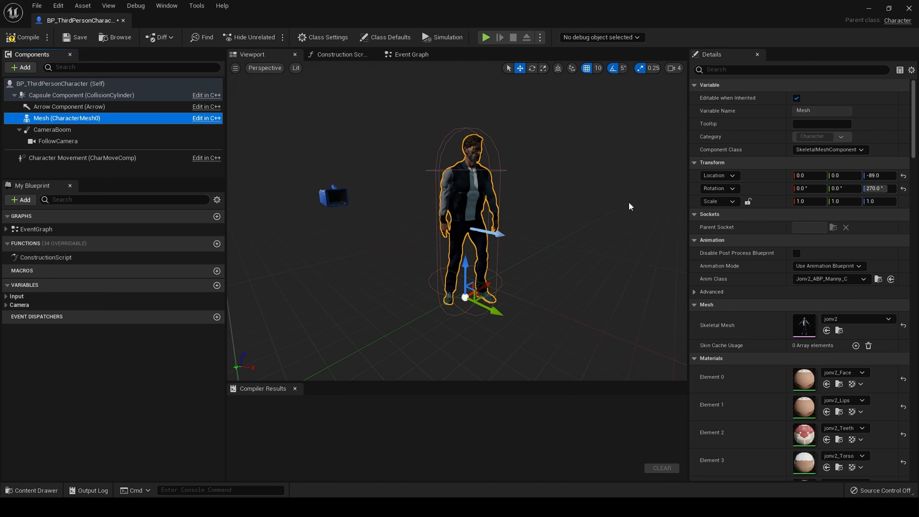
{"action": "left_click_drag", "start_coordinate": [630, 205], "coordinate": [607, 196]}
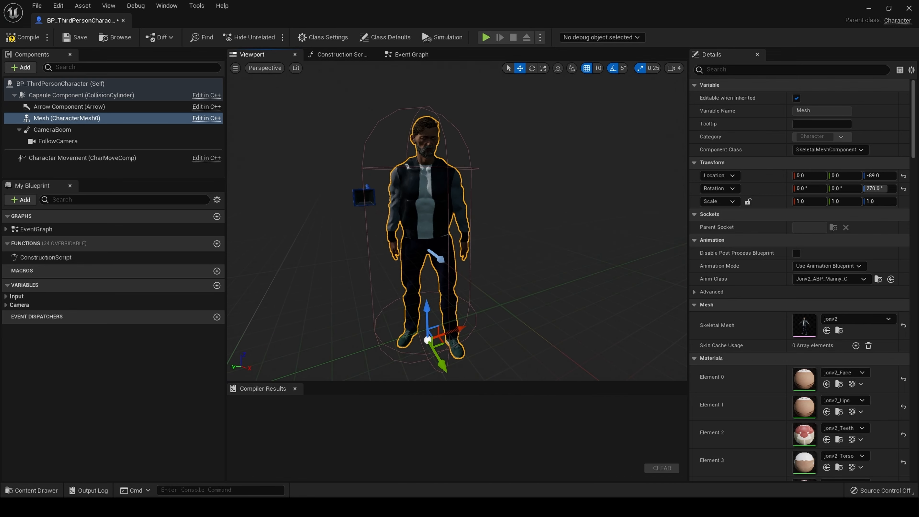
{"action": "left_click", "coordinate": [79, 39]}
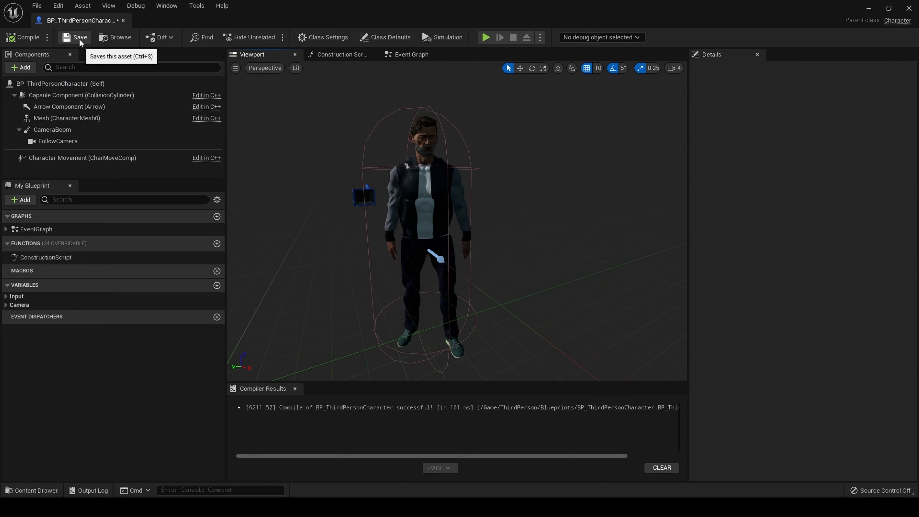
Locate the Mesh component's assigned animation blueprint, Jonv2_ABP_Manny, in the project content and open its AnimGraph
{"action": "left_click", "coordinate": [70, 120]}
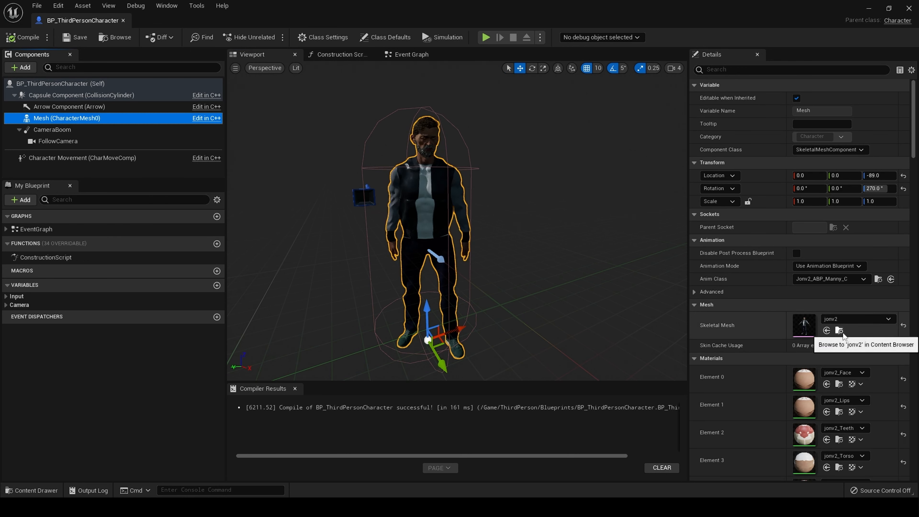
{"action": "left_click", "coordinate": [879, 279]}
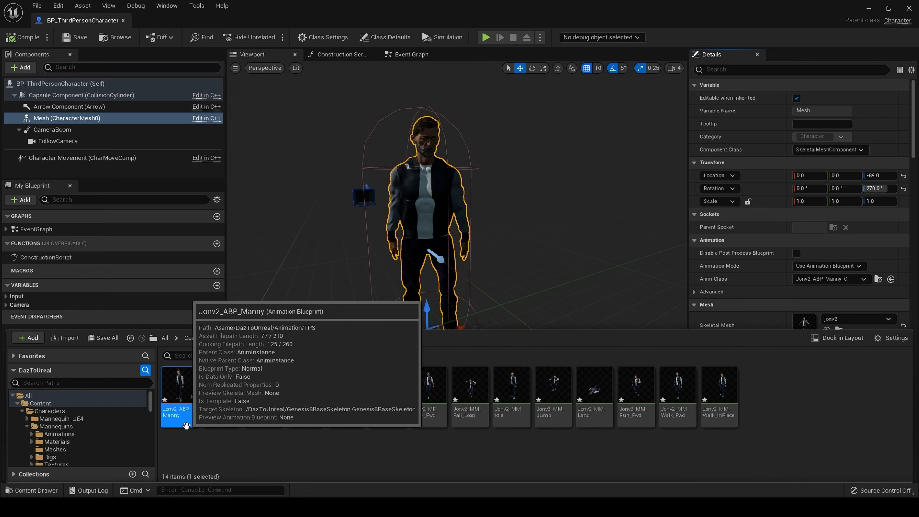
{"action": "double_click", "coordinate": [181, 399]}
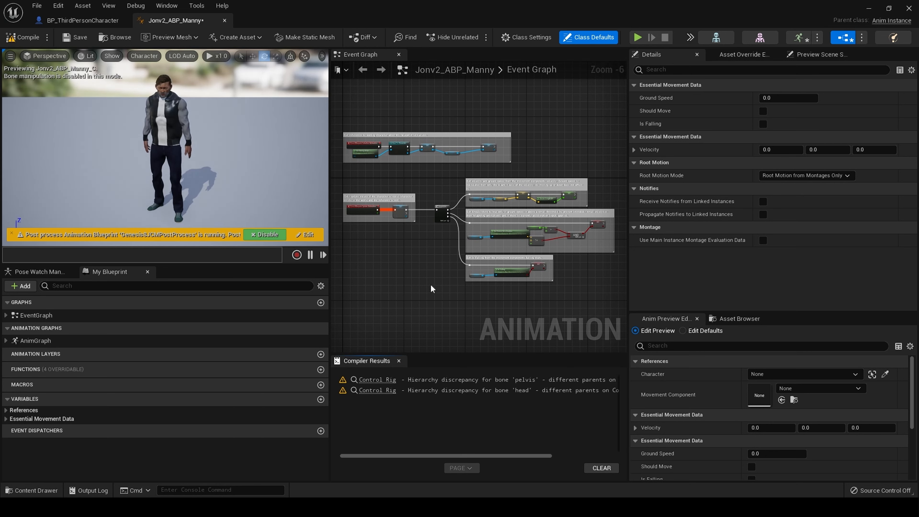
{"action": "double_click", "coordinate": [43, 343]}
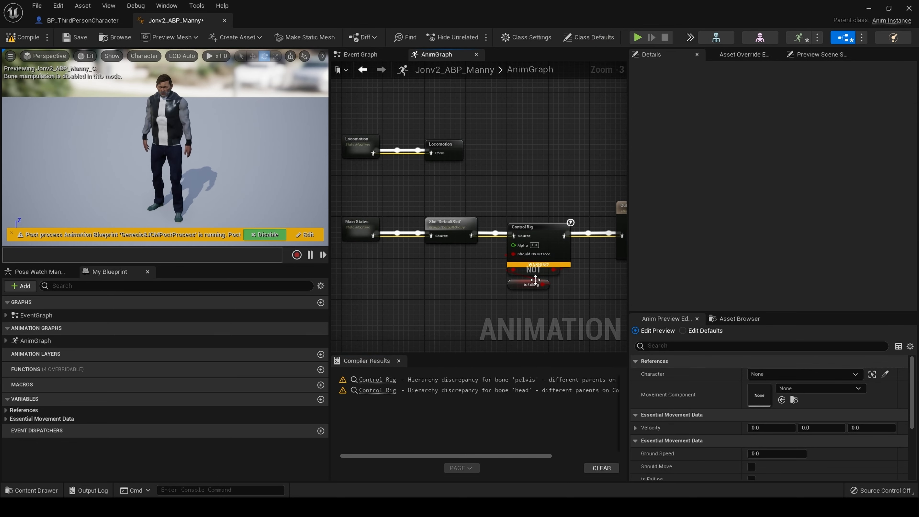
Set the Control Rig Class of the AnimGraph's Control Rig node to CR_Jonv2_BasicFootIK
{"action": "scroll", "coordinate": [556, 306], "scroll_direction": "up", "scroll_amount": 3}
{"action": "left_click", "coordinate": [553, 208]}
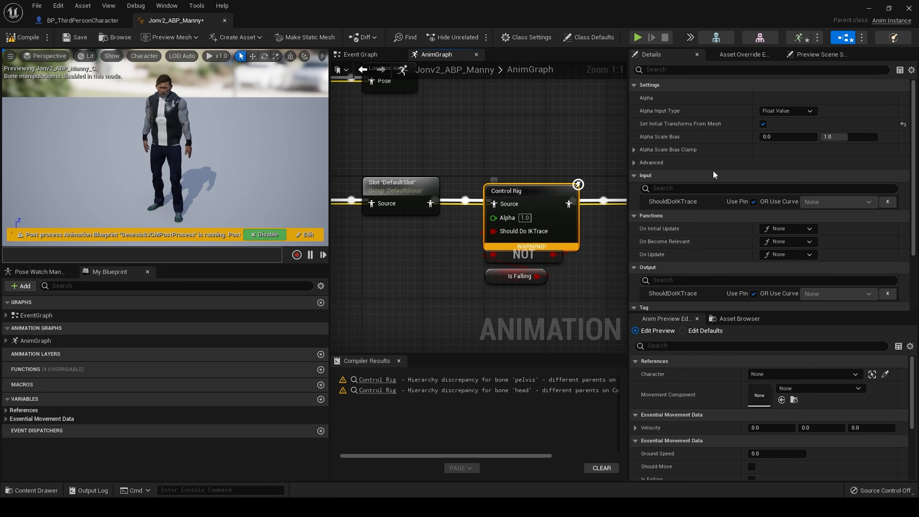
{"action": "scroll", "coordinate": [760, 205], "scroll_direction": "down", "scroll_amount": 3}
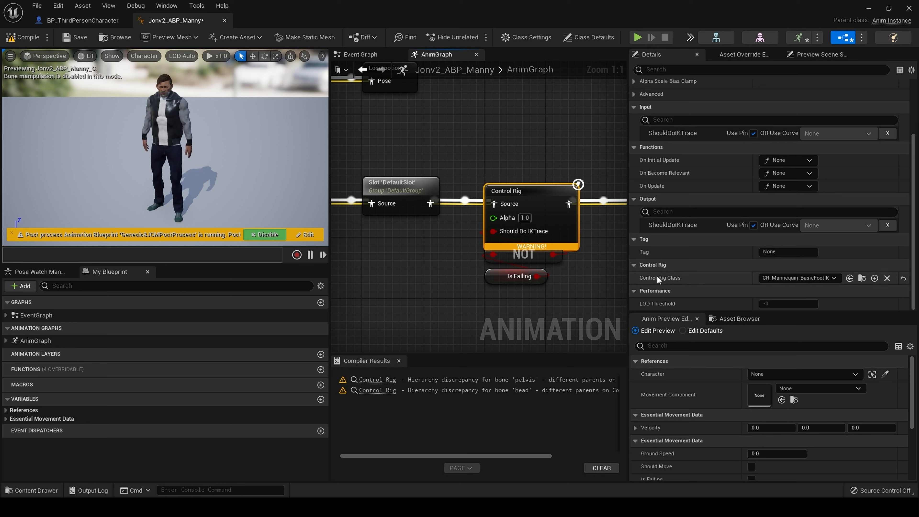
{"action": "left_click", "coordinate": [784, 279]}
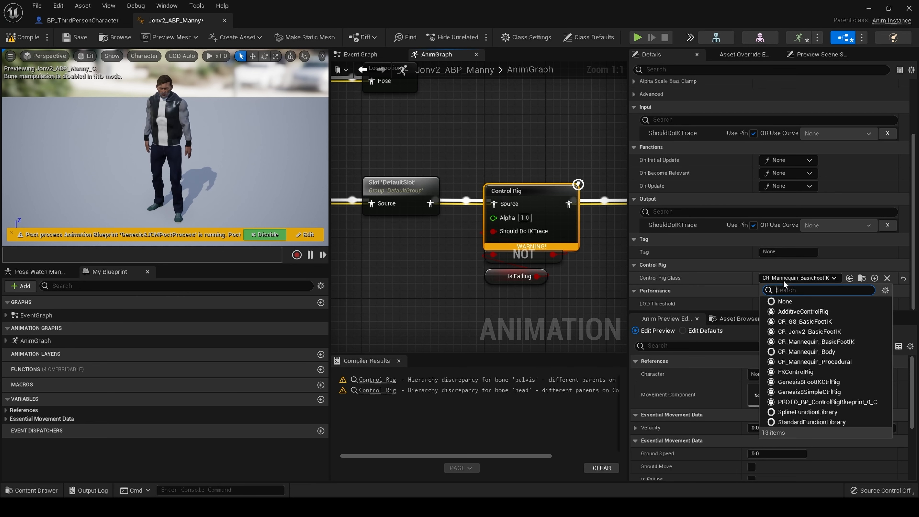
{"action": "left_click", "coordinate": [809, 332]}
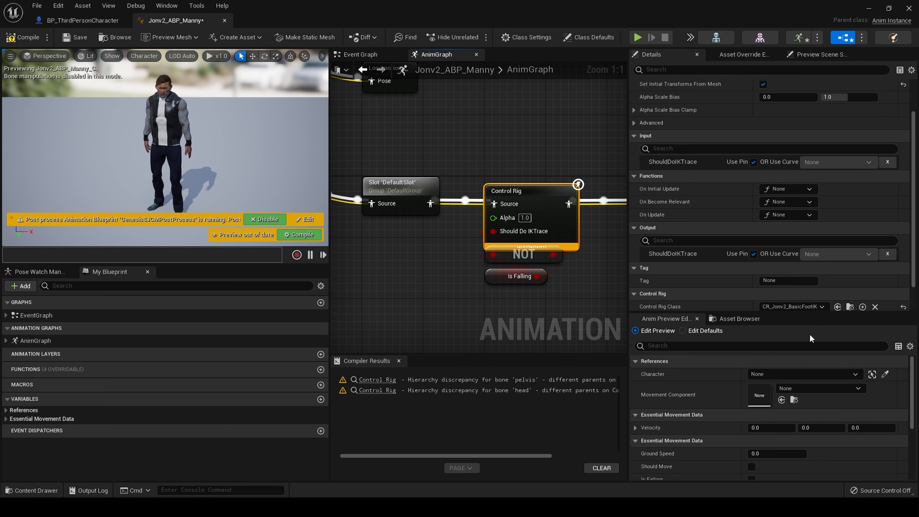
Move the Control Rig node clear of the NOT node, compile the animation blueprint and close its editor window
{"action": "left_click_drag", "start_coordinate": [541, 203], "coordinate": [542, 172]}
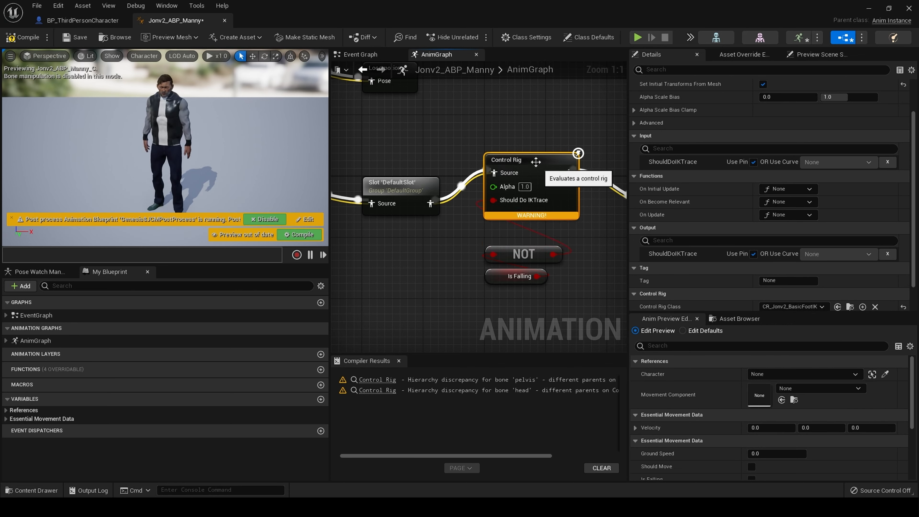
{"action": "left_click", "coordinate": [40, 40]}
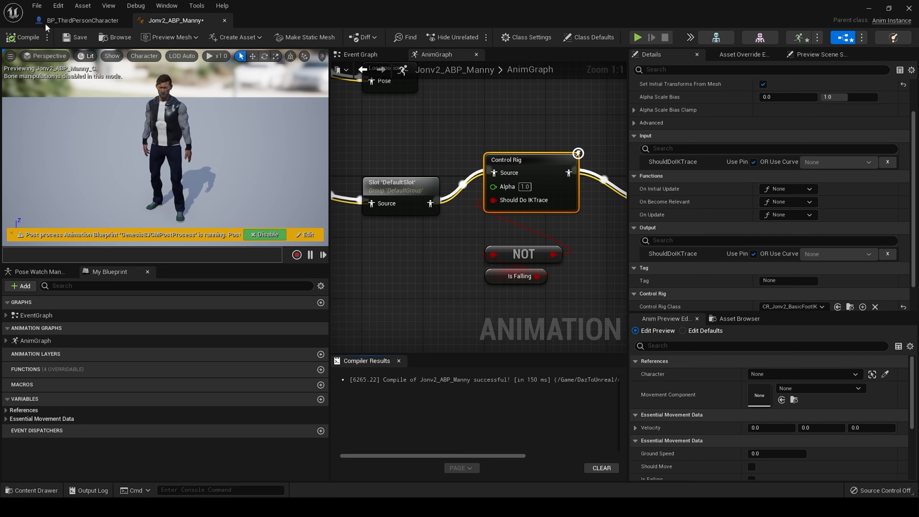
{"action": "left_click", "coordinate": [26, 38]}
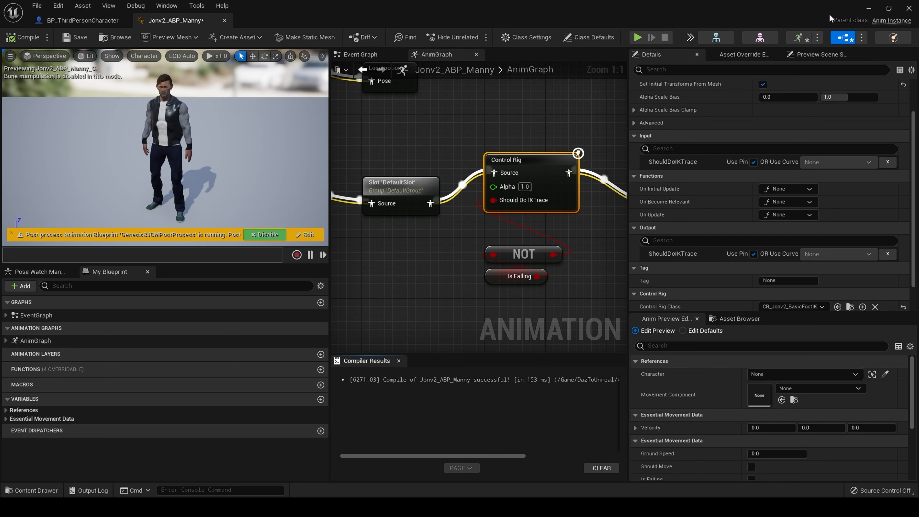
{"action": "left_click", "coordinate": [909, 8]}
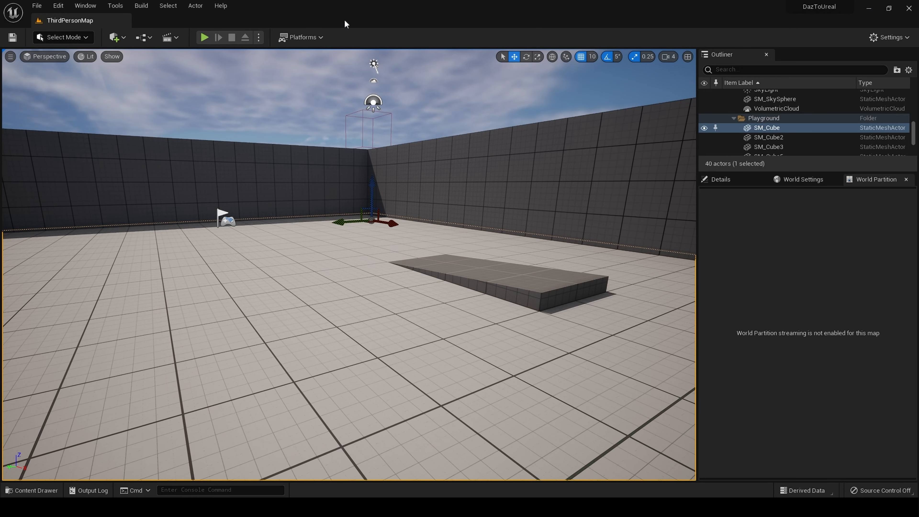
Play ThirdPersonMap and walk the character onto the ramp to check its foot placement on the slope
{"action": "left_click", "coordinate": [206, 37]}
{"action": "left_click", "coordinate": [420, 230]}
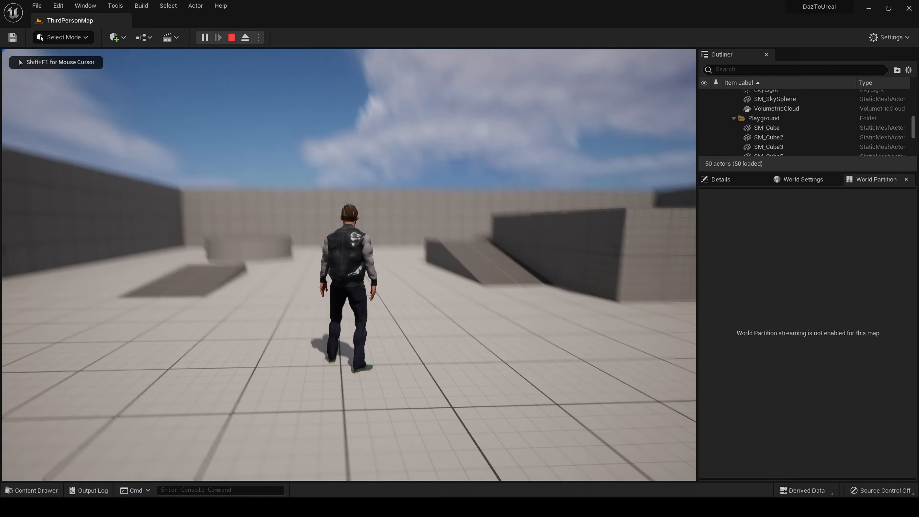
{"action": "key", "text": "w"}
{"action": "key", "text": "w"}
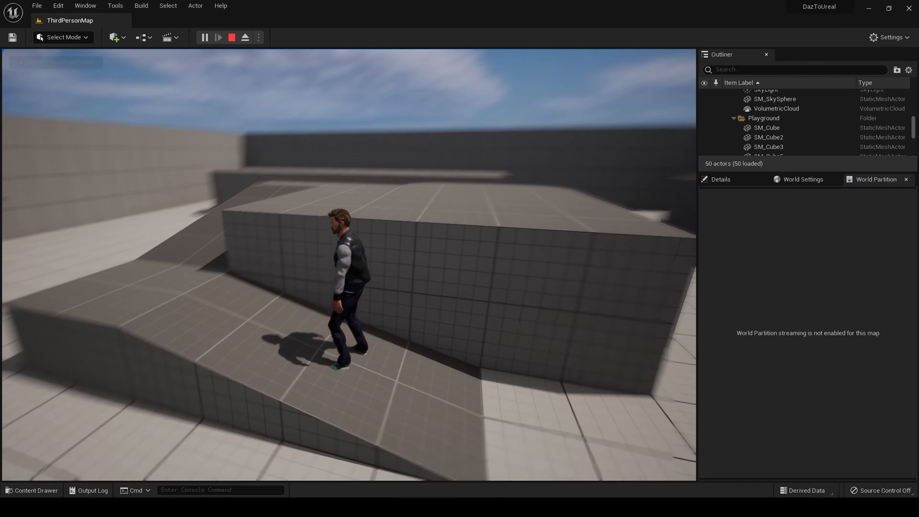
{"action": "key", "text": "w"}
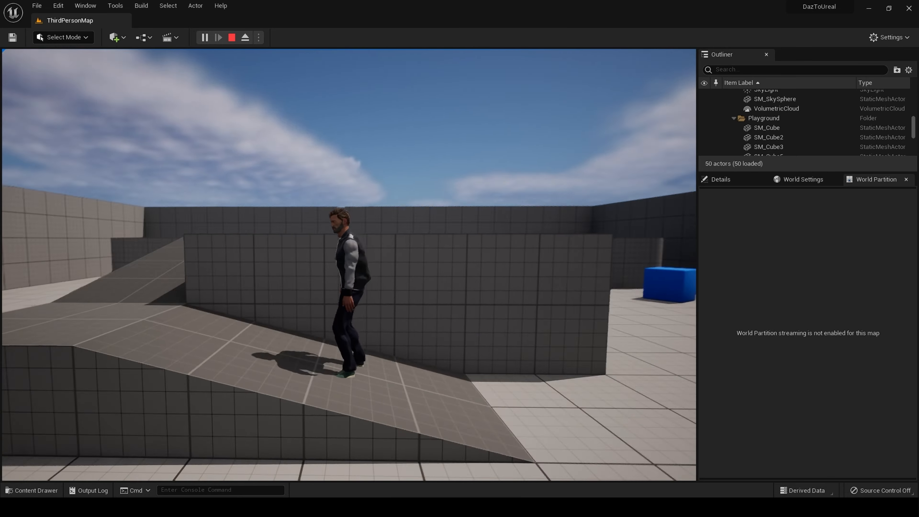
{"action": "key", "text": "w"}
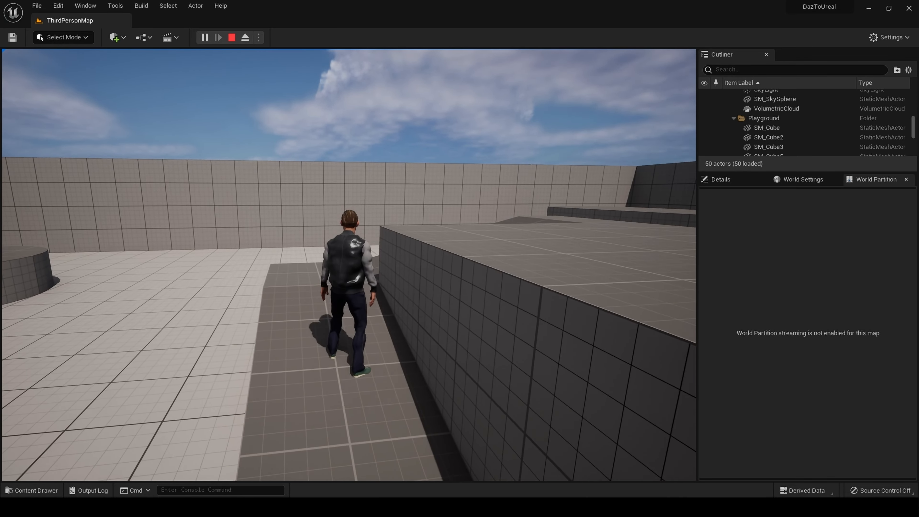
Test the character's jumping on the round platform and its running past the blue cube and around the map
{"action": "key", "text": "space"}
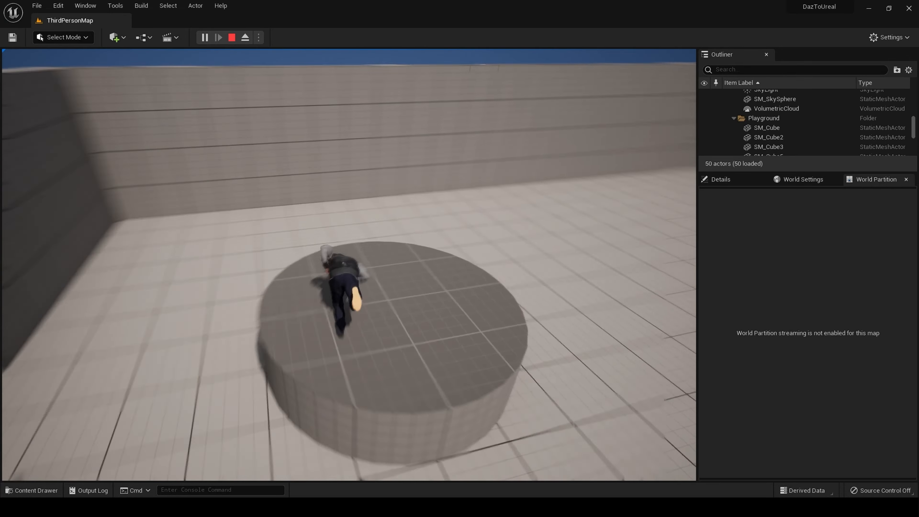
{"action": "key", "text": "space"}
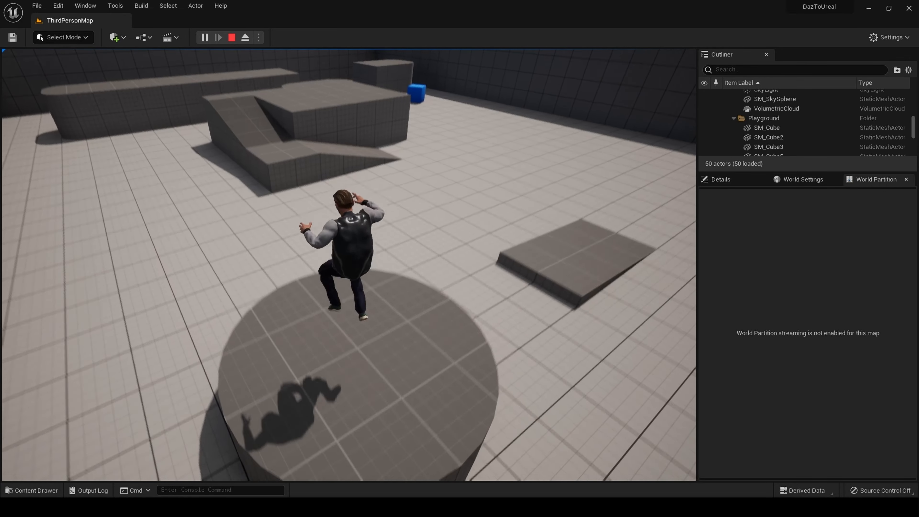
{"action": "key", "text": "space"}
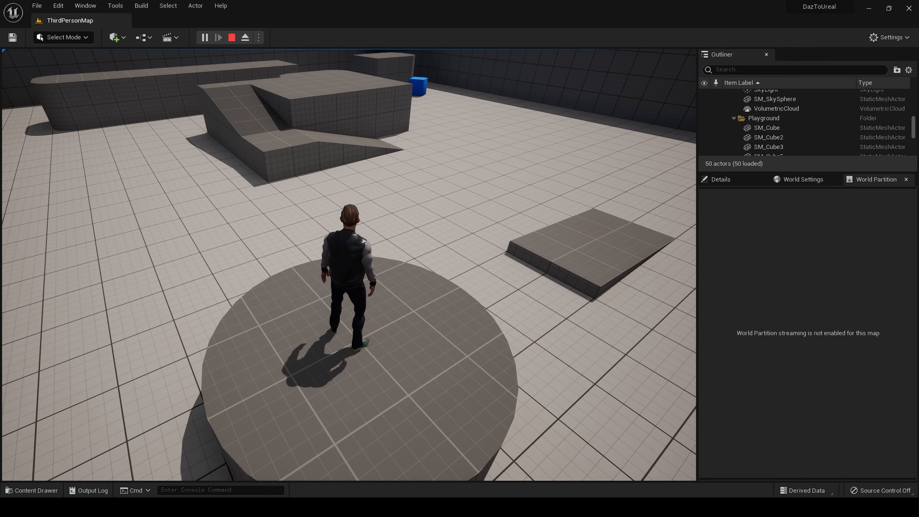
{"action": "key", "text": "w"}
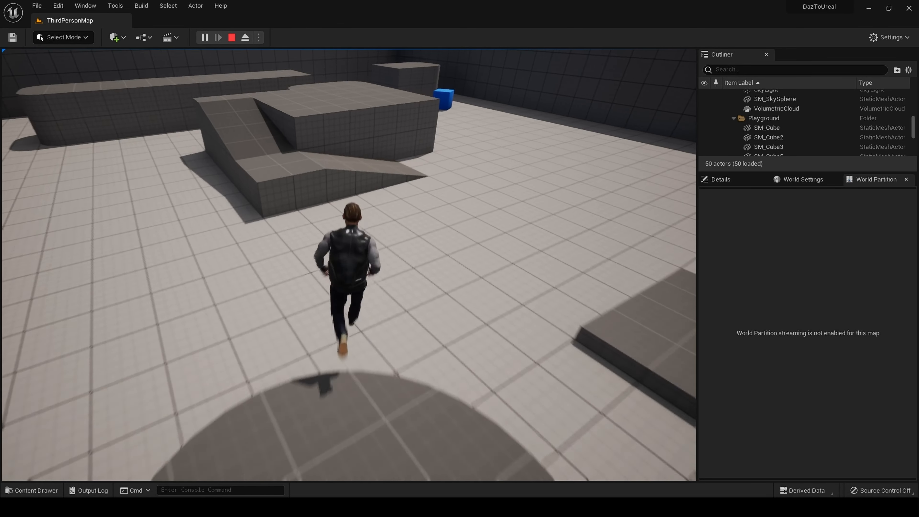
{"action": "key", "text": "w"}
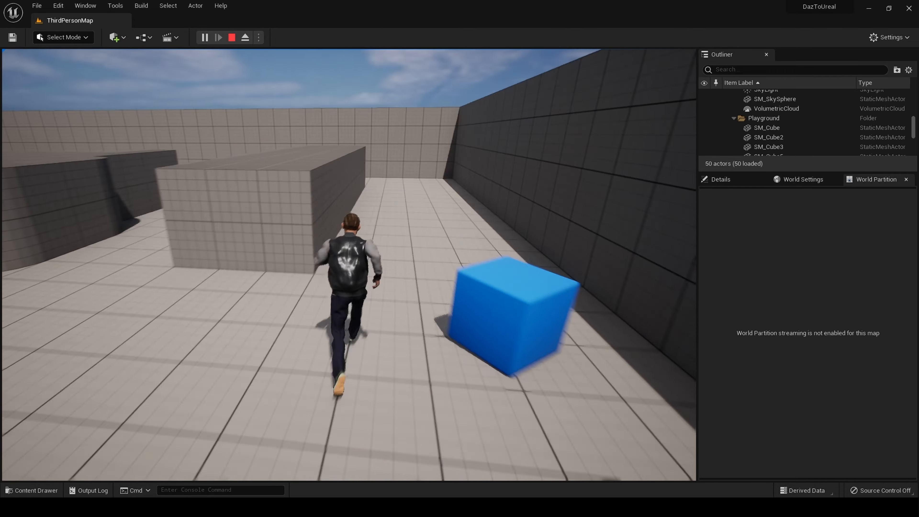
{"action": "key", "text": "w"}
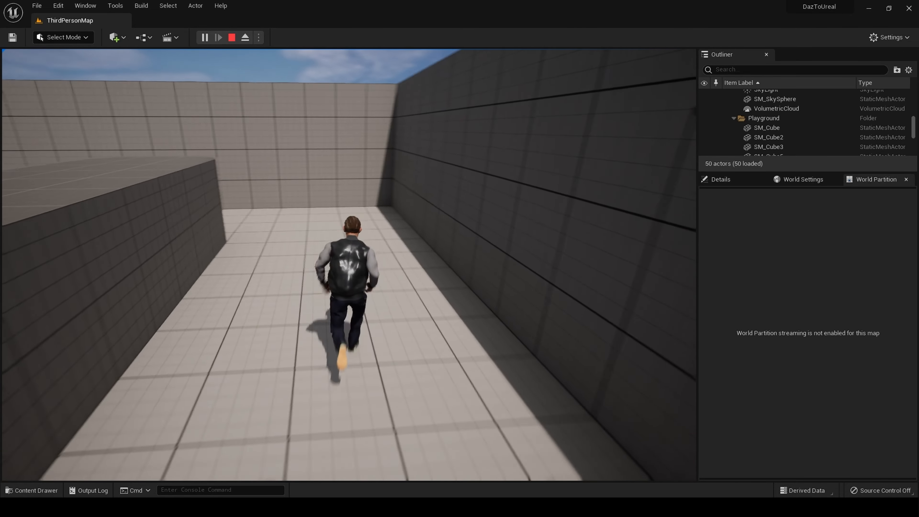
{"action": "key", "text": "w"}
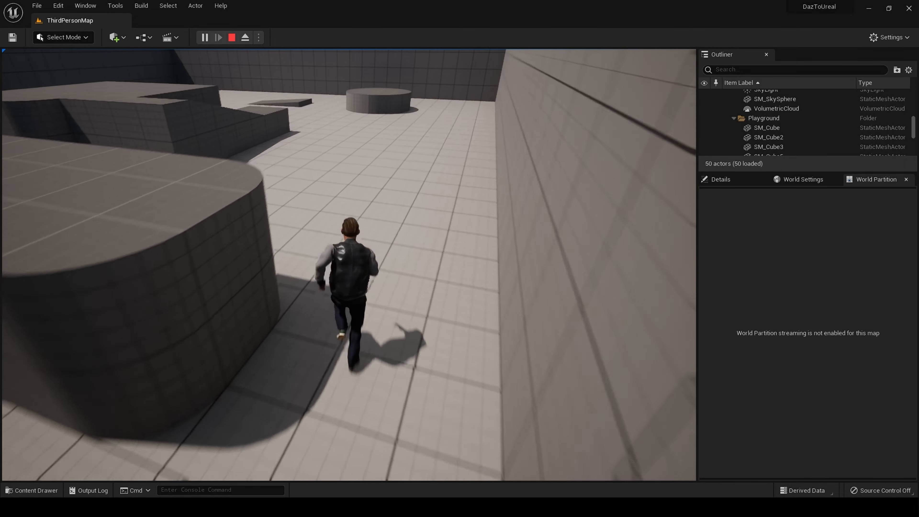
{"action": "key", "text": "w"}
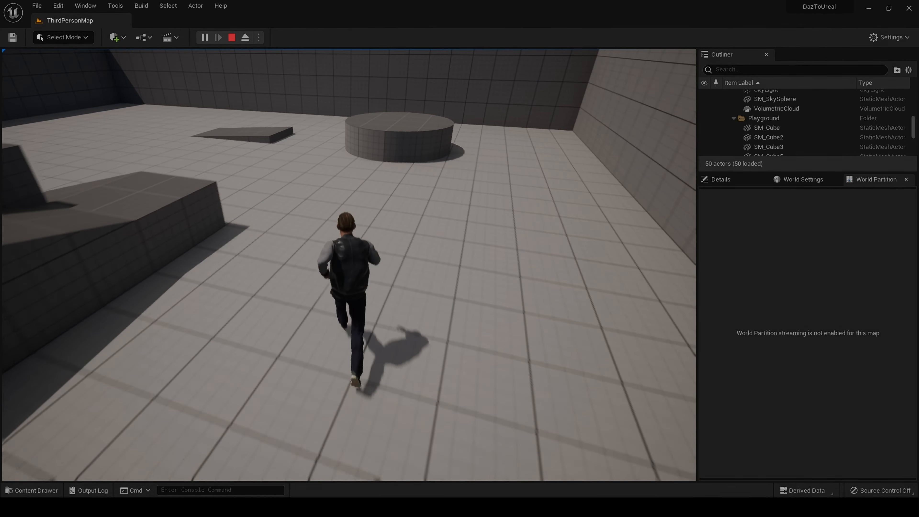